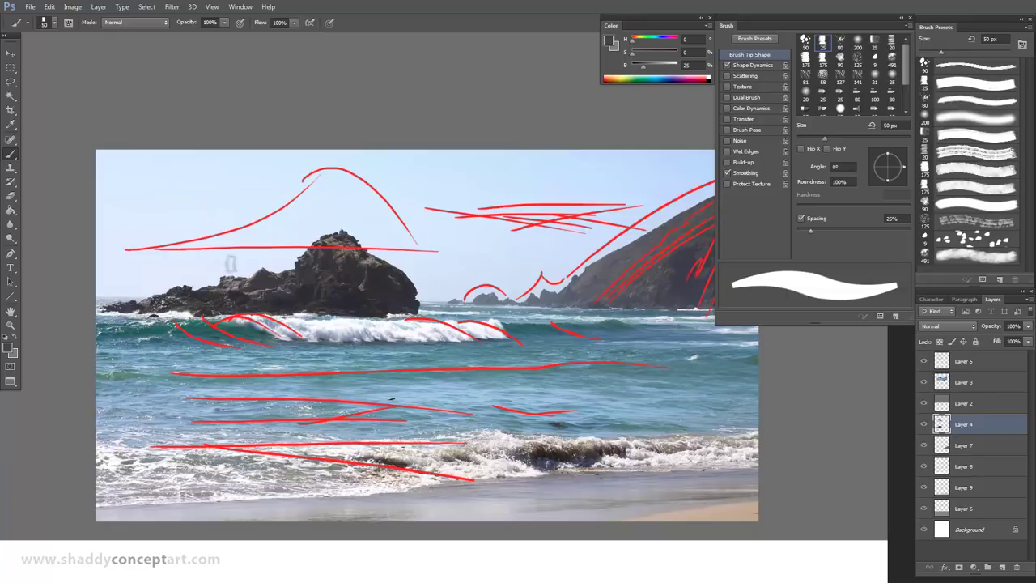
Switch to the dream-team-2-brush-set.jpg document and view its overview of the brush presets
click(235, 11)
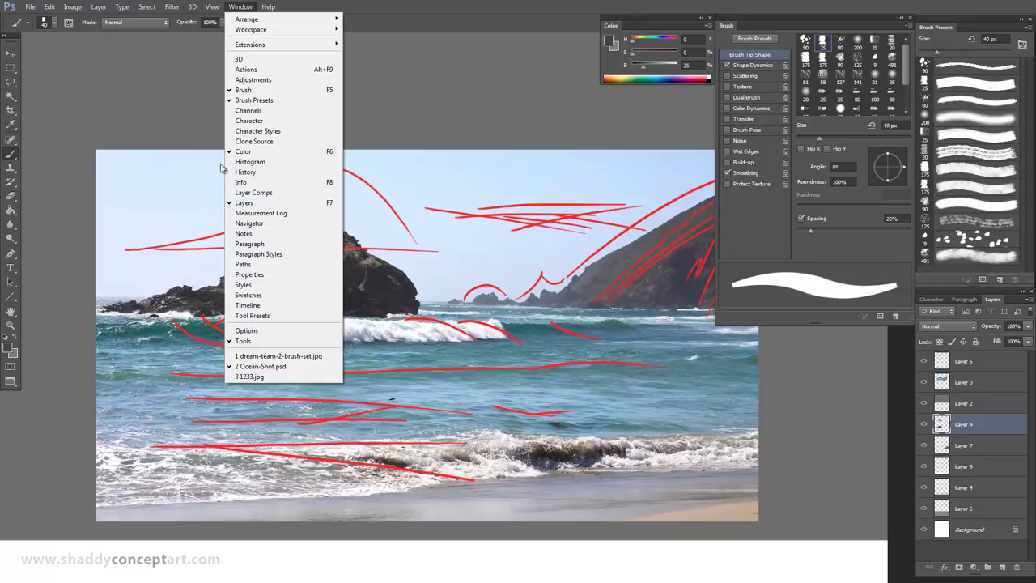
click(245, 356)
key(ctrl+minus)
key(ctrl+plus)
drag(365, 376, 252, 369)
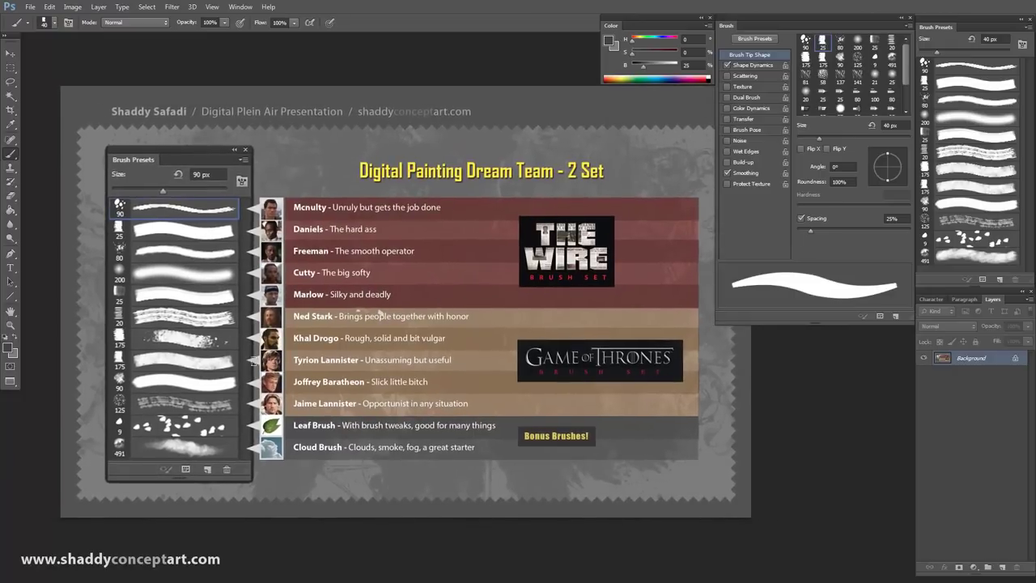
Switch to the Chrome browser, open the Brushes page of the concept studio's website and look through it
drag(1035, 114, 590, 16)
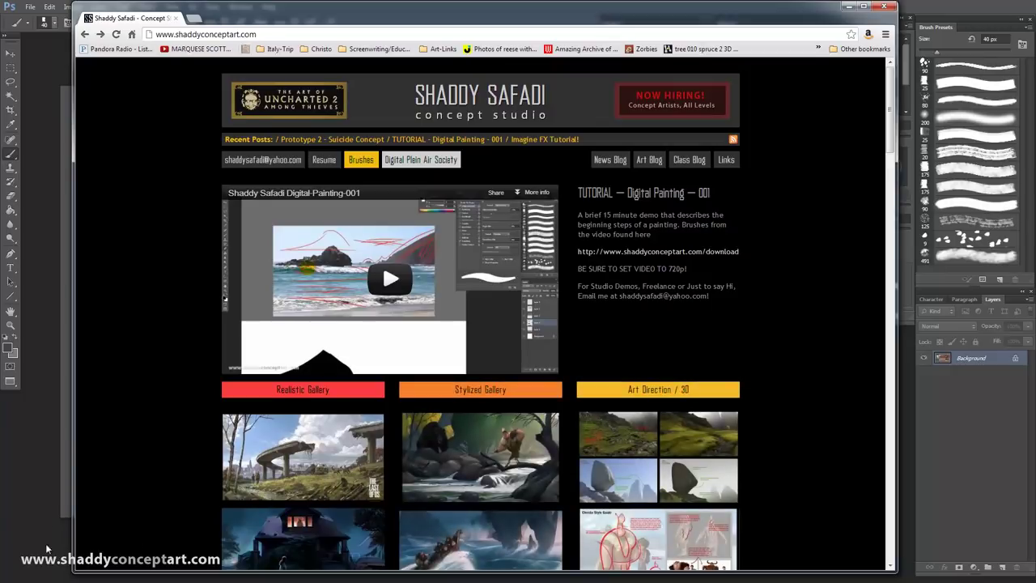
click(361, 159)
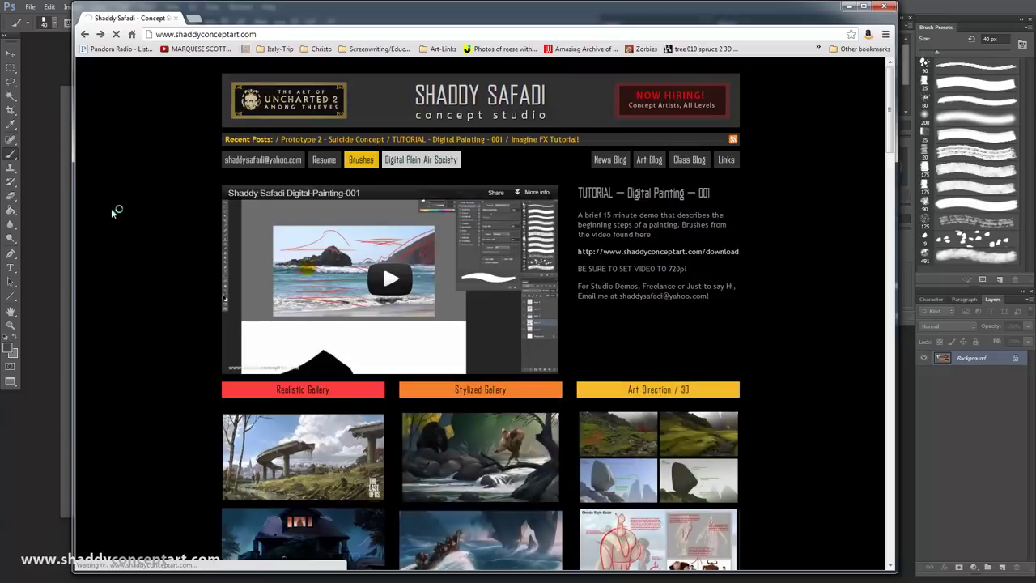
drag(888, 147, 888, 194)
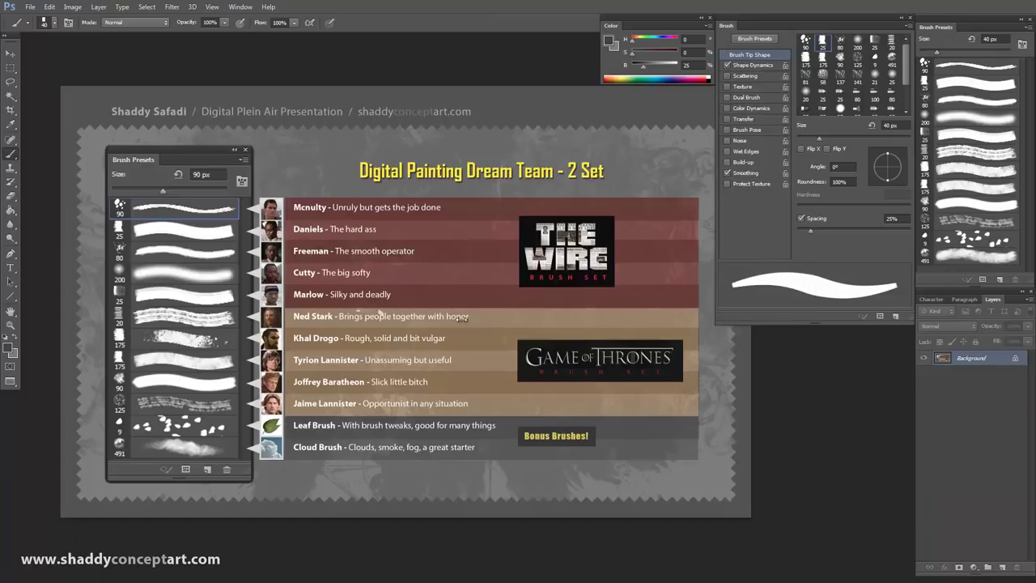
Return to Ocean-Shot.psd in Photoshop and compare the reference photo with the grayscale block-in below it
click(240, 6)
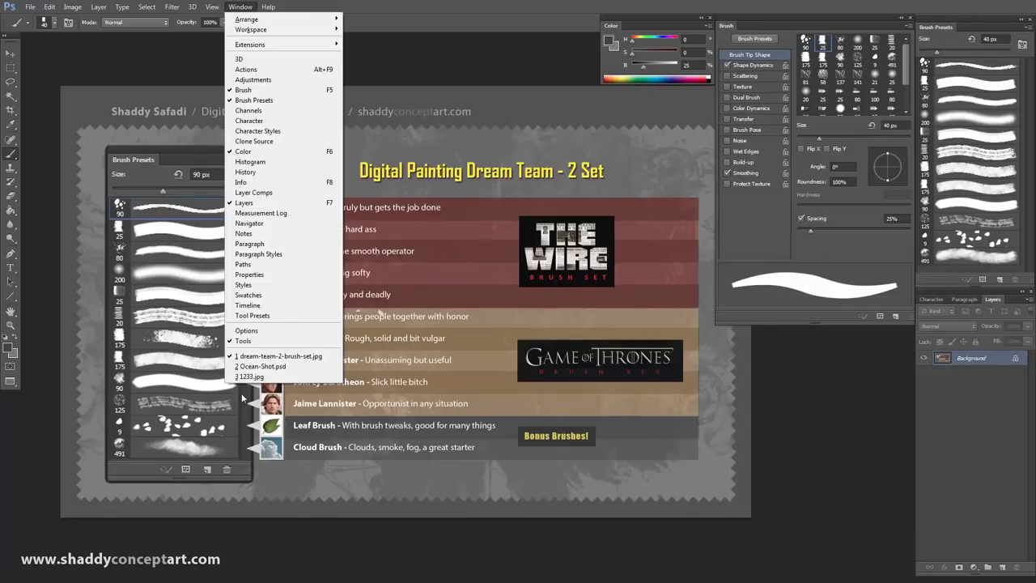
click(249, 368)
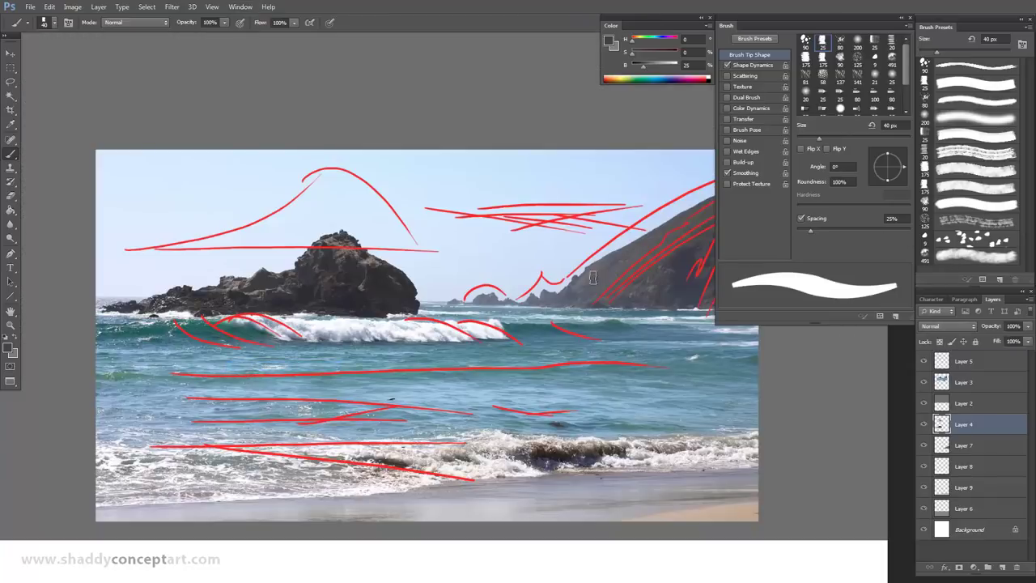
key(ctrl+minus)
scroll(340, 478, down, 5)
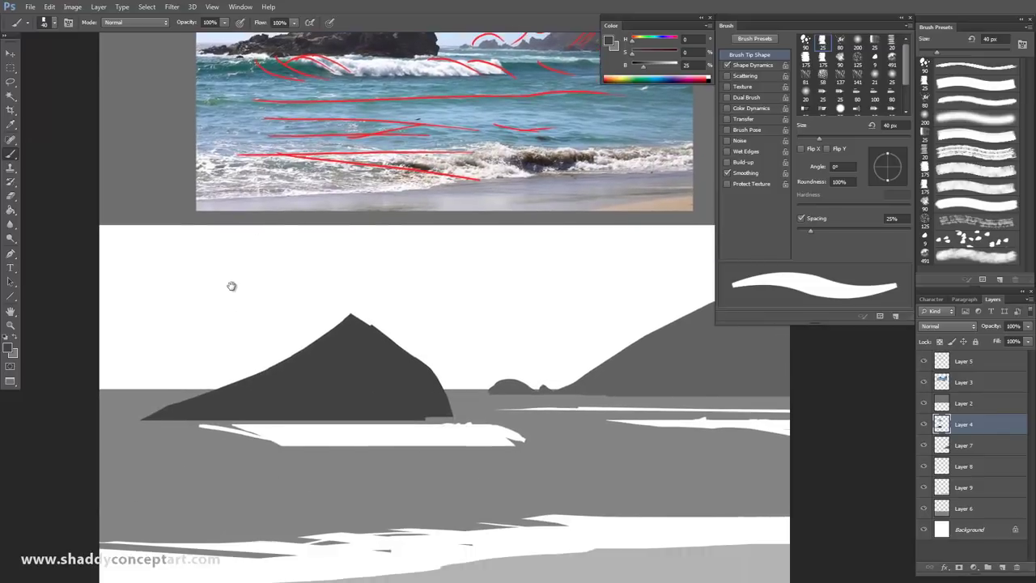
mouse_move(231, 286)
mouse_down()
mouse_move(239, 191)
mouse_move(133, 295)
mouse_up()
key(ctrl+minus)
drag(261, 338, 243, 324)
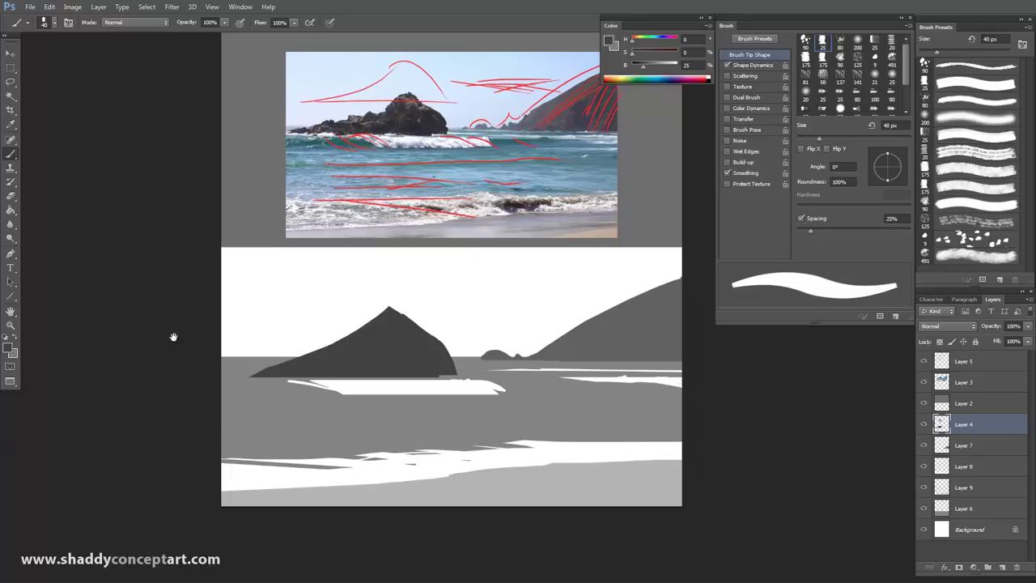
key(ctrl+plus)
drag(241, 246, 336, 438)
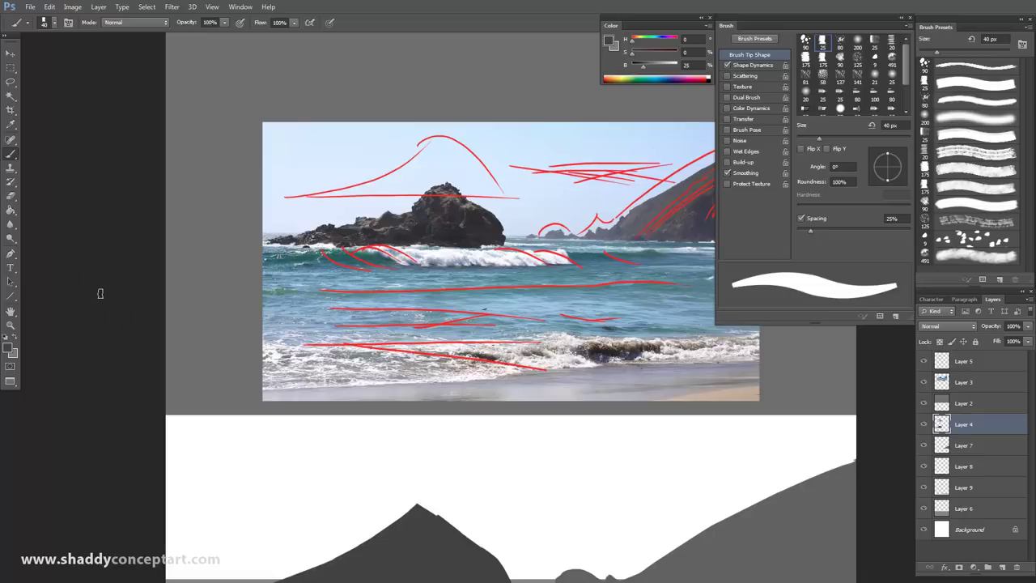
Examine the main rock's shape and surface detail up close in the reference photo
key(ctrl+plus)
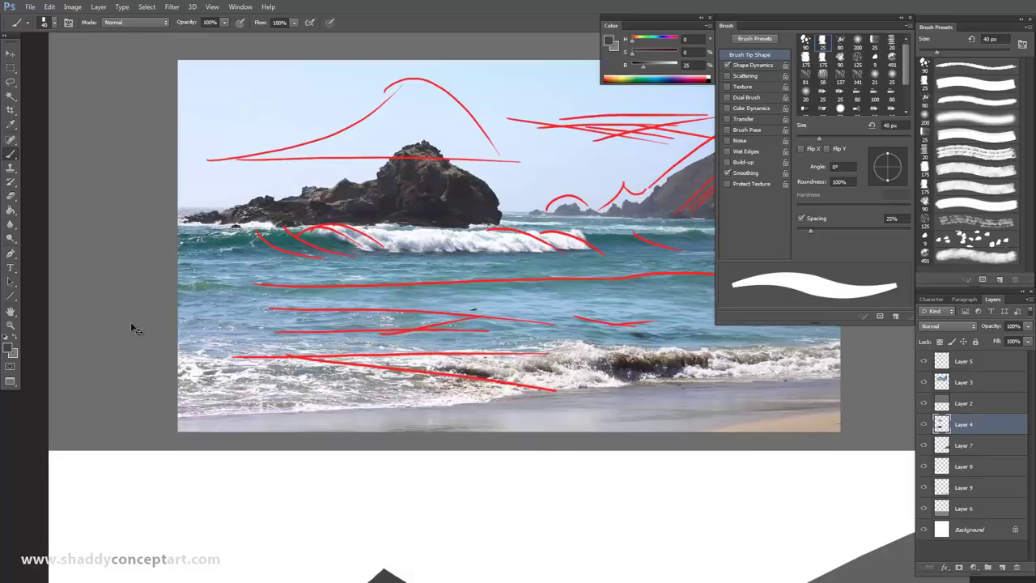
key(ctrl+plus)
key(ctrl+plus)
drag(162, 129, 352, 492)
key(ctrl+plus)
drag(167, 435, 222, 414)
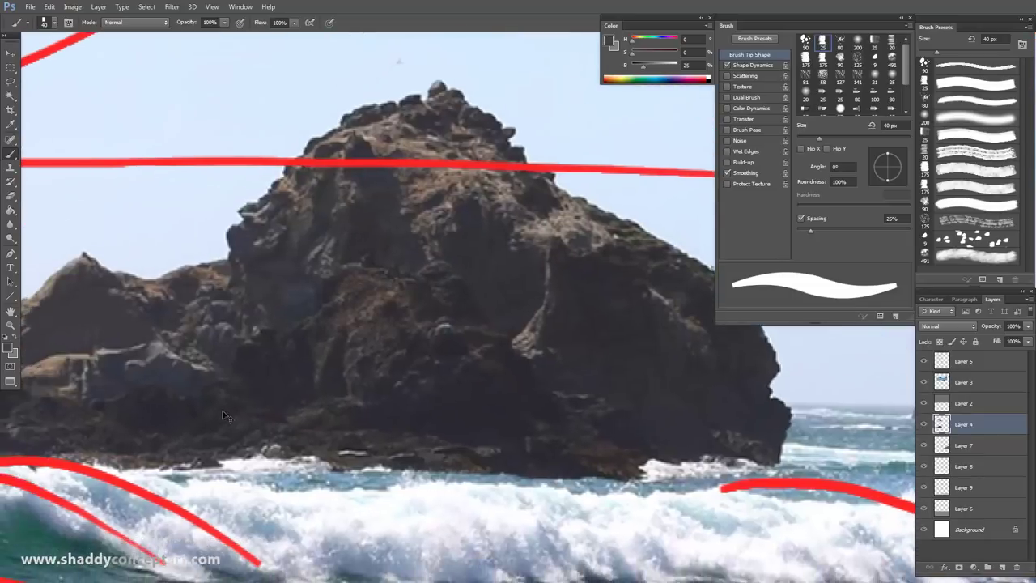
key(ctrl+minus)
key(ctrl+minus)
key(ctrl+minus)
Select Layer 5, load the 25 px flat brush preset and sample the red of the sketched lines as the paint color
click(956, 357)
click(924, 361)
click(924, 362)
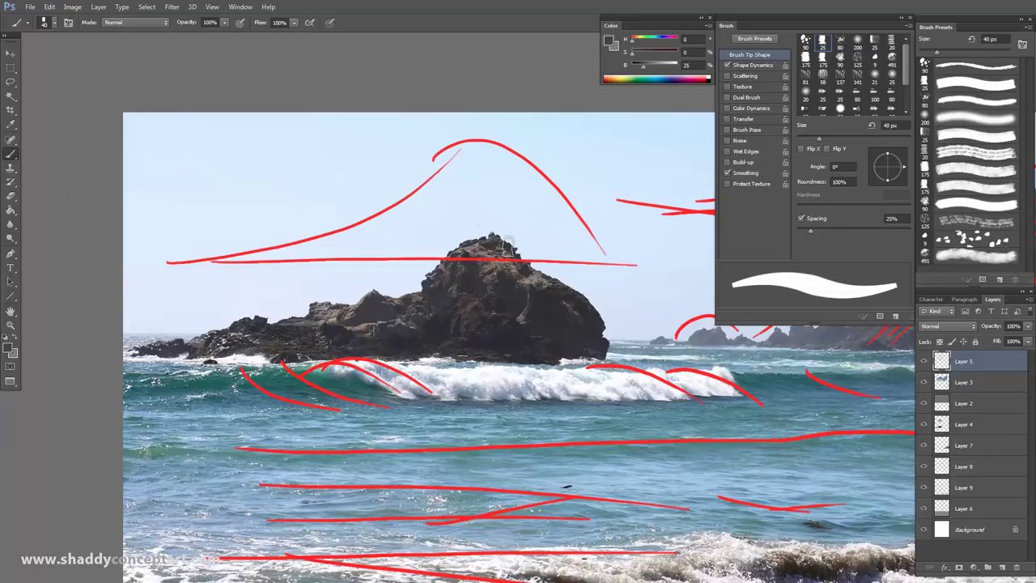
click(968, 83)
alt+click(509, 148)
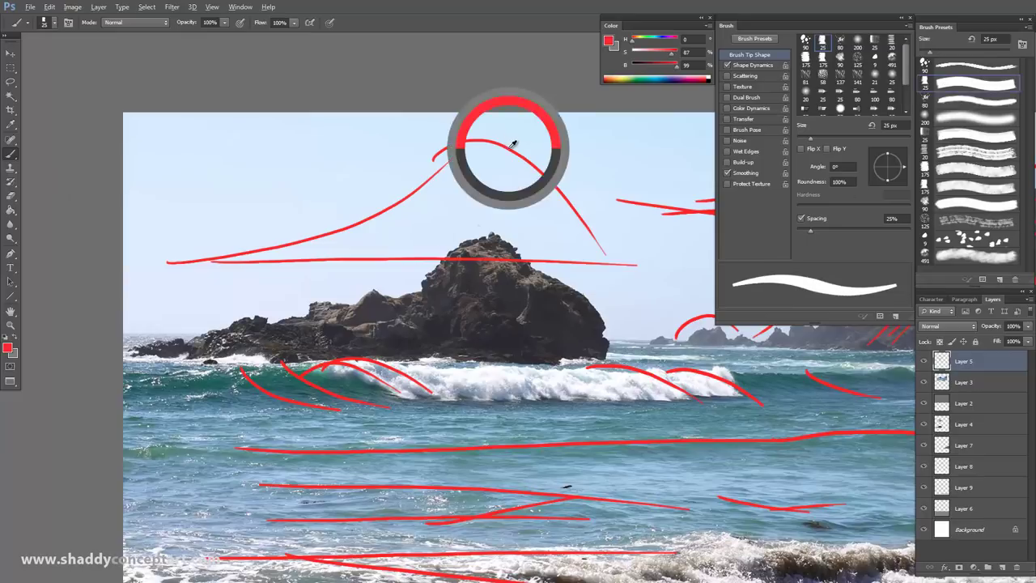
key(ctrl+plus)
key(bracketleft)
key(bracketleft)
Add a new layer above Layer 5 and hide Layer 5's red lines, with the brush reduced to 5 px
key(ctrl+shift+alt+n)
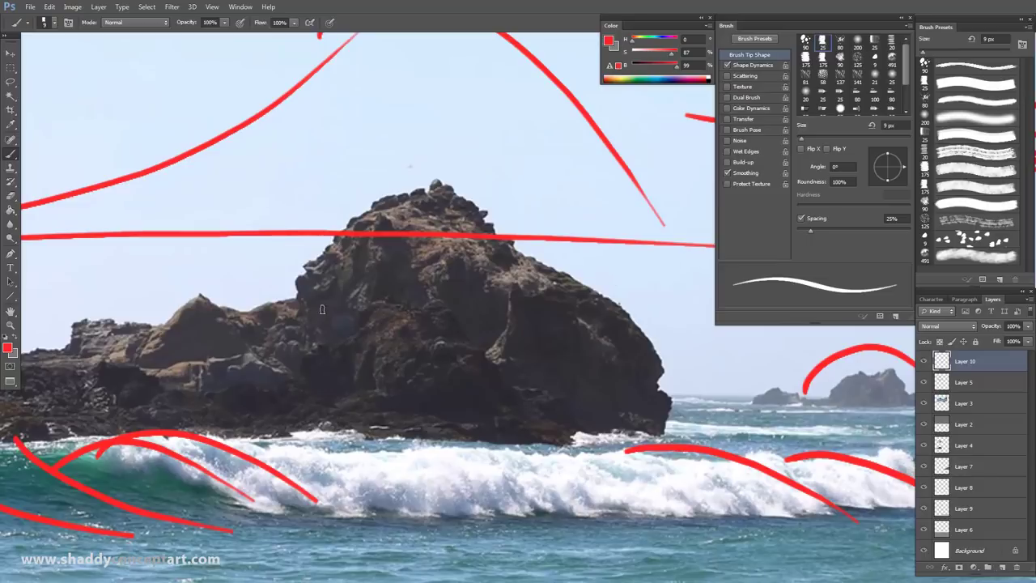
click(923, 382)
key(bracketleft)
key(bracketleft)
key(bracketleft)
key(bracketleft)
drag(430, 296, 380, 212)
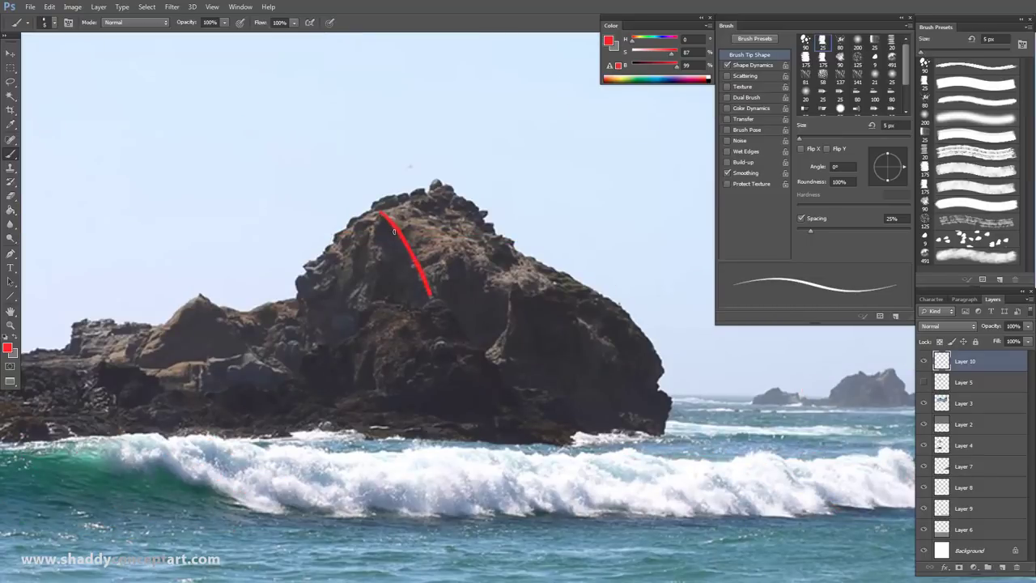
key(ctrl+z)
key(ctrl+minus)
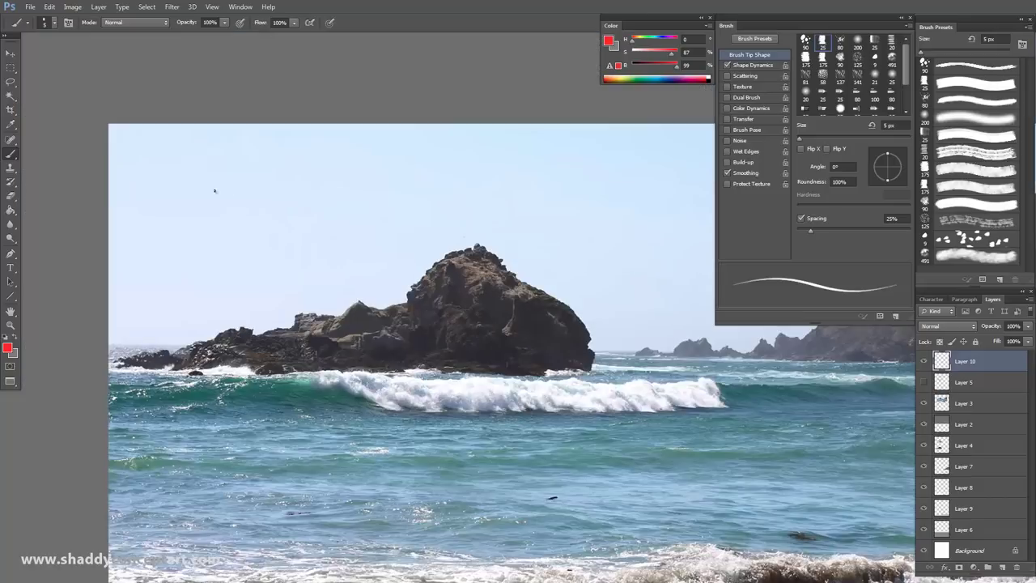
key(ctrl+plus)
drag(385, 214, 441, 317)
key(ctrl+z)
key(ctrl+z)
key(ctrl+z)
Sketch red plane lines on the rock's upper face and, with a 3 px brush, an arrow pointing down at its peak
mouse_move(386, 214)
mouse_down()
mouse_move(435, 296)
mouse_move(467, 246)
mouse_move(464, 270)
mouse_move(462, 259)
mouse_move(489, 299)
mouse_up()
key(bracketleft)
key(bracketleft)
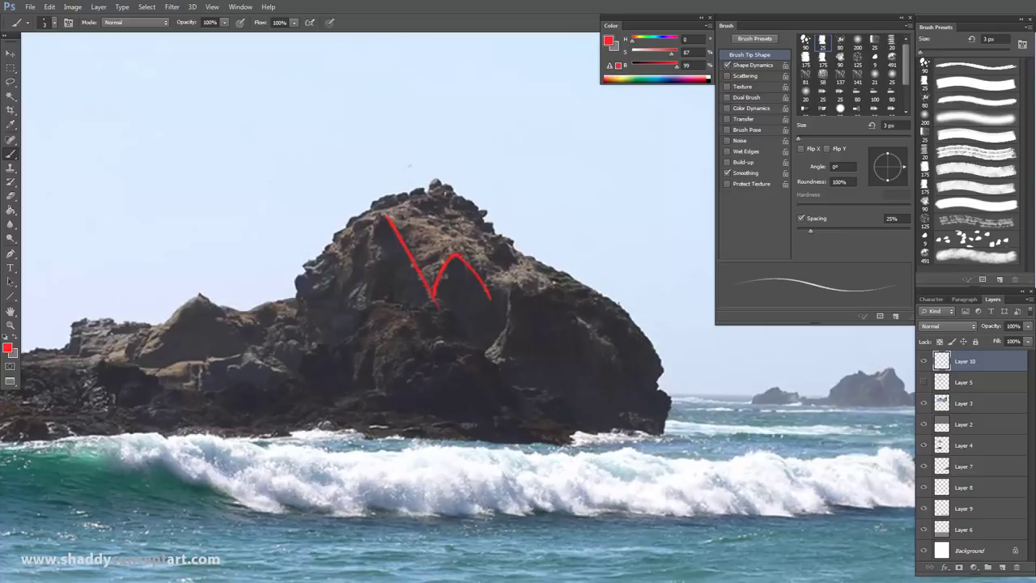
drag(394, 56, 437, 217)
key(ctrl+z)
mouse_move(399, 70)
mouse_down()
mouse_move(416, 182)
mouse_move(436, 154)
mouse_move(409, 168)
mouse_up()
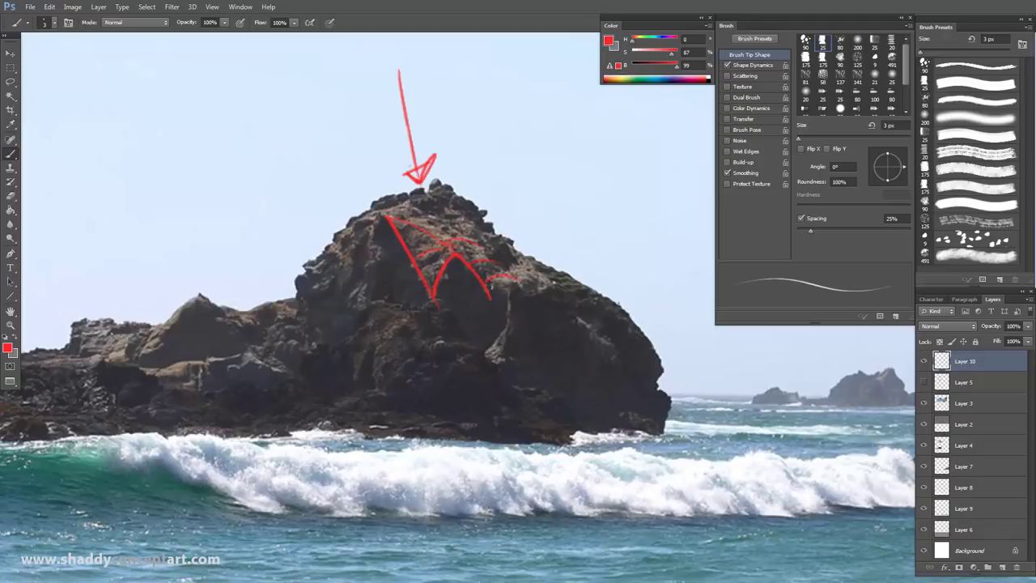
Mark the plane changes along the rock's right slope and left shoulder with thin red strokes
drag(460, 205, 493, 230)
key(ctrl+minus)
key(ctrl+plus)
drag(342, 367, 298, 359)
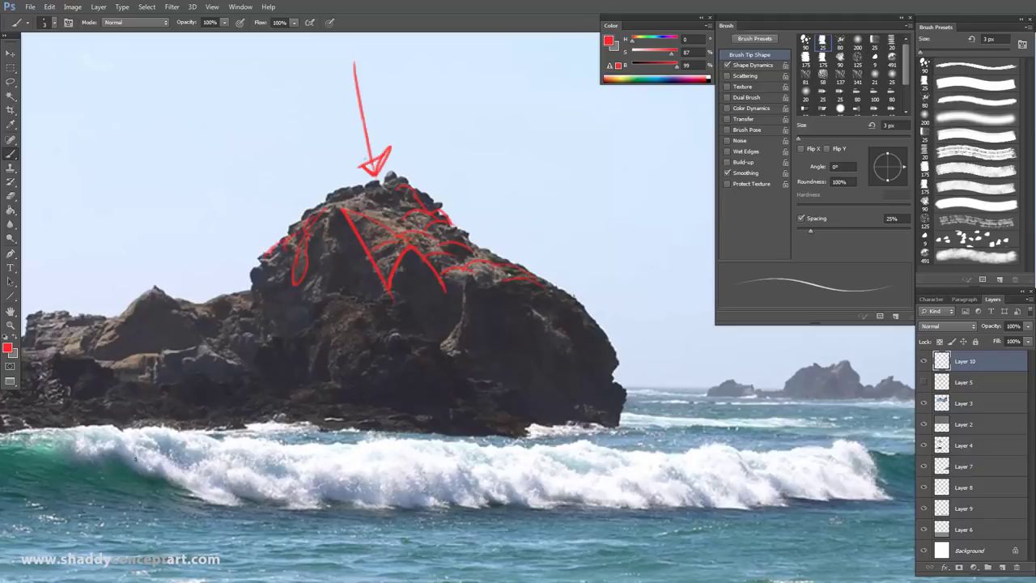
Try to draw a thick 8 px red line across the rock mass, separating its upper and lower parts
drag(127, 496, 378, 516)
key(bracketright)
key(bracketright)
key(bracketright)
key(bracketright)
key(bracketright)
mouse_move(64, 419)
mouse_down()
mouse_move(188, 361)
mouse_move(381, 385)
mouse_move(510, 383)
mouse_move(572, 319)
mouse_move(671, 341)
mouse_move(792, 438)
mouse_up()
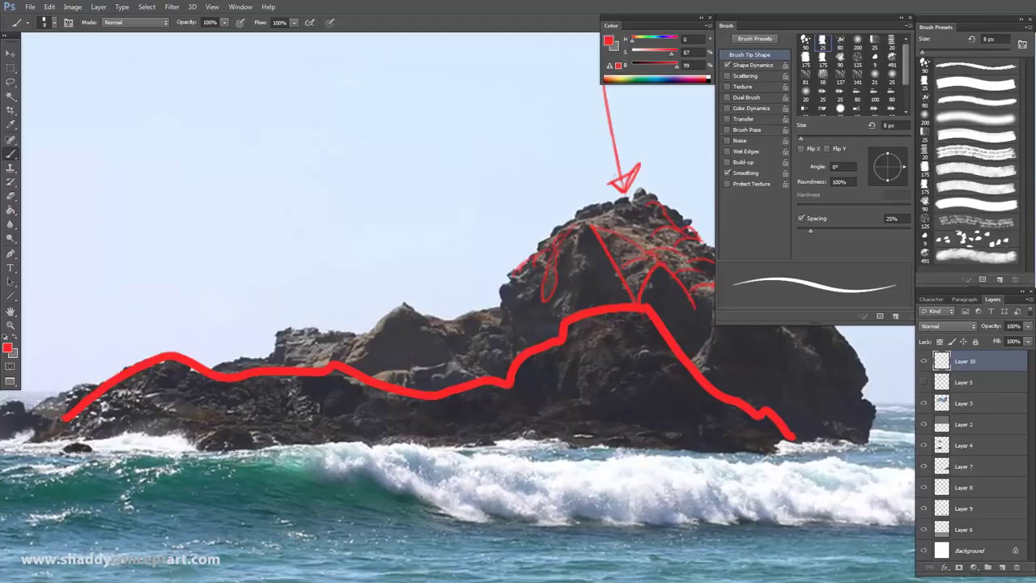
key(ctrl+z)
Mark the low rocks near the waterline at the photo's far left with short red strokes using a 4 px brush
drag(310, 483, 220, 483)
key([)
key([)
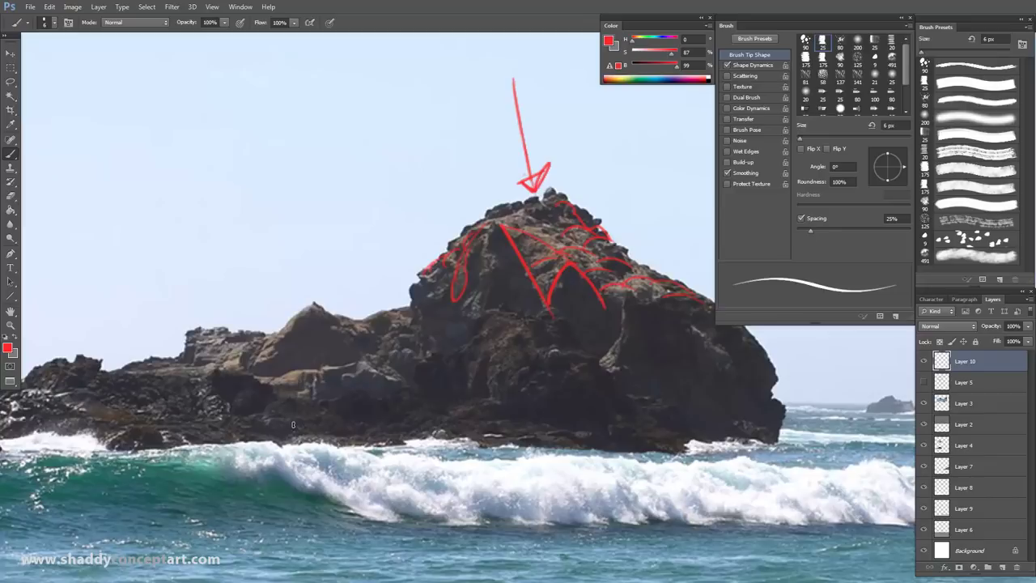
key(bracketleft)
mouse_move(700, 442)
mouse_down()
mouse_move(672, 441)
mouse_move(701, 444)
mouse_up()
scroll(101, 469, left, 7)
mouse_move(147, 418)
mouse_down()
mouse_move(362, 415)
mouse_move(338, 416)
mouse_move(354, 409)
mouse_up()
key(ctrl+z)
key(bracketleft)
key(ctrl+z)
drag(321, 420, 345, 405)
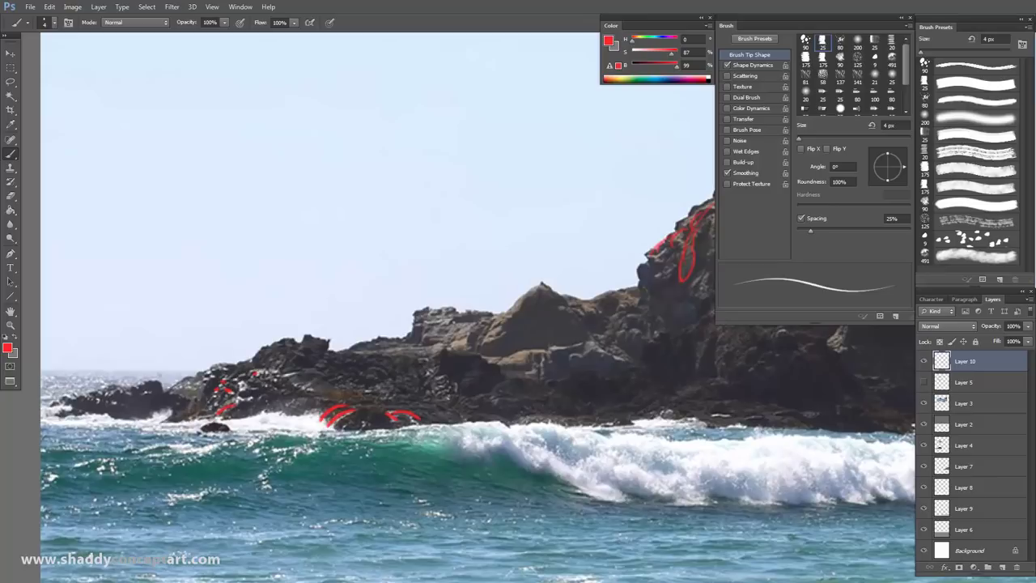
mouse_move(106, 235)
mouse_down()
mouse_move(186, 369)
mouse_move(190, 337)
mouse_up()
key(ctrl+minus)
key(ctrl+plus)
key(ctrl+z)
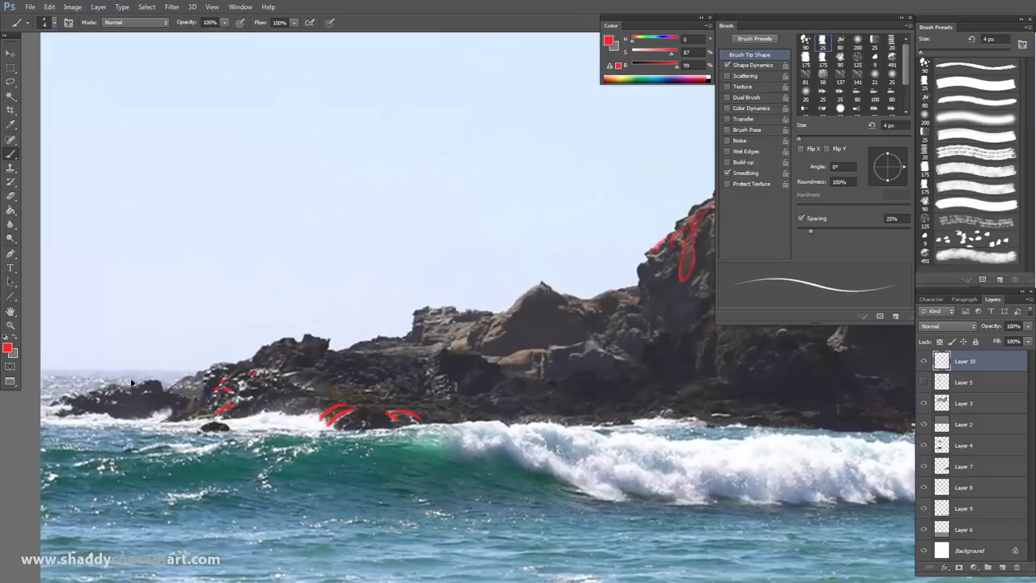
Select Layer 4, which holds the block-in's dark rock silhouette, and hide the red annotations on Layer 10
key(ctrl+minus)
key(ctrl+minus)
drag(417, 393, 187, 288)
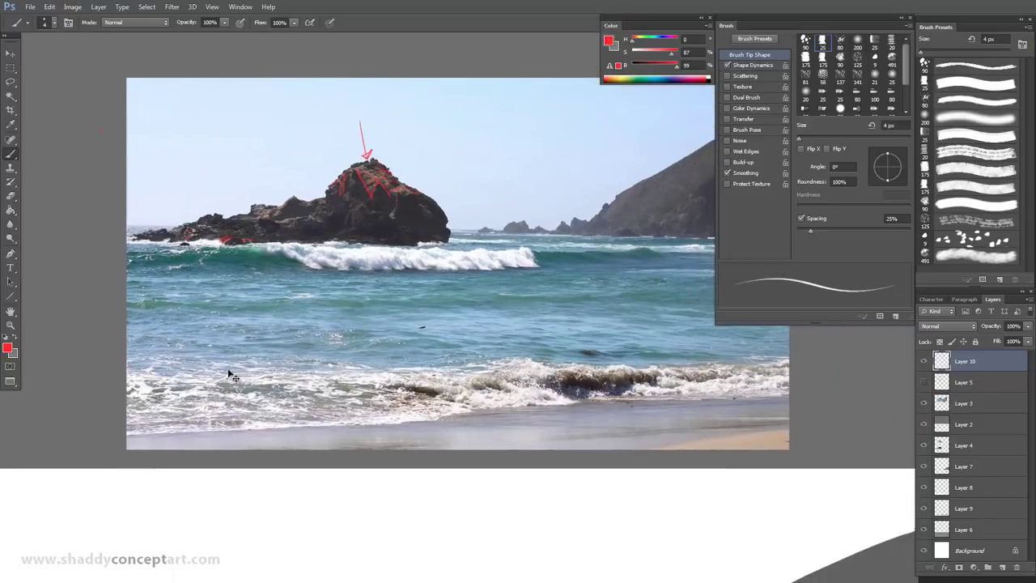
key(ctrl+minus)
mouse_move(299, 457)
mouse_down()
mouse_move(303, 372)
mouse_move(319, 322)
mouse_up()
drag(297, 383, 277, 368)
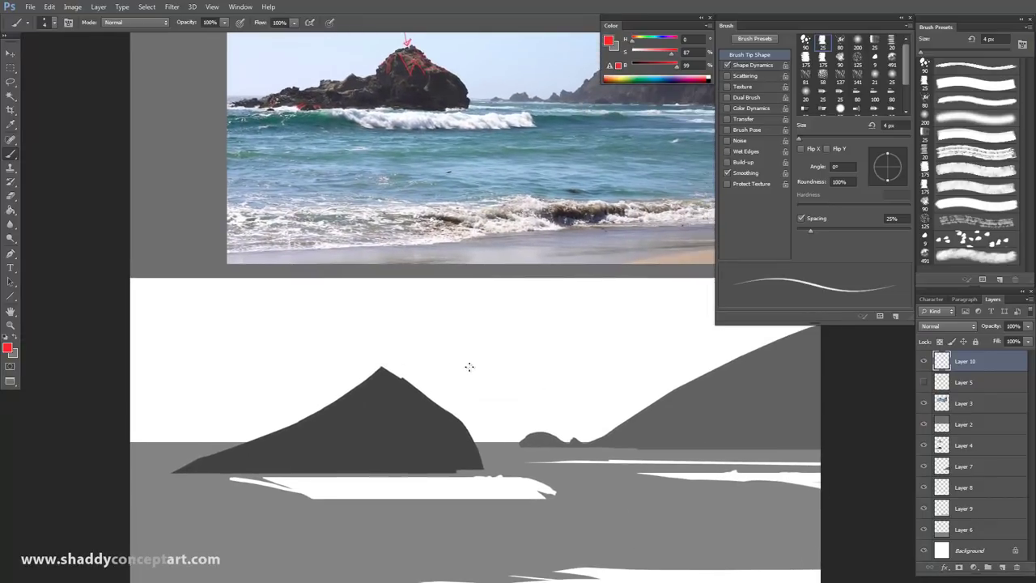
click(947, 447)
key(bracketright)
key(bracketright)
key(bracketright)
key(bracketright)
key(bracketright)
key(bracketright)
key(bracketright)
drag(249, 355, 250, 372)
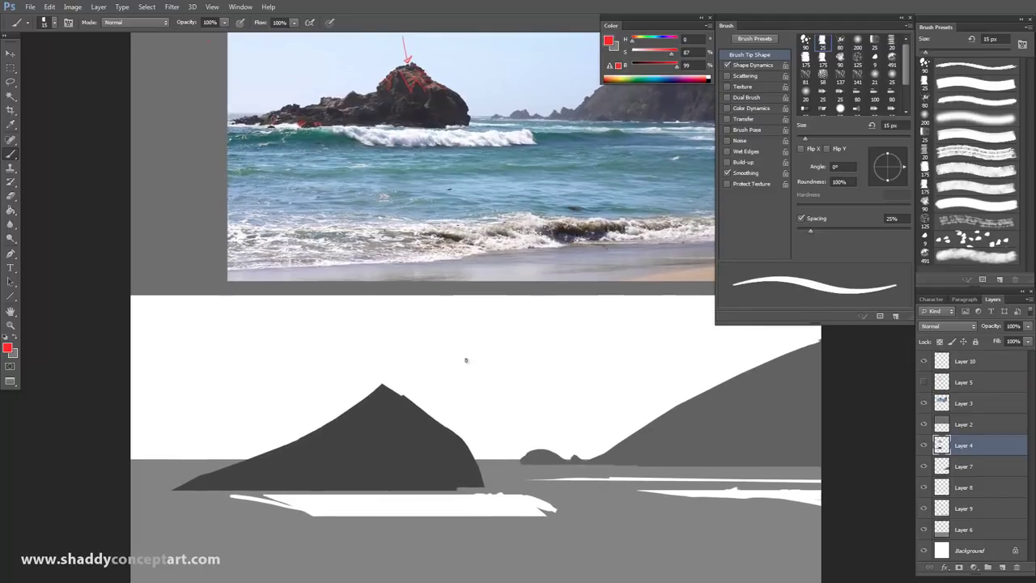
click(924, 361)
drag(212, 425, 199, 384)
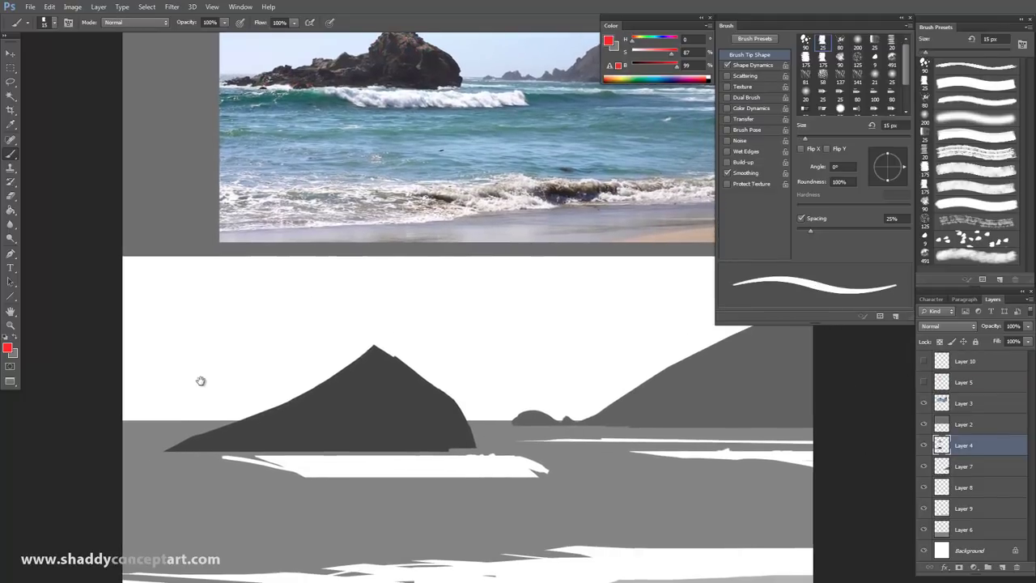
Enlarge the brush to 60 px and sample the dark gray of the rock silhouette as the paint color
key(bracketright)
key(bracketright)
key(bracketright)
key(bracketright)
key(bracketright)
key(bracketright)
key(bracketright)
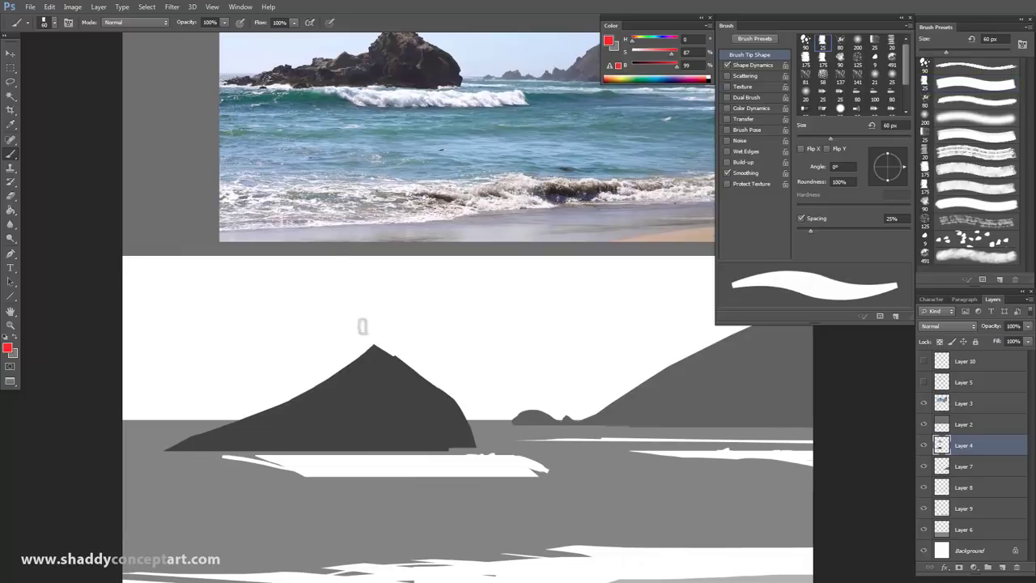
alt+click(382, 382)
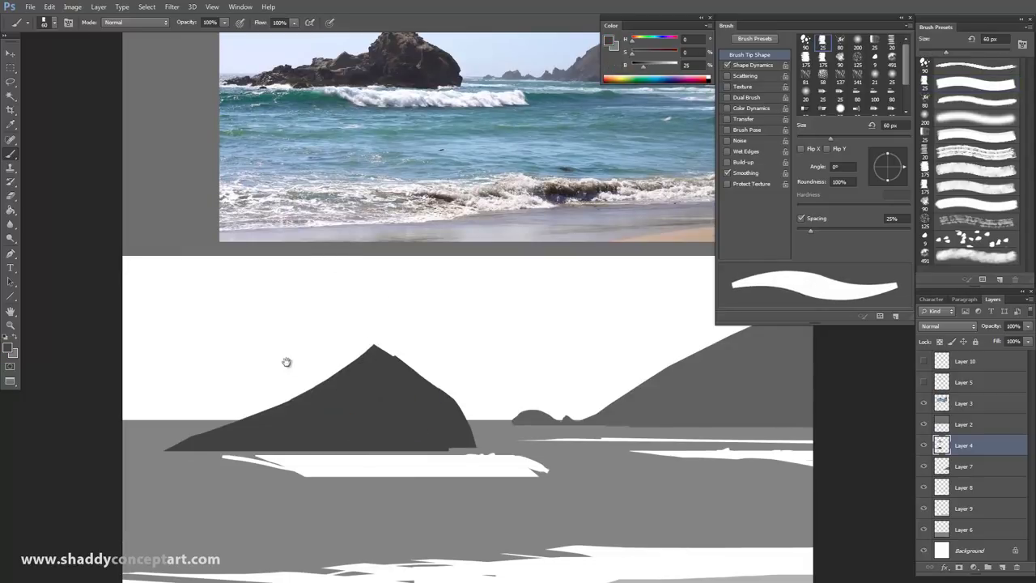
drag(294, 365, 270, 399)
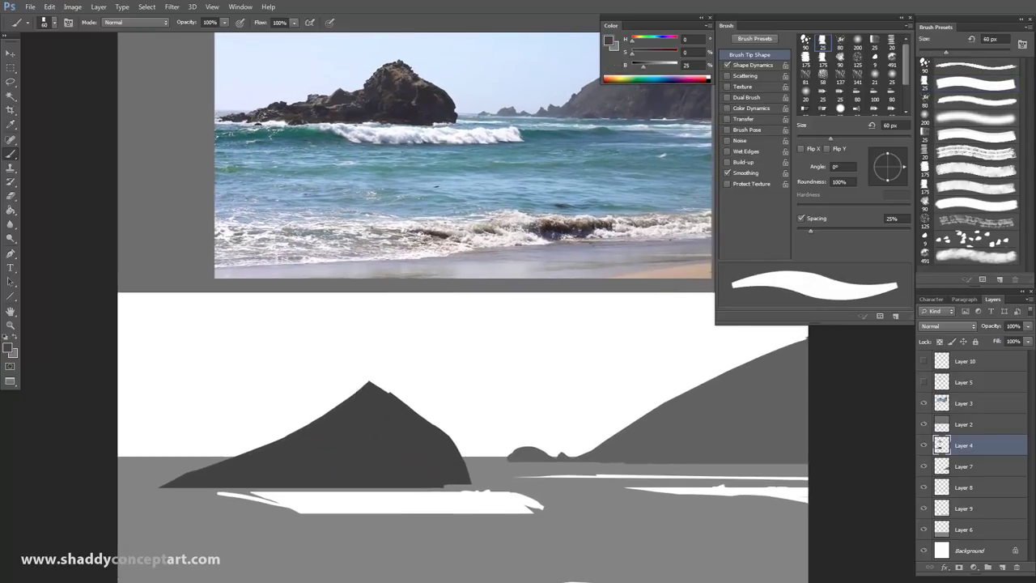
key(alt+shift+bracketright)
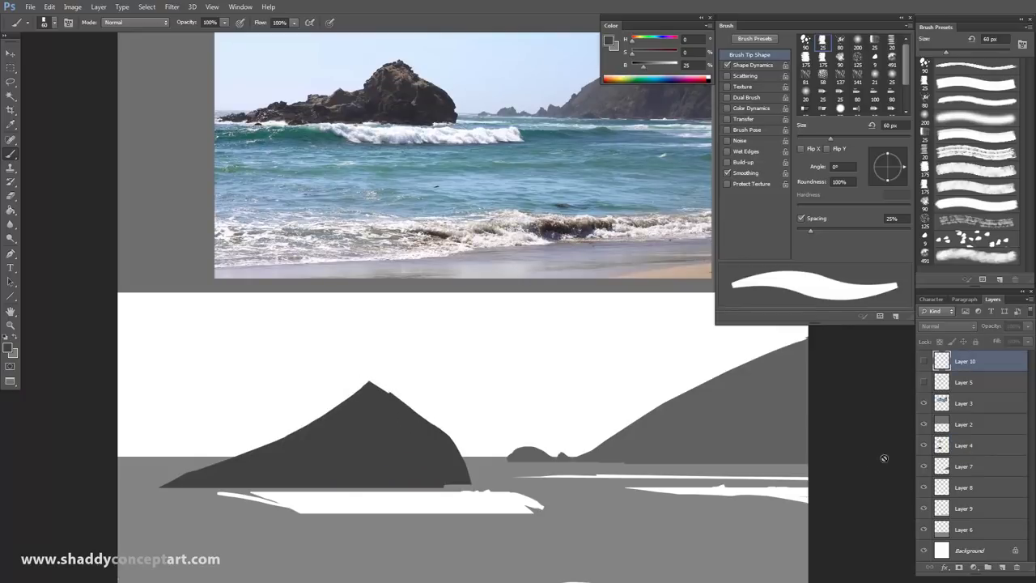
click(941, 446)
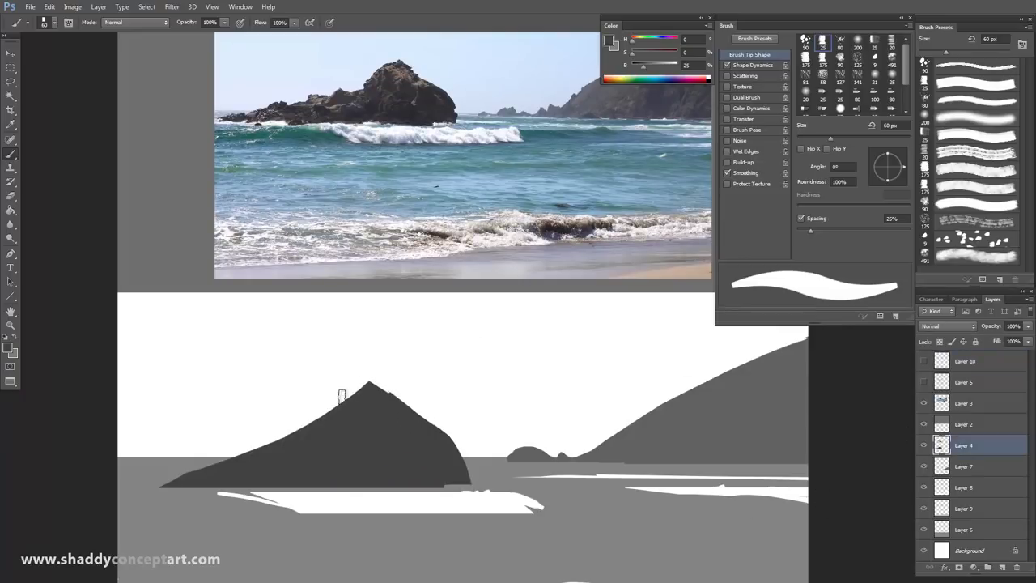
key(alt+shift+bracketright)
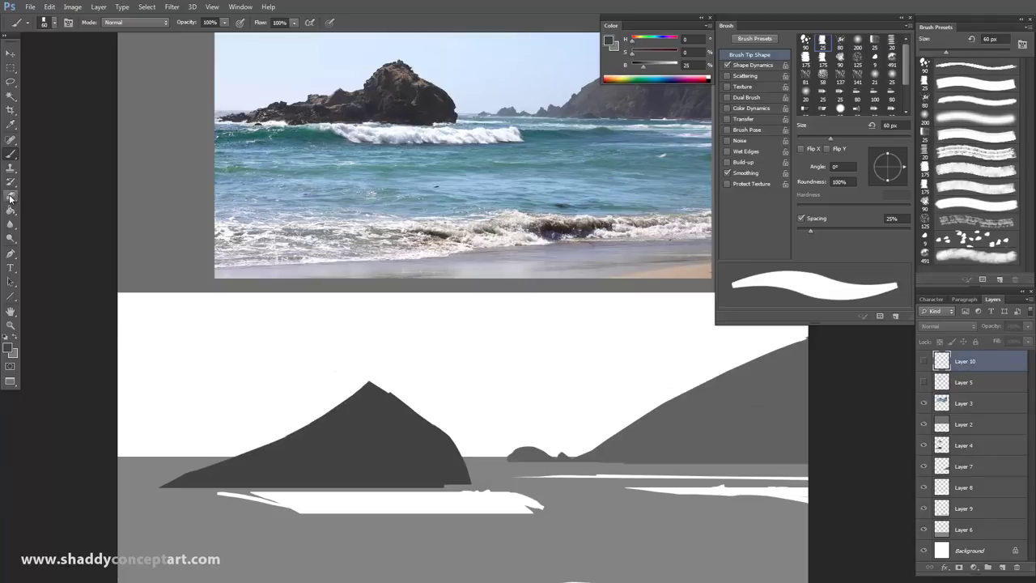
click(942, 446)
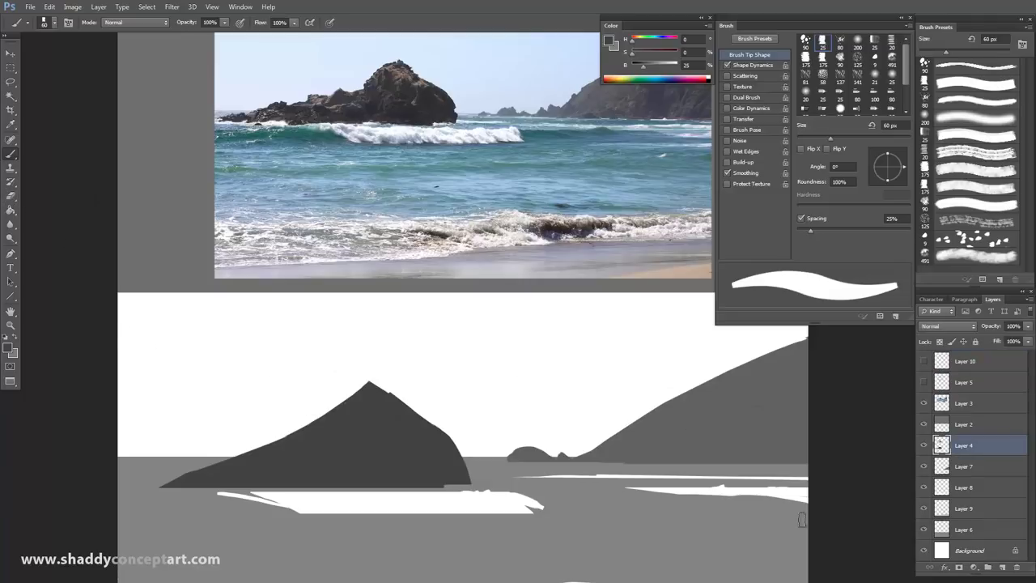
click(12, 195)
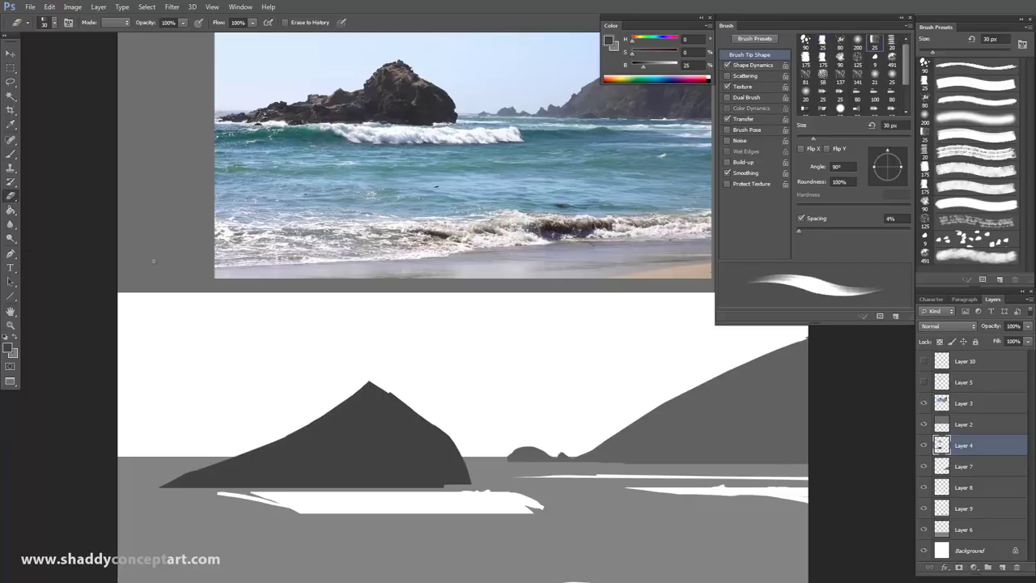
click(12, 154)
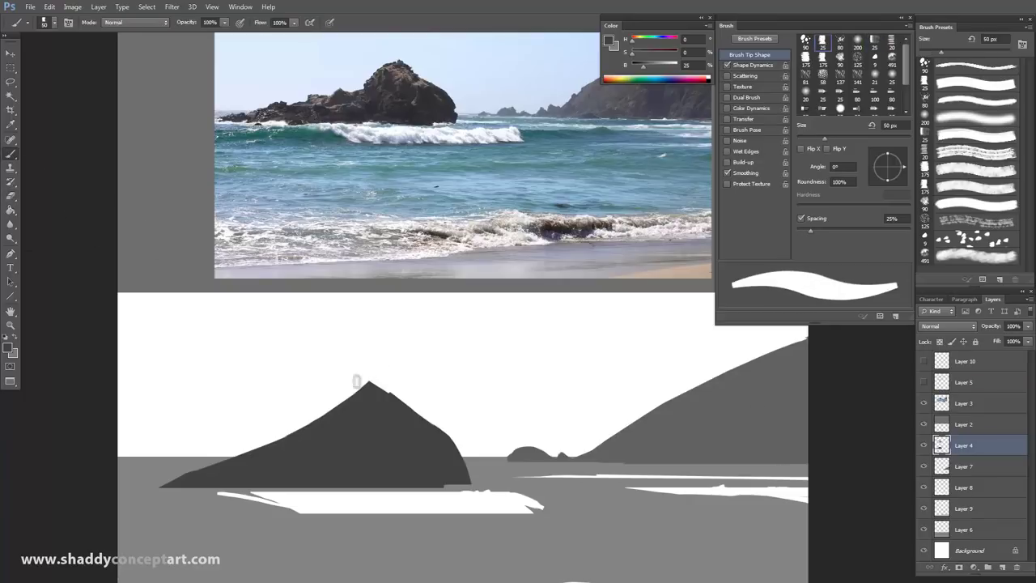
key(bracketleft)
key(bracketleft)
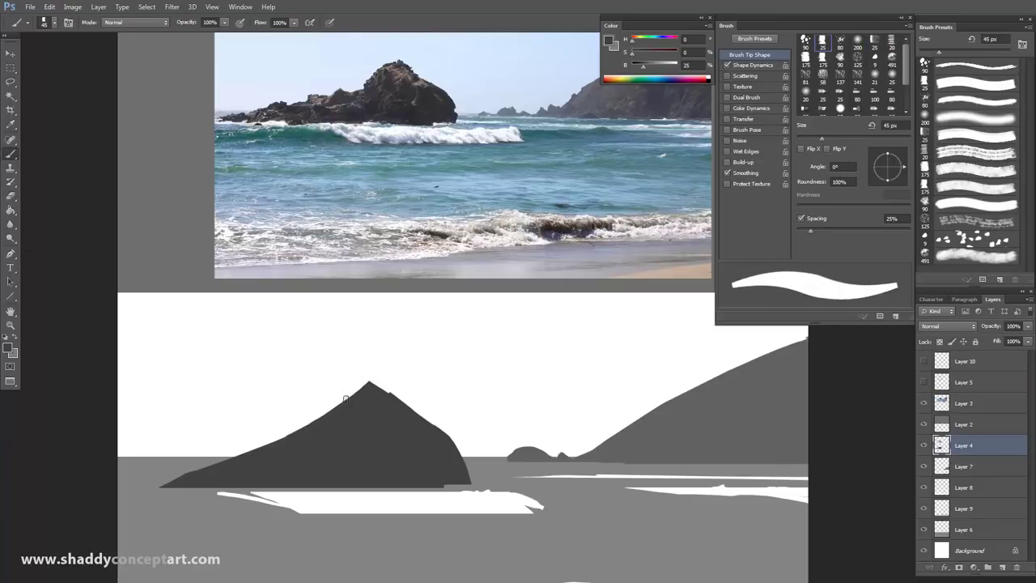
key(alt+shift+bracketright)
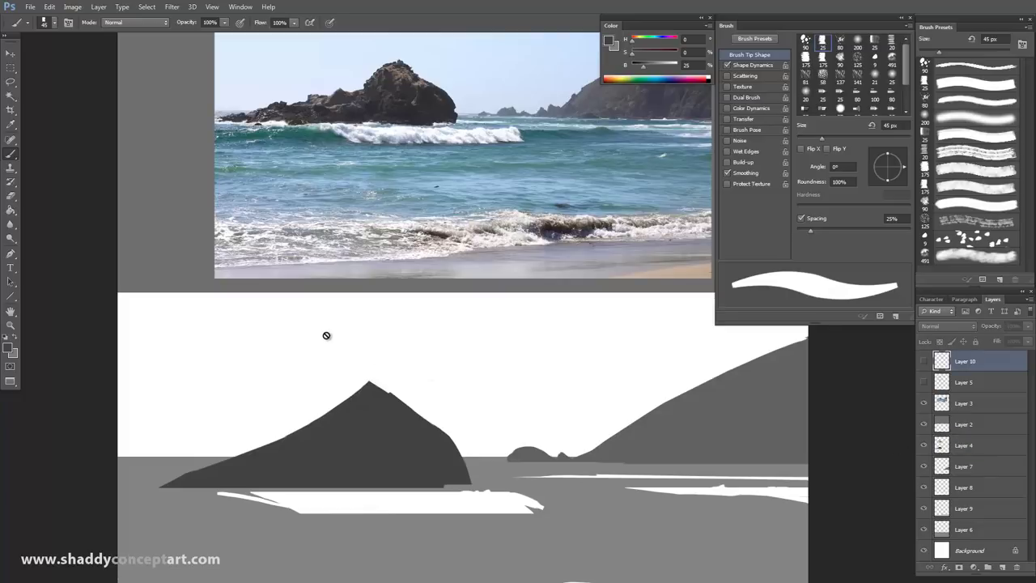
click(948, 447)
drag(335, 388, 429, 396)
key(ctrl+z)
key(alt+period)
click(945, 444)
key(bracketright)
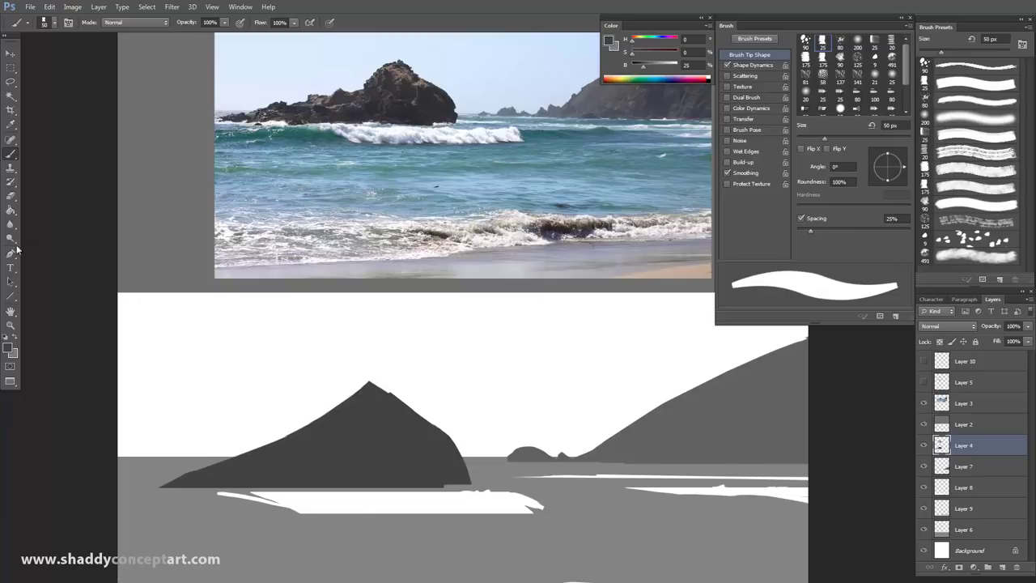
Round off the rock's pointed peak and trim its right slope on Layer 4 with a hard-edged 60 px eraser
click(10, 198)
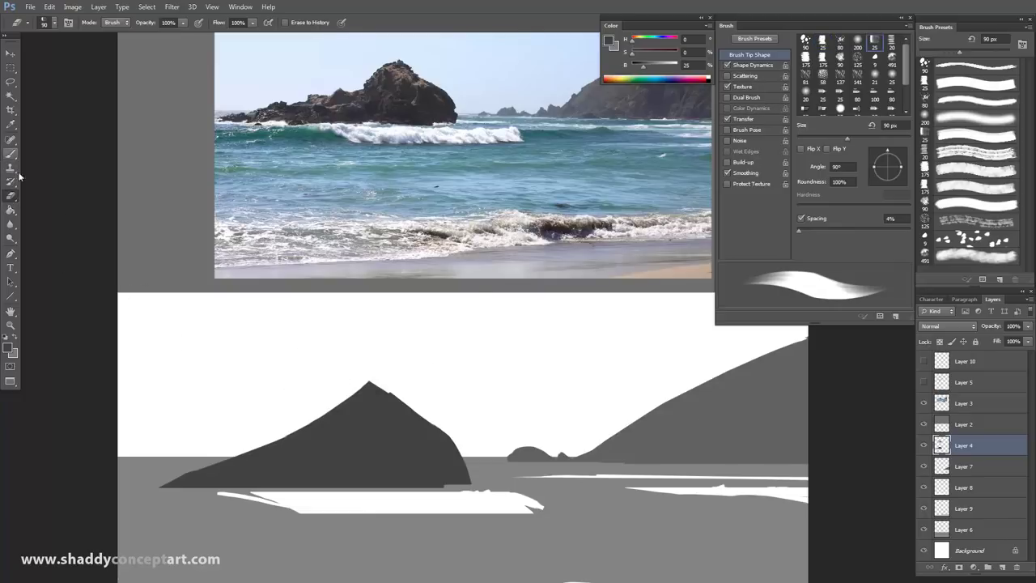
click(953, 89)
key(bracketright)
key(bracketright)
key(bracketright)
key(bracketright)
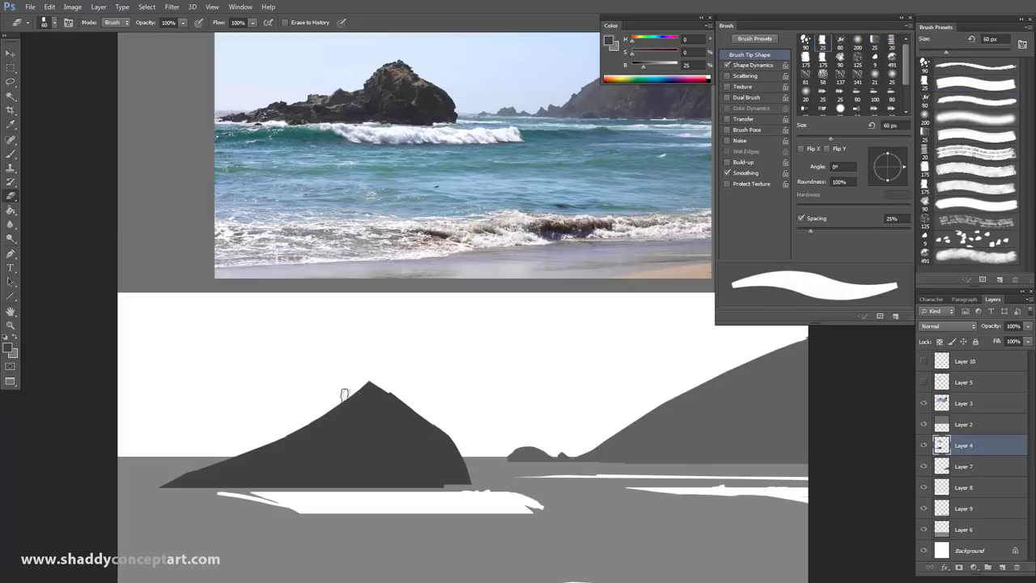
mouse_move(418, 399)
mouse_down()
mouse_move(353, 387)
mouse_move(439, 422)
mouse_up()
drag(430, 416, 483, 521)
key(bracketleft)
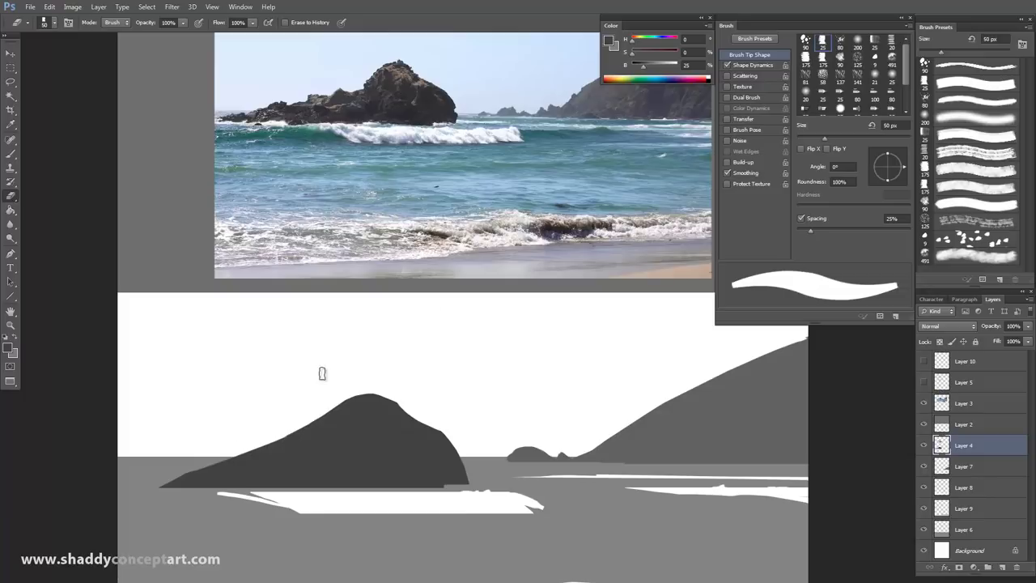
Undo the last erasure on the rock's right edge and set the paint brush to 35 px
key(b)
key(ctrl+z)
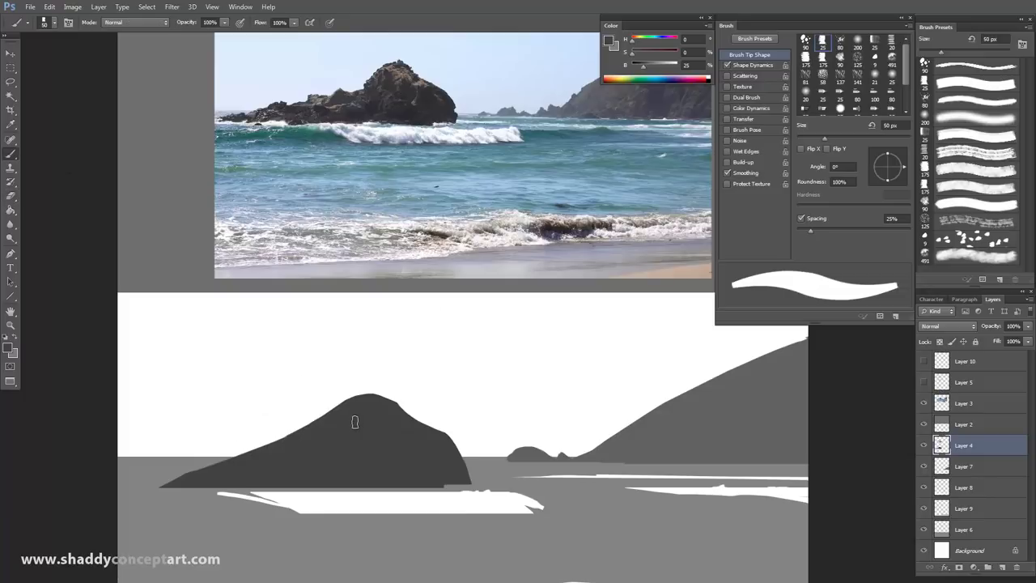
key(bracketleft)
key(bracketleft)
key(bracketleft)
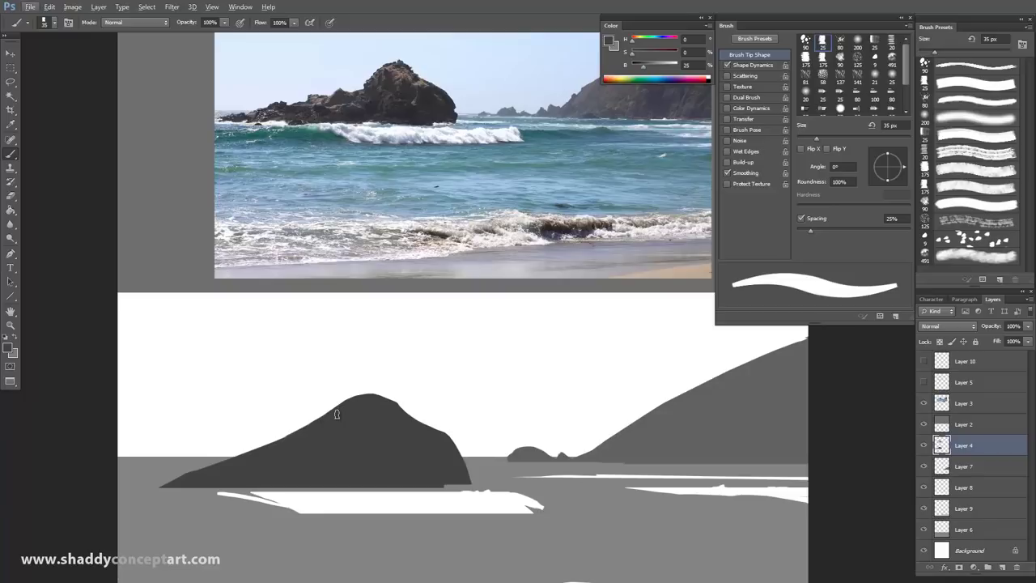
Switch to the web browser and enlarge the tablet hot key setup image on the Downloads page
key(alt)
mouse_move(1035, 84)
mouse_down()
mouse_move(183, 84)
mouse_move(377, 17)
mouse_up()
scroll(531, 375, down, 6)
scroll(531, 375, down, 3)
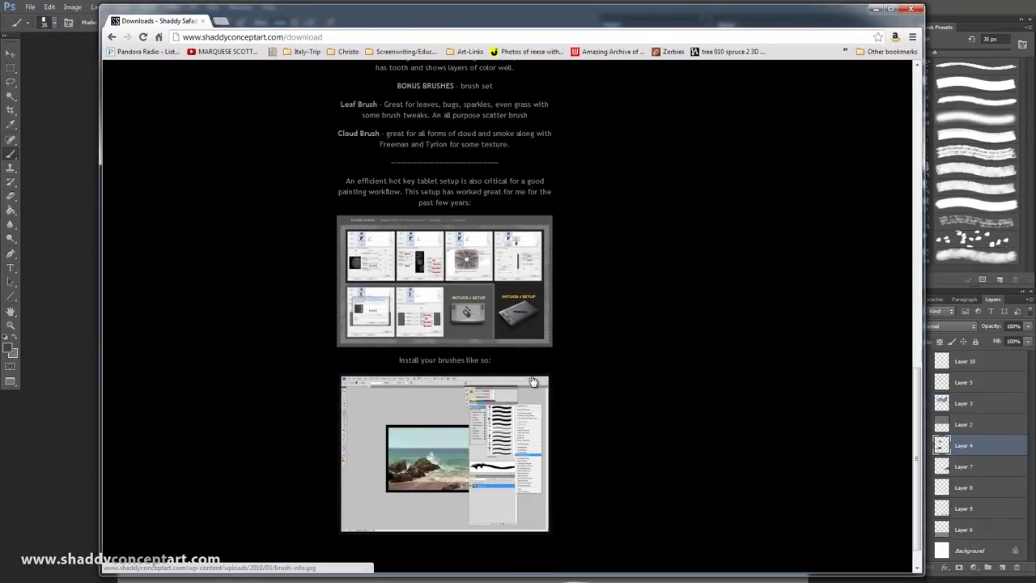
click(451, 309)
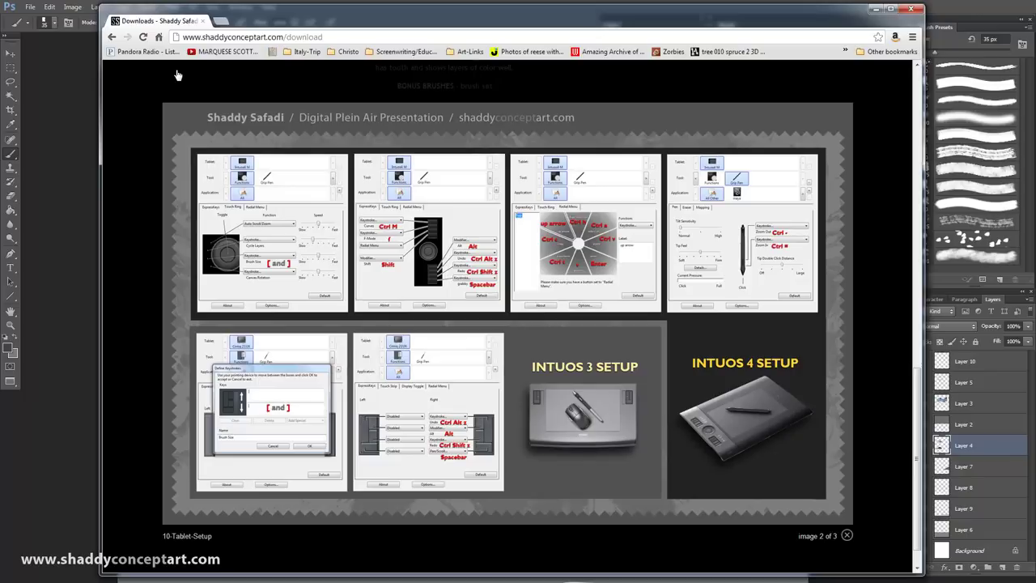
Close the enlarged setup image, look over the Downloads page and return to Photoshop
click(888, 176)
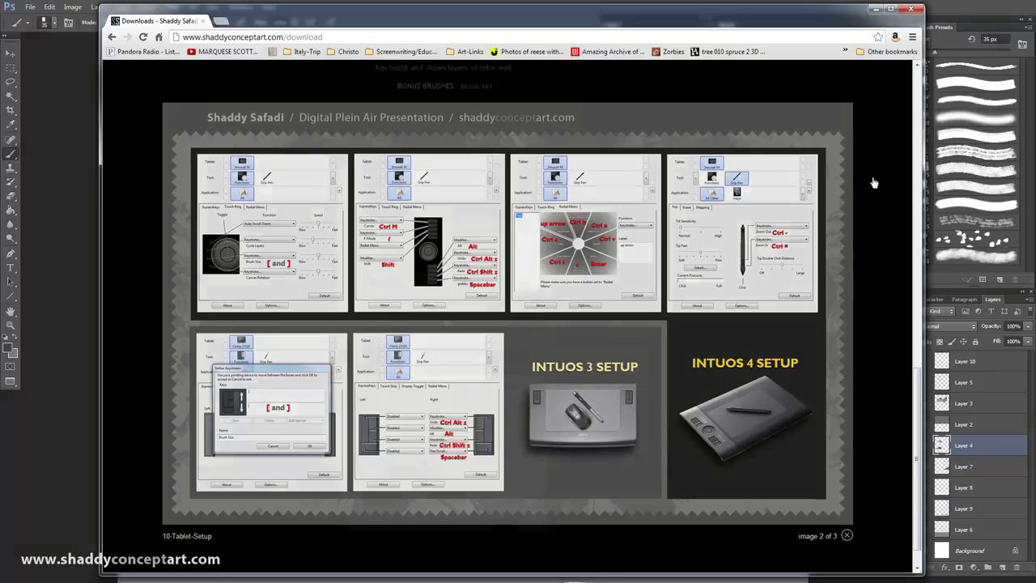
scroll(527, 369, up, 15)
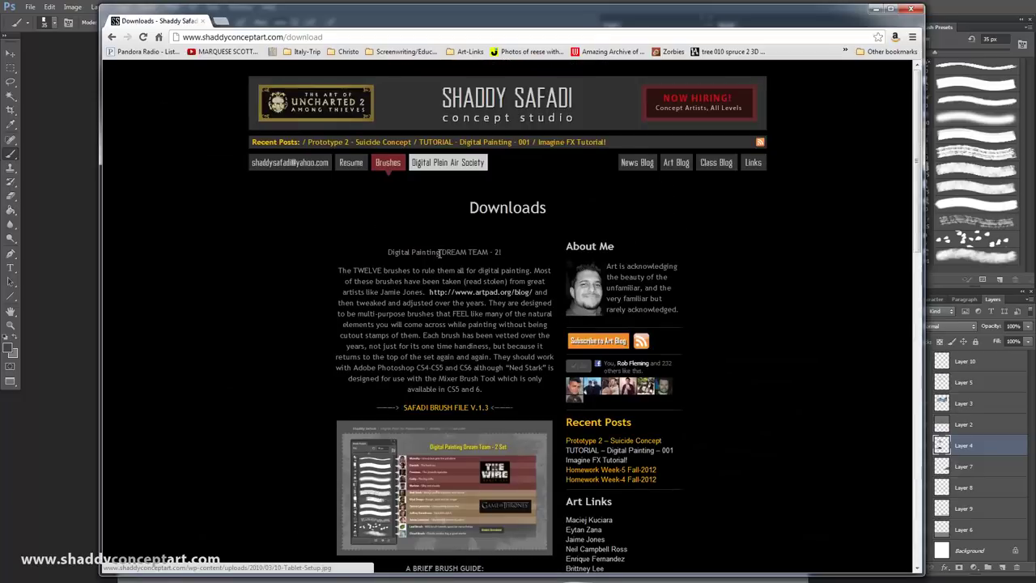
scroll(483, 297, down, 13)
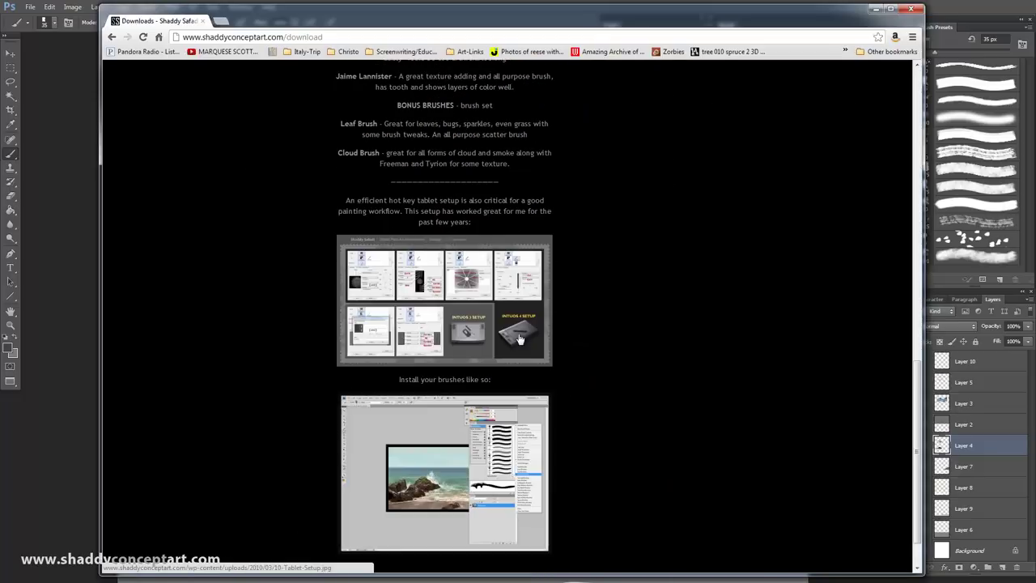
drag(520, 20, 797, 3)
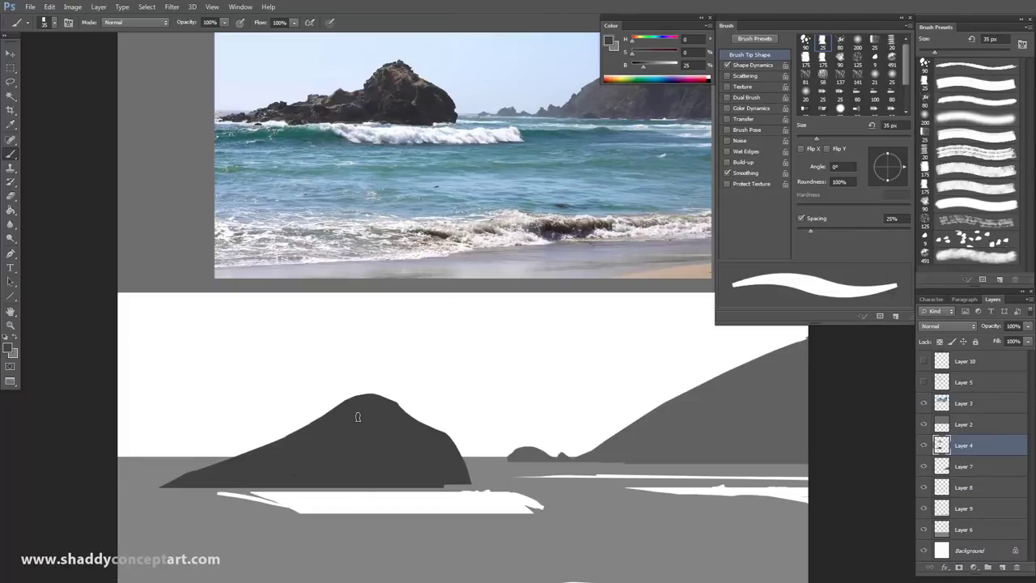
Try to extend the rock's left foot to the canvas edge as a thin dark strip with a 60 px brush
key(bracketright)
key(bracketright)
key(bracketright)
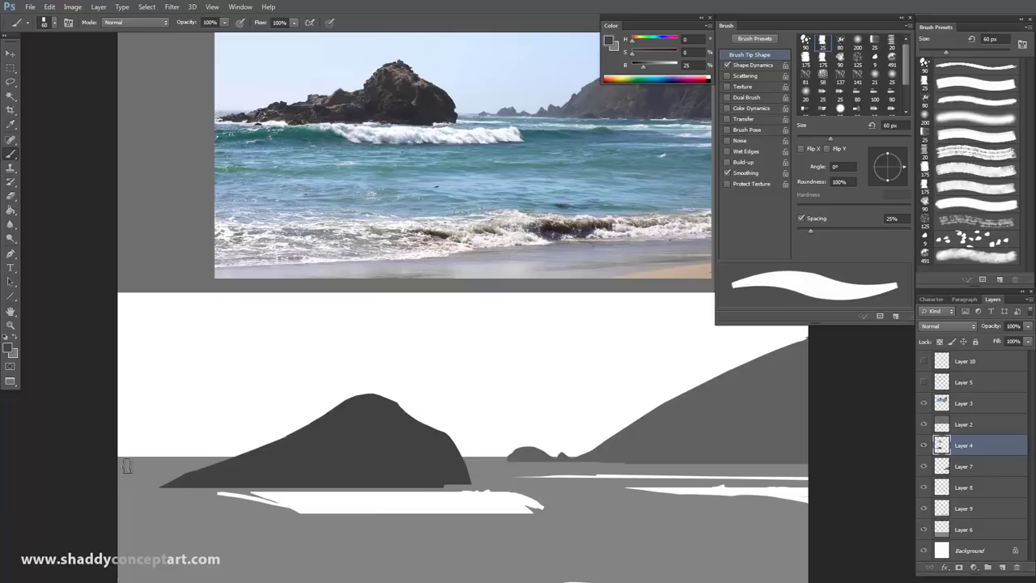
drag(194, 507, 257, 480)
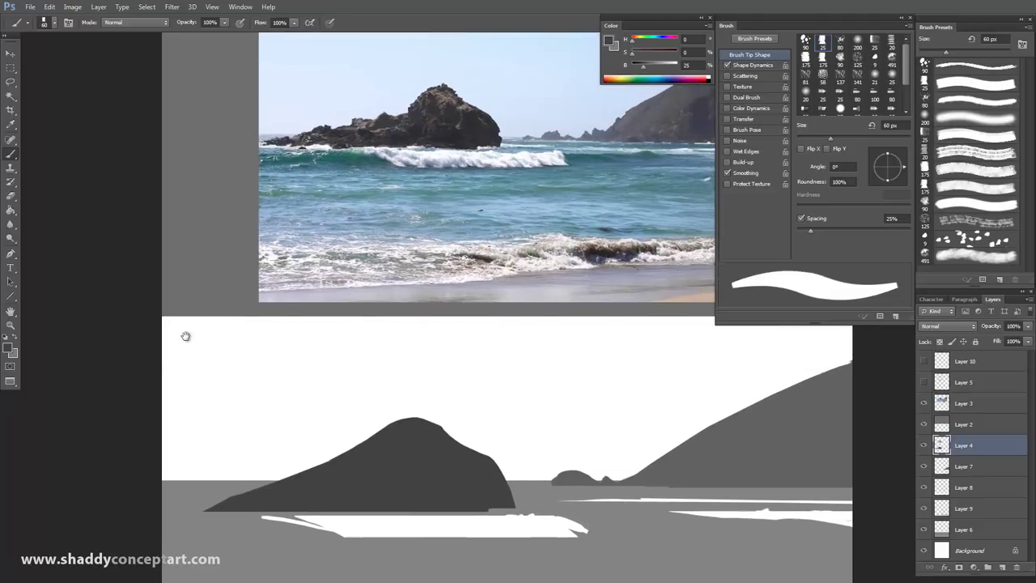
drag(213, 288, 185, 333)
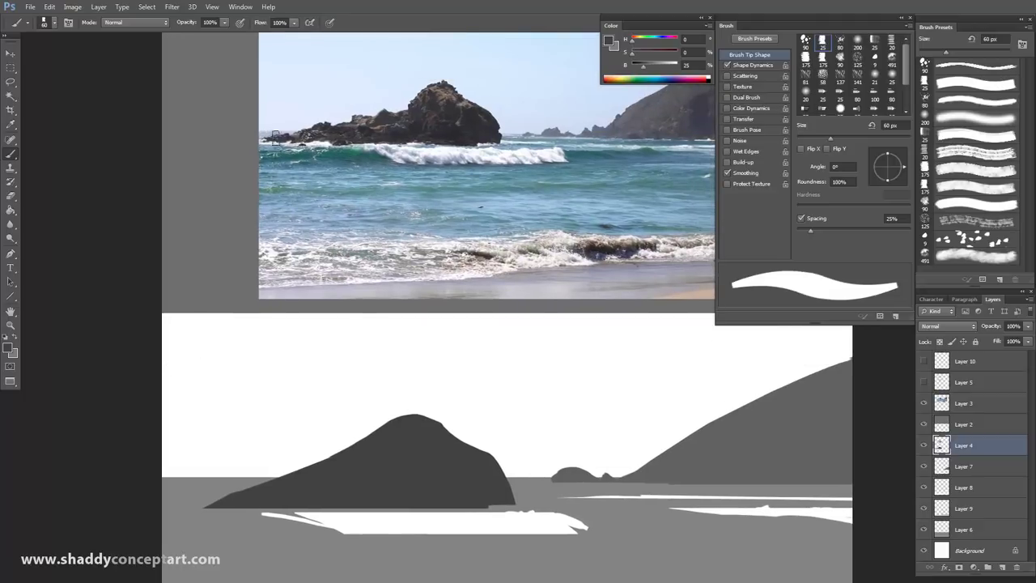
mouse_move(230, 518)
mouse_down()
mouse_move(233, 481)
mouse_move(237, 509)
mouse_up()
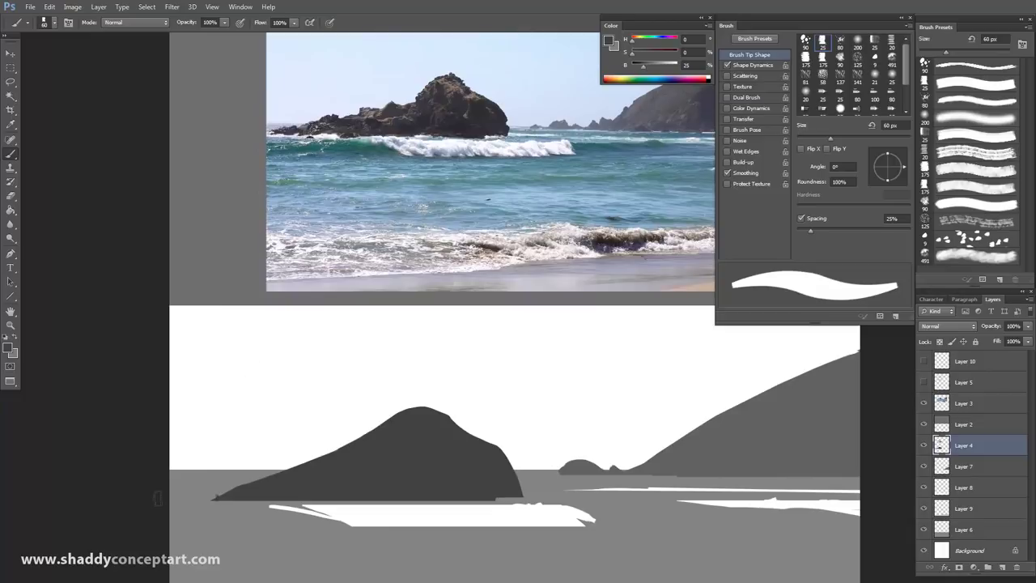
drag(159, 499, 226, 491)
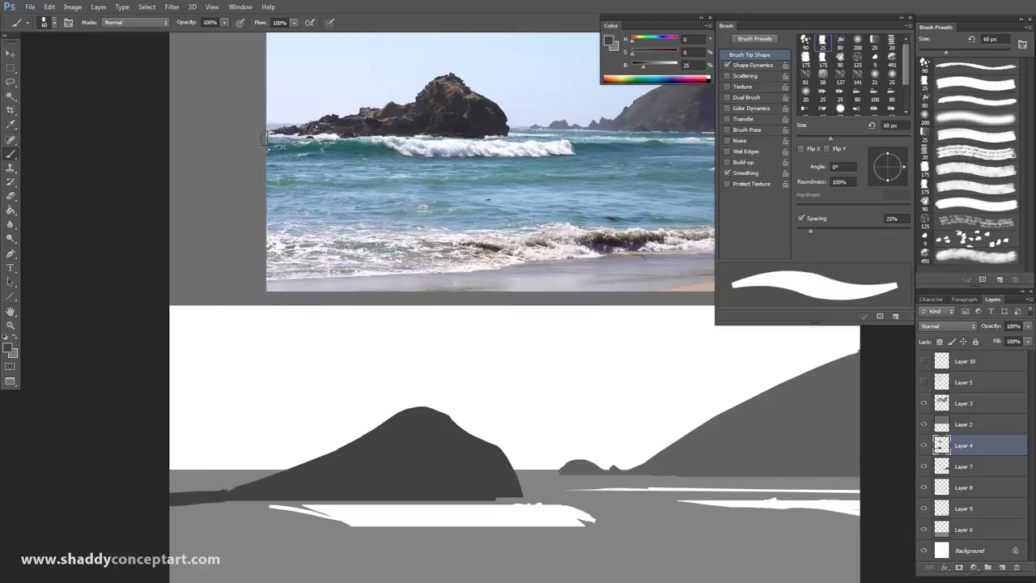
key(bracketleft)
key(bracketleft)
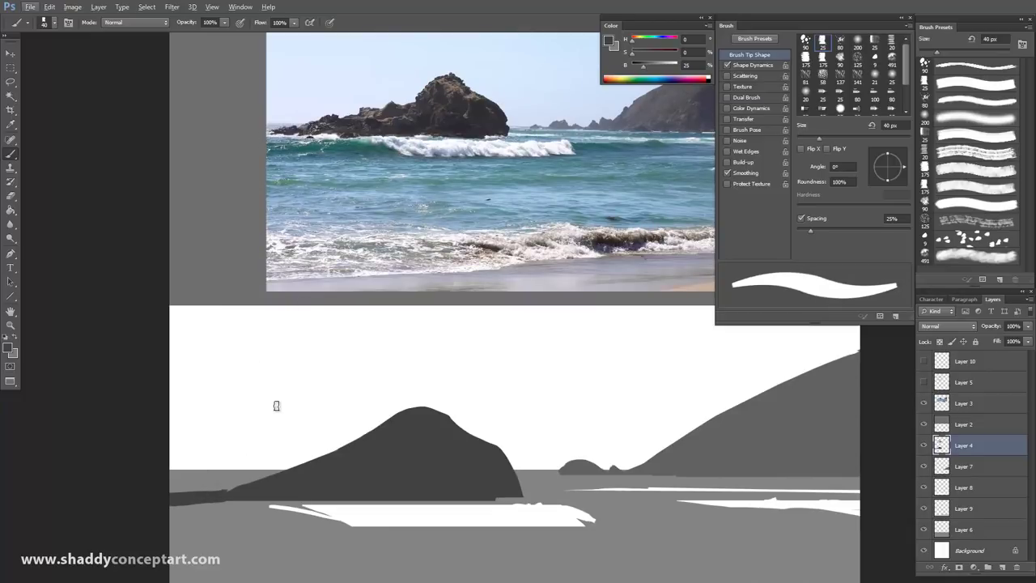
key(ctrl+z)
Paint a low rounded hump onto the rock's left foot with a 35 px brush, undoing the surplus strokes
key(bracketleft)
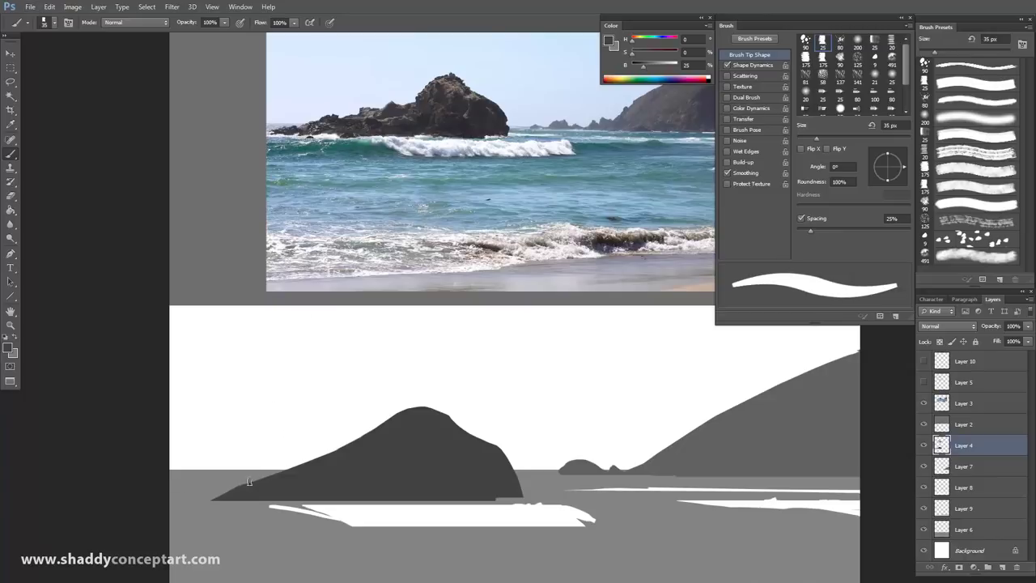
mouse_move(239, 489)
mouse_down()
mouse_move(327, 485)
mouse_move(237, 489)
mouse_move(300, 475)
mouse_move(311, 451)
mouse_move(288, 472)
mouse_move(333, 453)
mouse_move(301, 462)
mouse_up()
key(bracketleft)
key(bracketleft)
key(ctrl+alt+z)
key(ctrl+alt+z)
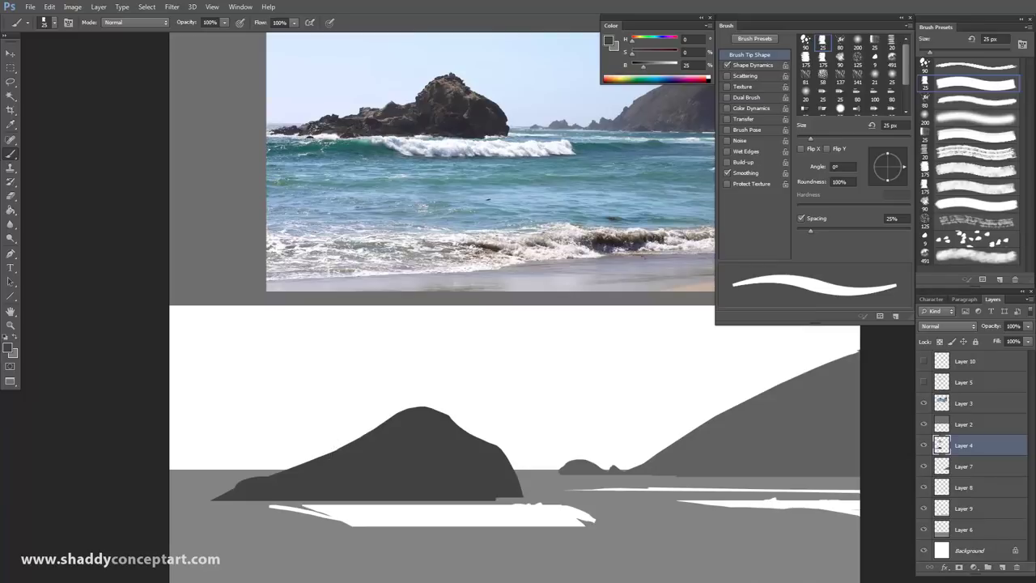
Add a small peak on the rock's left slope with a 30 px brush and erase a notch beside it
key(bracketright)
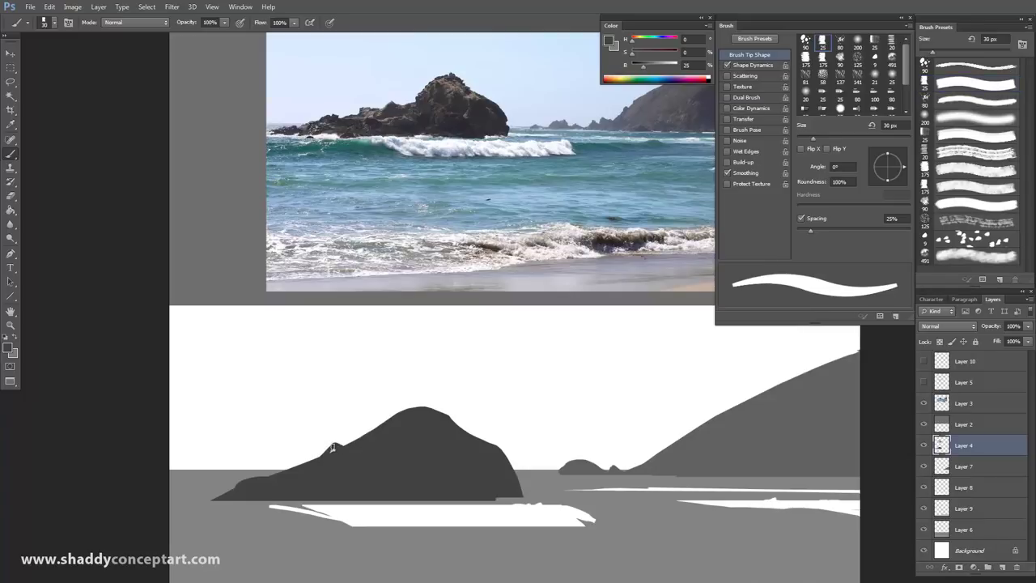
key(e)
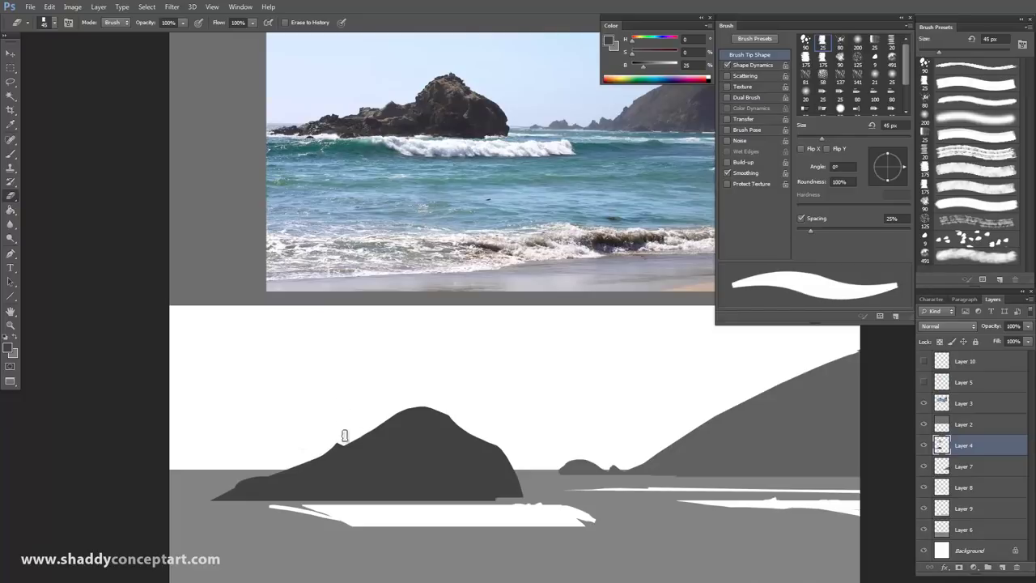
drag(346, 444, 370, 447)
key(bracketleft)
Partly fill the notch between the small peak and the main rock mass with a 35 px brush
click(10, 153)
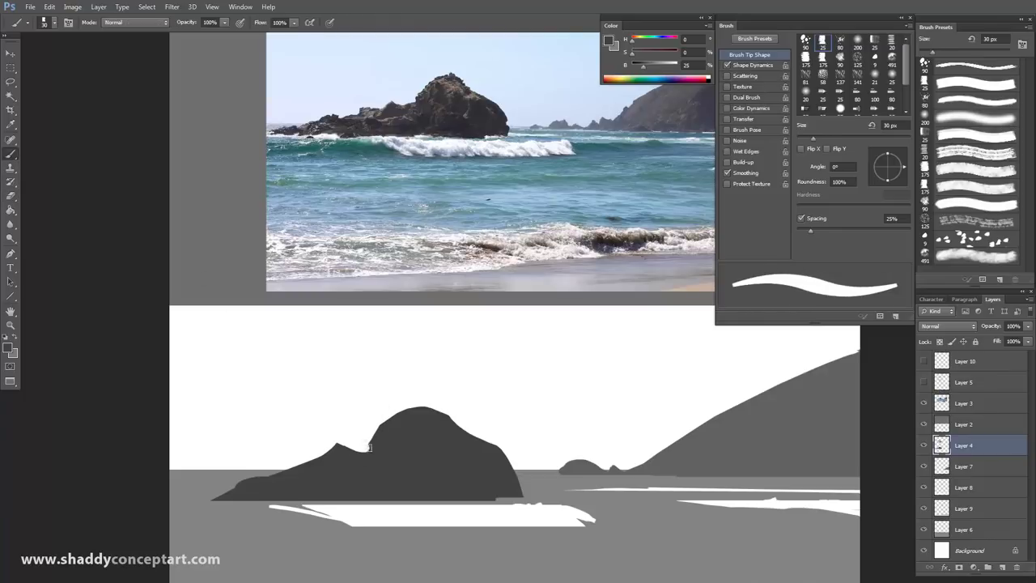
key(bracketright)
drag(373, 442, 373, 453)
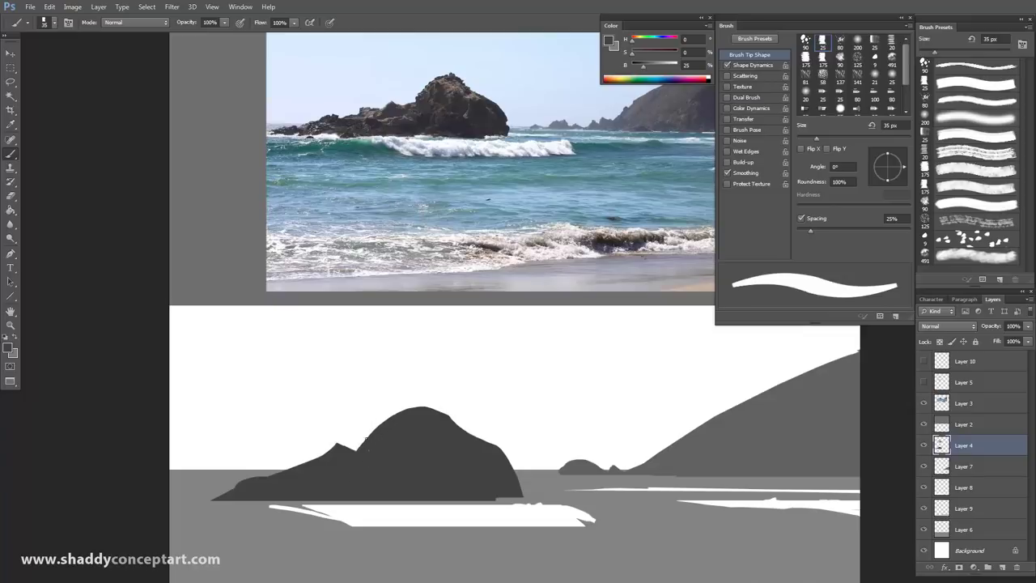
drag(392, 444, 369, 451)
key(ctrl+minus)
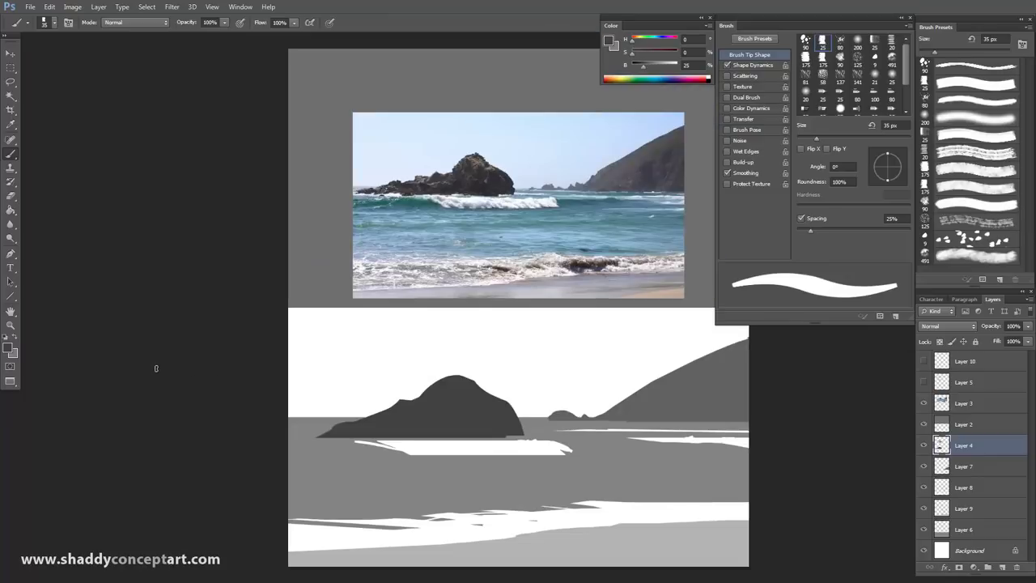
Paint small irregular bumps on the rock's summit and upper right shoulder with 20 px and 15 px brushes
key(ctrl+plus)
key(bracketleft)
key(bracketleft)
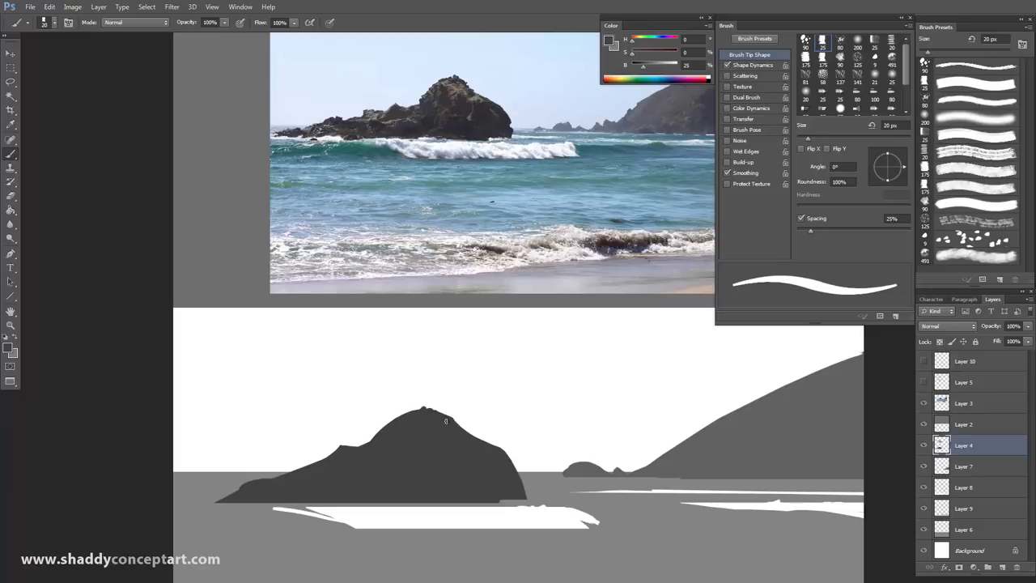
key(bracketleft)
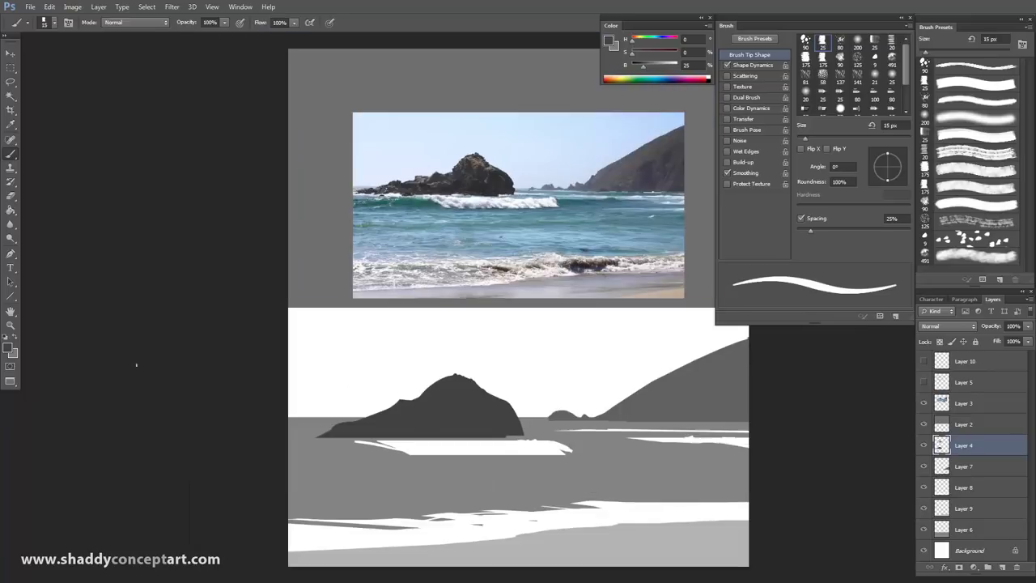
Fill out the rock's lower right edge near the waterline with a 30 px brush
key(bracketright)
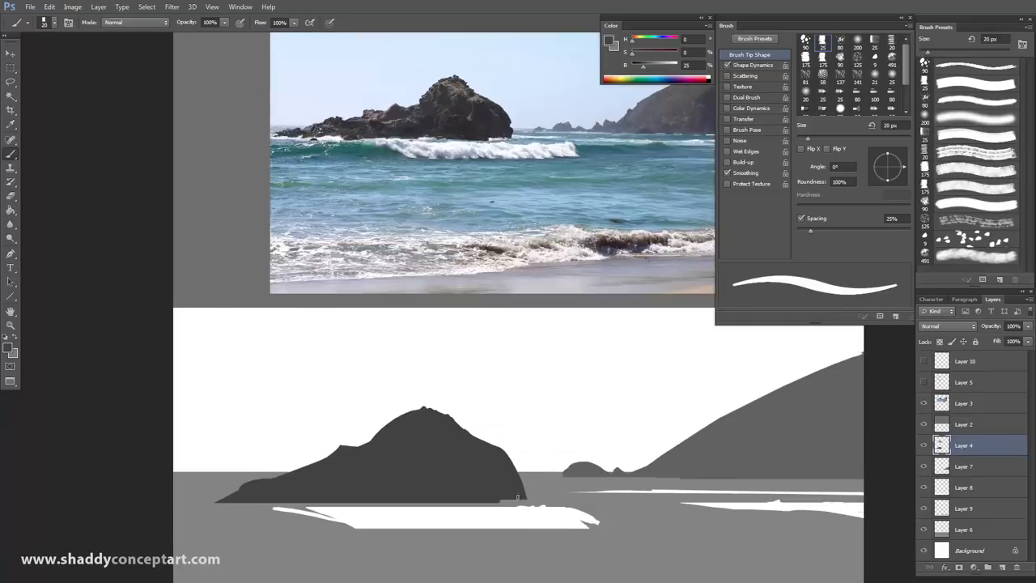
key(bracketright)
key(bracketright)
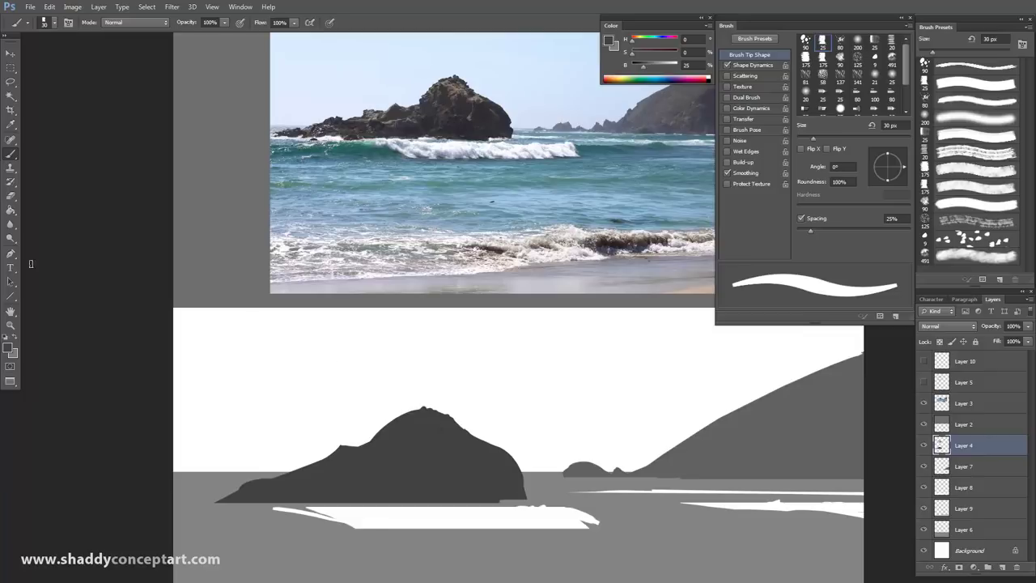
Carve a small notch into the rock's lower right edge at the horizon with a 25 px eraser, reducing it to 20 px
click(11, 195)
key(bracketleft)
key(bracketleft)
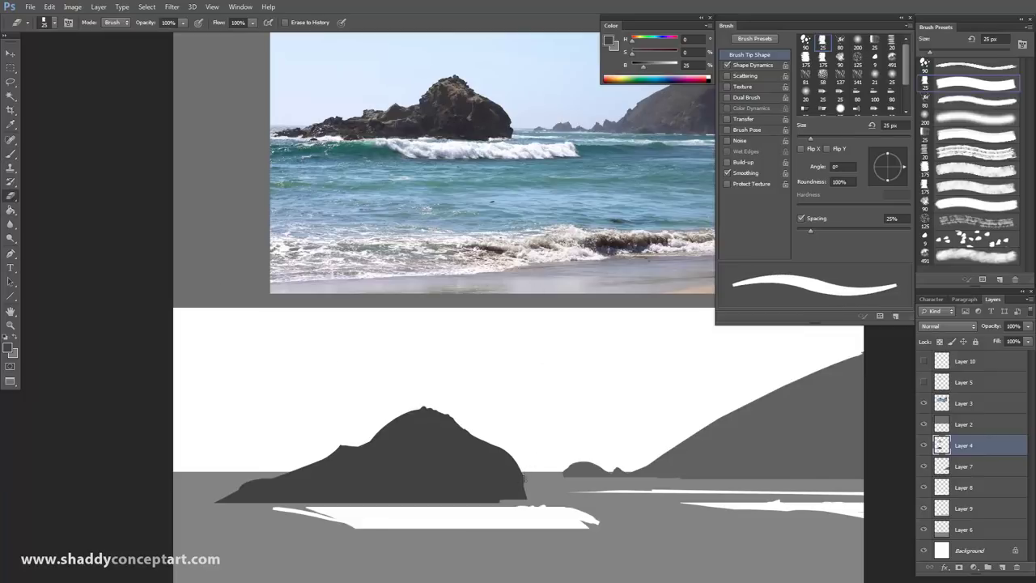
key(bracketleft)
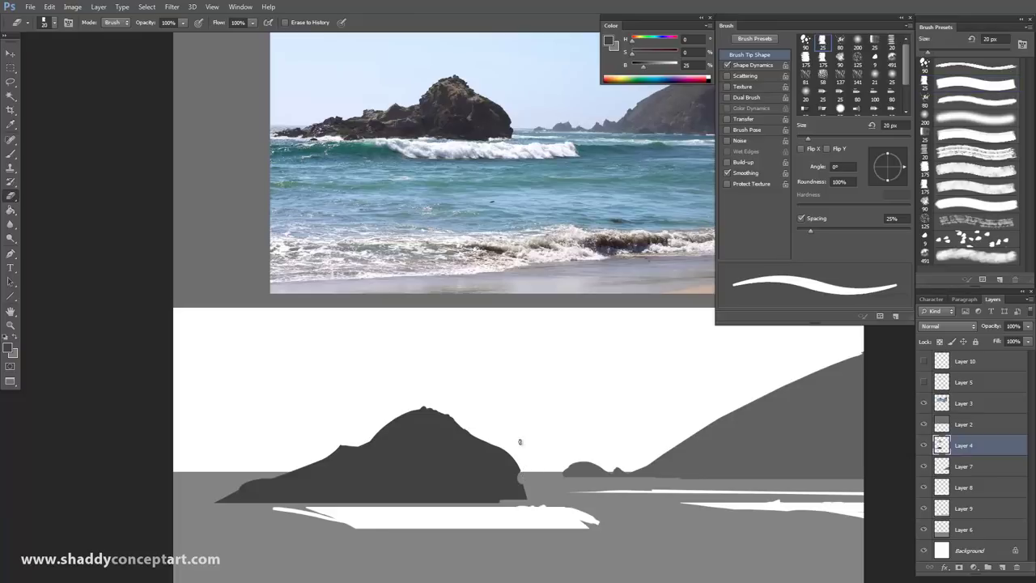
Touch up the small bumps on the rock's summit with 9 px and 15 px brushes
key(ctrl+minus)
key(ctrl+plus)
click(11, 153)
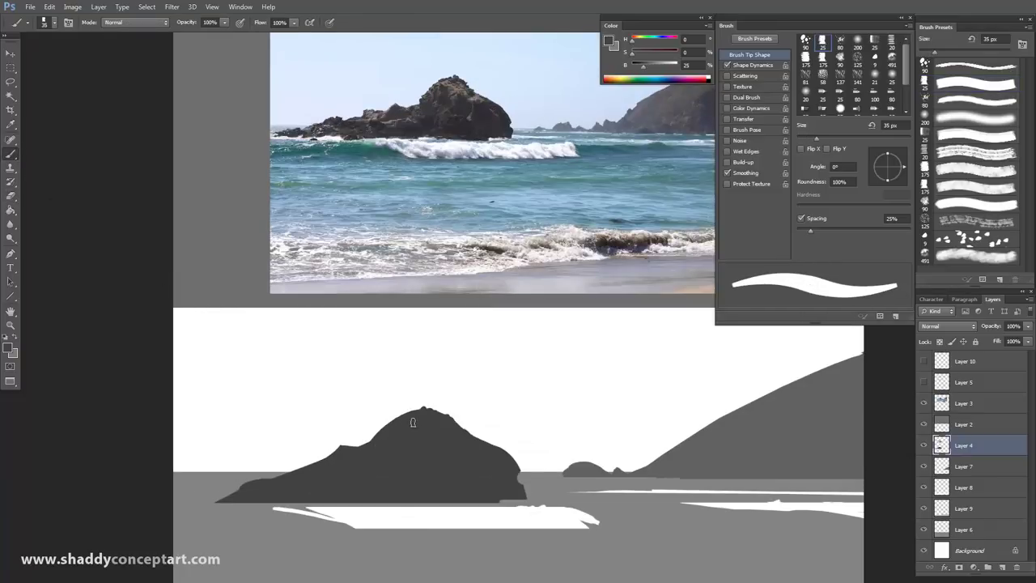
key(bracketleft)
key(bracketleft)
key(bracketleft)
key(bracketleft)
key(bracketleft)
key(bracketleft)
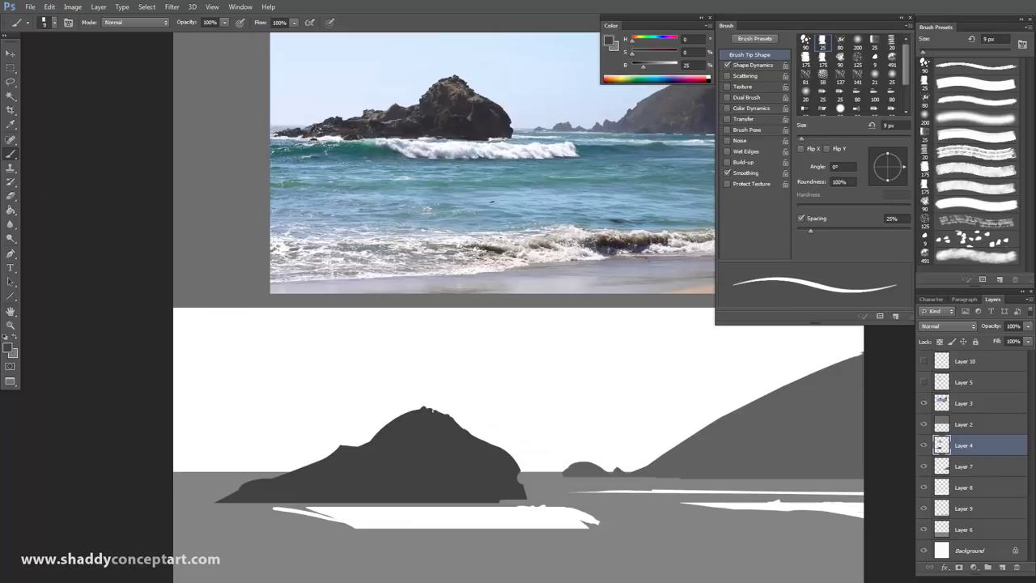
key(bracketright)
key(bracketright)
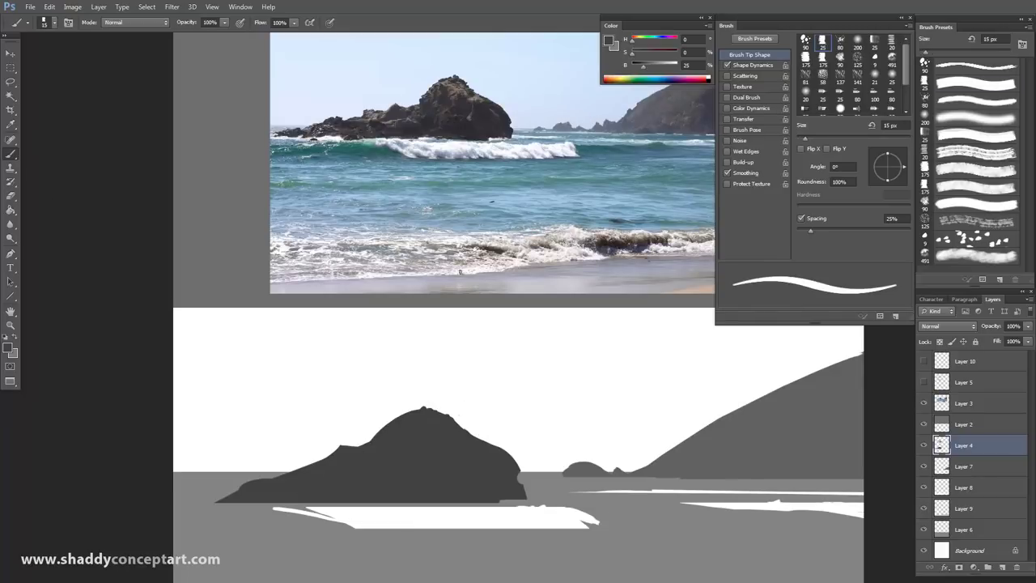
Try a 25 px brush stroke down the rock's right shoulder and undo it
key(ctrl+plus)
drag(409, 122, 409, 509)
key(ctrl+plus)
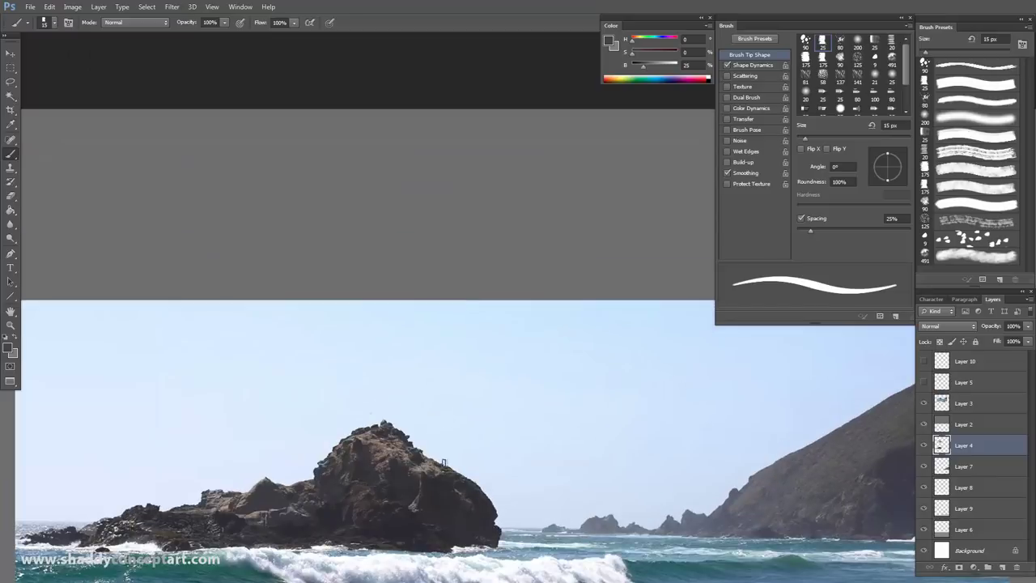
scroll(468, 482, down, 3)
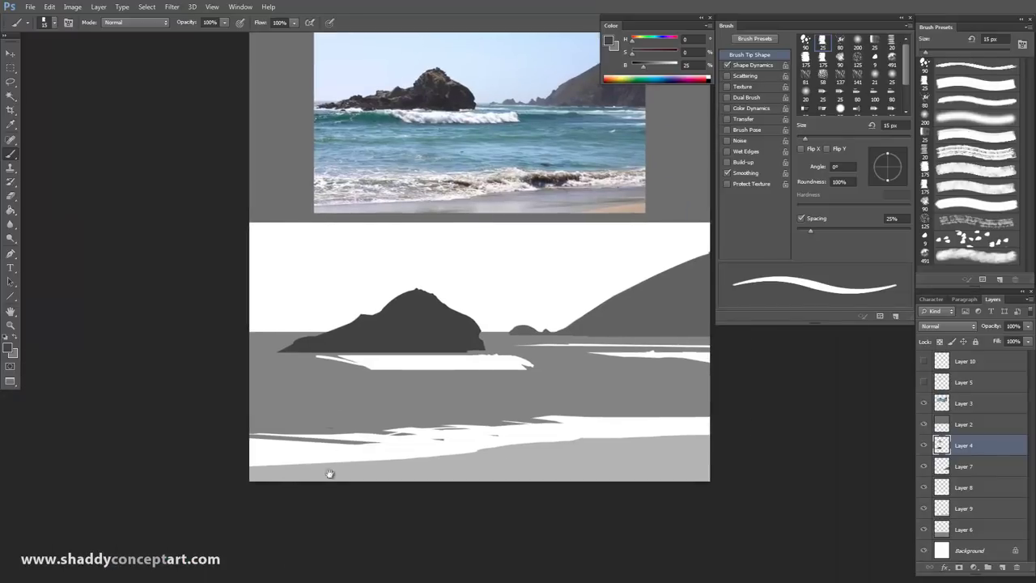
drag(329, 473, 316, 558)
key(bracketright)
key(bracketright)
drag(440, 396, 468, 418)
key(ctrl+alt+z)
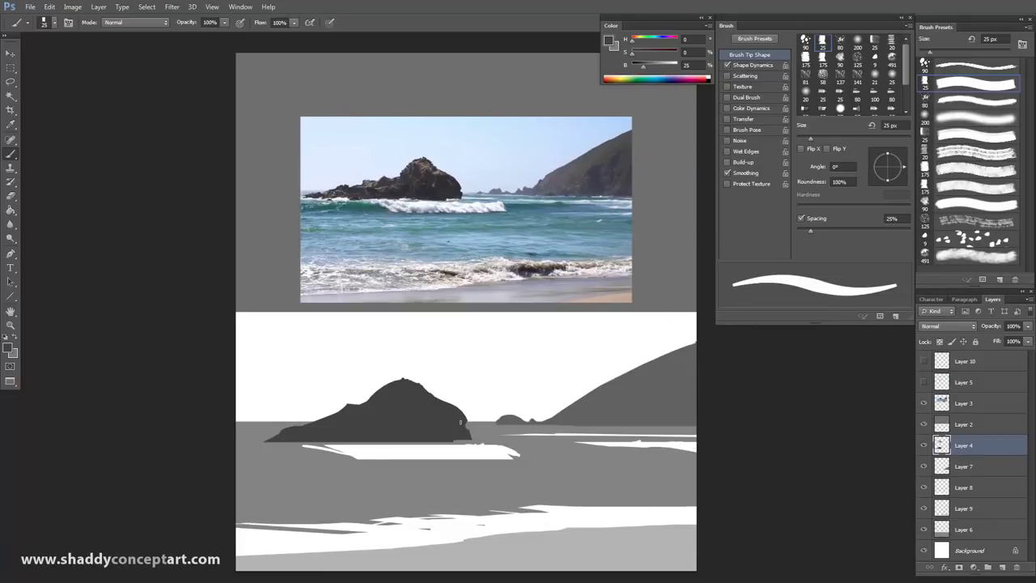
Fill out the small peak and the slope beside it on the rock's left side with 30 px and 40 px brushes
drag(149, 394, 220, 402)
key(bracketright)
key(alt)
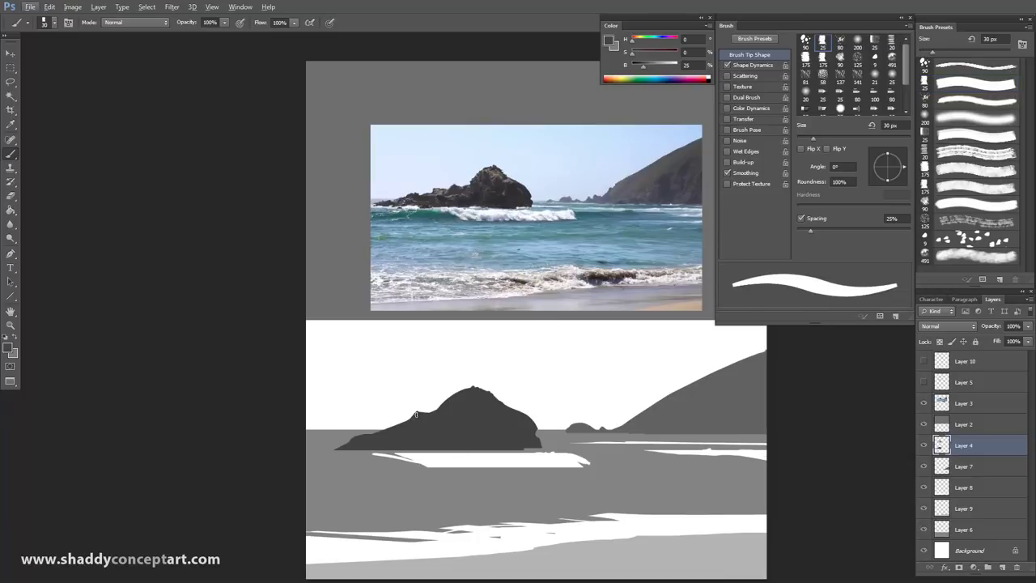
key(bracketright)
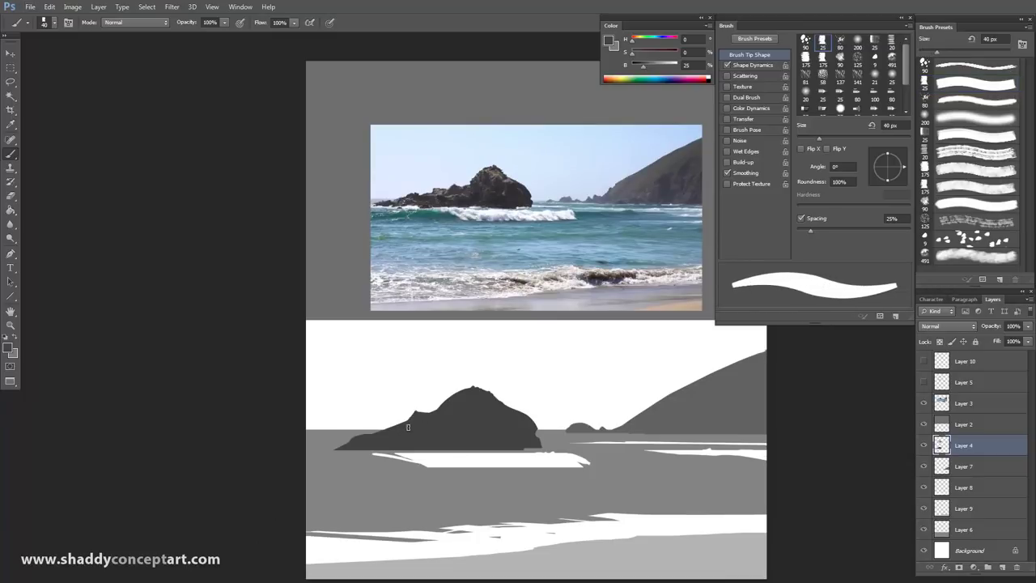
Trim the small peak and left slope with 20 px and 15 px erasers, and smooth the slope with a 50 px brush
click(11, 196)
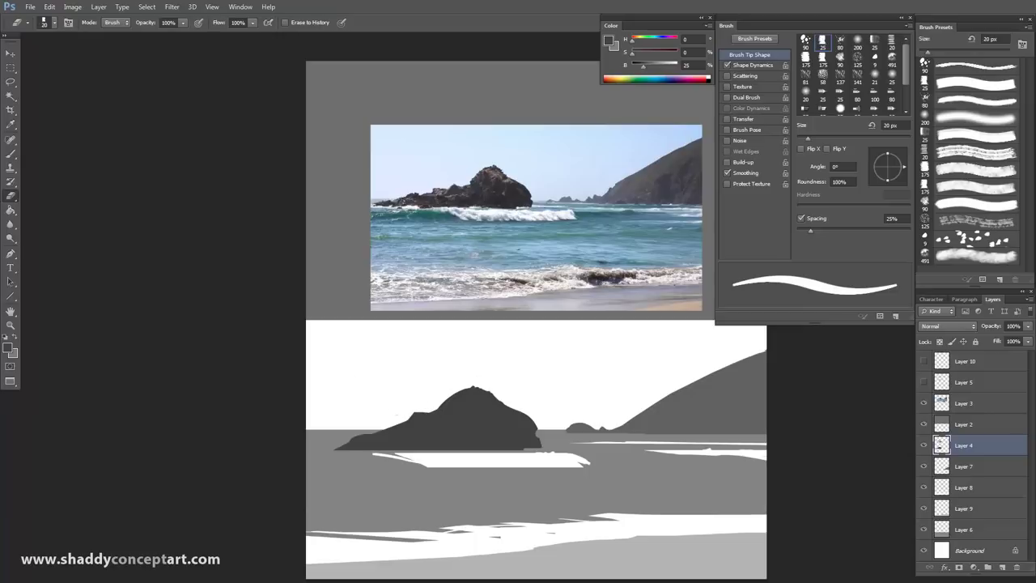
key(bracketleft)
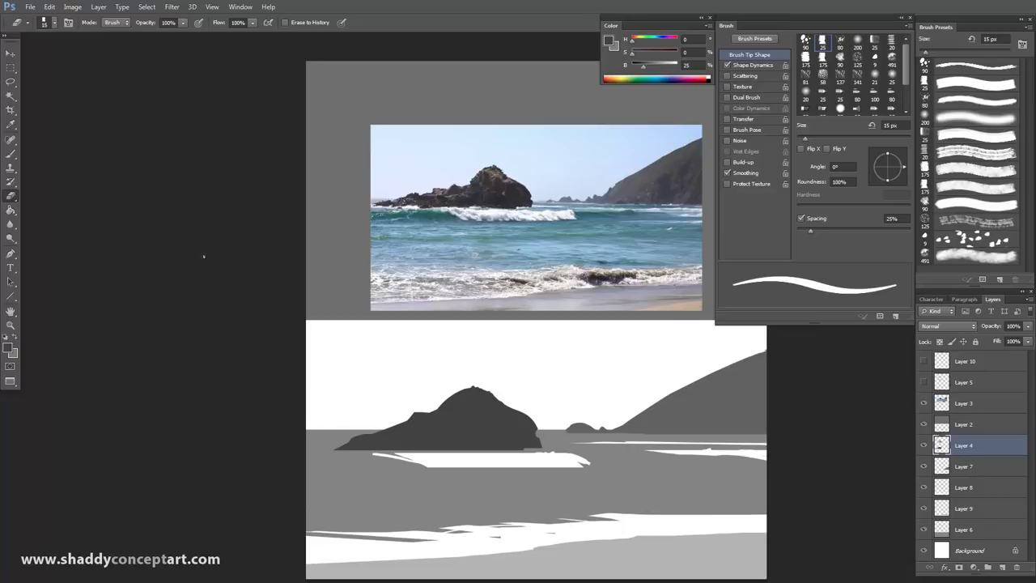
key(bracketright)
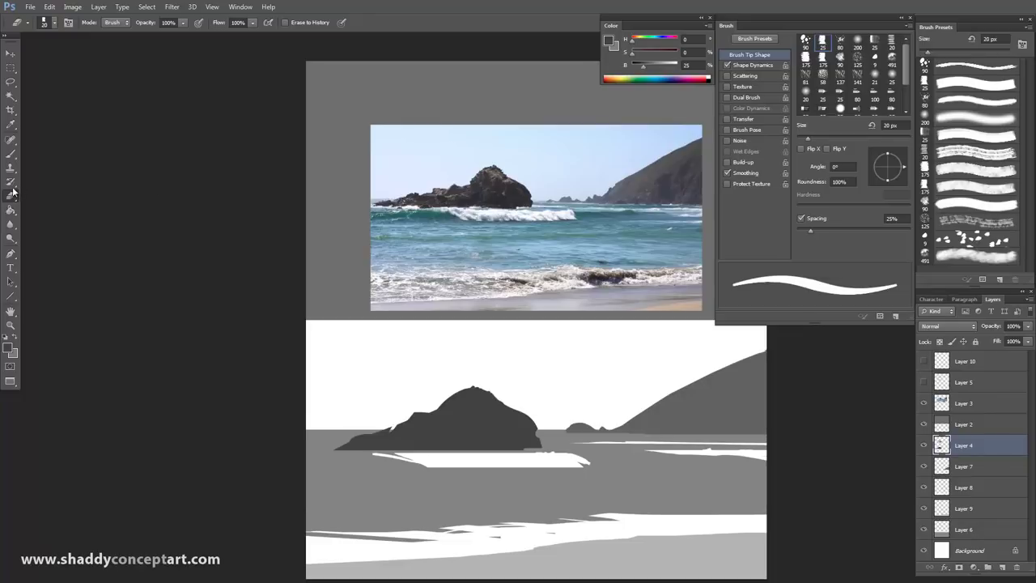
key(b)
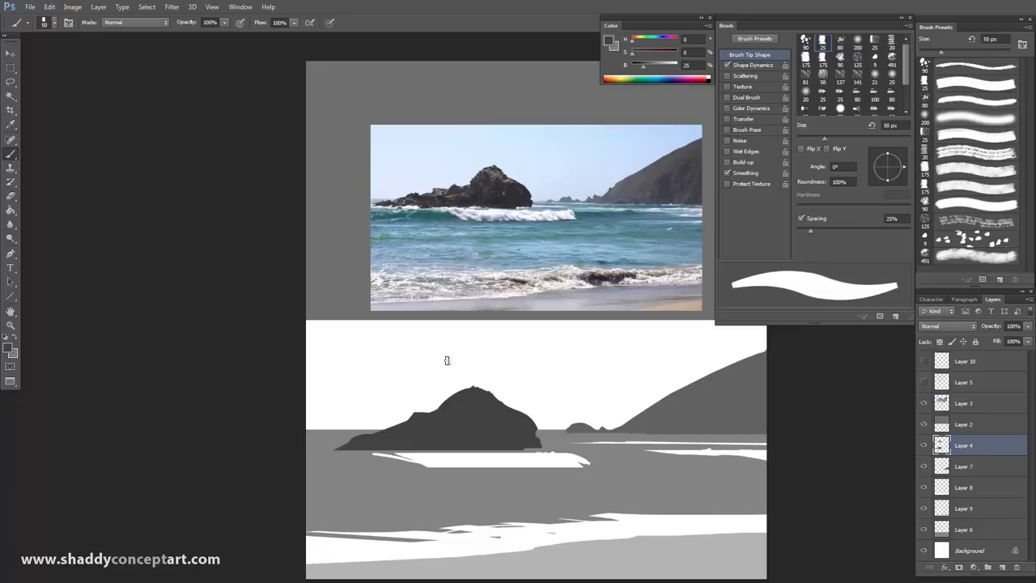
key(bracketleft)
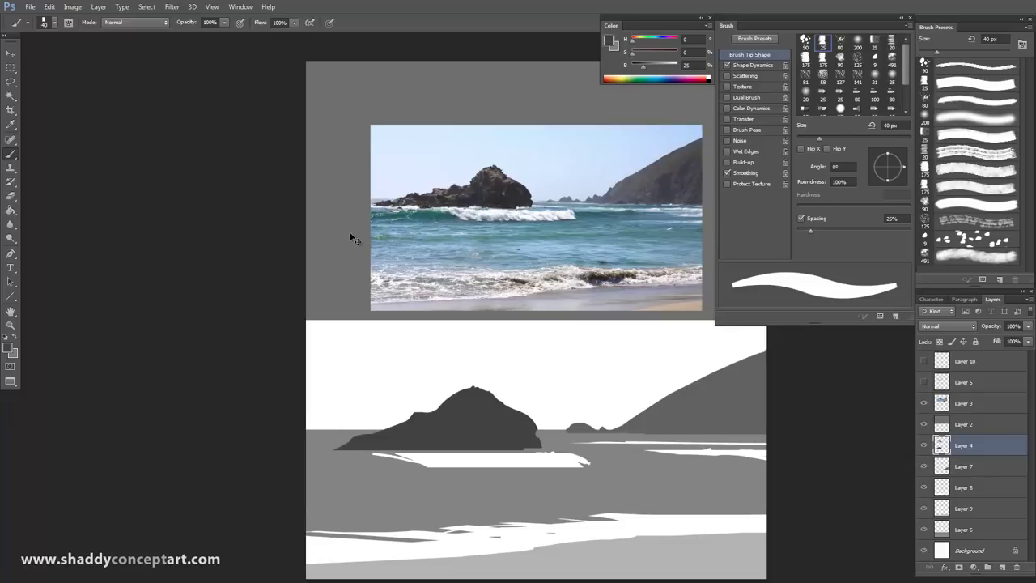
Select the dark rock with a rectangular marquee and move it slightly up toward the horizon
key(ctrl+plus)
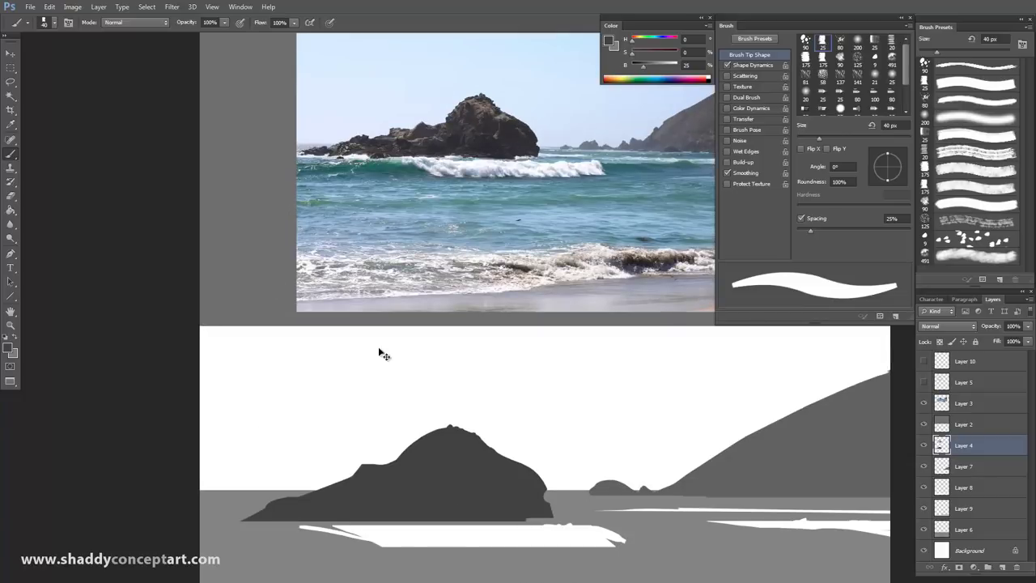
key(ctrl+plus)
drag(309, 429, 315, 328)
key(ctrl+minus)
mouse_move(272, 377)
mouse_down()
mouse_move(238, 510)
mouse_move(228, 345)
mouse_move(540, 480)
mouse_up()
key(m)
mouse_move(314, 435)
mouse_down()
mouse_move(306, 419)
mouse_move(330, 396)
mouse_up()
click(10, 54)
drag(274, 483, 266, 519)
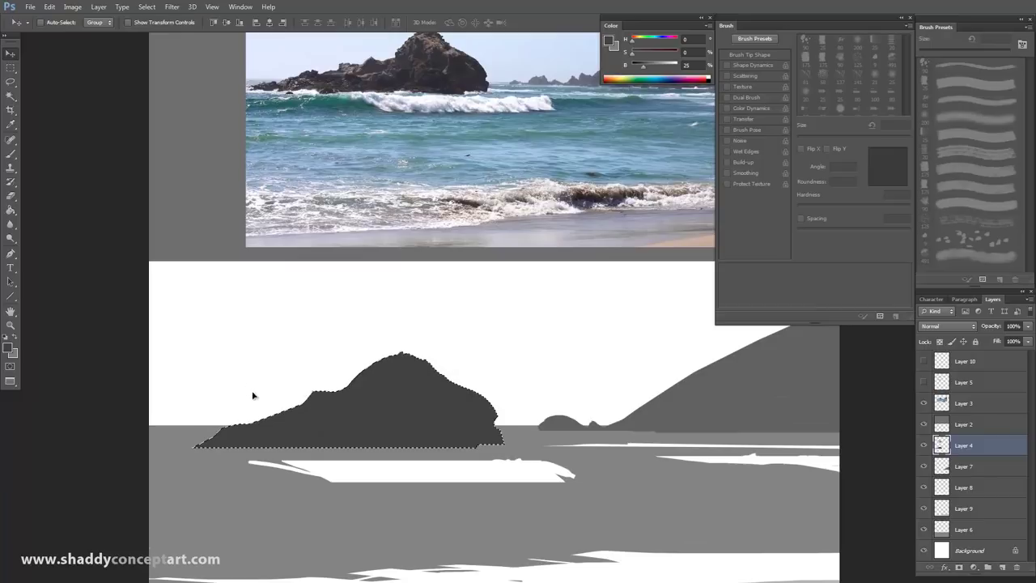
On Layer 8, marquee-select the white foam strips below the rock and horizon, move them slightly up, and deselect
click(10, 67)
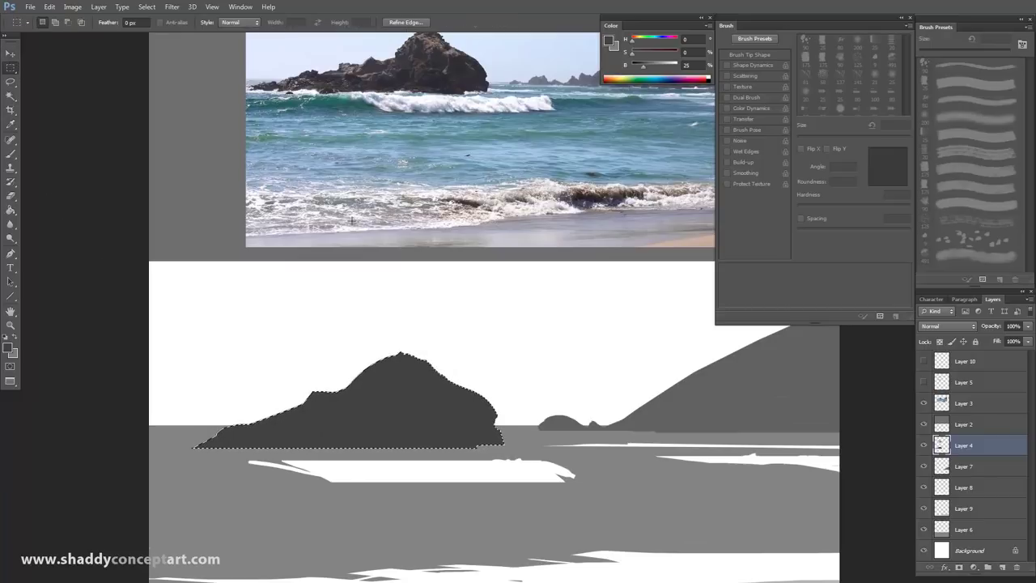
click(963, 487)
click(923, 487)
click(923, 487)
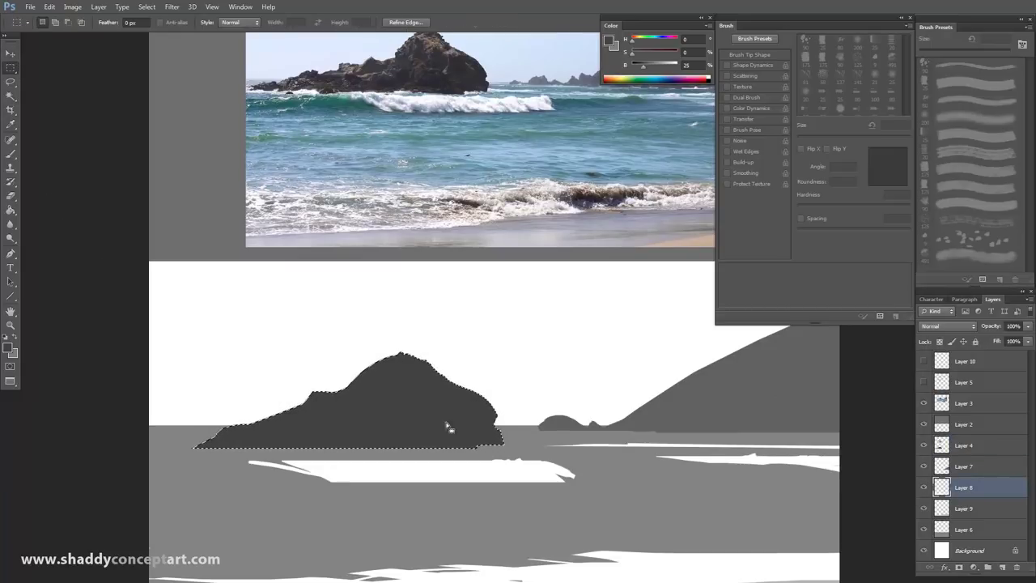
drag(226, 455, 586, 499)
drag(225, 392, 842, 495)
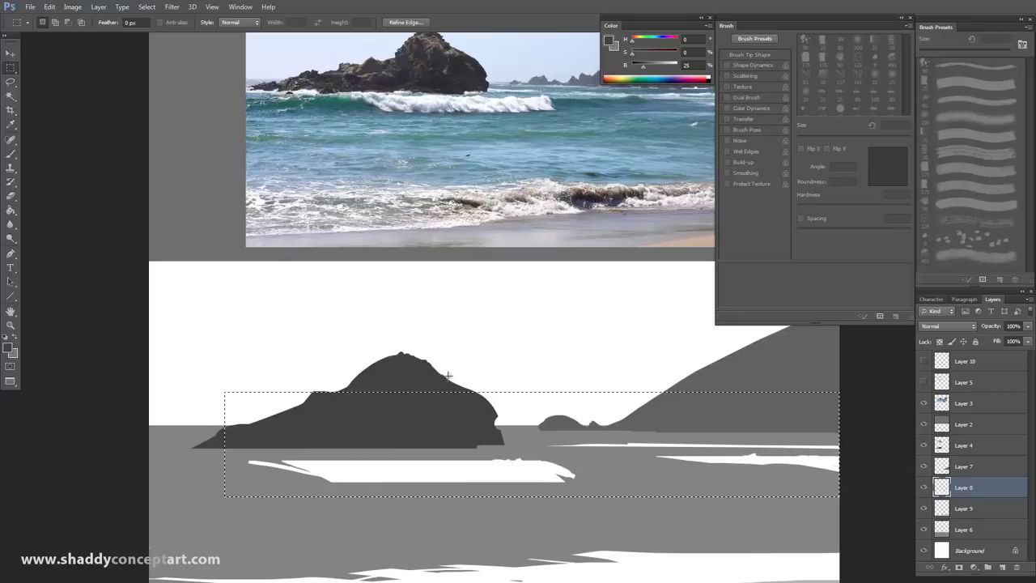
key(v)
drag(310, 470, 310, 462)
key(m)
key(ctrl+d)
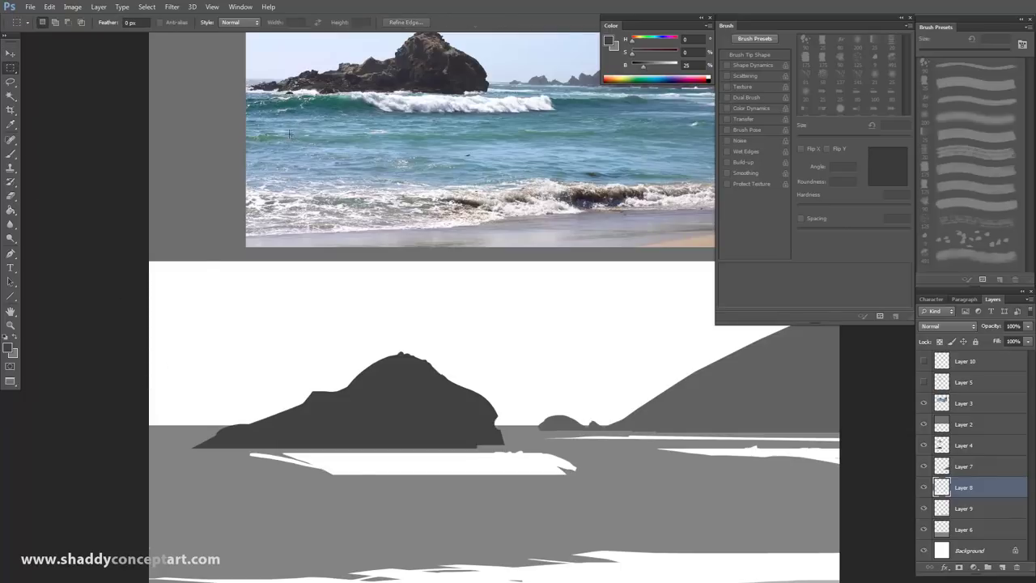
On Layer 4, extend the rock's left end along the waterline with low bumps using a 20 px brush
click(10, 154)
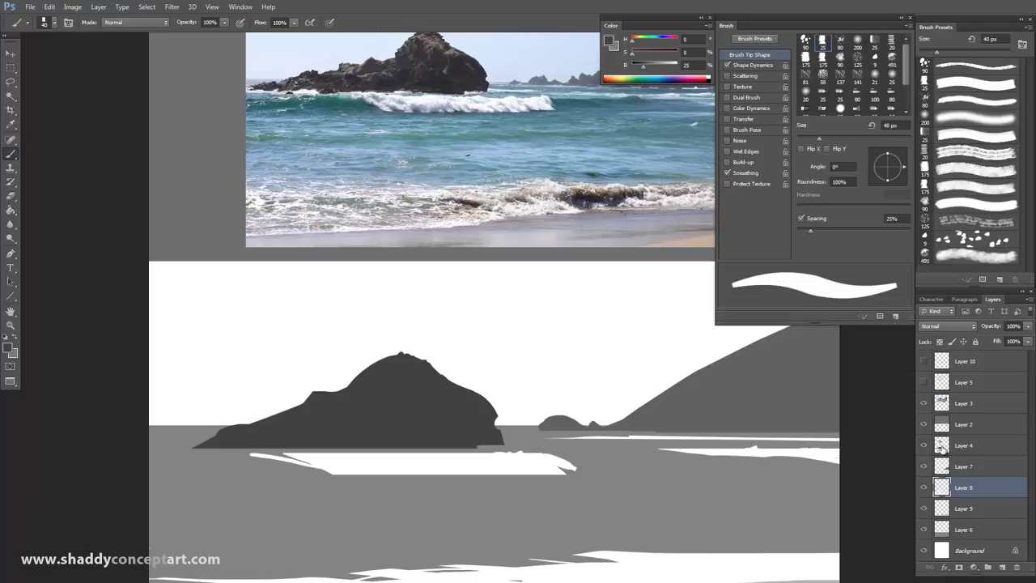
click(941, 449)
mouse_move(181, 383)
mouse_down()
mouse_move(197, 365)
mouse_move(186, 365)
mouse_up()
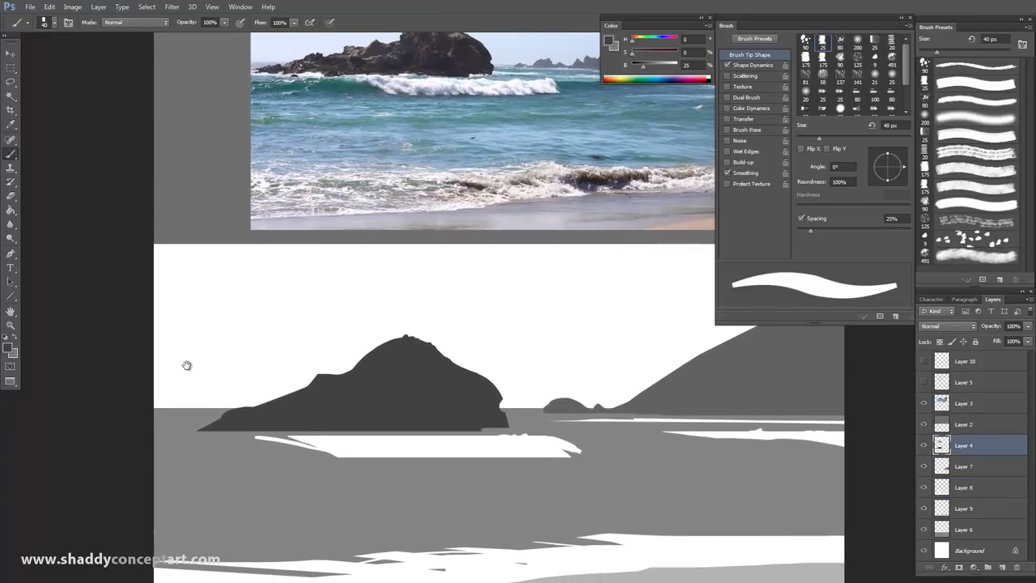
key(bracketleft)
key(bracketleft)
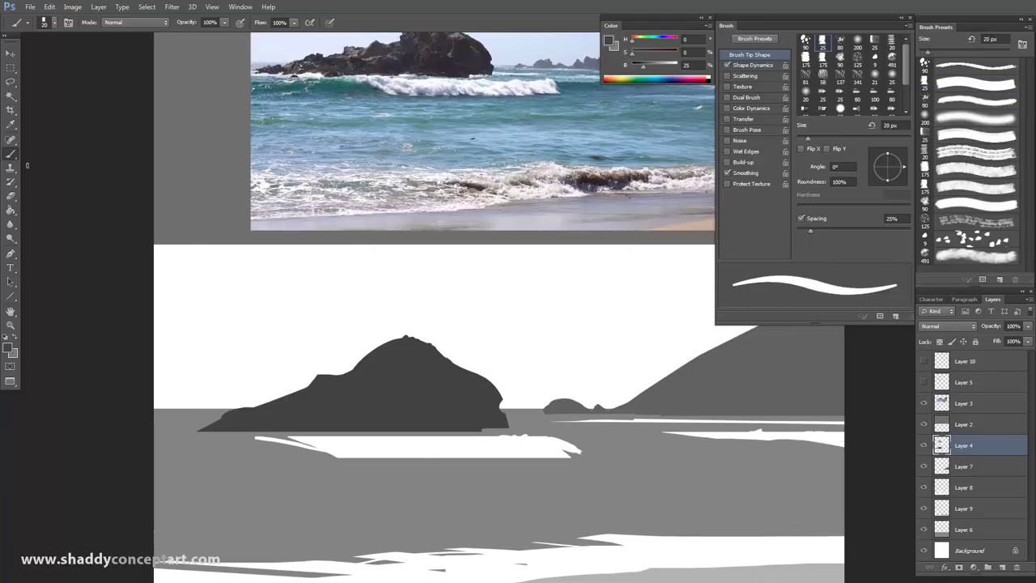
key(ctrl+plus)
key(ctrl+plus)
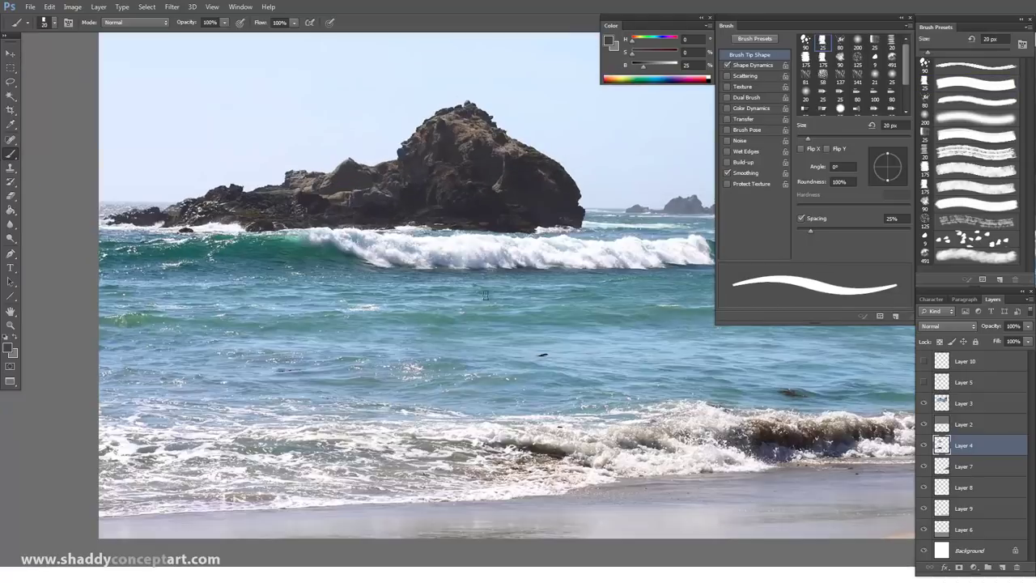
key(ctrl+minus)
drag(338, 478, 327, 165)
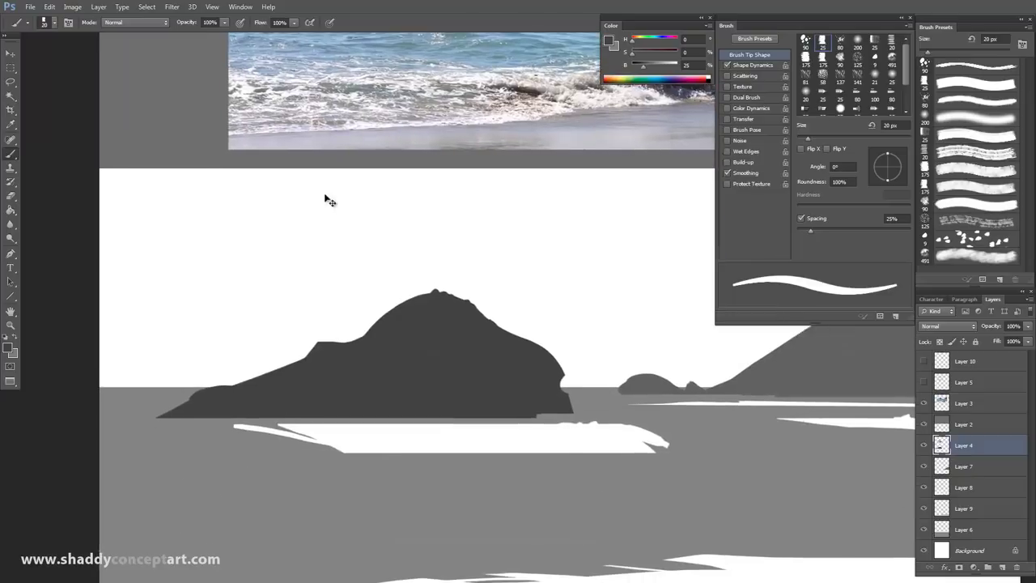
key(ctrl+minus)
mouse_move(310, 404)
mouse_down()
mouse_move(275, 473)
mouse_move(250, 468)
mouse_move(263, 460)
mouse_up()
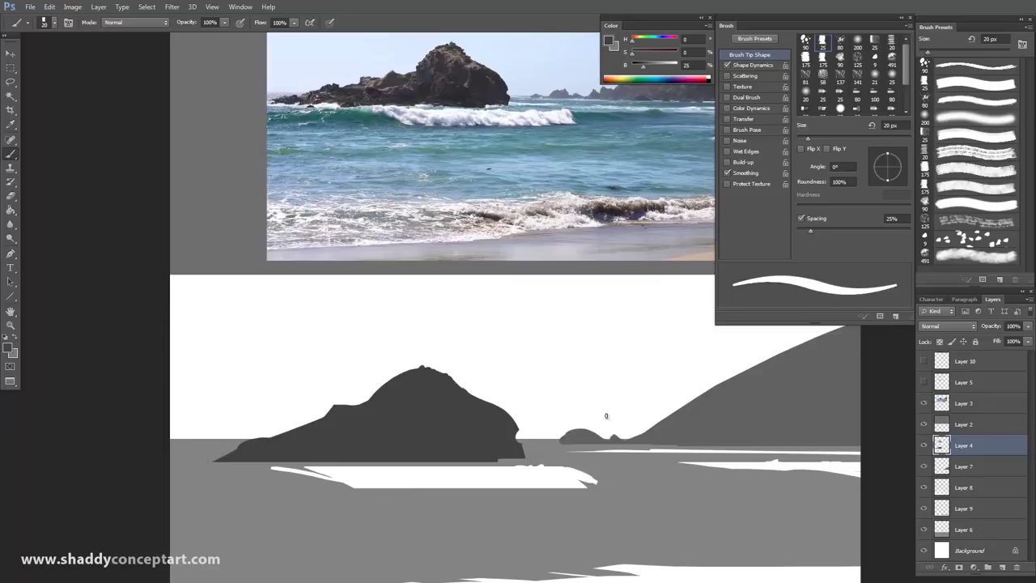
alt+click(247, 444)
Taper the rock's extended left tip with the eraser at 30 px, 25 px and 10 px
click(11, 197)
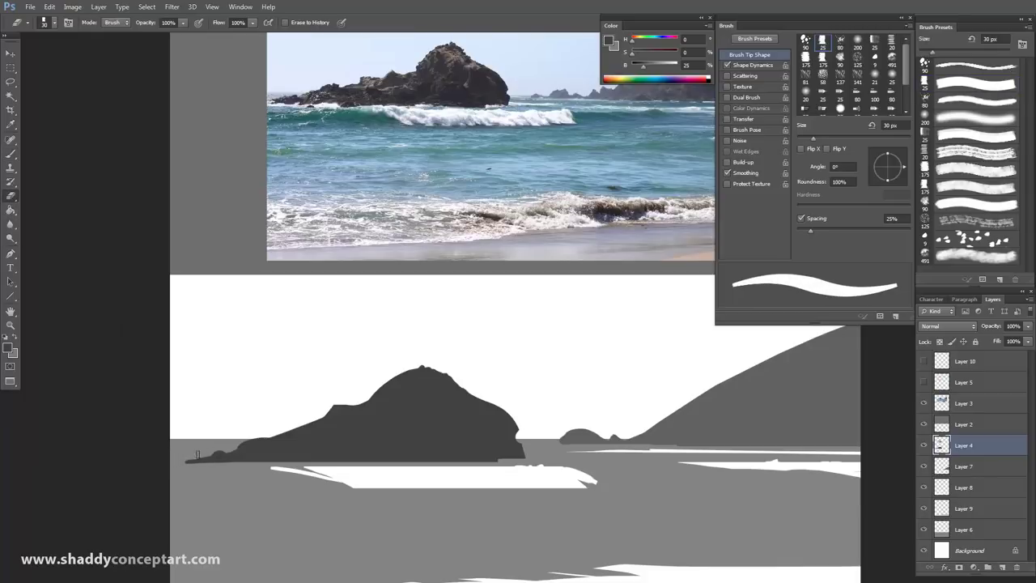
mouse_move(175, 458)
mouse_down()
mouse_move(212, 447)
mouse_move(257, 465)
mouse_up()
key(bracketleft)
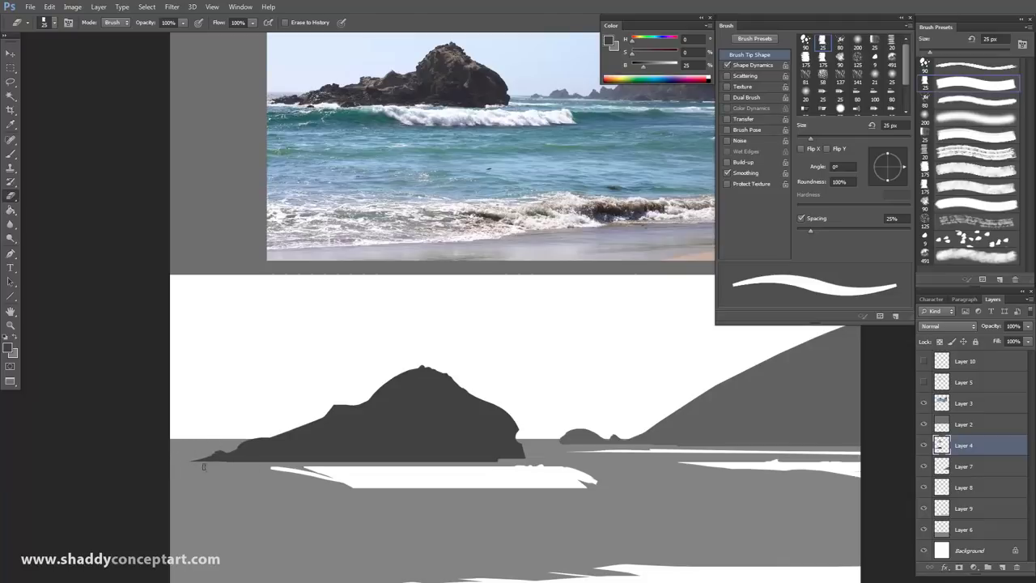
key(comma)
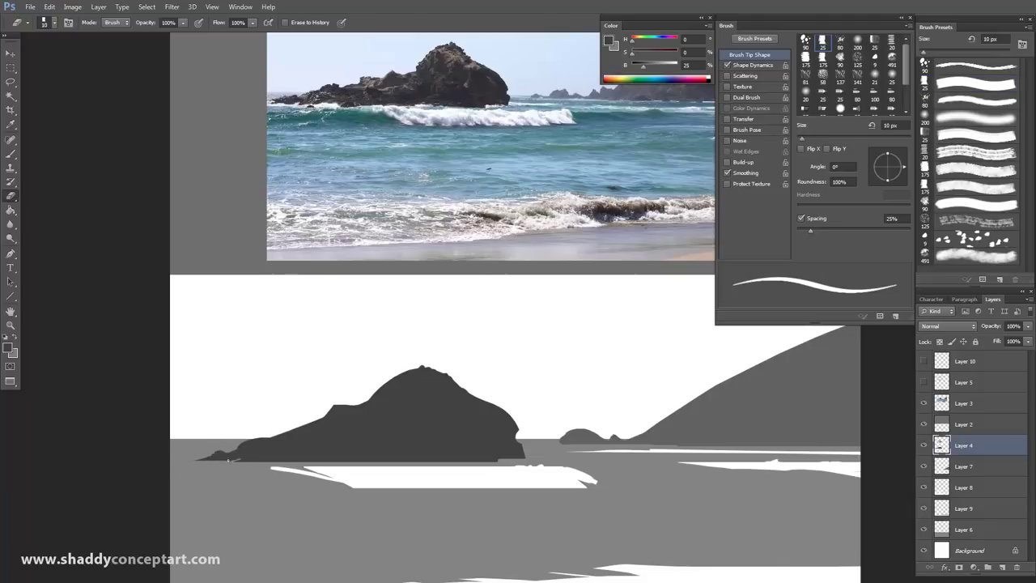
key(period)
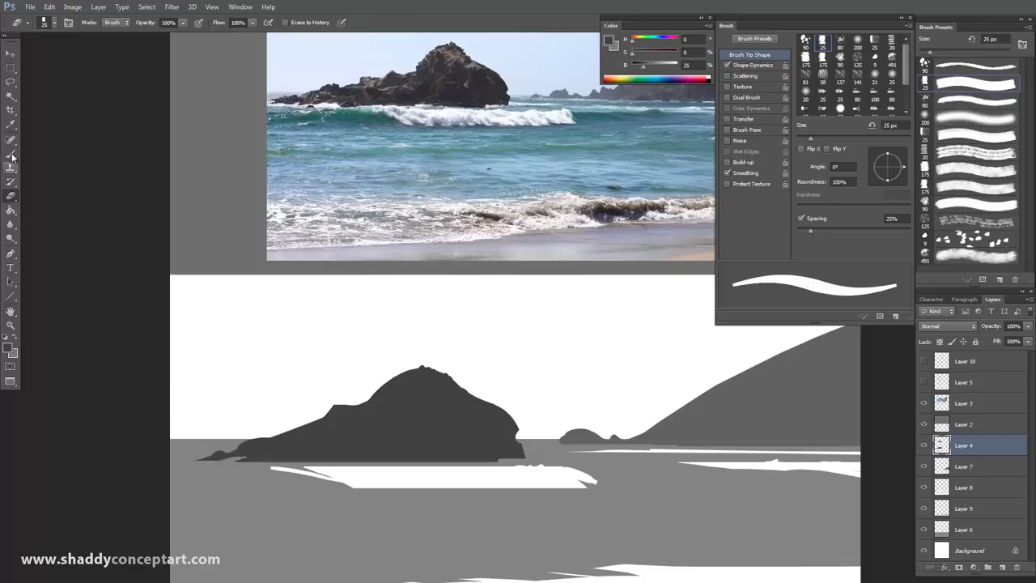
Reshape the underside of the rock's left base with a 25 px brush and carve it back with a 30 px eraser
key(b)
drag(212, 471, 234, 463)
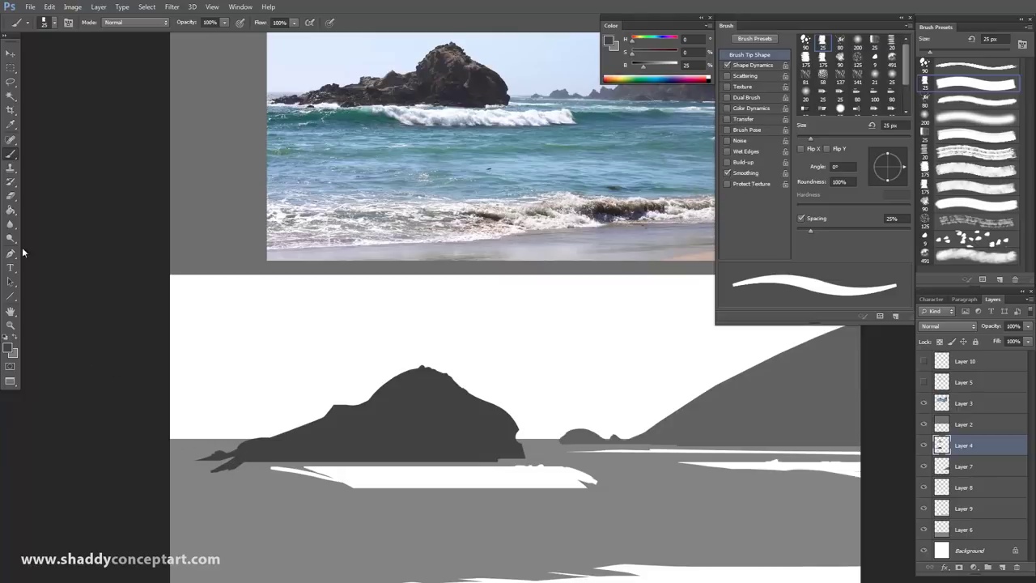
key(e)
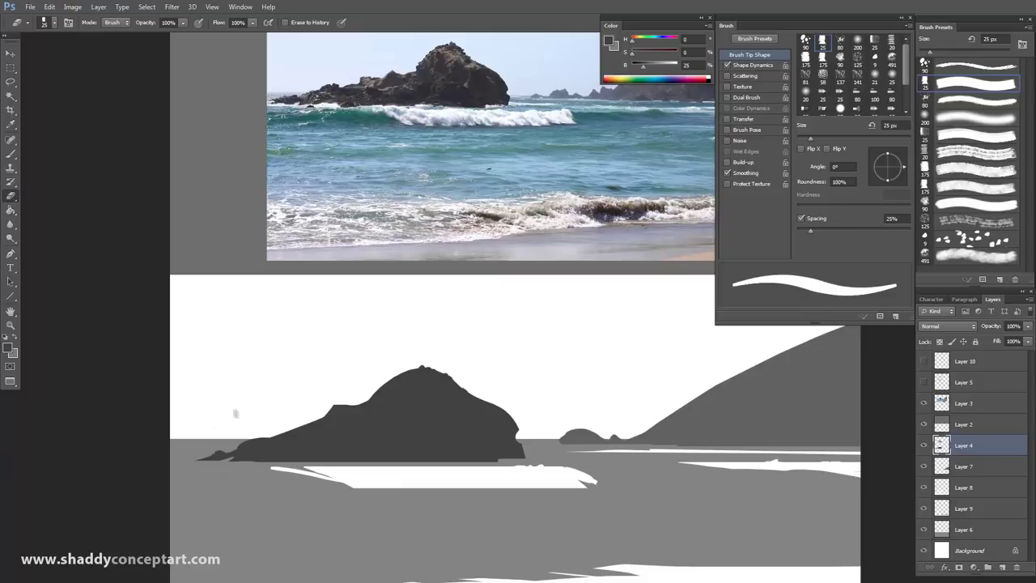
key(bracketright)
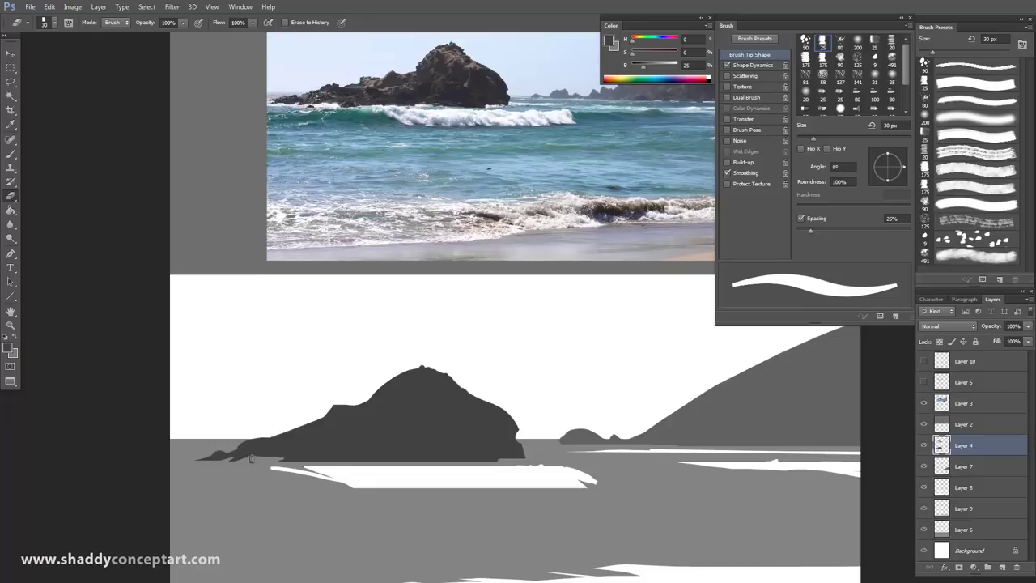
Paint back part of the carved underside near the foam's left end with a 30 px brush
click(11, 153)
key(bracketright)
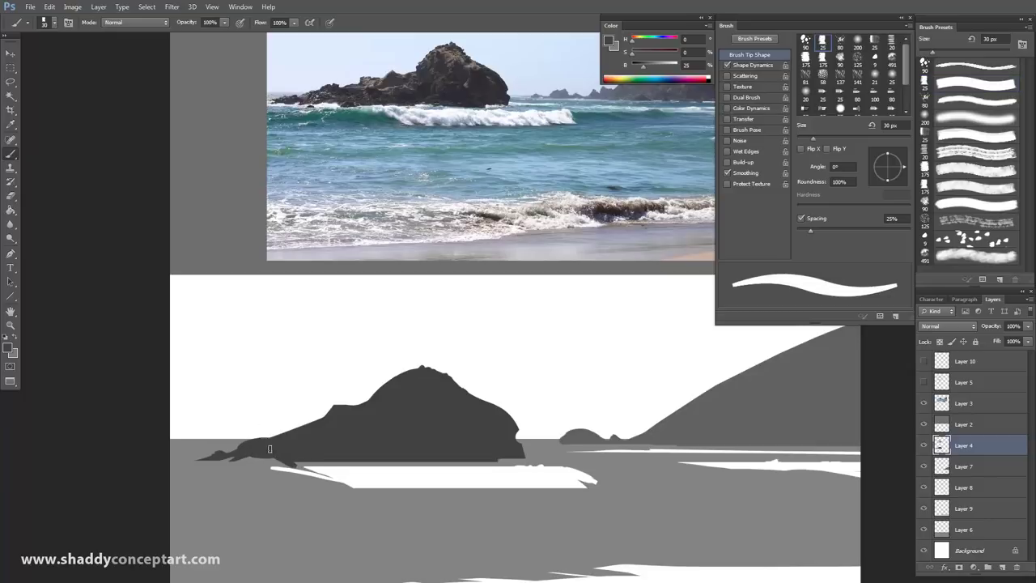
key(bracketleft)
key(bracketleft)
key(bracketleft)
Trim the underside of the rock's left base with the eraser at 30 px and 8 px
key(e)
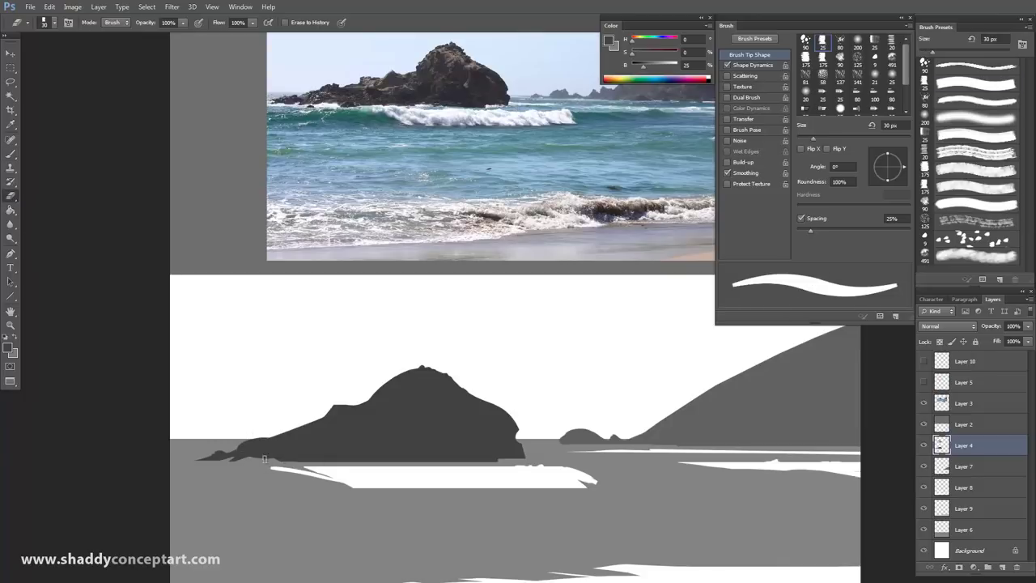
key(bracketleft)
key(bracketleft)
key(bracketleft)
key(bracketleft)
key(bracketleft)
key(bracketleft)
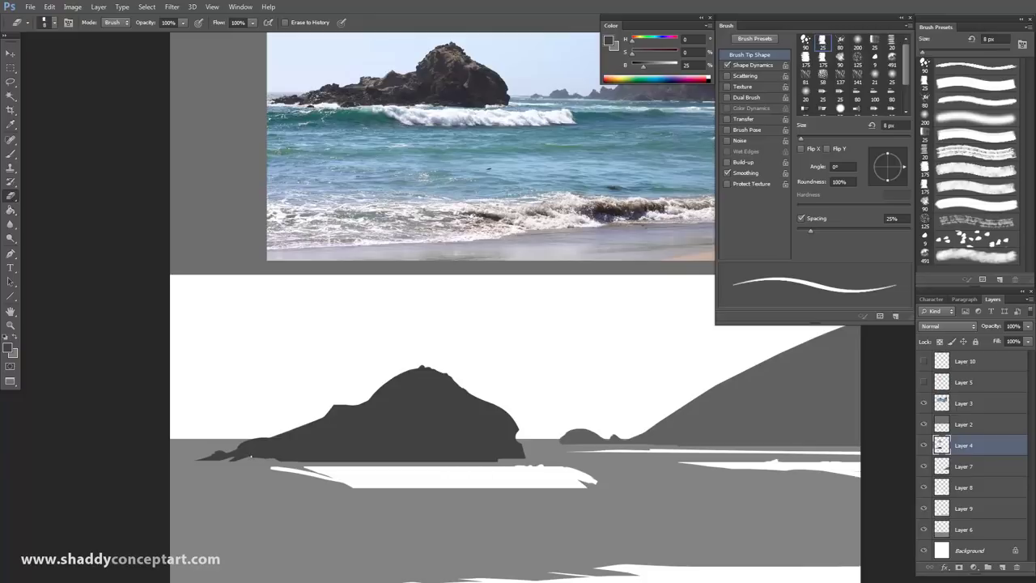
Roughen the underside edge of the rock's left base with the scattered speckle eraser tip at 4 px
key(bracketright)
key(bracketright)
key(bracketright)
key(bracketright)
click(951, 235)
key(bracketleft)
key(bracketleft)
key(bracketleft)
key(bracketleft)
key(bracketleft)
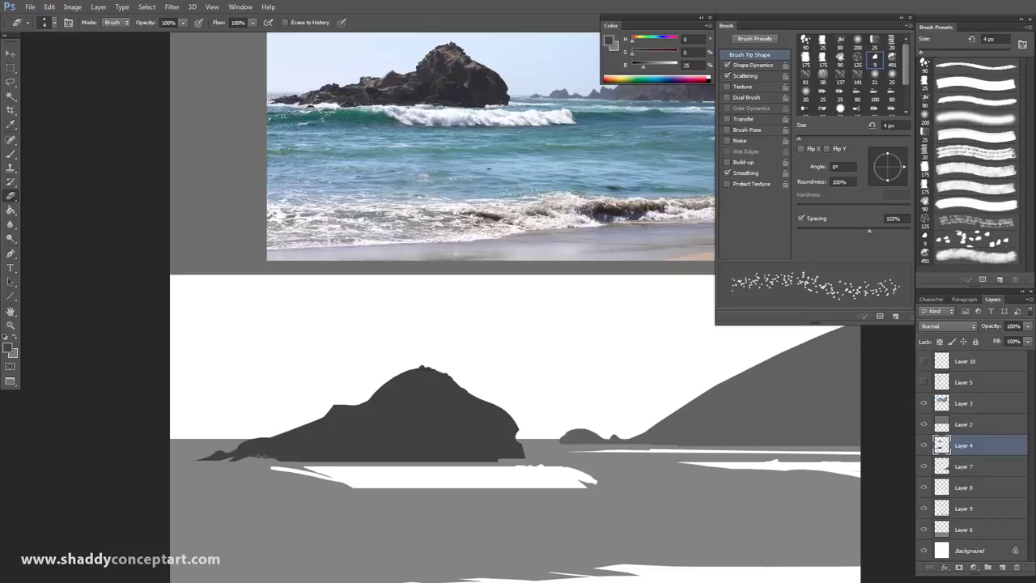
Touch up the rock's left base in dark gray with the flat 25 brush tip at 15 px and 20 px
key(b)
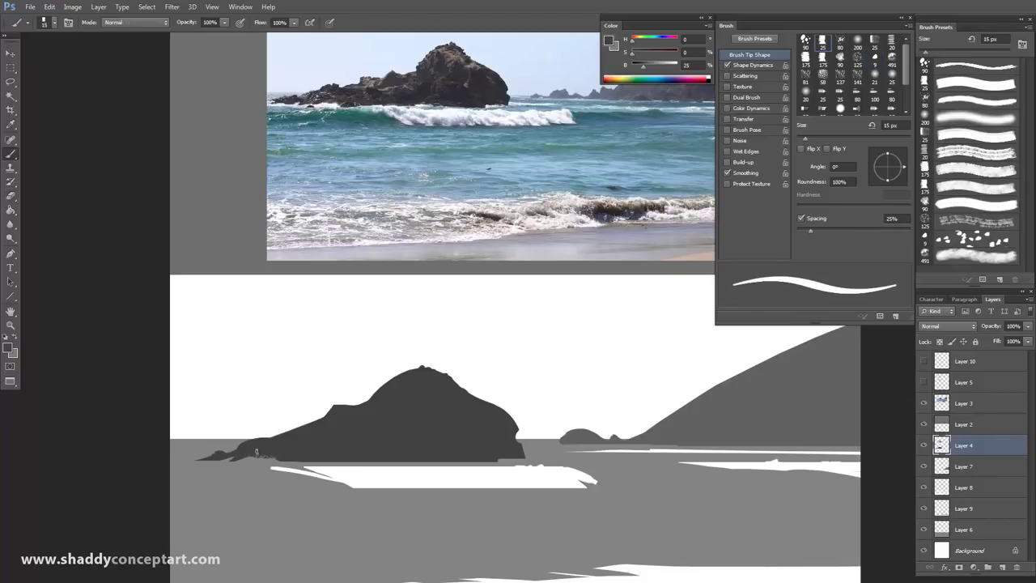
key(bracketright)
key(ctrl+plus)
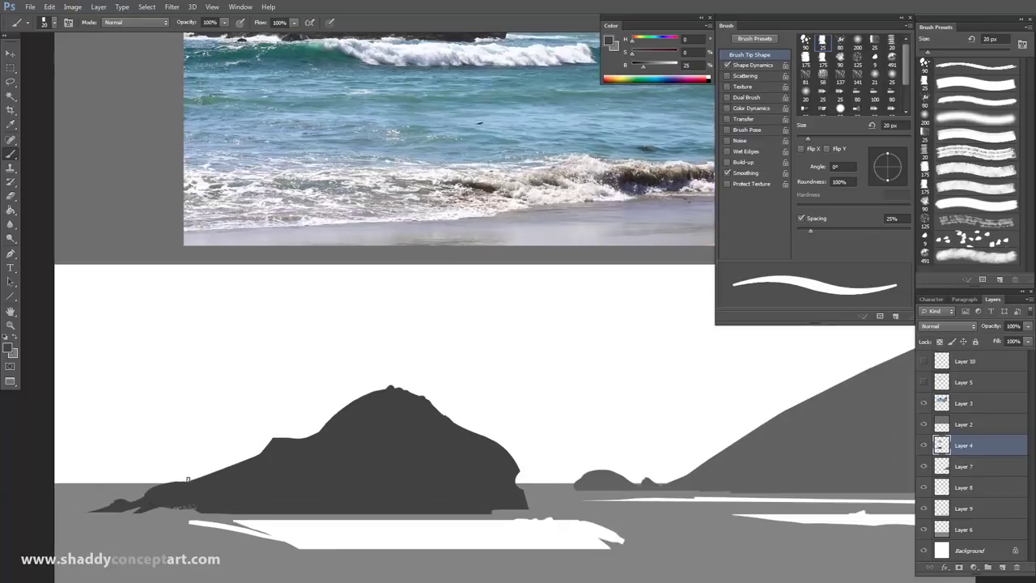
key(ctrl+minus)
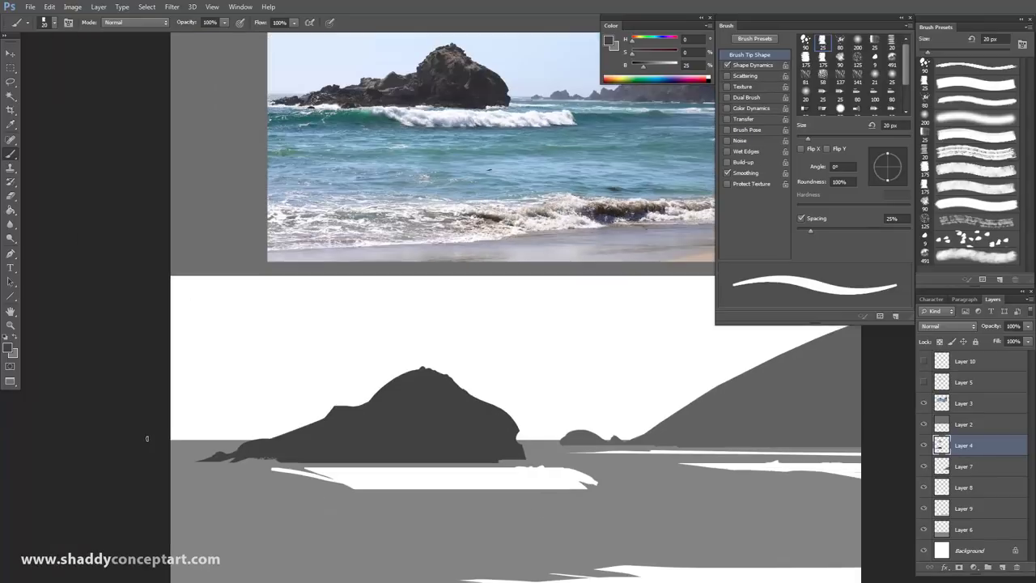
Clean up the speckled underside of the rock's left base with the flat eraser tip at 45 px and 35 px
click(10, 196)
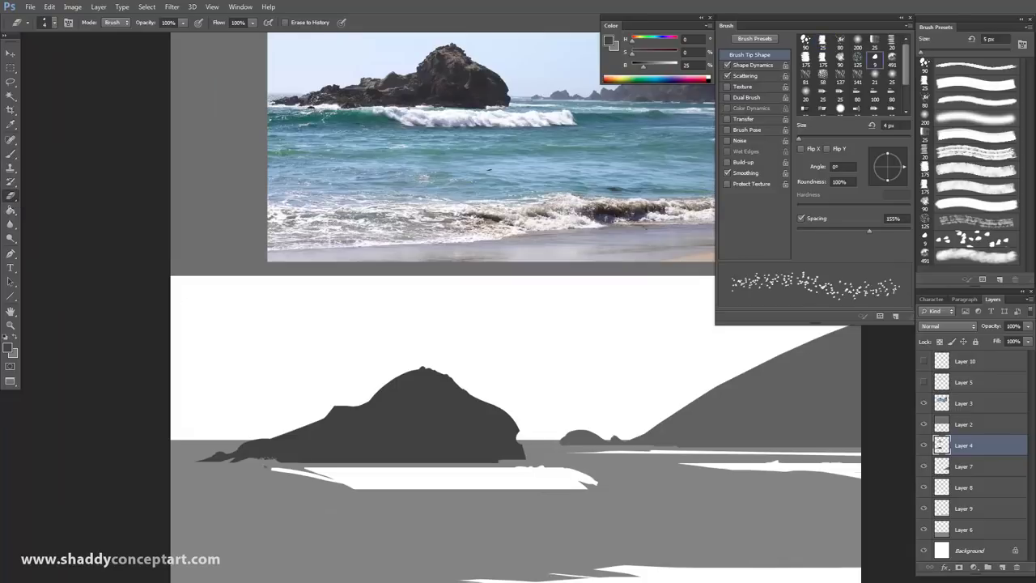
click(960, 84)
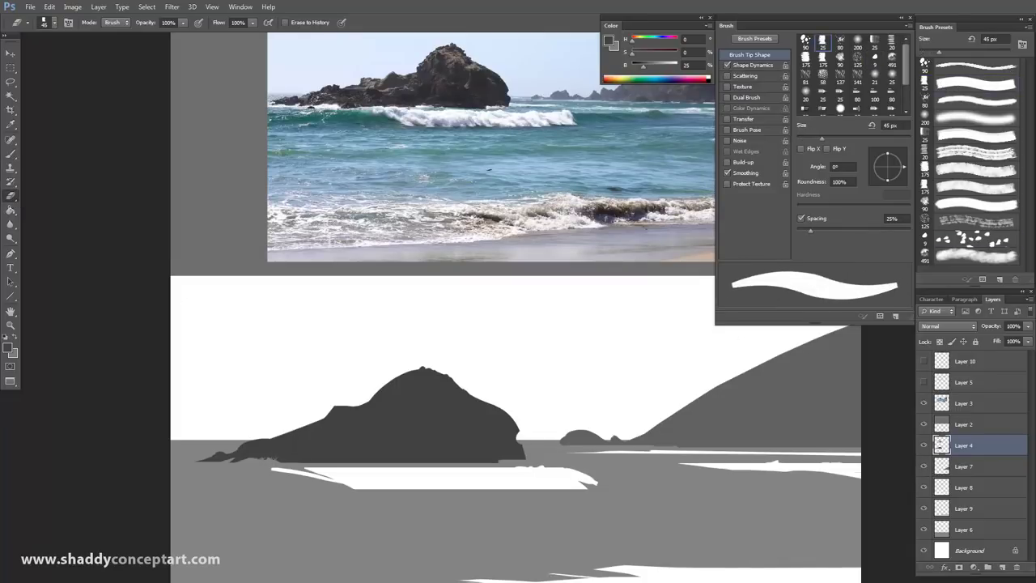
key(bracketleft)
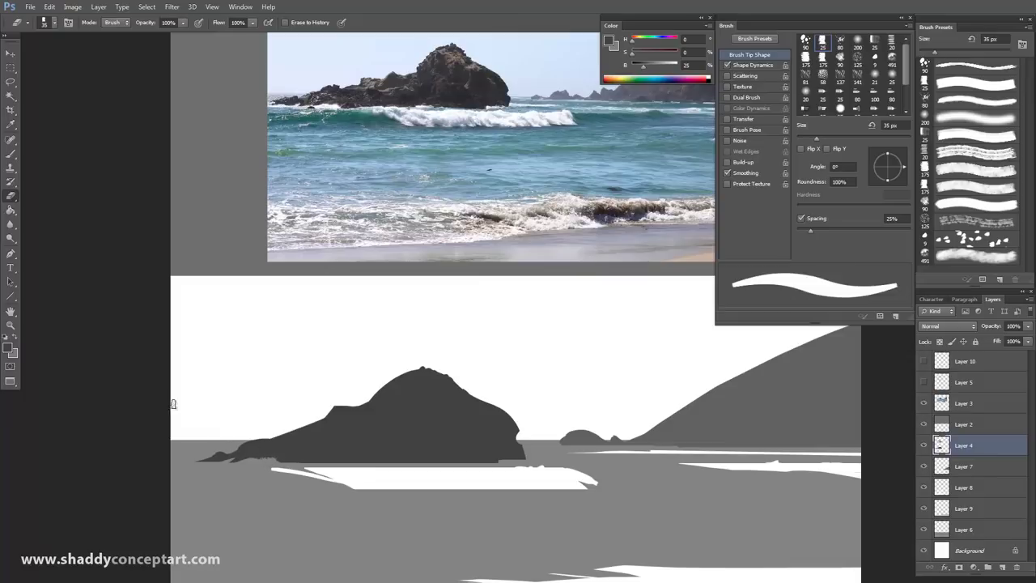
Refine the rock's left slope and base with a 30 px brush, and trim the underside with the eraser at 35 px and 25 px
click(11, 156)
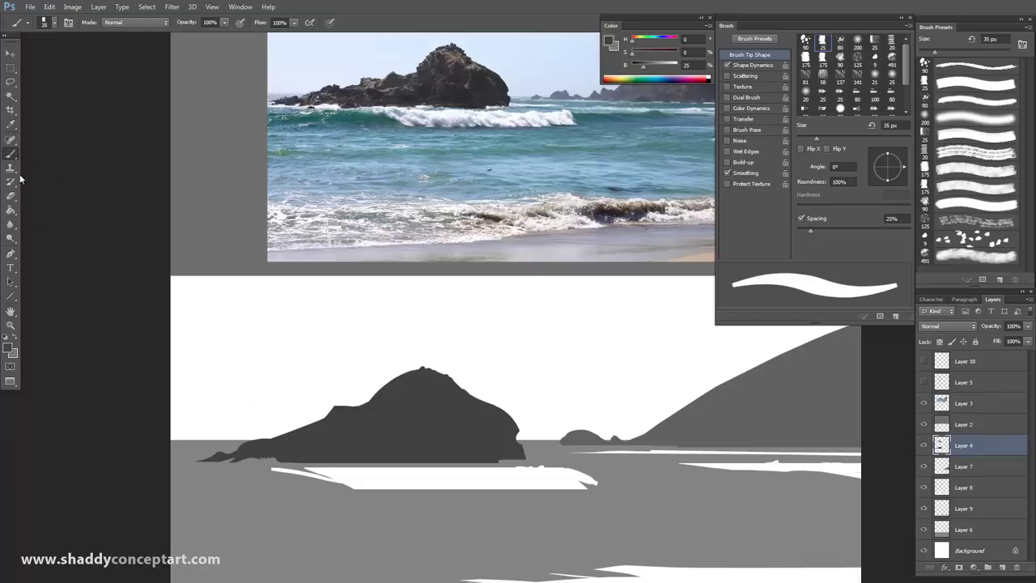
alt+click(281, 446)
key(bracketleft)
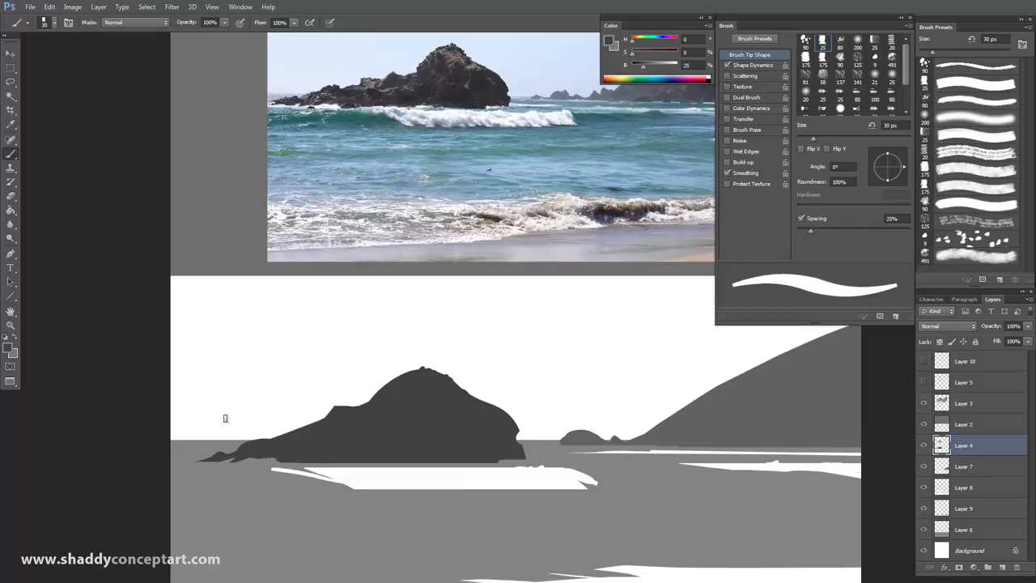
click(10, 195)
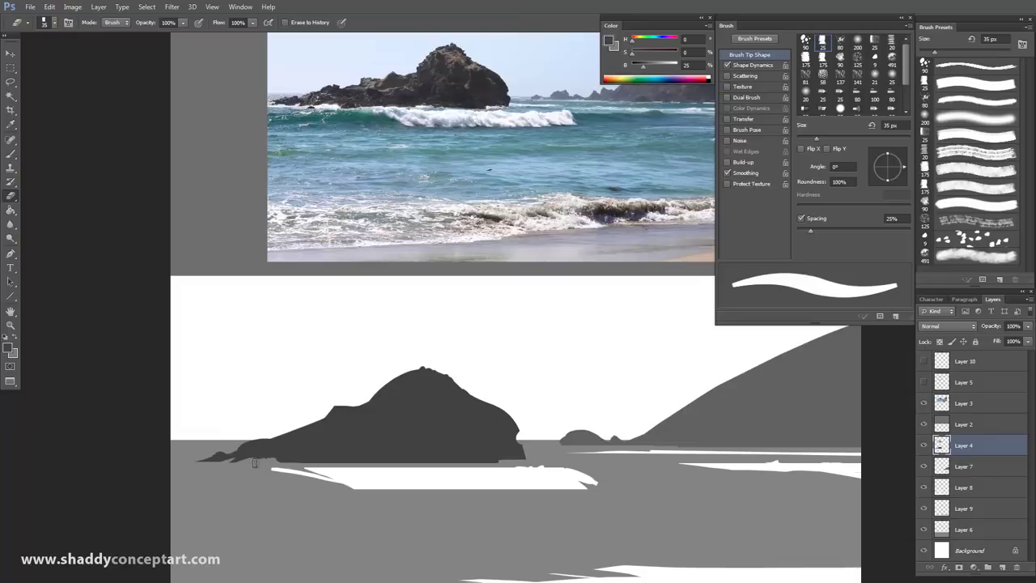
key(bracketleft)
key(bracketleft)
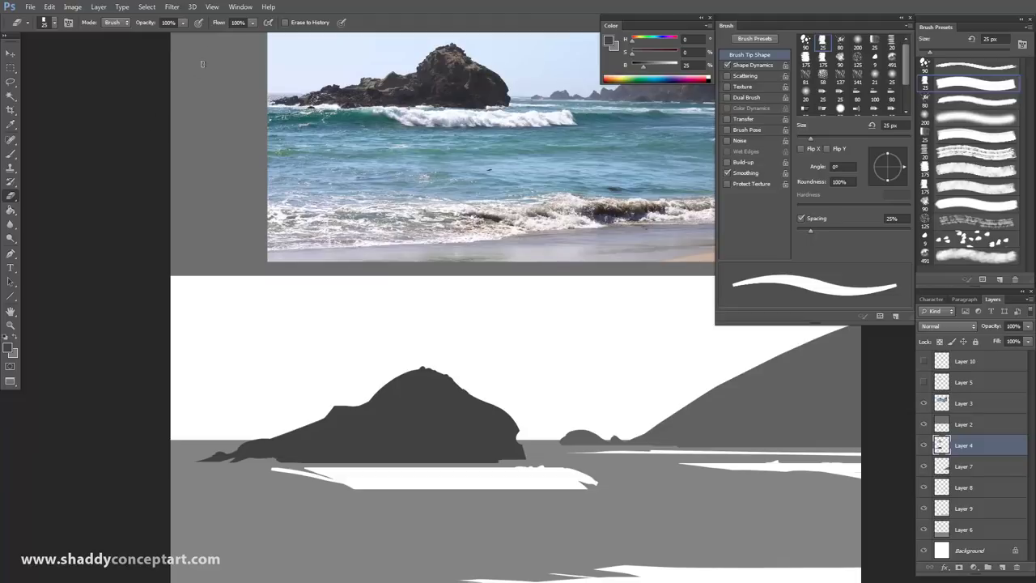
Switch to the 1233.jpg painting and examine its rocks and water at 100% zoom
click(241, 6)
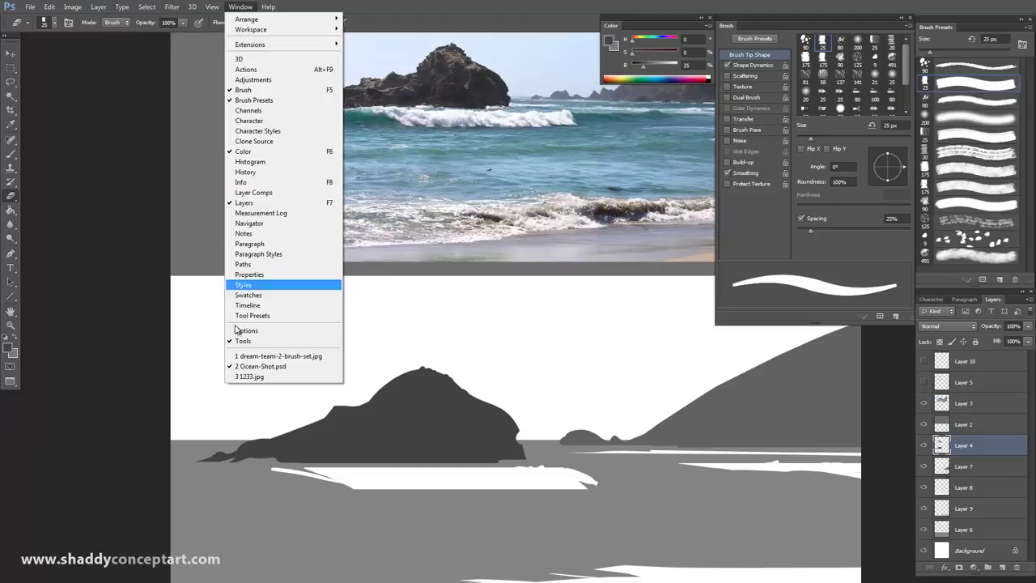
click(245, 377)
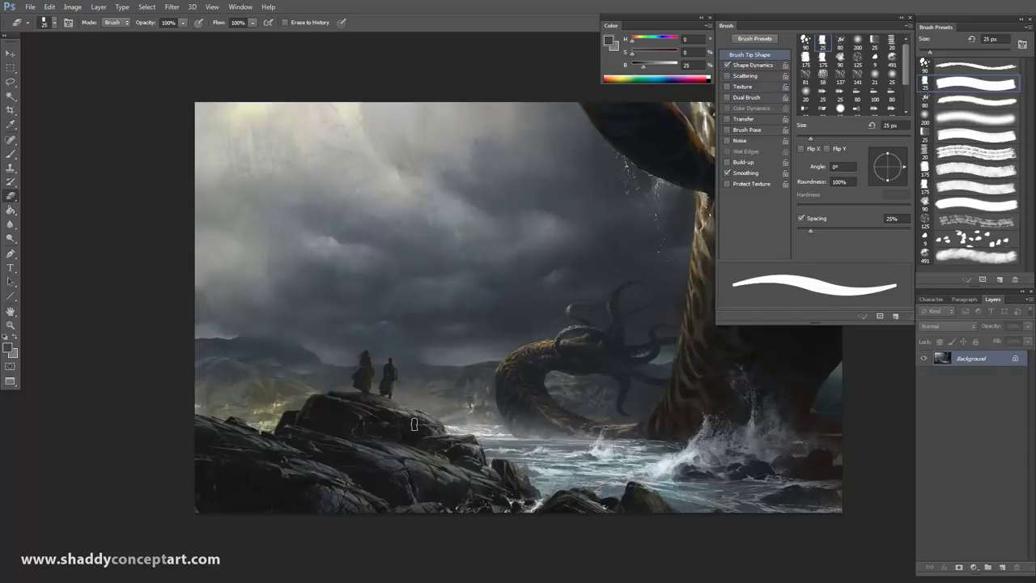
key(f)
mouse_move(468, 387)
mouse_down()
mouse_move(315, 351)
mouse_move(344, 378)
mouse_up()
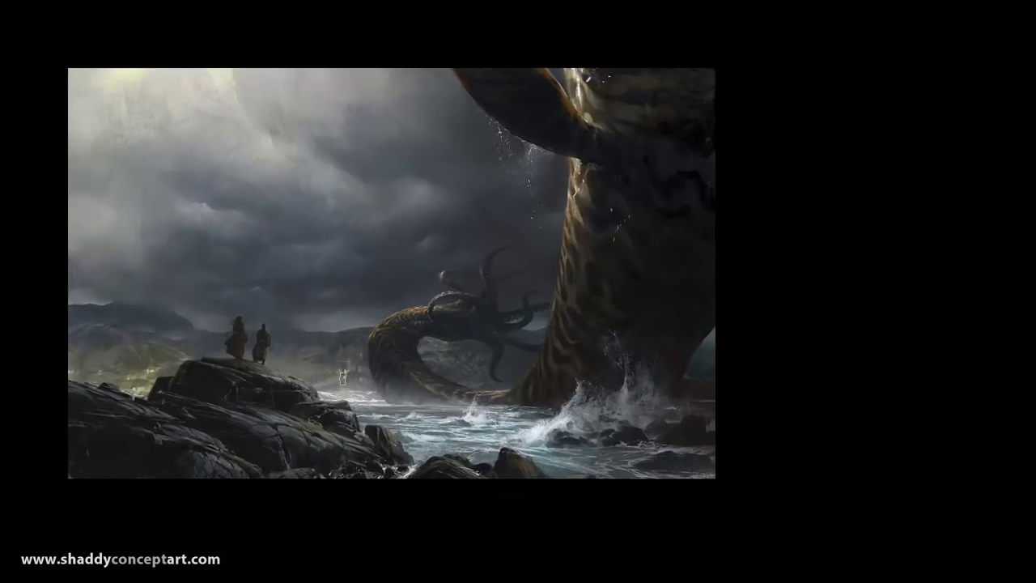
key(f)
key(f)
drag(408, 362, 297, 320)
key(ctrl+1)
drag(331, 477, 317, 269)
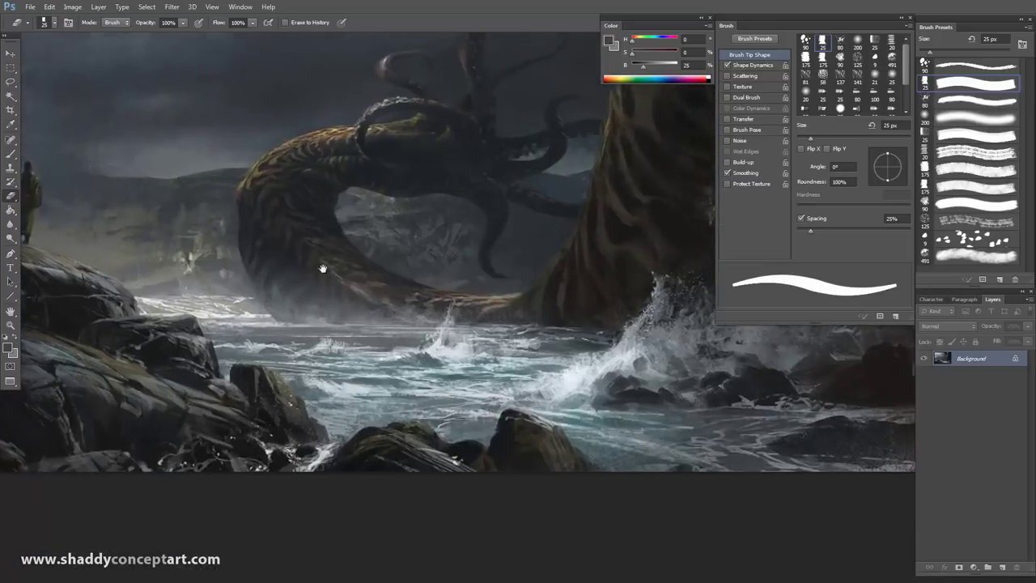
drag(511, 399, 273, 398)
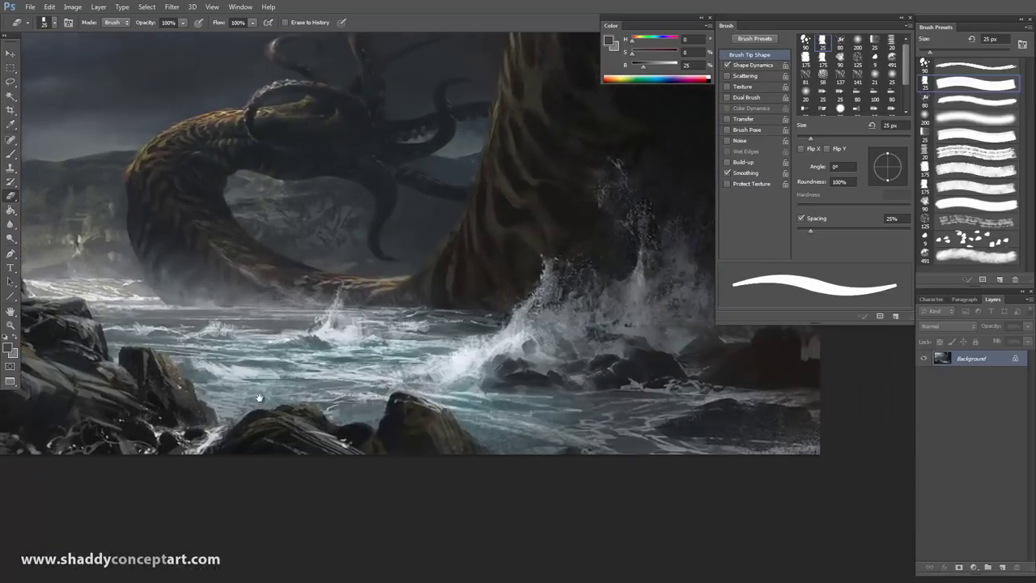
Examine the splashes, the foam around the rocks and the overall composition of the sea creature painting
key(ctrl+plus)
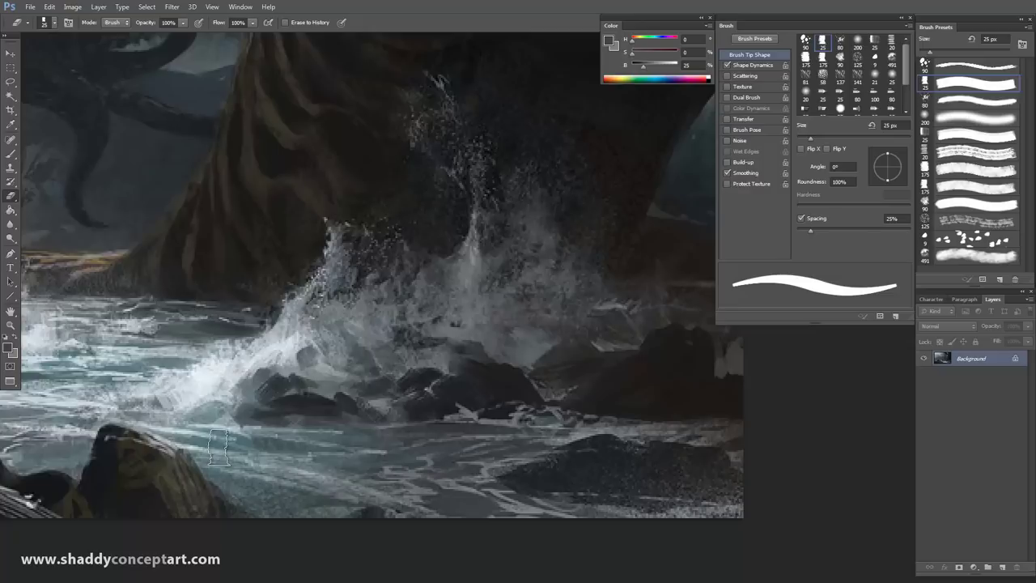
key(ctrl+minus)
drag(181, 420, 417, 395)
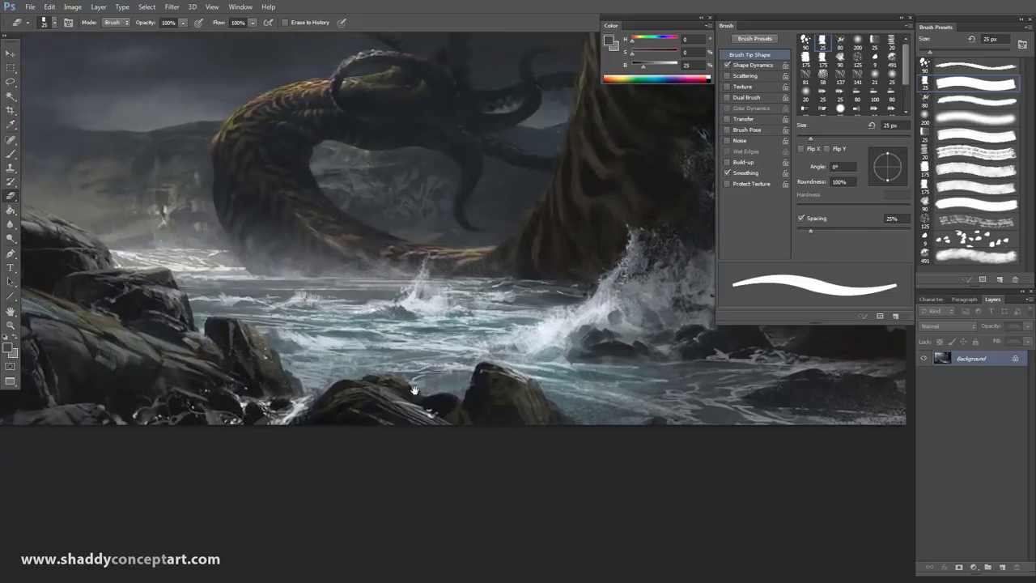
key(ctrl+minus)
key(ctrl+minus)
drag(293, 409, 170, 338)
key(ctrl+plus)
key(ctrl+plus)
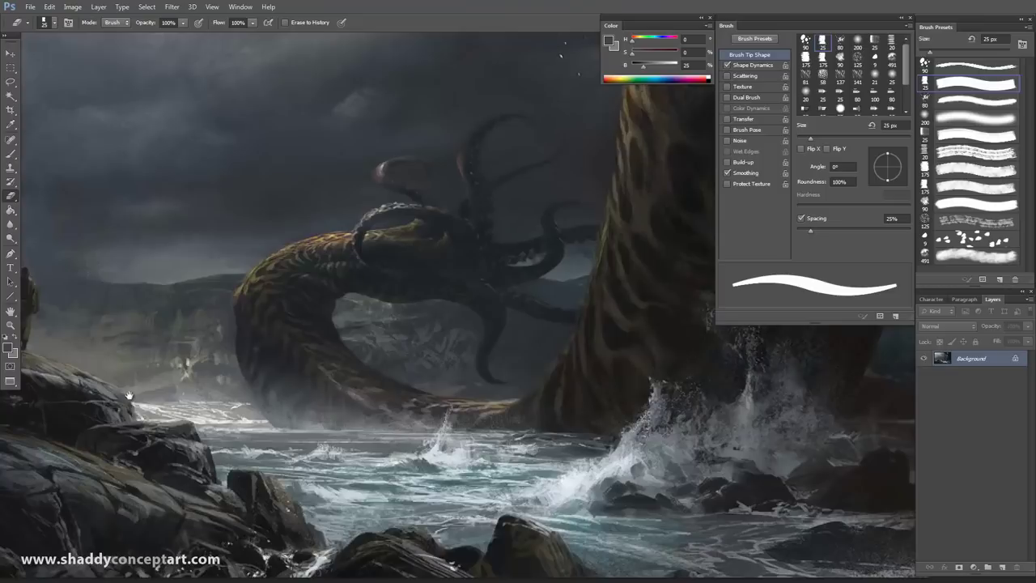
scroll(151, 312, down, 2)
scroll(208, 268, down, 1)
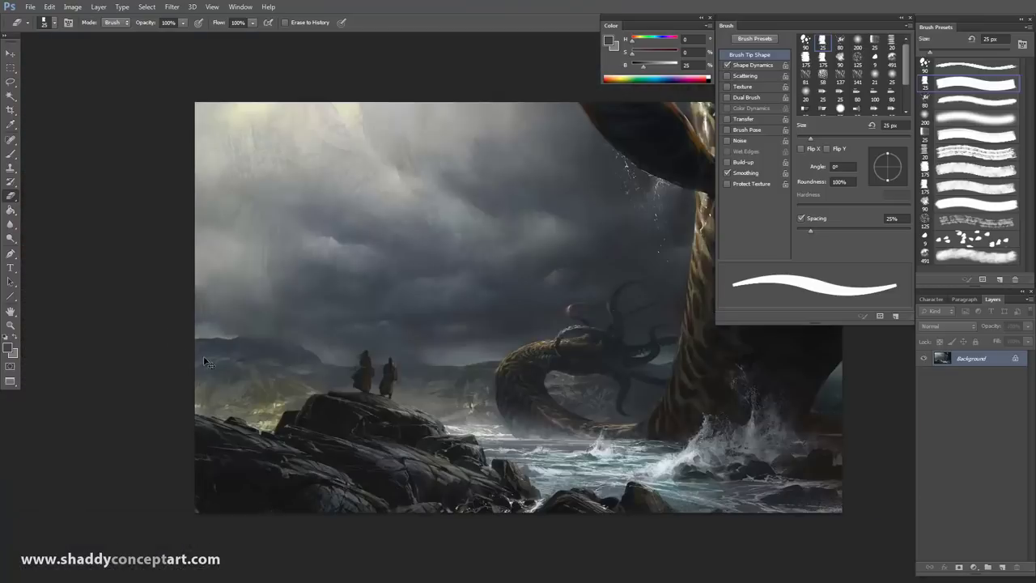
key(ctrl+plus)
key(ctrl+plus)
drag(222, 425, 194, 347)
key(ctrl+minus)
key(ctrl+minus)
drag(356, 402, 228, 351)
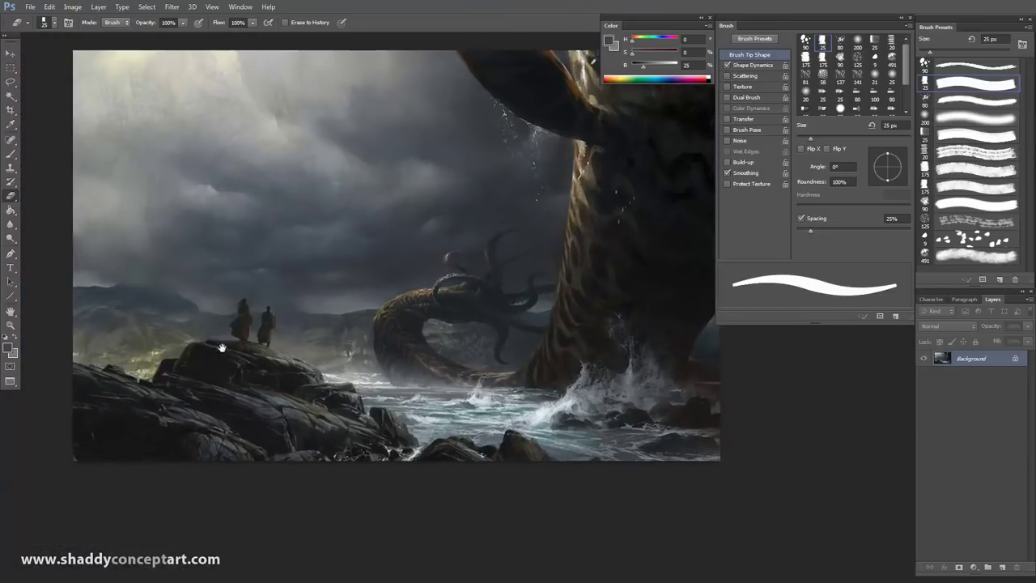
Copy the entire 1233.jpg painting into Ocean-Shot.psd and place its layer directly above Layer 3
key(ctrl+a)
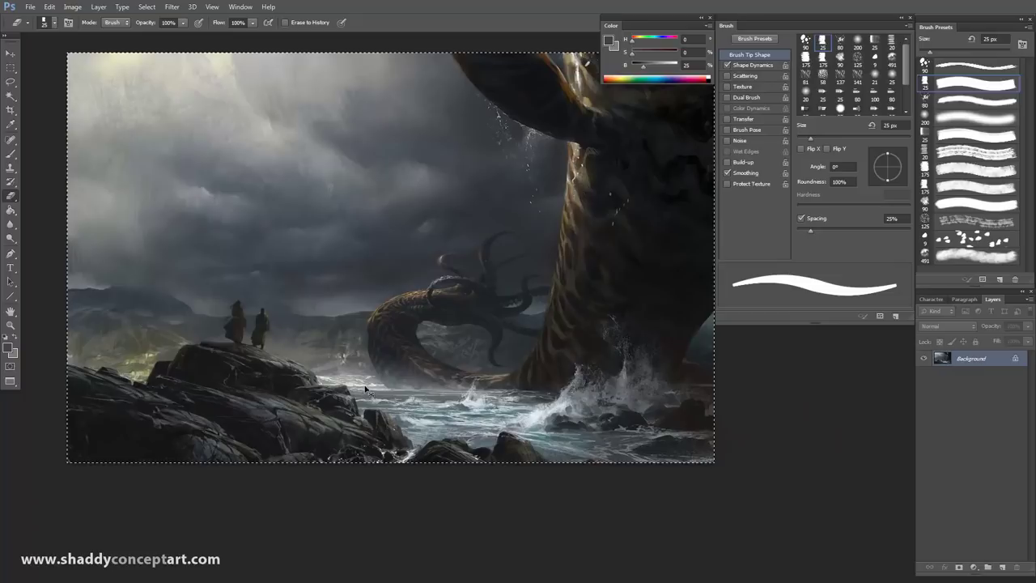
click(239, 8)
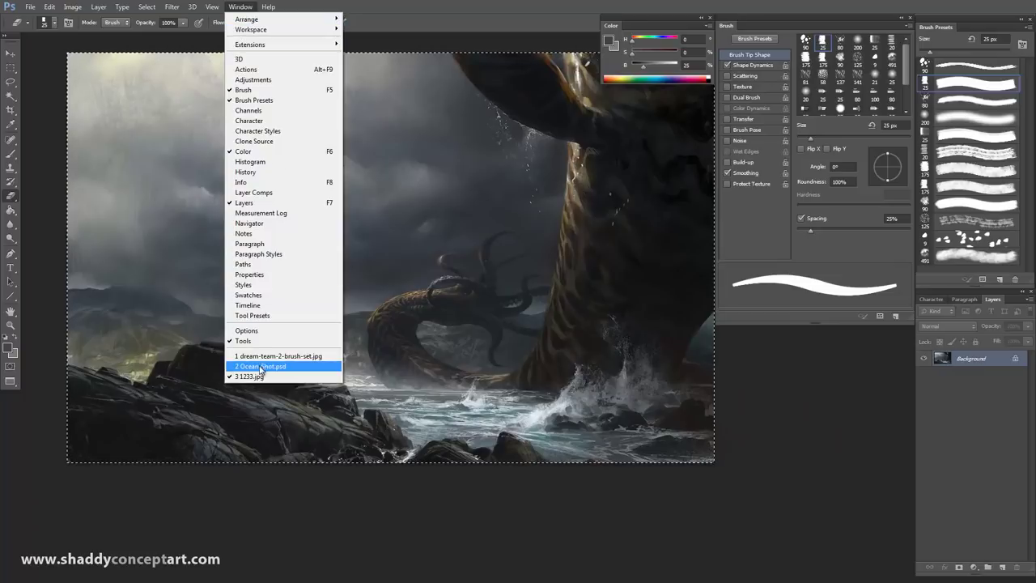
click(260, 368)
key(ctrl+v)
drag(419, 383, 363, 453)
drag(953, 448, 955, 394)
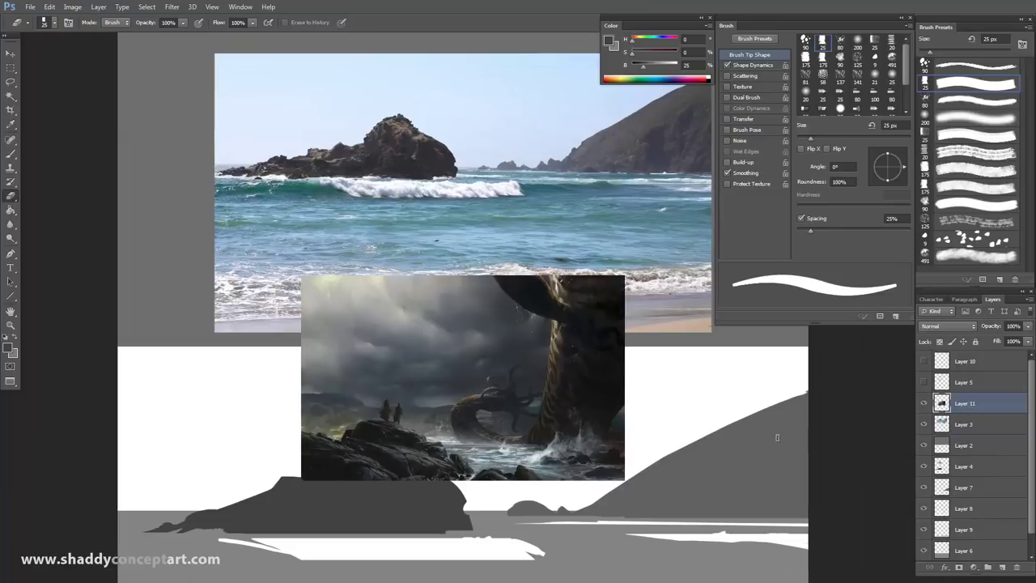
Enlarge the pasted painting and position it over the ocean reference photo above the block-in
key(v)
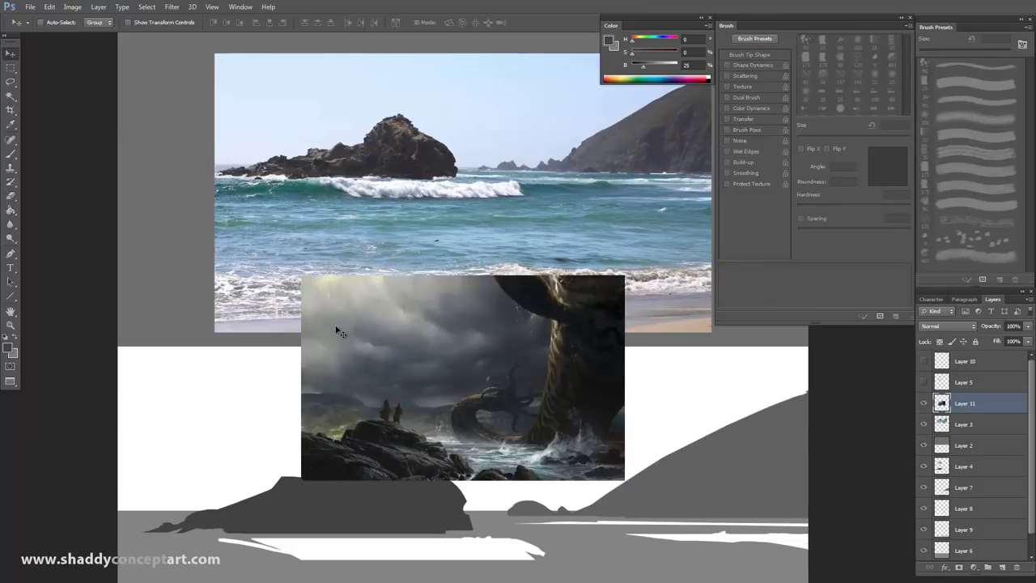
key(ctrl+t)
drag(296, 273, 81, 134)
drag(278, 375, 421, 222)
key(Return)
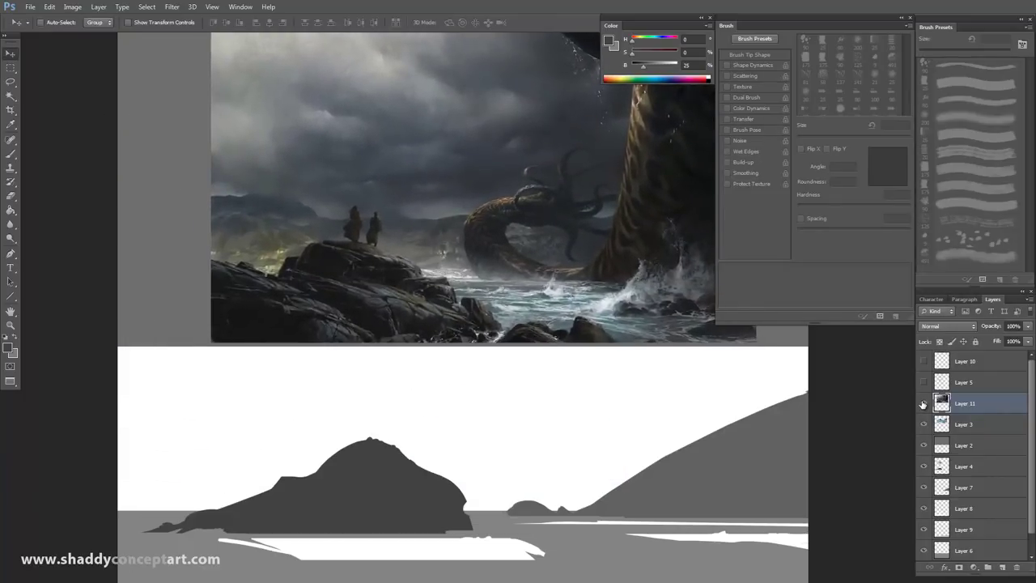
Toggle the pasted painting's layer to compare it with the ocean photo, leaving Layer 11 hidden
click(923, 403)
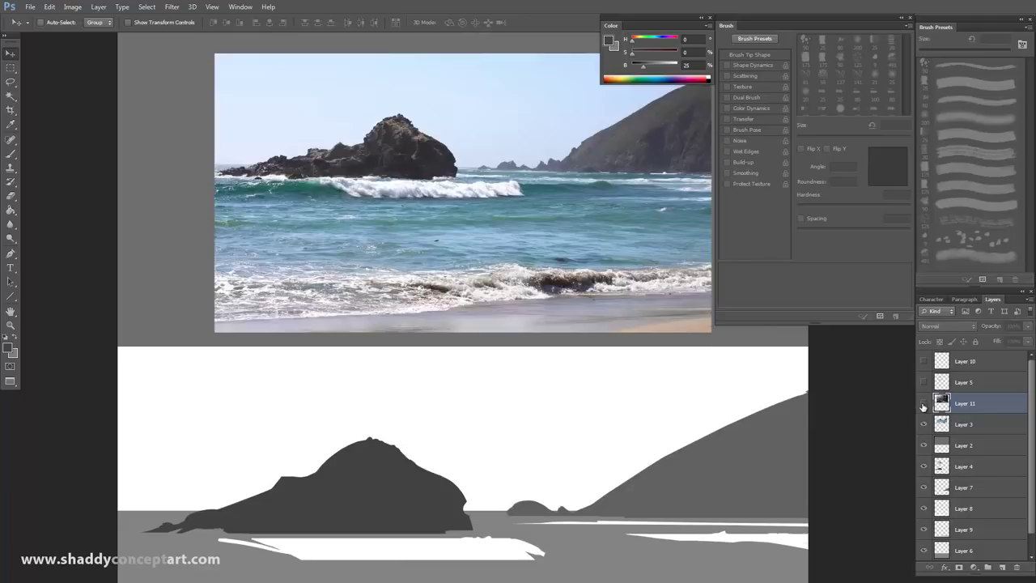
click(923, 403)
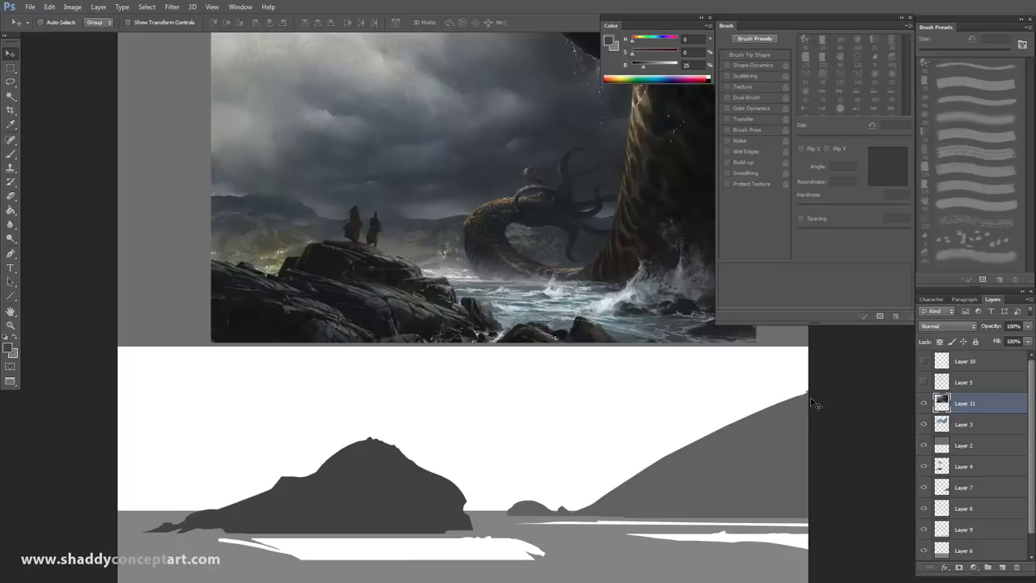
click(924, 403)
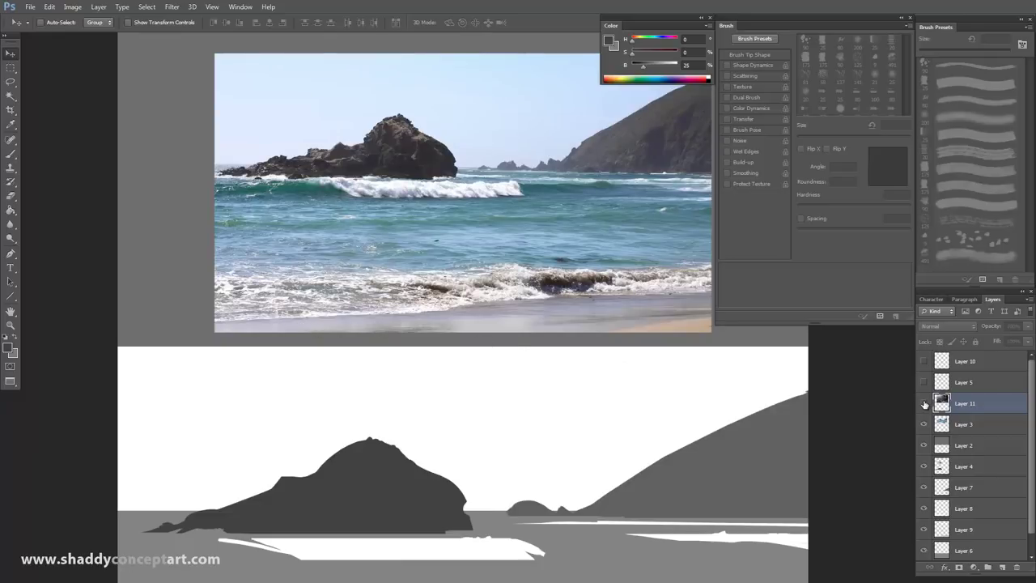
Erase a small notch in the middle of the dark rock's base on Layer 4, reducing the eraser to 10 px
click(13, 154)
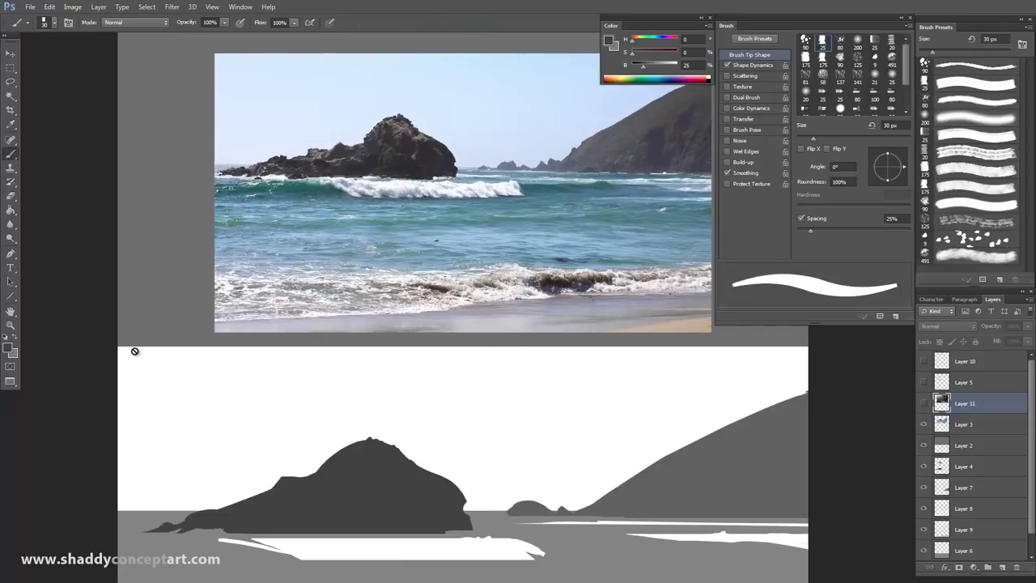
click(943, 478)
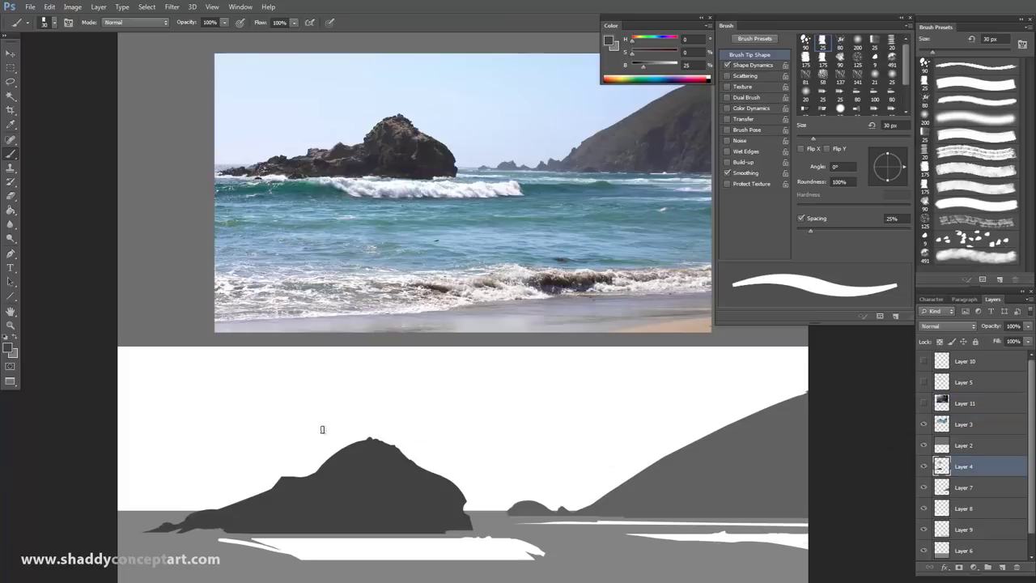
drag(222, 431, 261, 360)
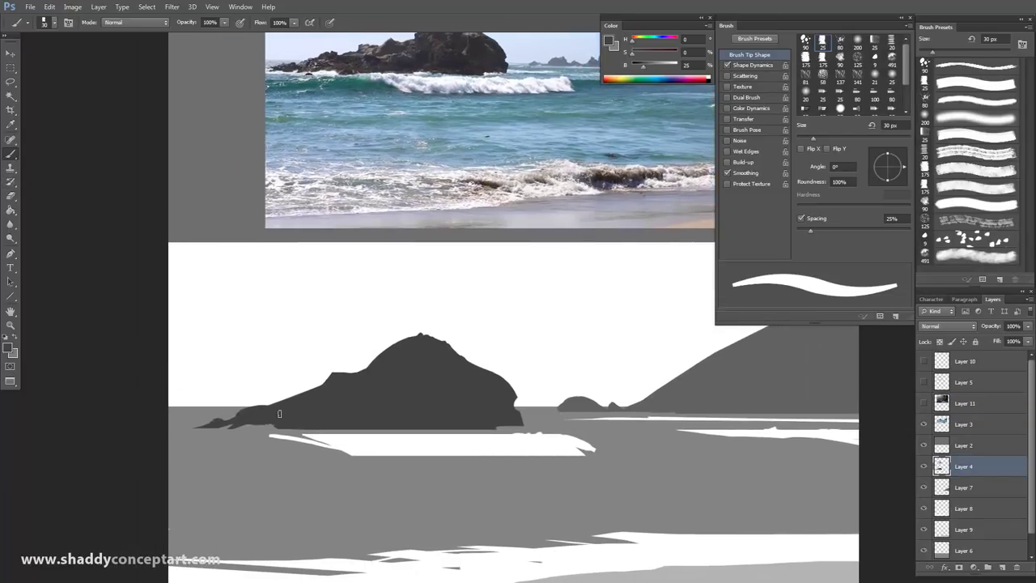
key(e)
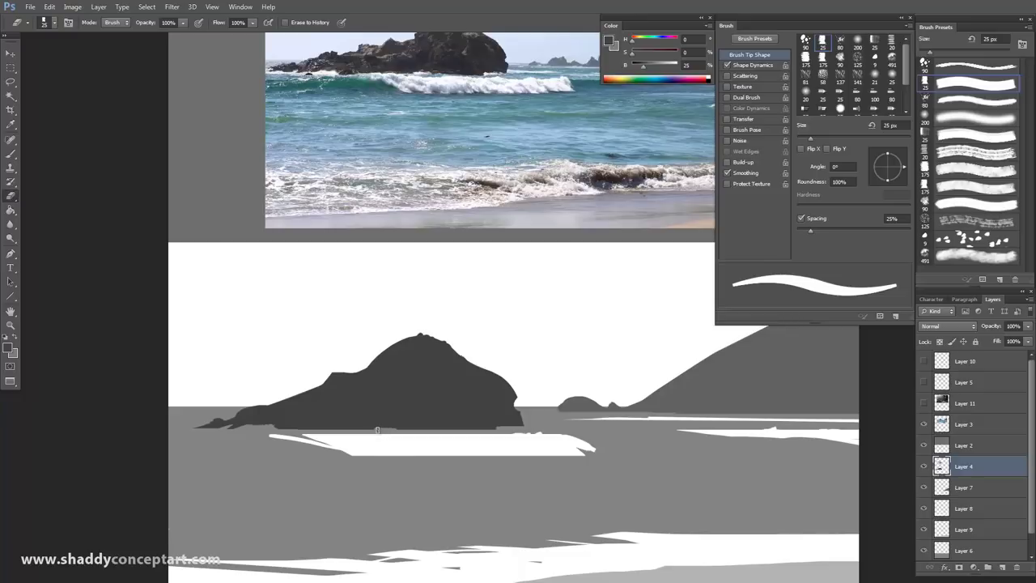
key(bracketleft)
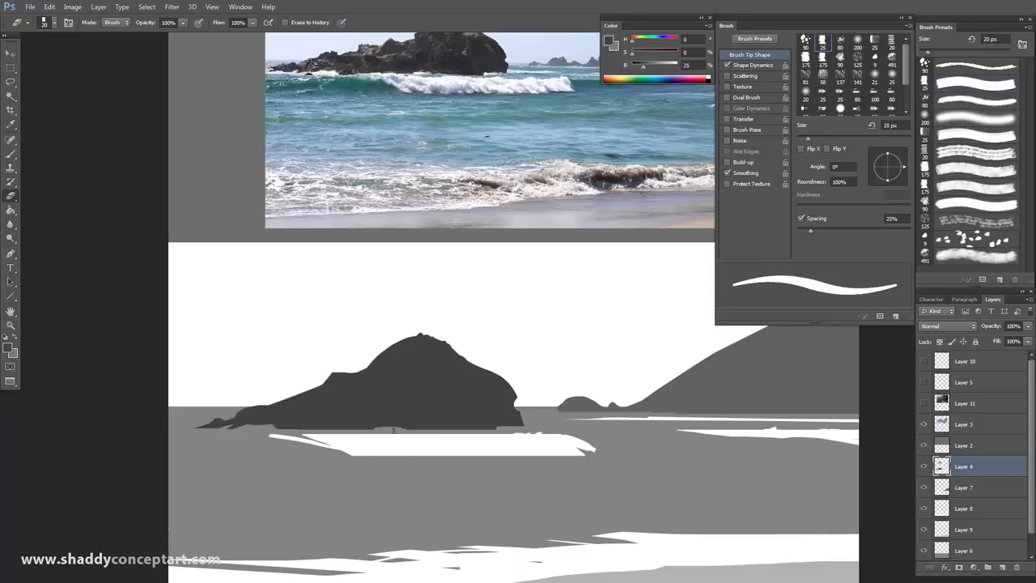
key(bracketleft)
key(bracketleft)
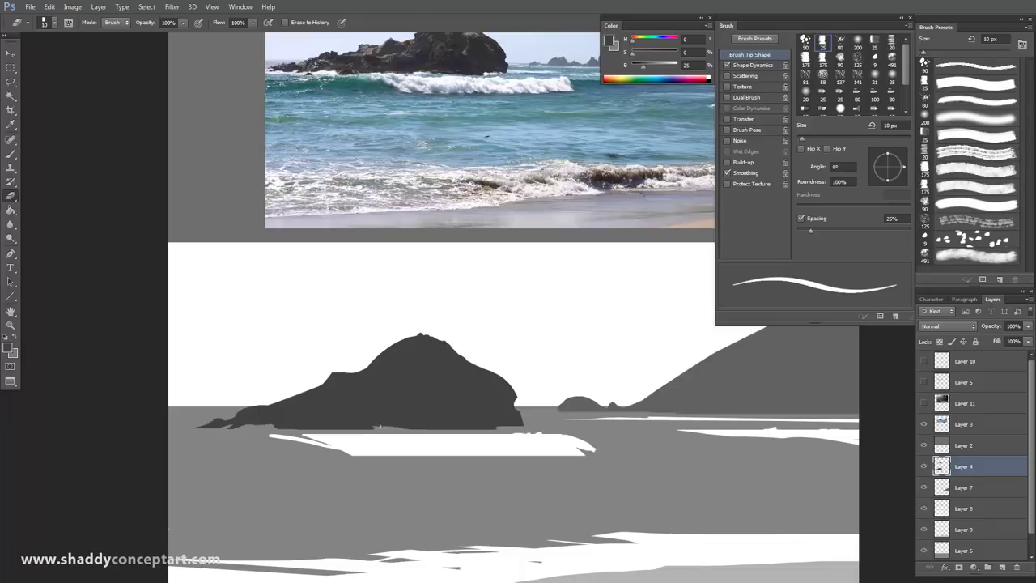
Refine the notch along the middle of the rock's waterline, varying the eraser between 15 and 8 px
key(bracketright)
key(bracketright)
key(bracketright)
key(bracketright)
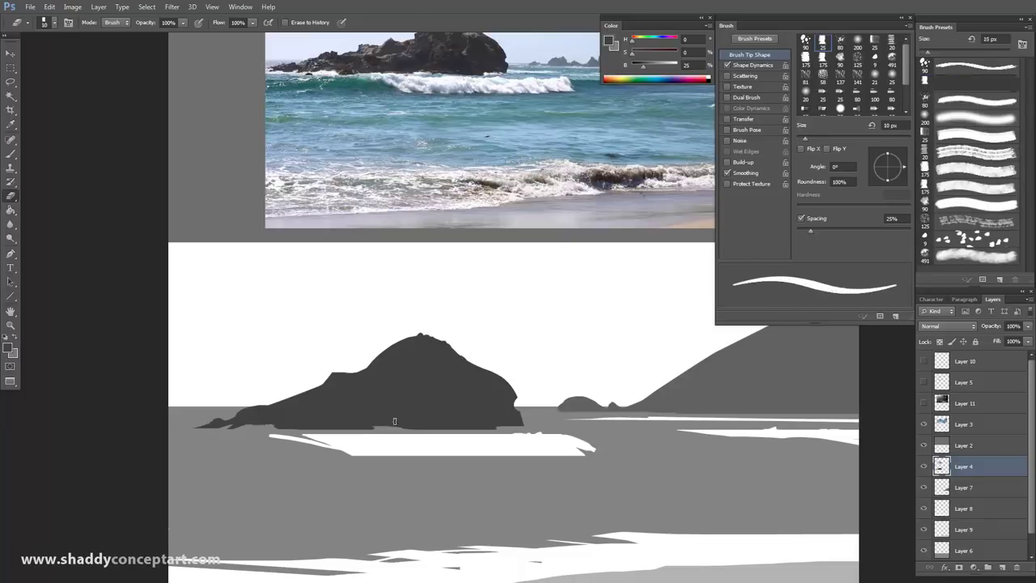
key(bracketleft)
key(bracketleft)
key(bracketleft)
key(bracketleft)
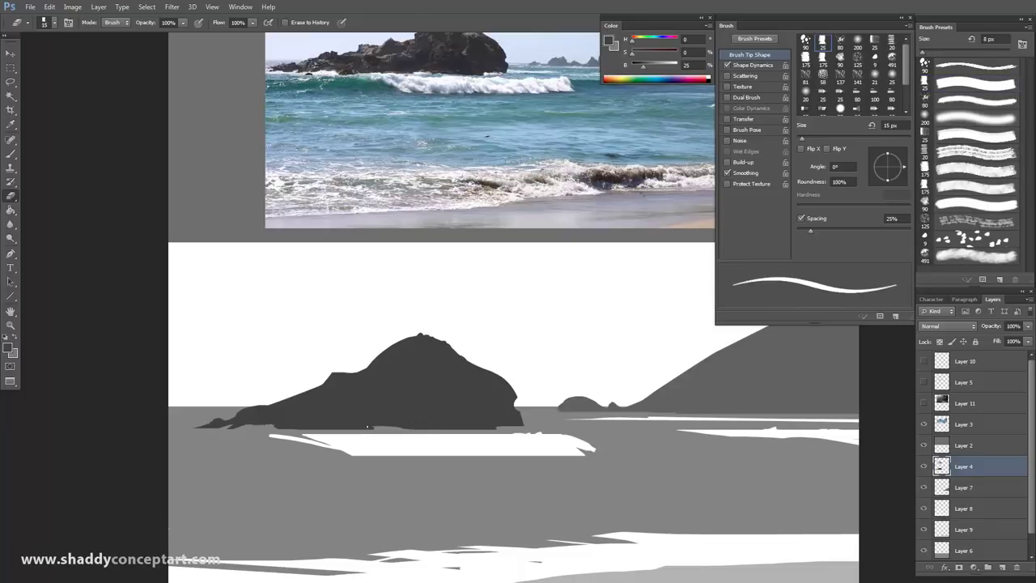
Paint a small dark spur beside the notch with a 50 px brush and trim it with an 8 px eraser
key(b)
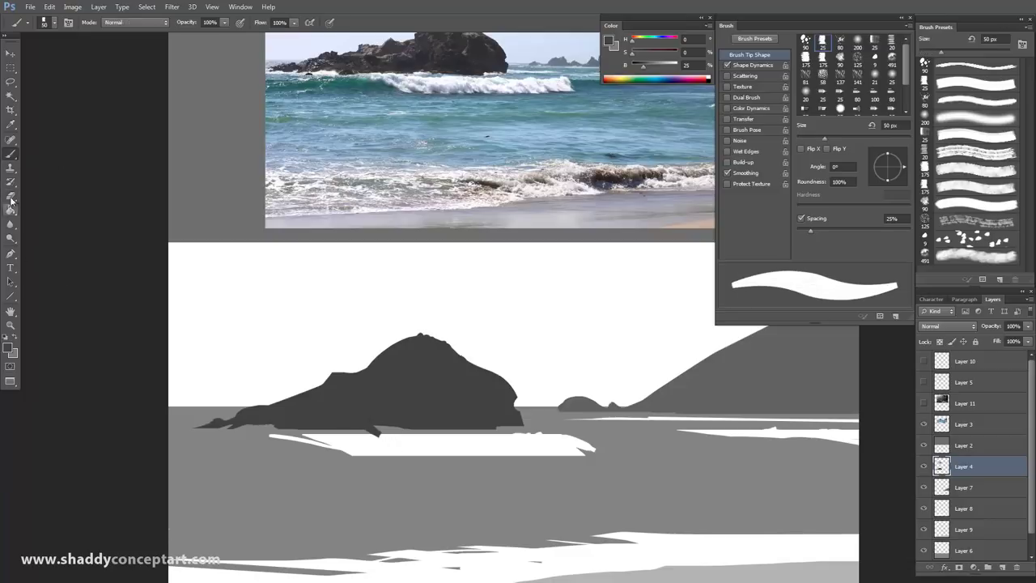
key(e)
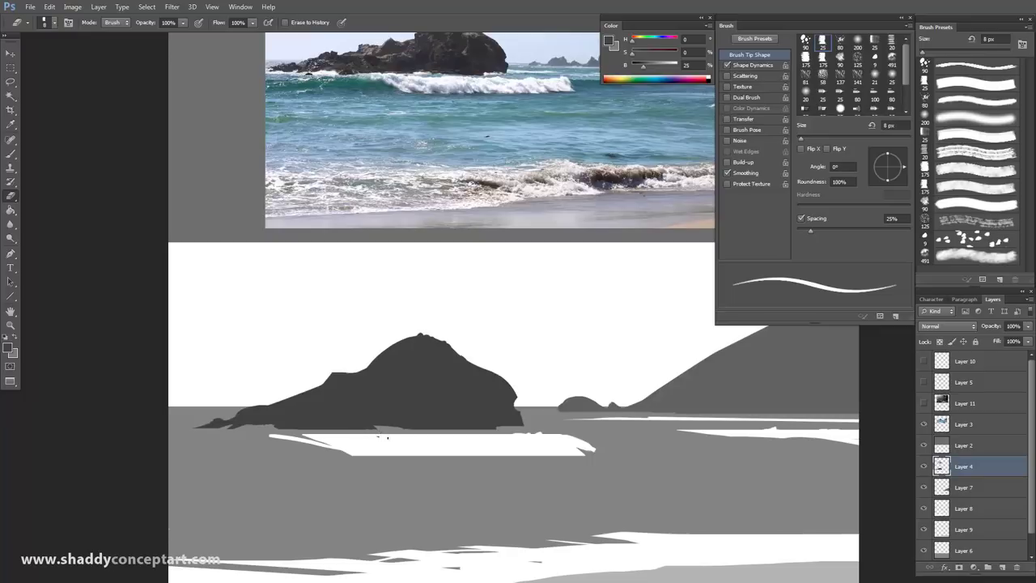
key(bracketright)
key(bracketright)
key(bracketright)
key(bracketright)
key(bracketright)
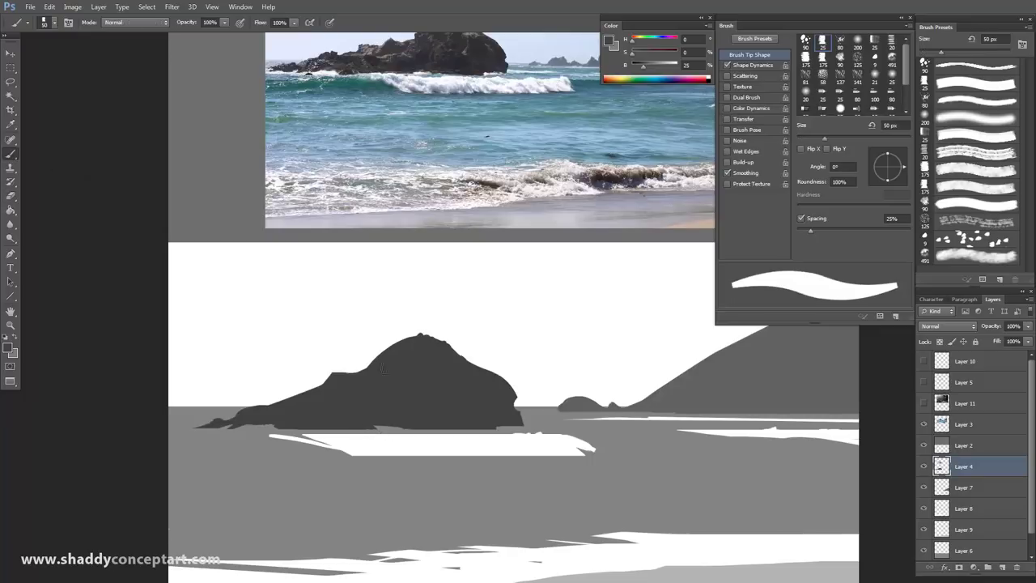
Erase small irregularities along the right half of the rock's base with a 7 to 9 px eraser
click(11, 196)
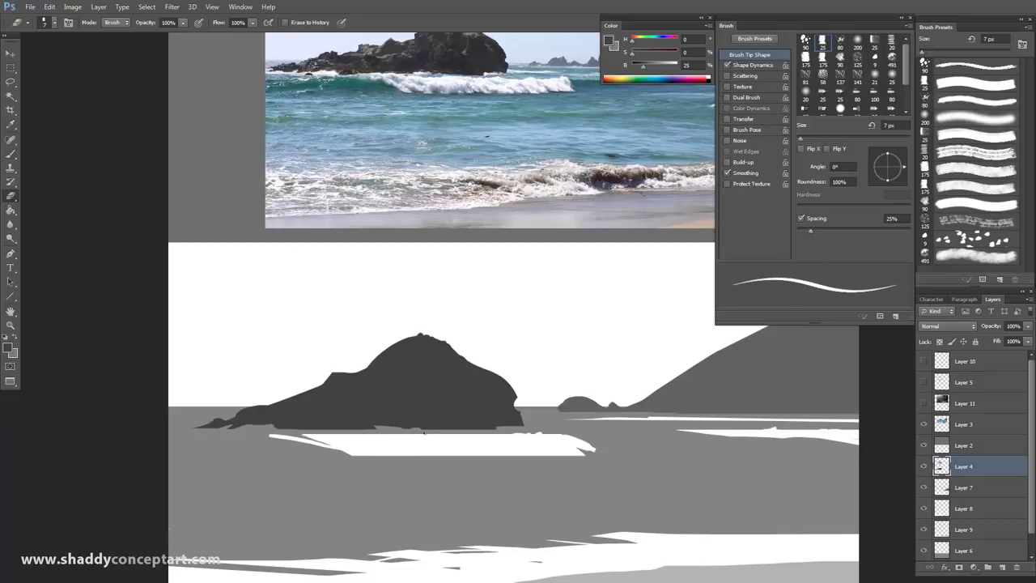
key(bracketright)
key(bracketright)
key(bracketleft)
mouse_move(494, 425)
mouse_down()
mouse_move(519, 427)
mouse_move(503, 424)
mouse_up()
key(bracketright)
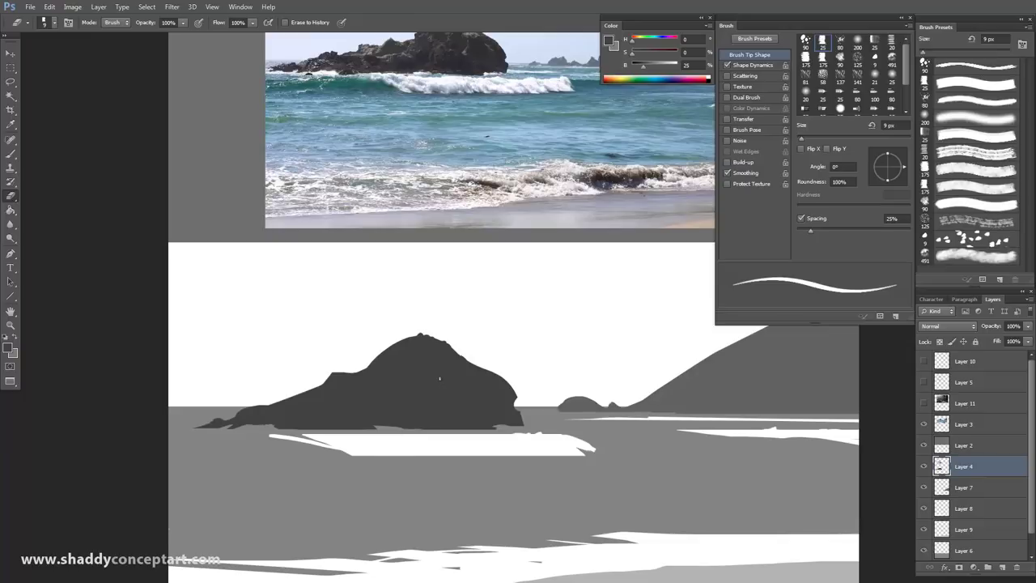
key(bracketleft)
Paint the rock's lower right corner with a 25 px brush and carve it back with a 7 px eraser
key(b)
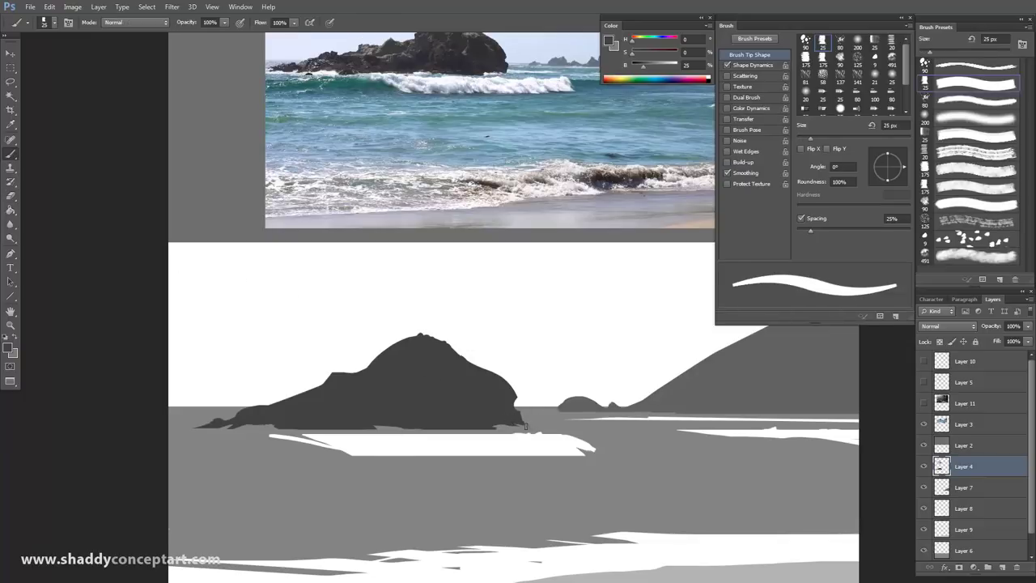
key(e)
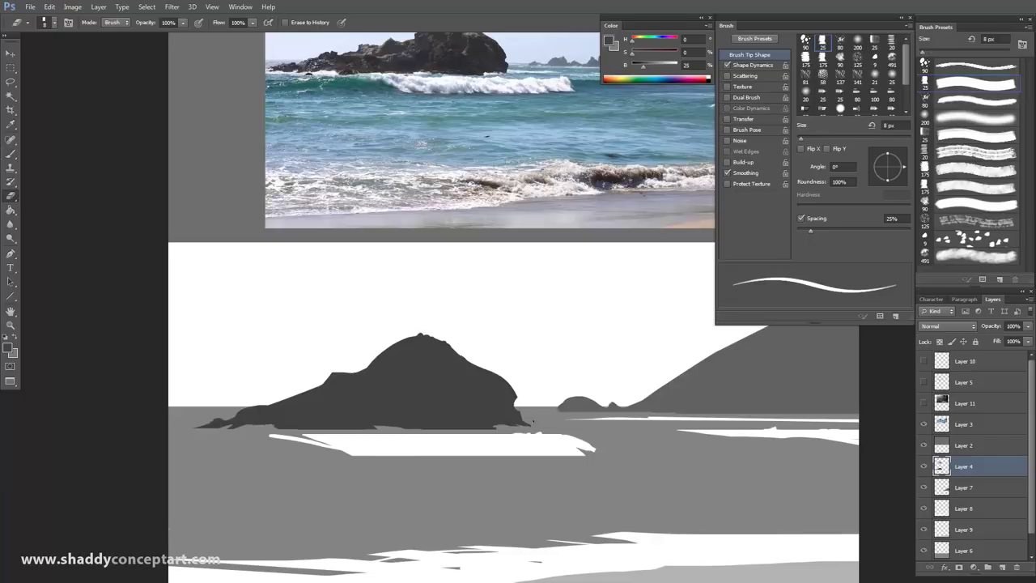
key(bracketleft)
drag(480, 421, 495, 425)
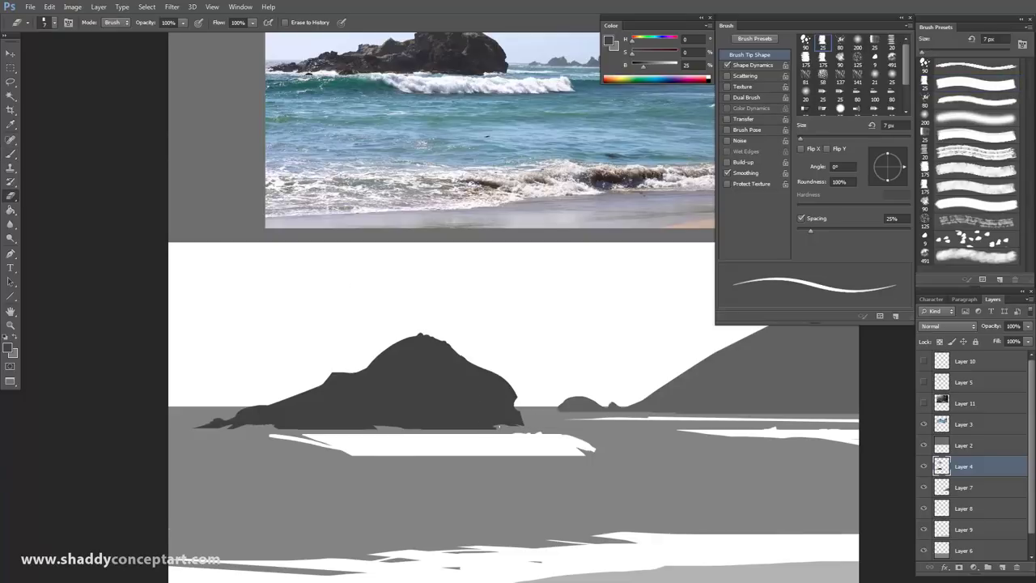
Paint a dark spur under the right end of the rock's base and trim it to a point with a fine eraser
key(b)
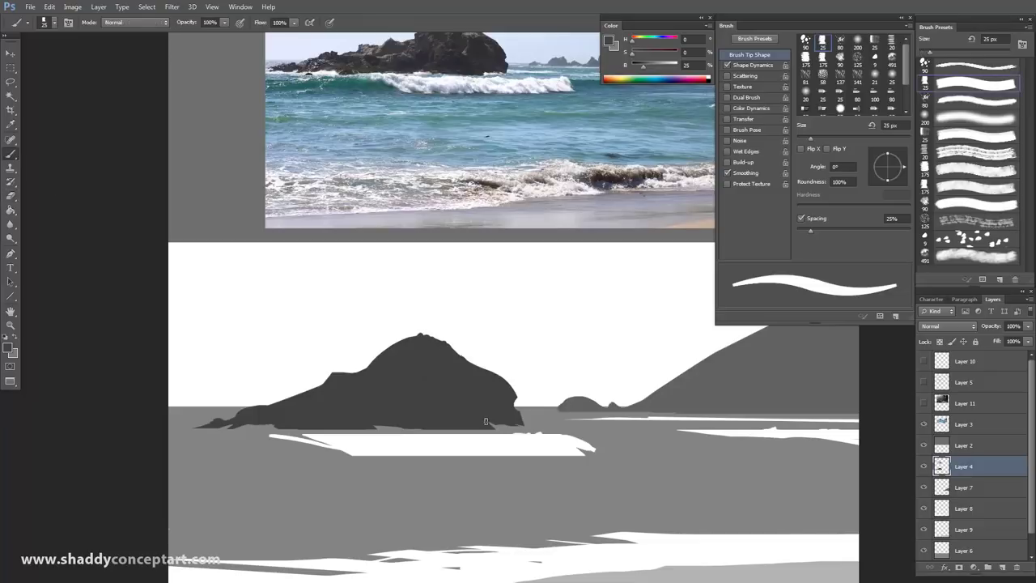
drag(490, 427, 497, 436)
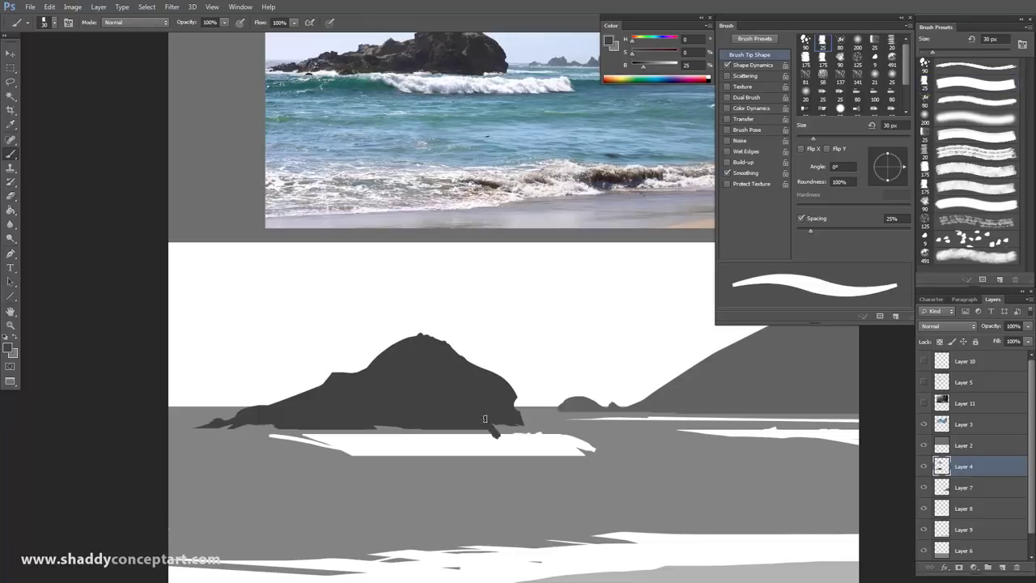
click(12, 196)
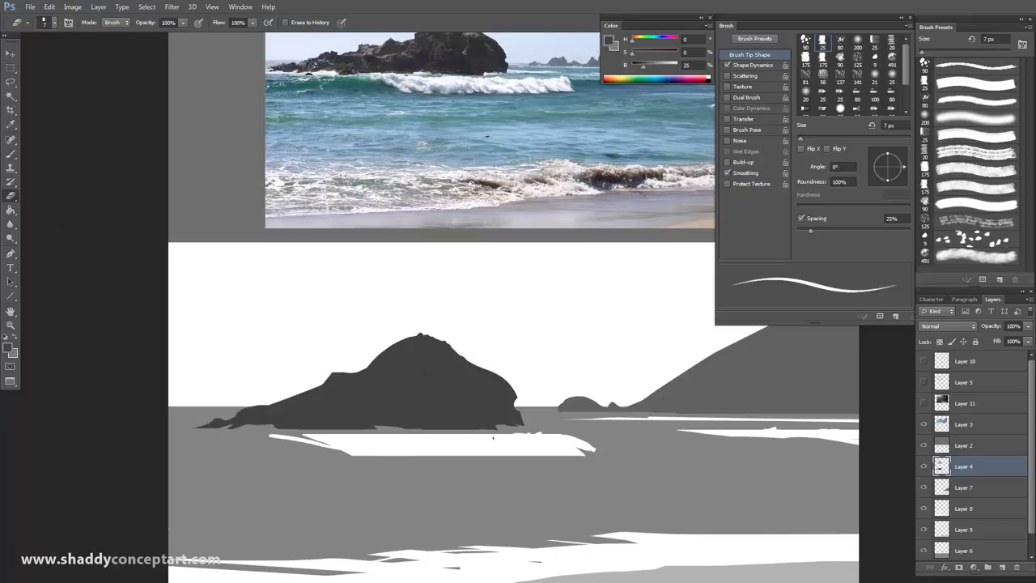
key(bracketright)
key(bracketright)
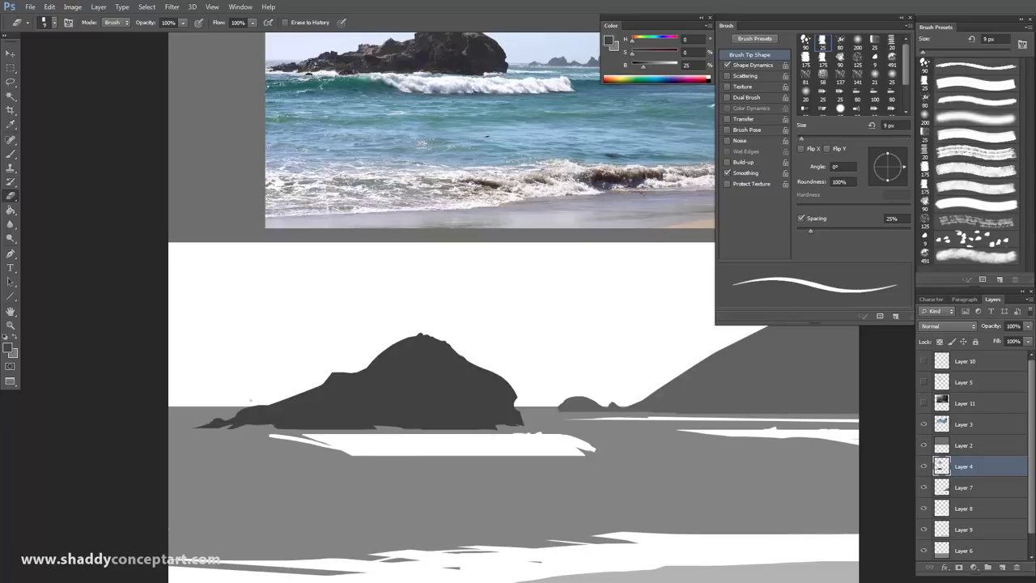
Erase a thin slit in the middle of the rock's base with a 6 px eraser and touch it up with an 8 px brush
key(ctrl+plus)
mouse_move(204, 477)
mouse_down()
mouse_move(232, 467)
mouse_move(250, 509)
mouse_move(206, 327)
mouse_up()
key(bracketleft)
key(bracketleft)
key(bracketleft)
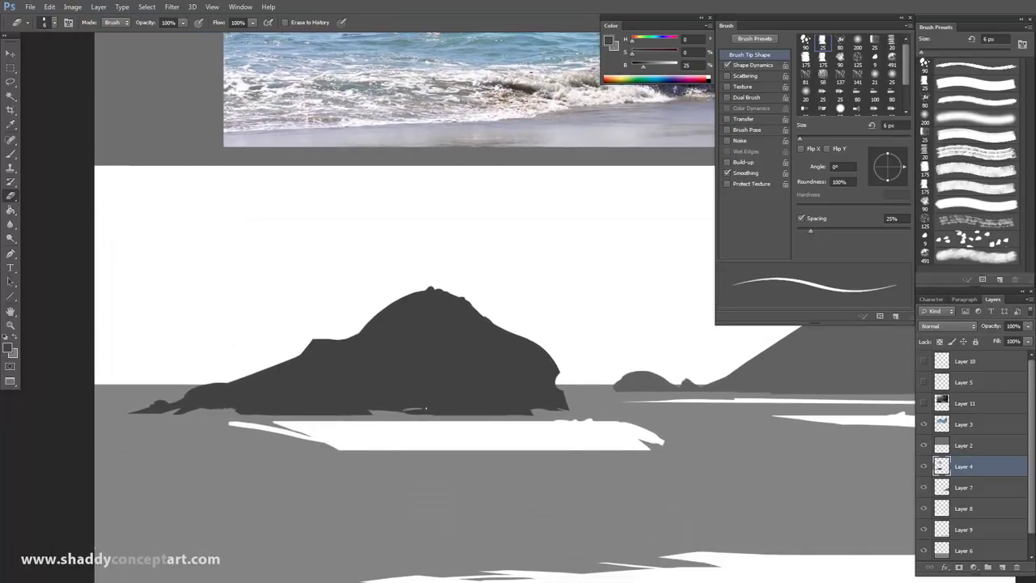
click(11, 152)
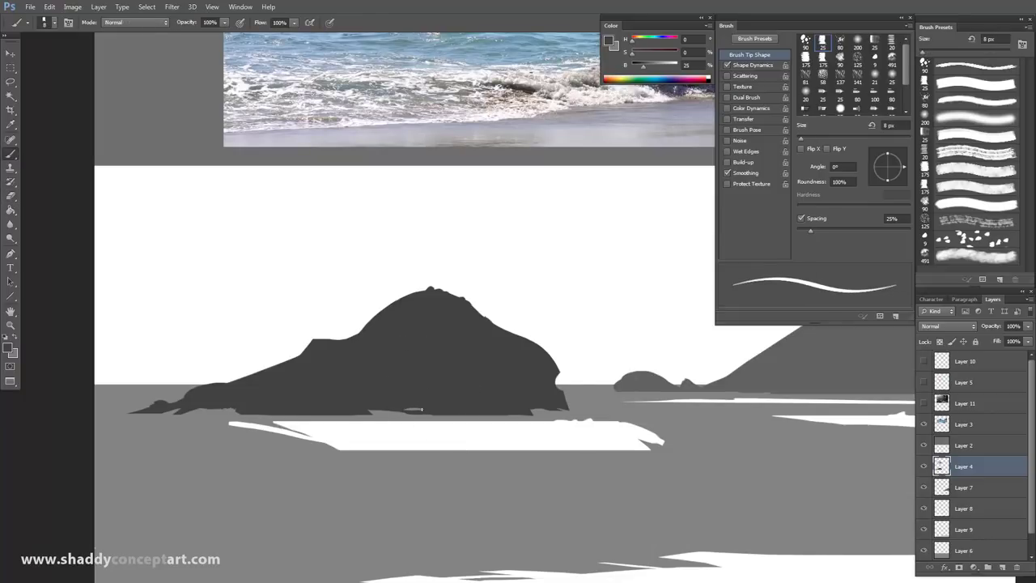
key(ctrl+minus)
drag(277, 426, 216, 515)
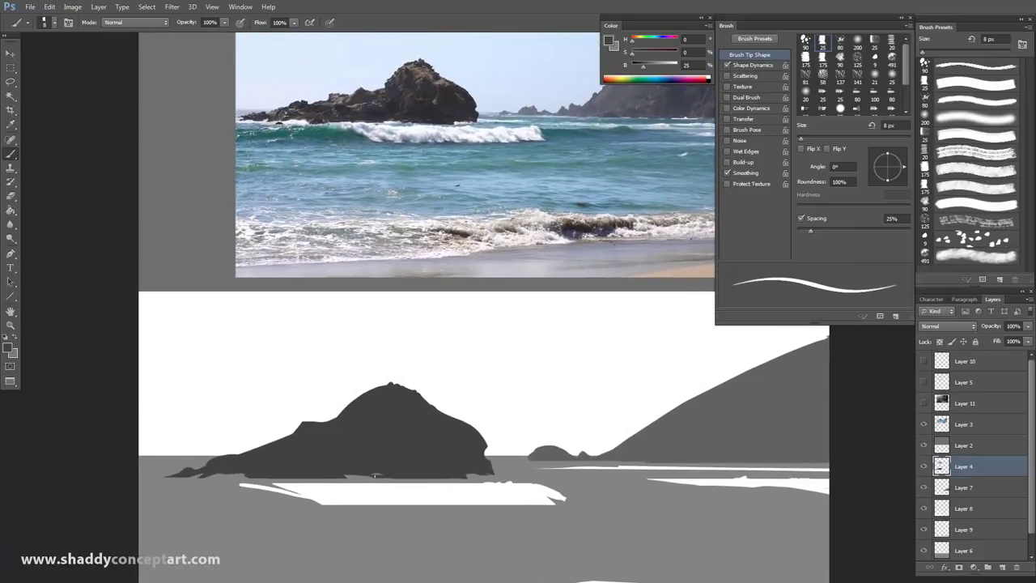
Clean up the waterline around the slit in the rock's base with a 10 to 15 px eraser
click(10, 195)
key(bracketright)
key(bracketright)
key(bracketright)
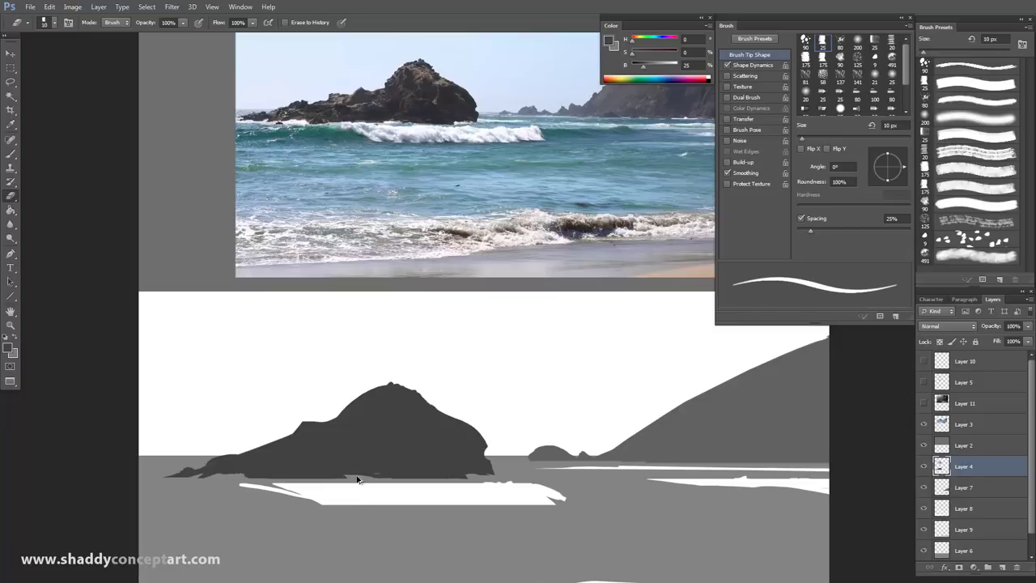
key(bracketright)
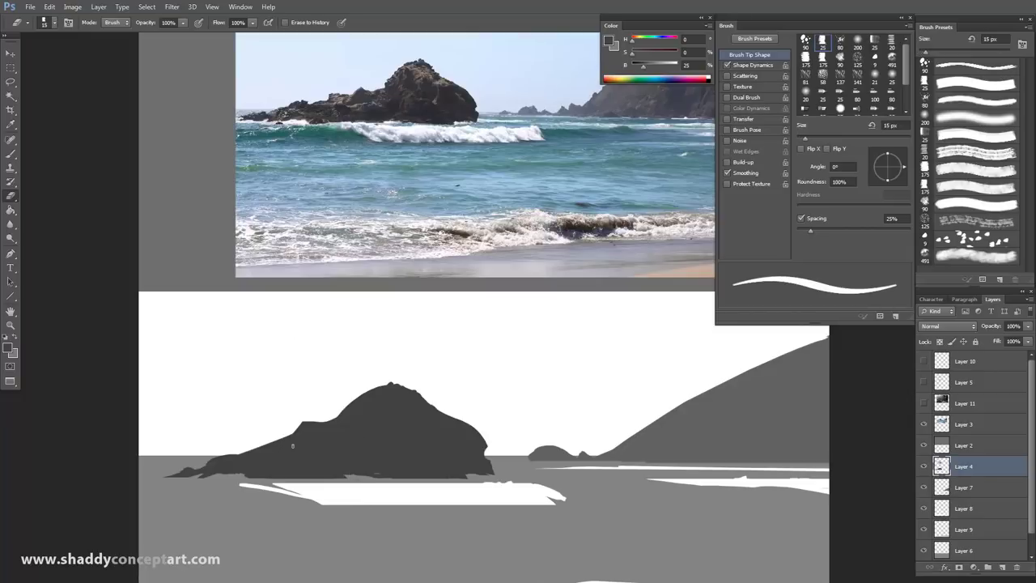
Try to erase a wider notch in the middle of the rock's base with a 25 px eraser
key(b)
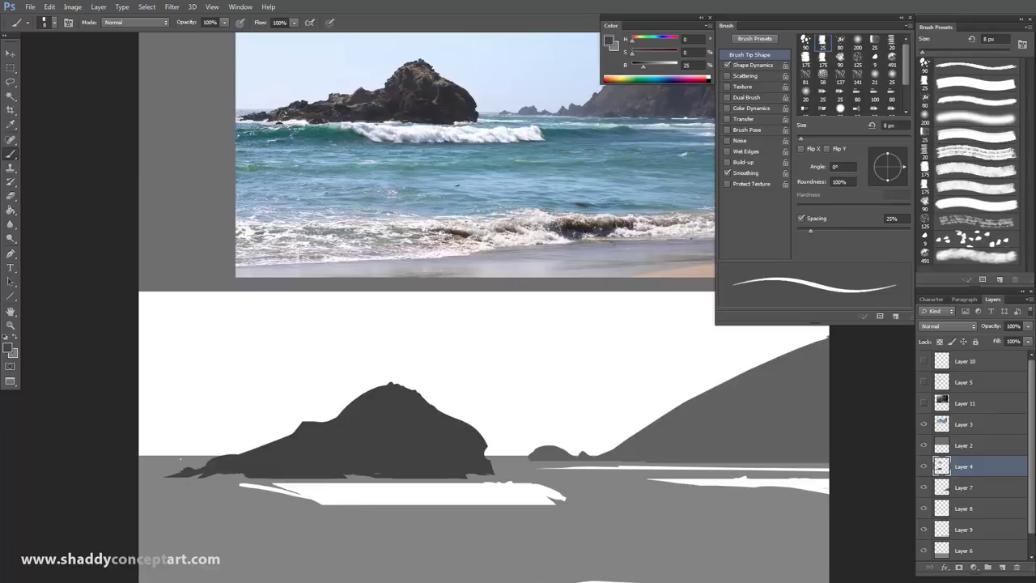
key(bracketright)
key(bracketright)
key(bracketright)
key(bracketright)
key(e)
key(bracketright)
key(bracketright)
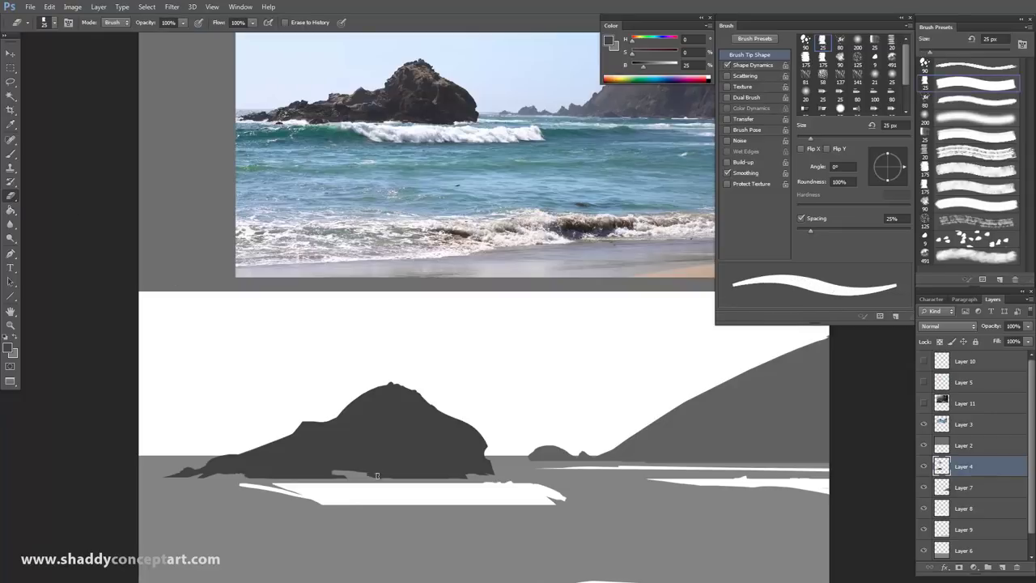
Erase a narrower notch at the middle of the rock's base with a 15 px, then 10 px eraser
key(bracketleft)
key(bracketleft)
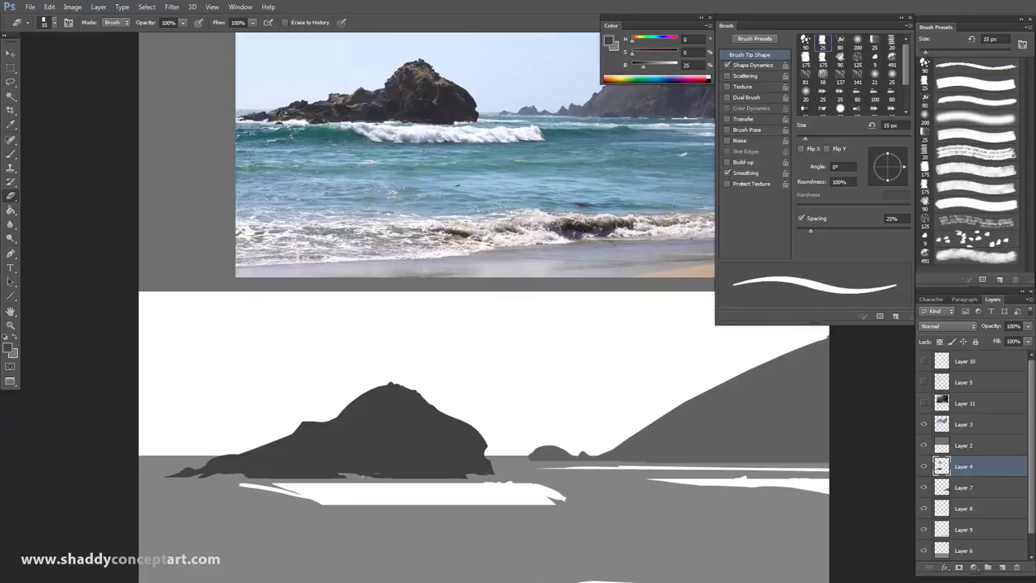
drag(347, 475, 338, 474)
key(bracketleft)
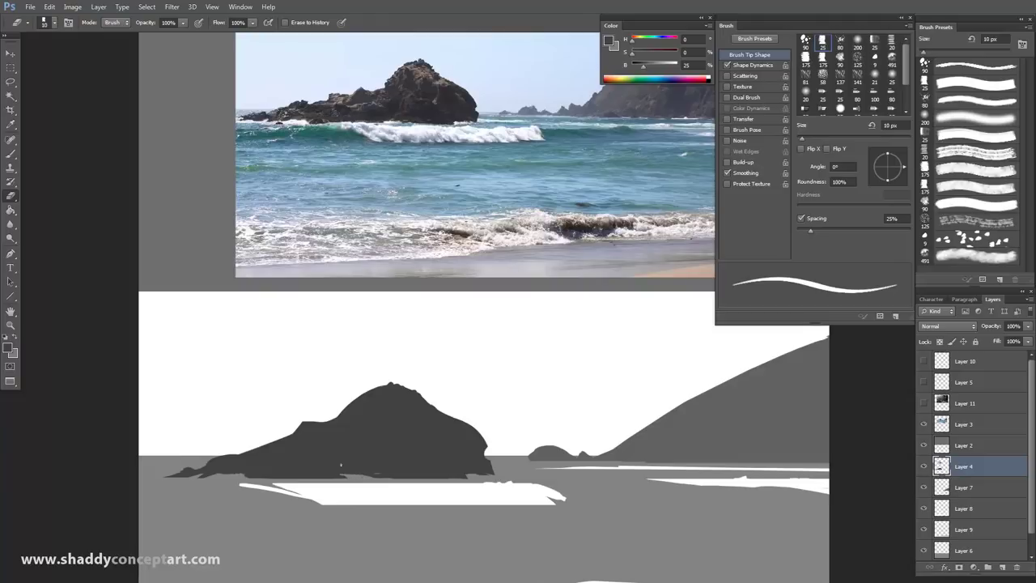
Paint a small dark point left of the notch with a 20 px brush and trim it with a 10 px eraser
click(11, 154)
key(bracketleft)
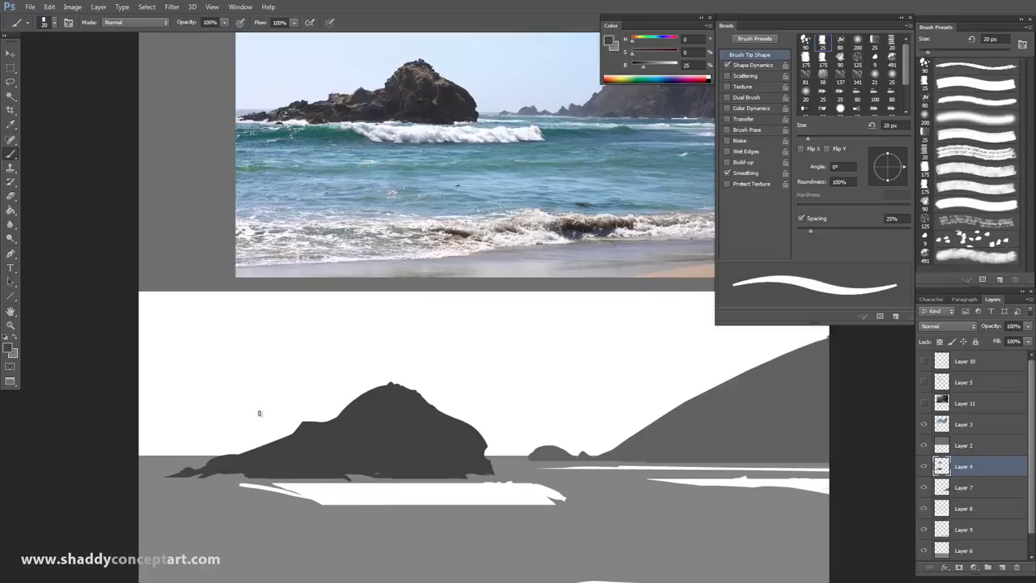
click(11, 196)
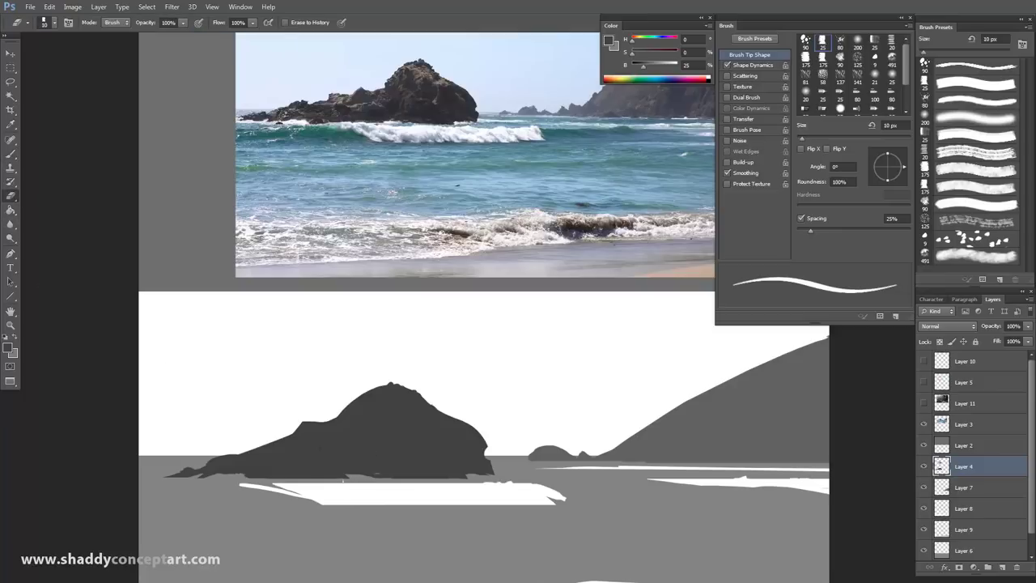
Trim the waterline under the left part of the dark rock's base with a 25 px eraser
key(bracketright)
key(bracketright)
key(bracketright)
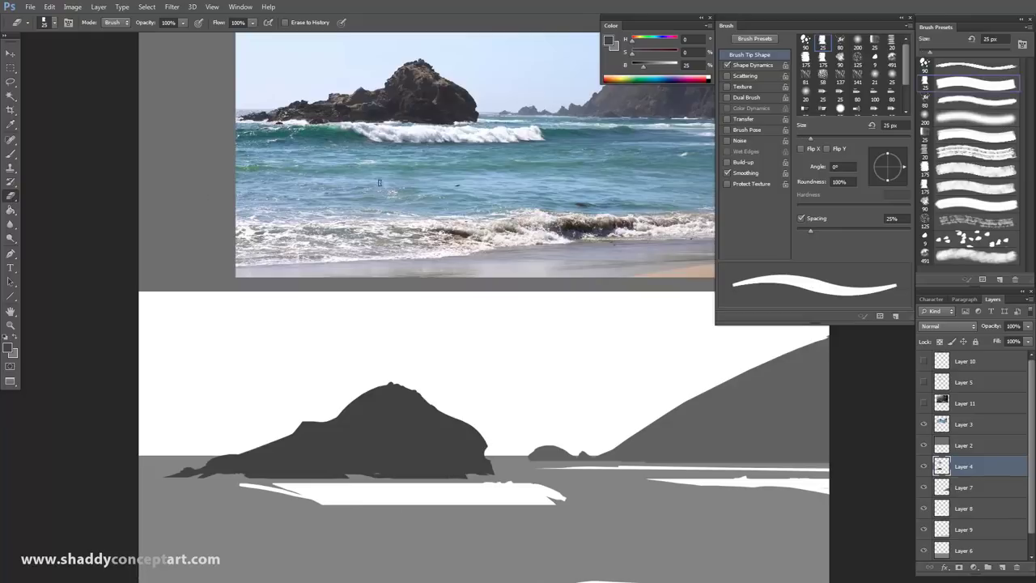
key(bracketright)
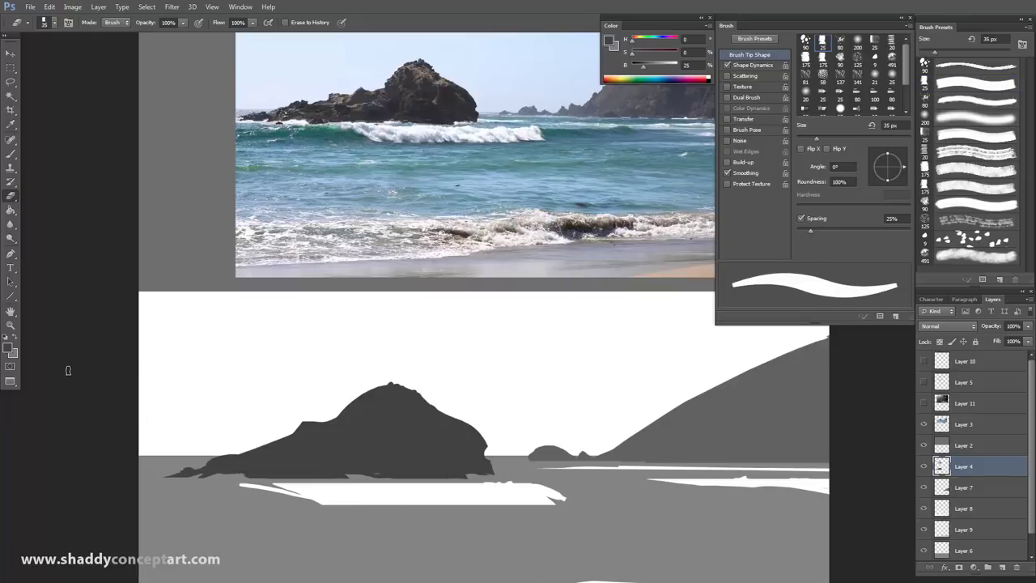
key([)
key([)
key([)
key([)
key([)
key([)
key([)
key([)
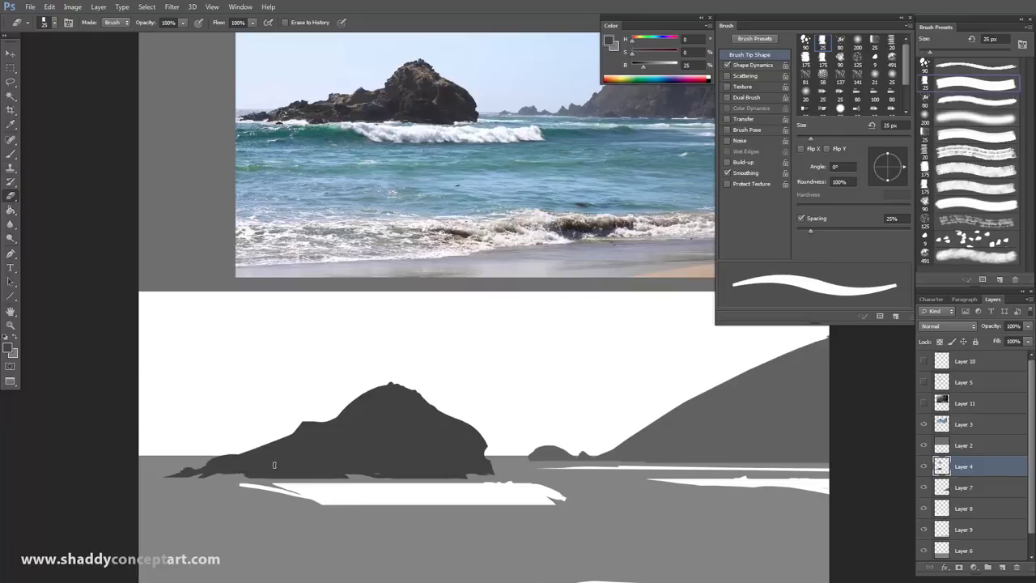
drag(286, 464, 259, 480)
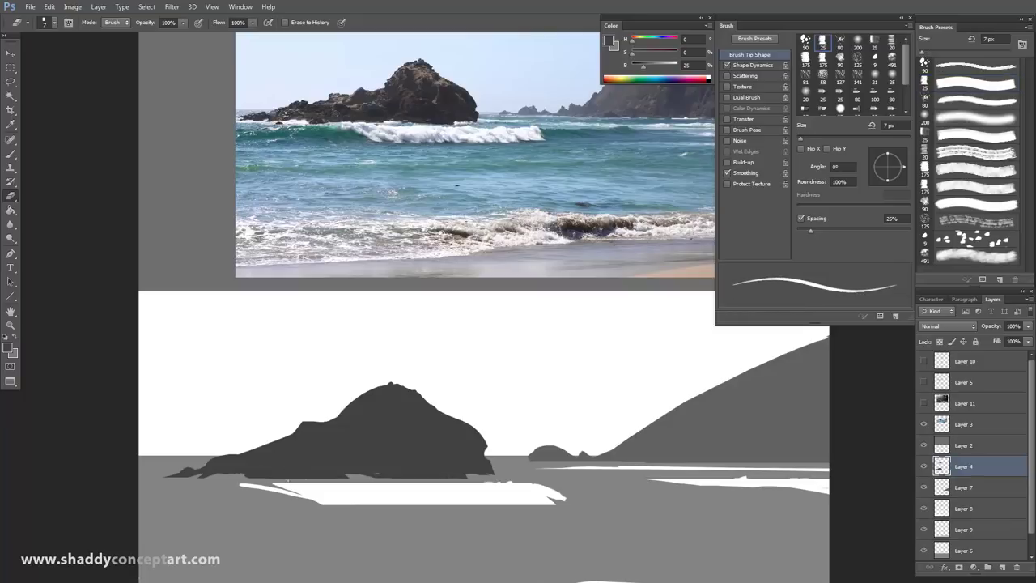
Refine the rock's lower left waterline with a fine 9 px eraser
key(bracketright)
key(bracketright)
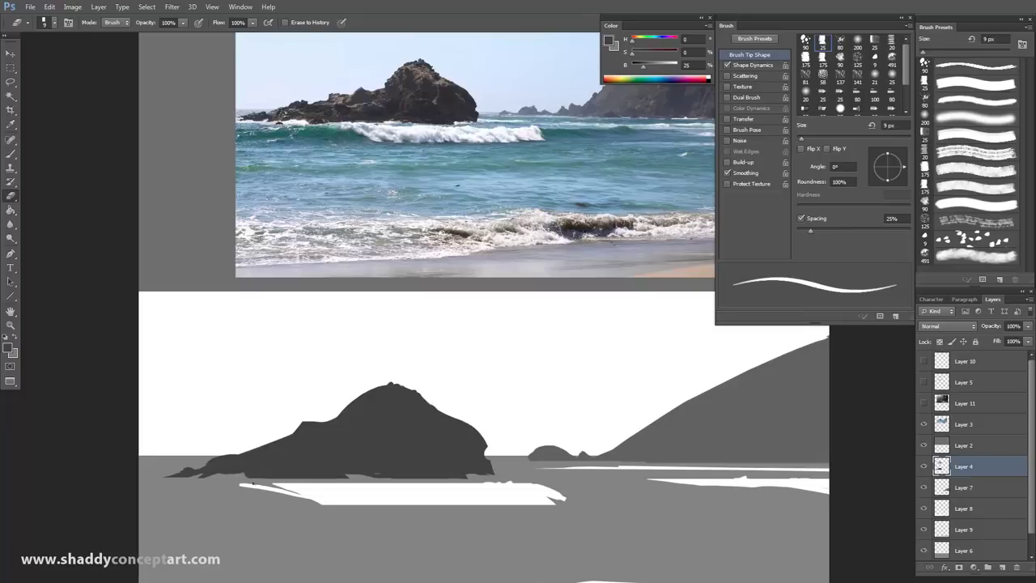
key(bracketright)
key(bracketright)
drag(263, 482, 283, 479)
key(bracketleft)
key(bracketleft)
key(ctrl+minus)
key(ctrl+plus)
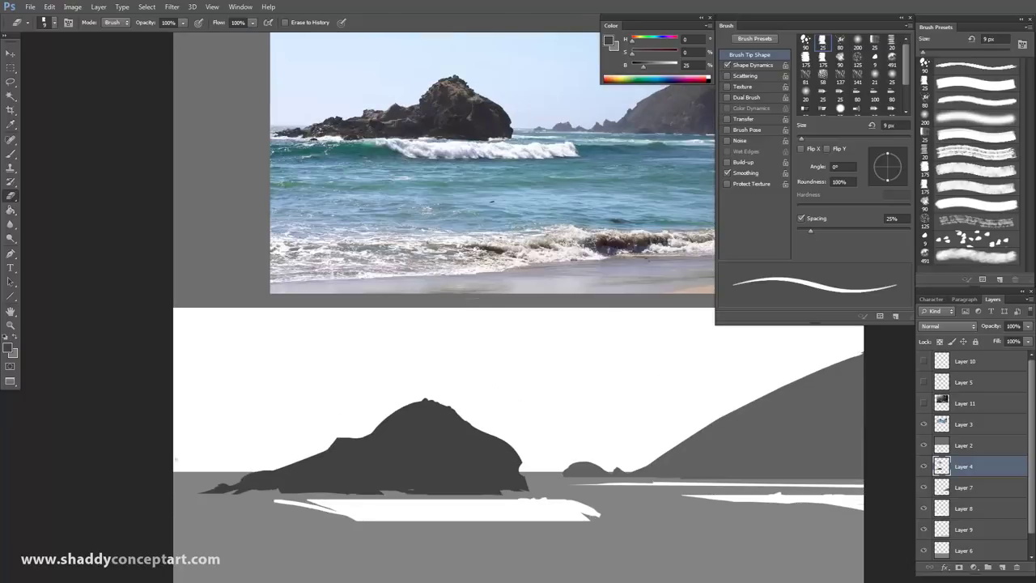
Trim the protruding lower right corner of the dark rock with a 25 px, then 20 px eraser
key(bracketright)
key(bracketright)
key(bracketright)
key(bracketright)
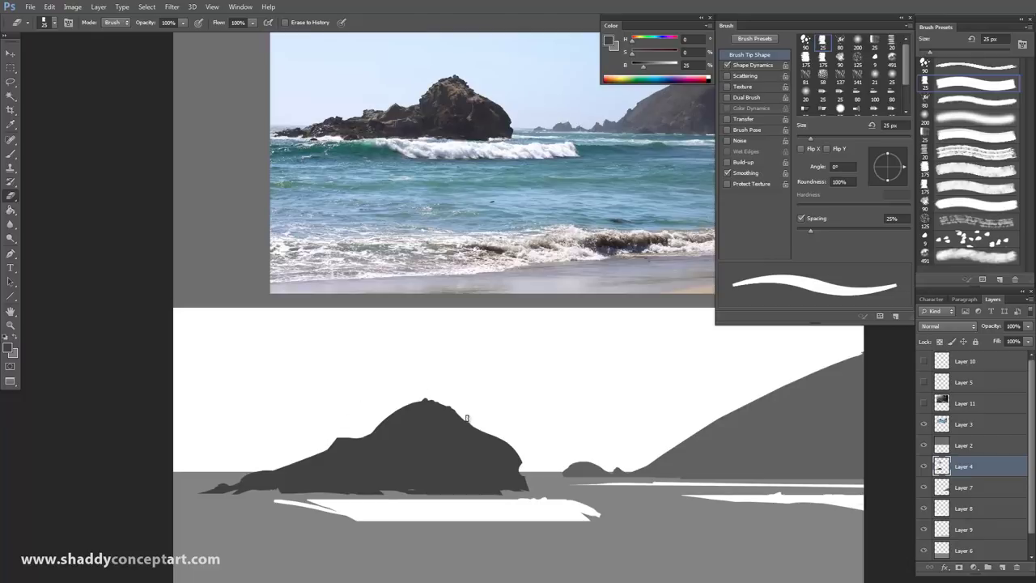
key(bracketleft)
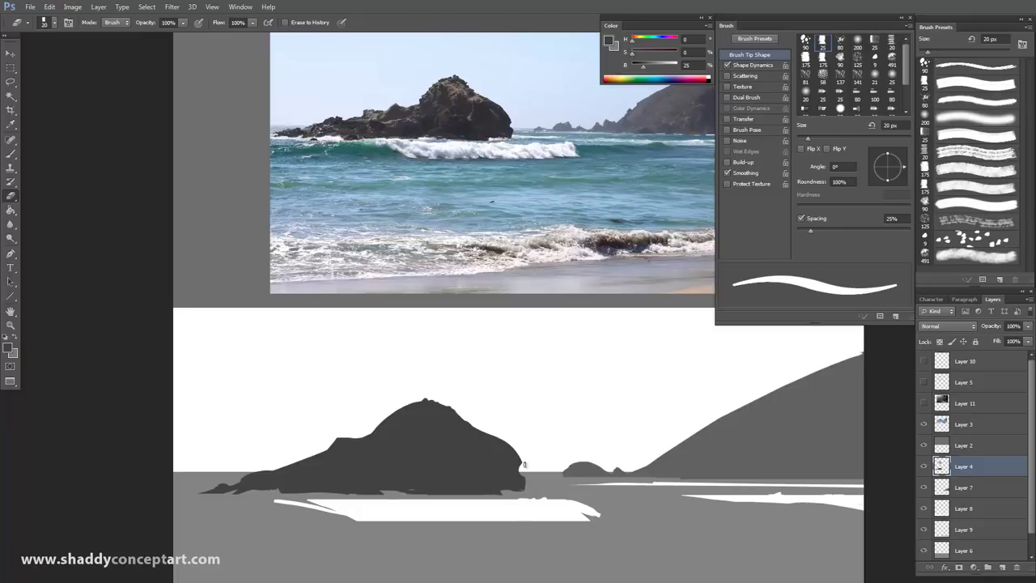
key(ctrl+minus)
drag(217, 478, 186, 418)
drag(271, 402, 257, 411)
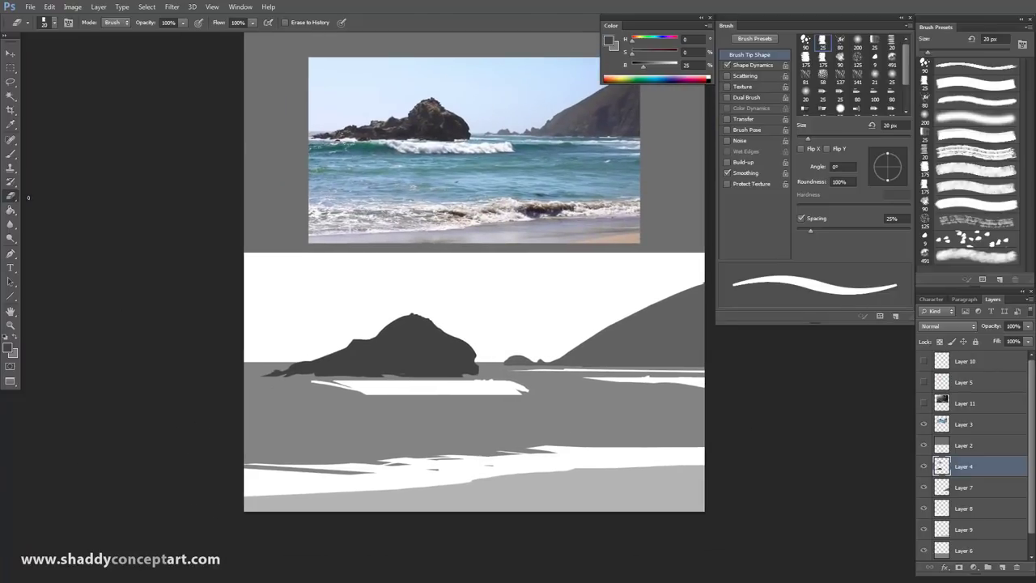
Touch up the waterline under the rock's left half with a 20 px eraser and an 8 to 25 px brush
drag(321, 378, 401, 386)
click(11, 154)
key(bracketleft)
key(bracketleft)
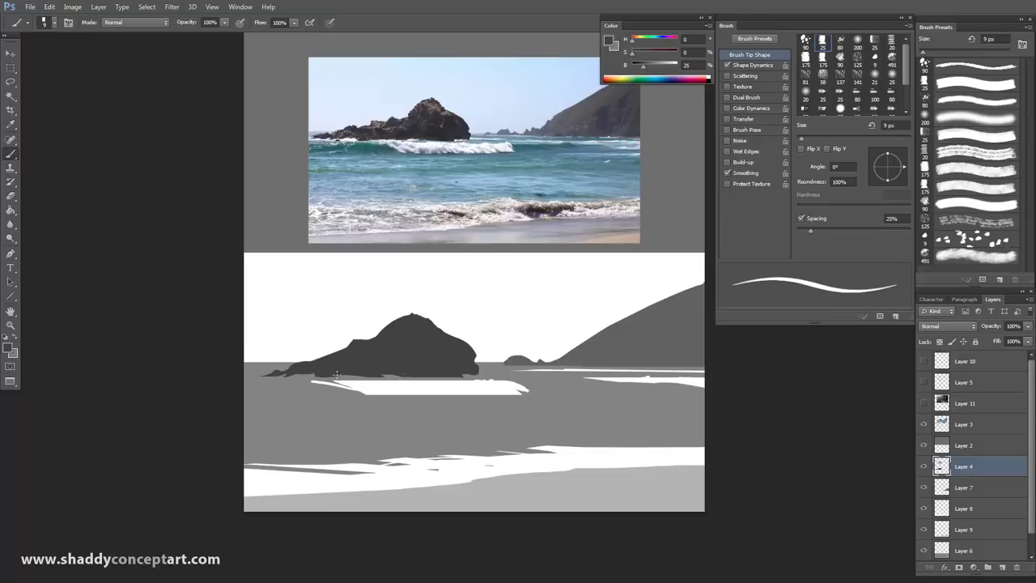
key(e)
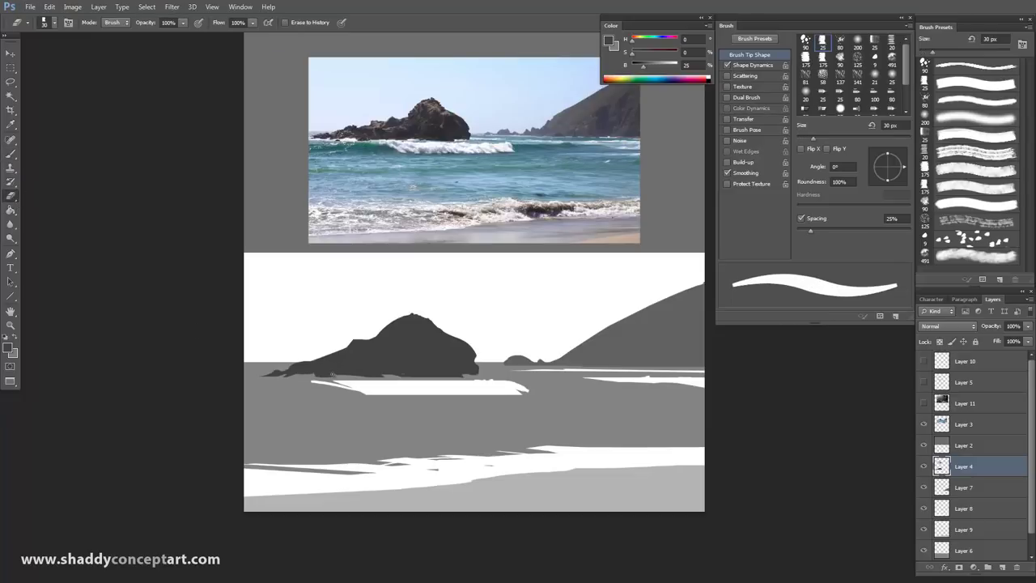
key(b)
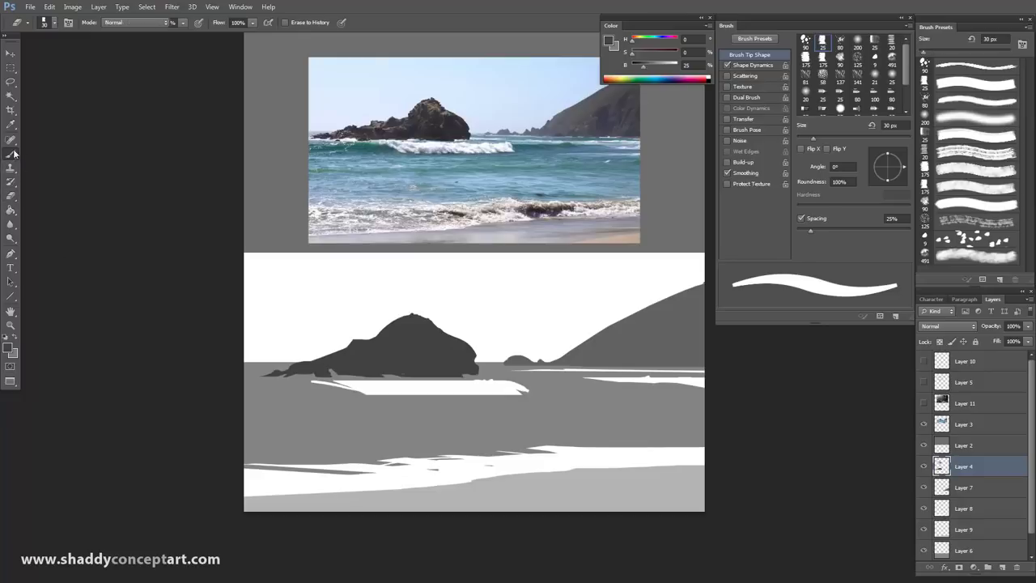
key(bracketright)
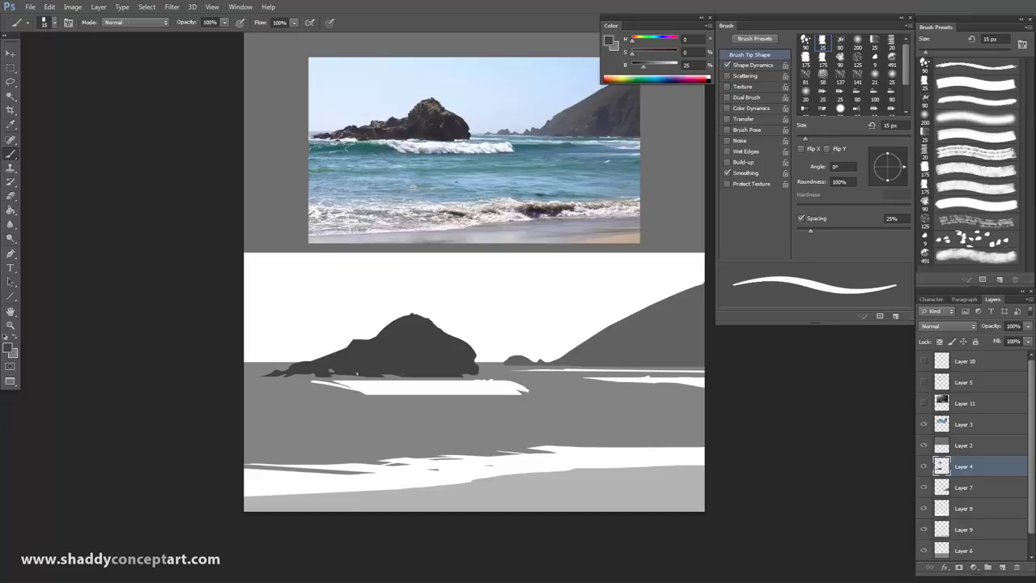
key(bracketleft)
key(bracketleft)
key(bracketleft)
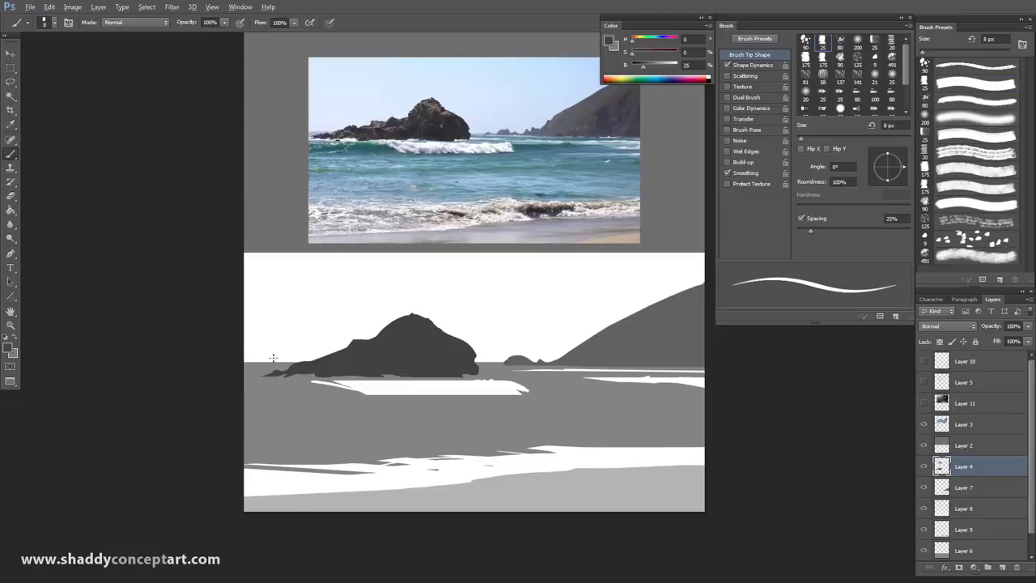
key(ctrl+plus)
drag(126, 485, 149, 476)
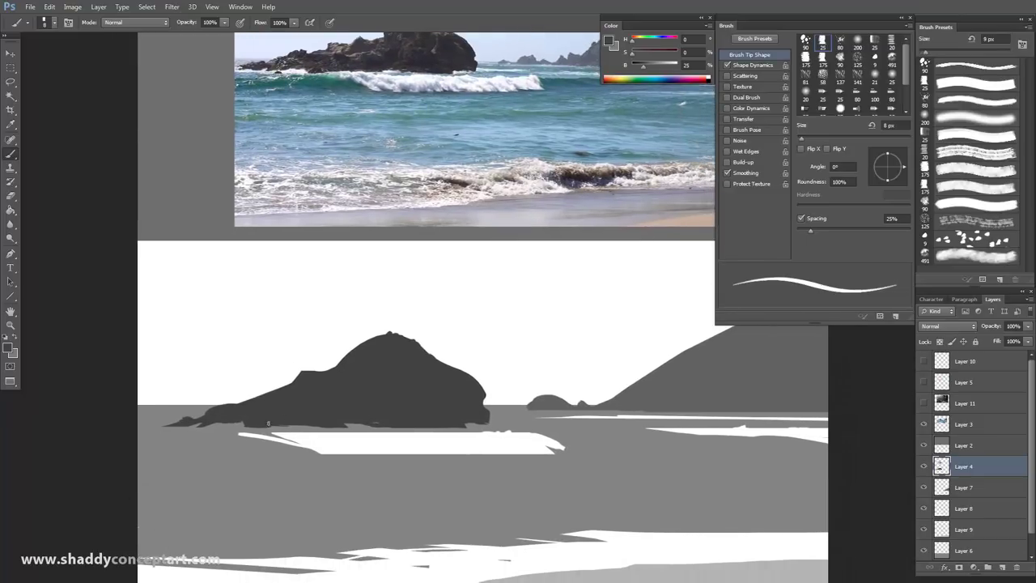
key(bracketright)
key(bracketright)
key(bracketright)
key(bracketright)
key(bracketright)
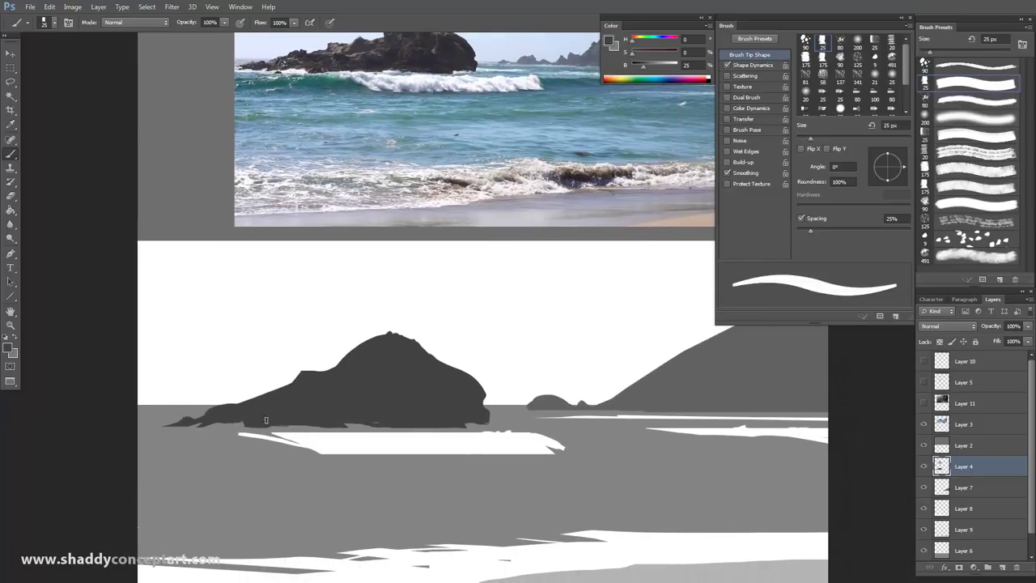
Show the sea painting on Layer 11, examine how its rocks meet the water, and hide it again
click(923, 403)
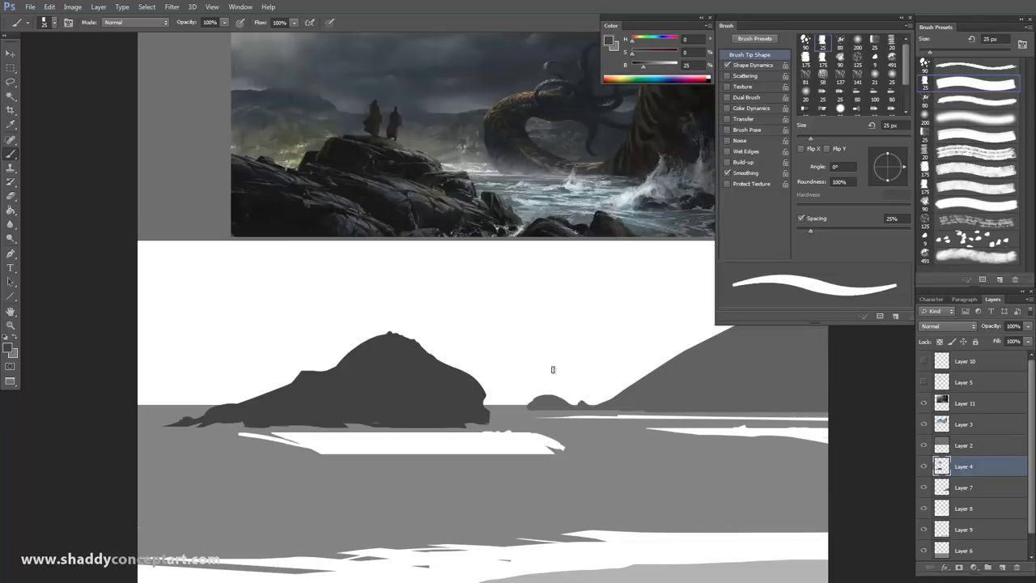
drag(379, 330, 257, 392)
key(ctrl+plus)
key(bracketleft)
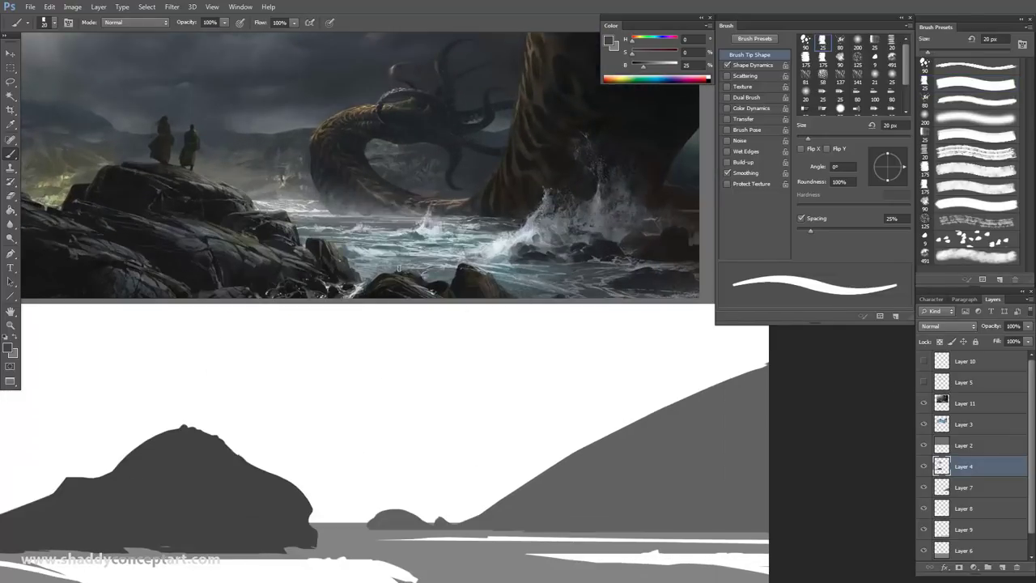
key(bracketleft)
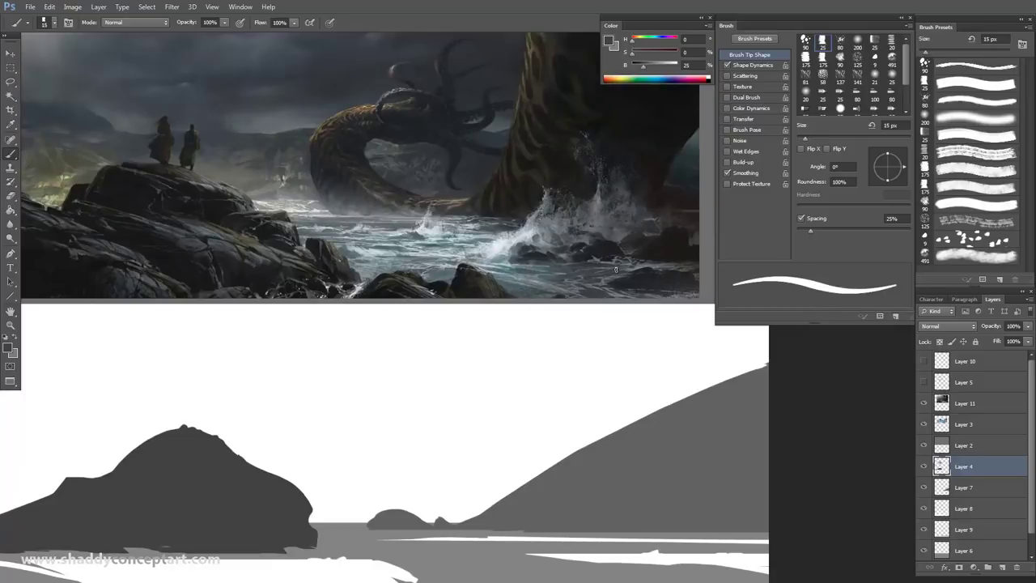
key(ctrl+plus)
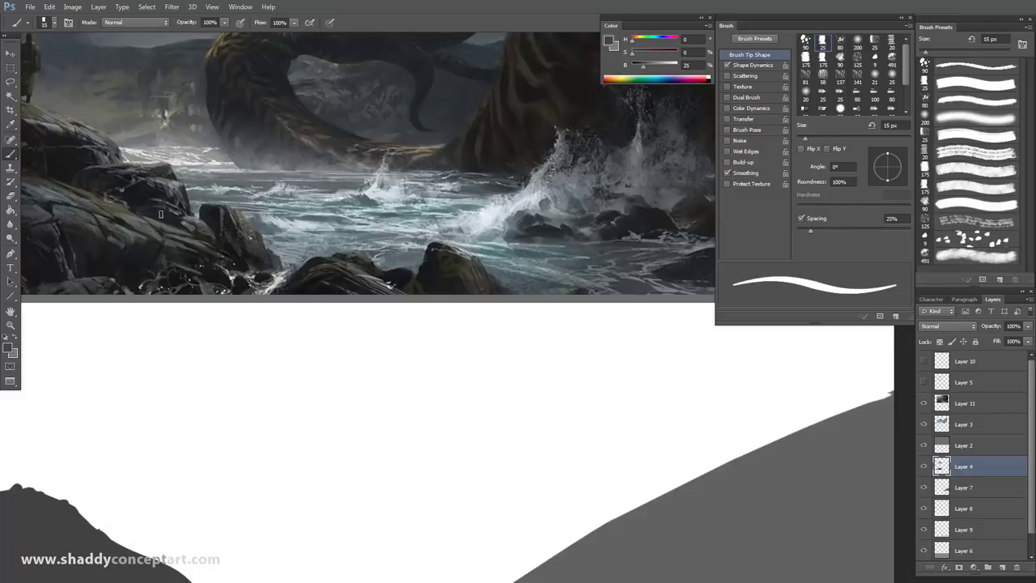
key(ctrl+minus)
key(ctrl+minus)
key(ctrl+minus)
drag(182, 484, 192, 381)
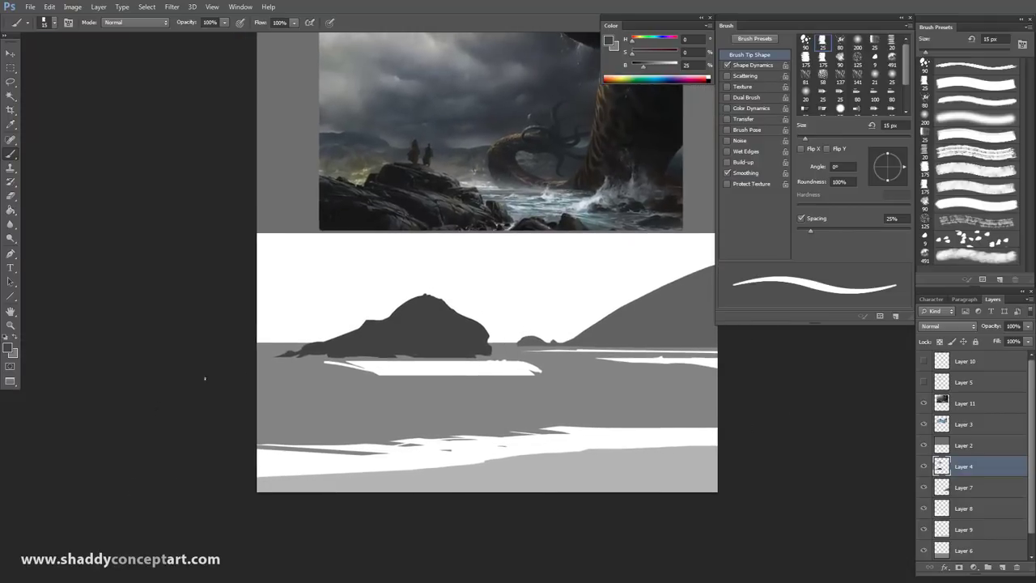
key(ctrl+plus)
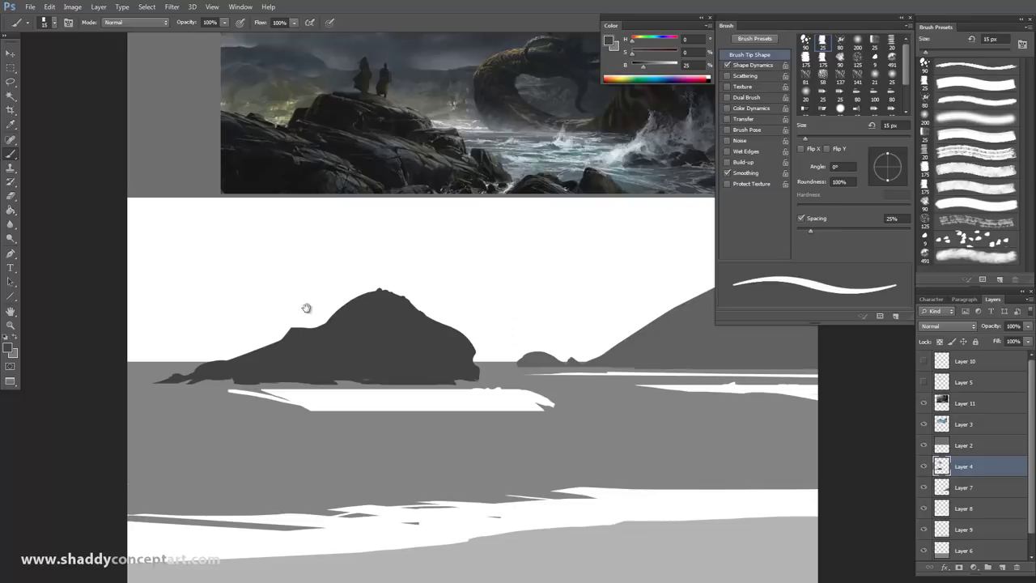
click(923, 403)
Check the rock's left end in the ocean photo and erase a hollow under the painted rock's left tail at 35 to 45 px
drag(219, 438, 217, 471)
drag(176, 342, 172, 362)
click(11, 196)
key(bracketright)
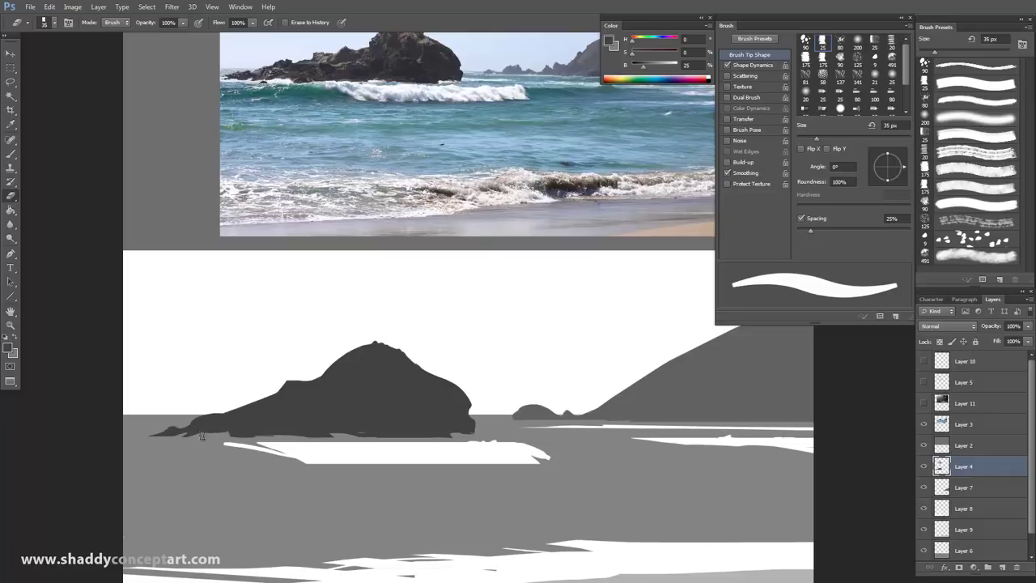
drag(277, 264, 378, 431)
key(ctrl+plus)
key(ctrl+plus)
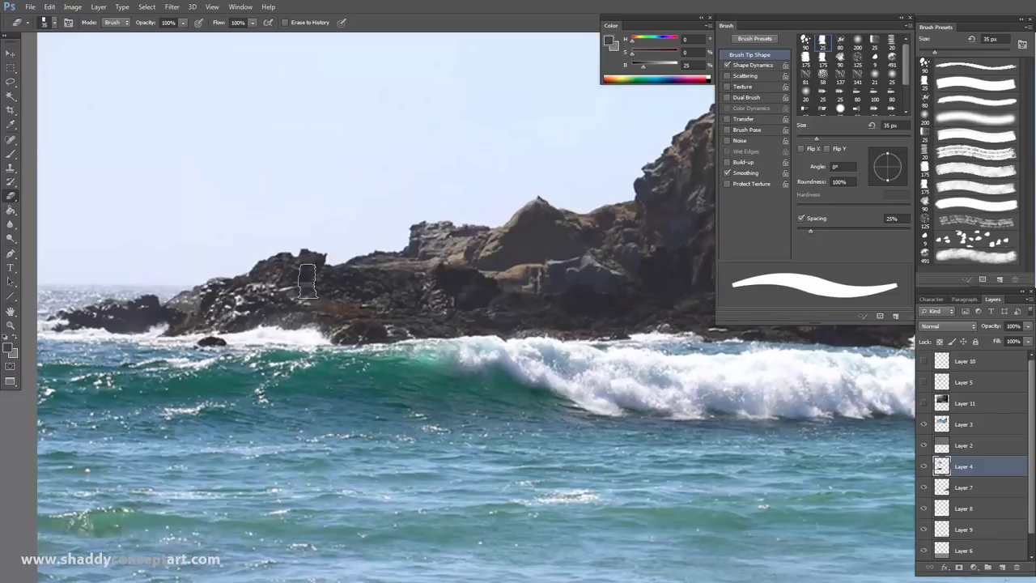
key(ctrl+minus)
key(ctrl+minus)
drag(240, 463, 201, 205)
key(ctrl+minus)
drag(282, 474, 212, 411)
key(bracketright)
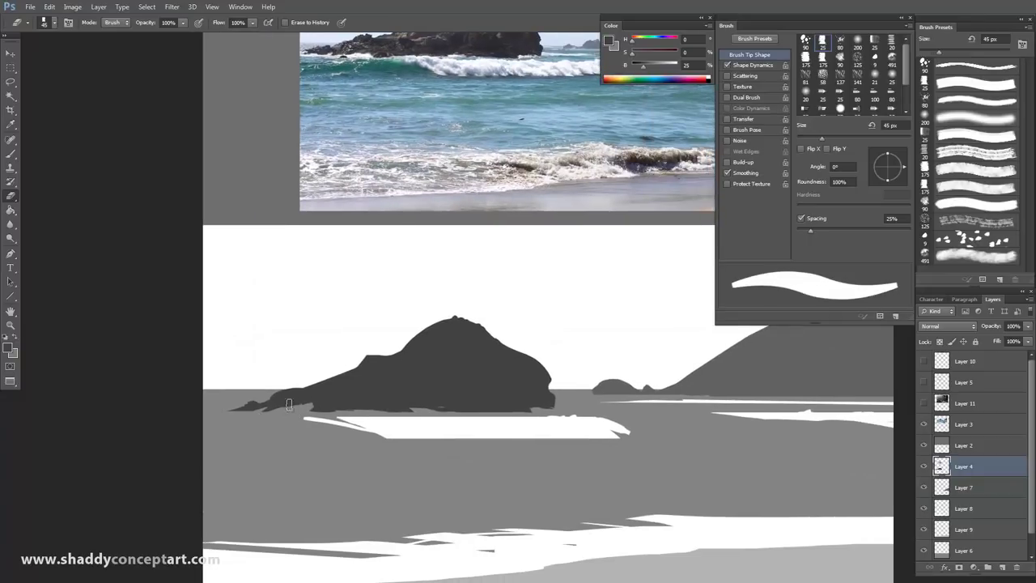
Paint dark rock shapes back into the hollow under the left tail with a 30 to 45 px brush
click(10, 153)
key(bracketright)
key(bracketright)
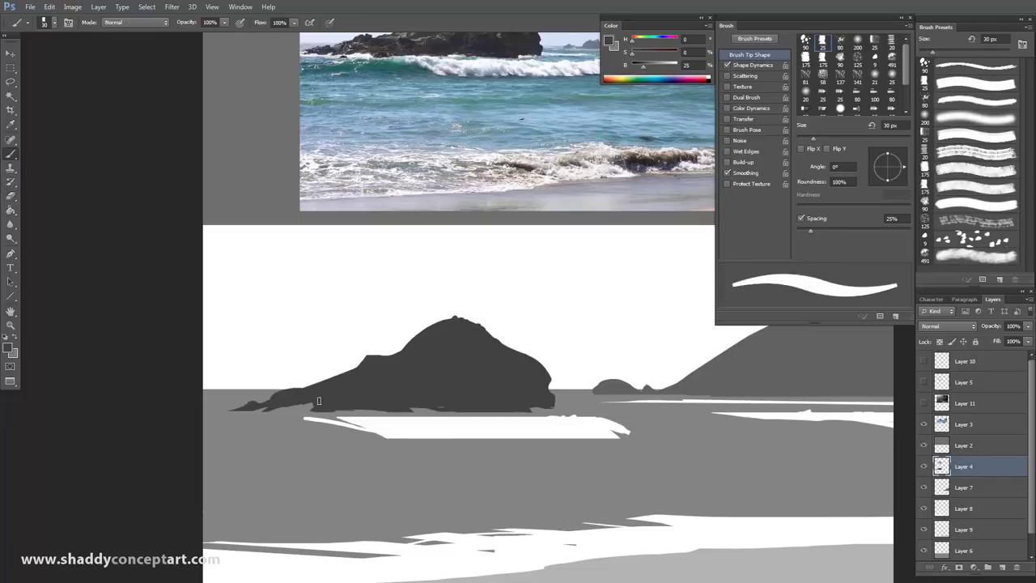
key(bracketright)
key(bracketright)
key(bracketright)
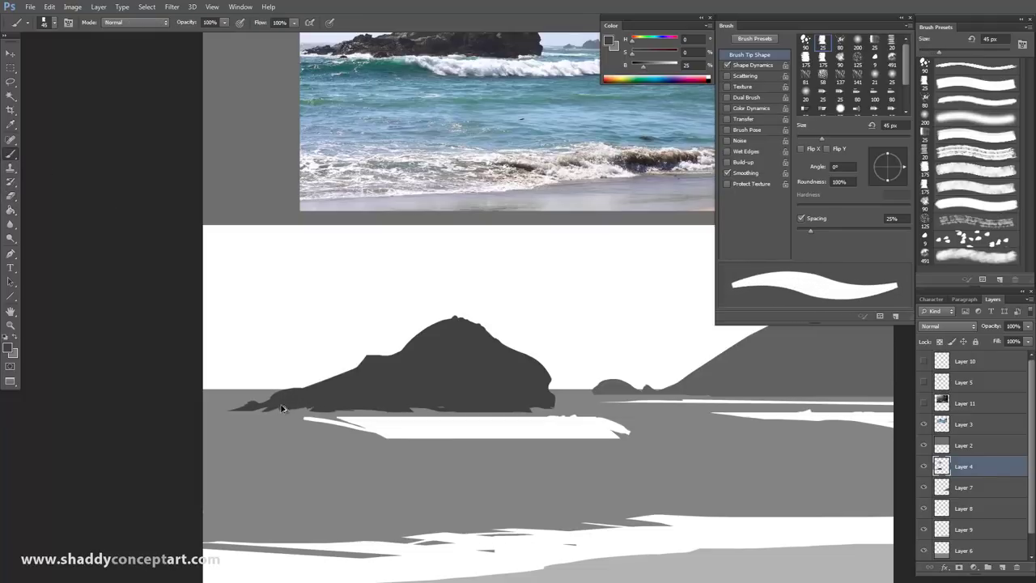
key(bracketleft)
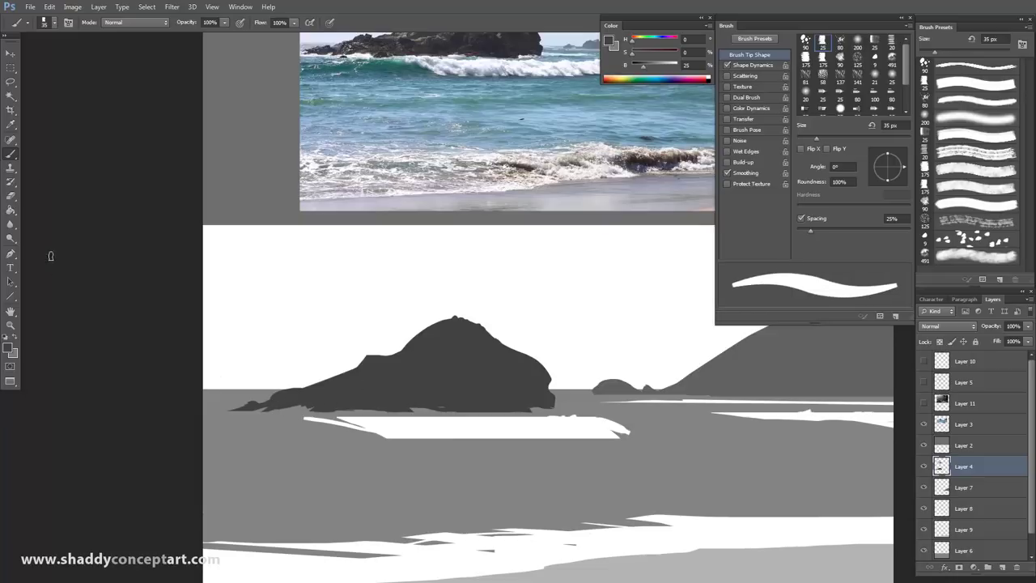
Trim the repainted underside of the rock's left tail with a 25 px eraser
click(11, 197)
drag(340, 400, 289, 414)
key(bracketleft)
key(bracketleft)
key(bracketleft)
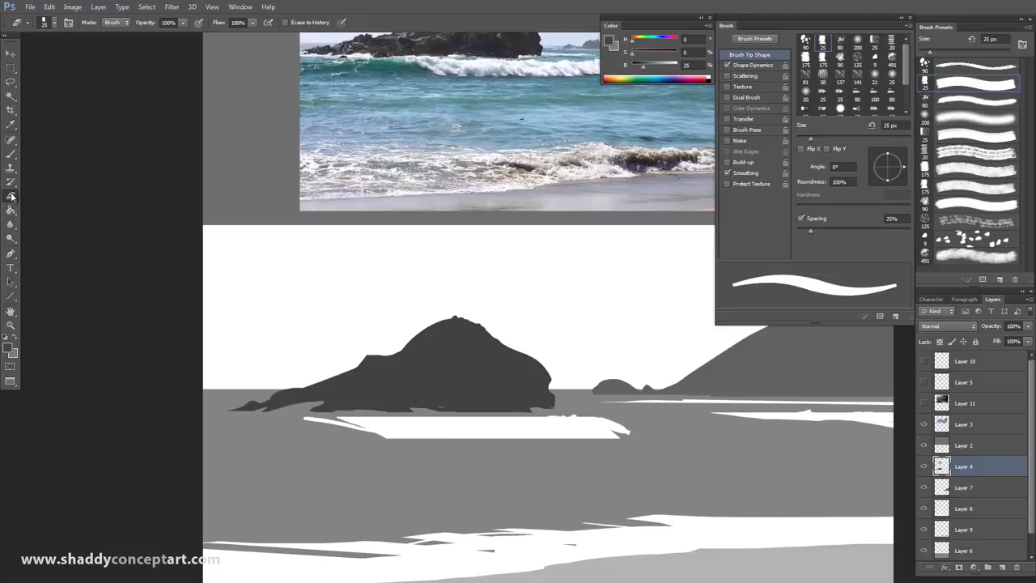
Paint a small dark point at the left end of the rock's base, reducing the brush from 30 to 6 px
click(10, 154)
key(bracketleft)
key(bracketleft)
key(bracketleft)
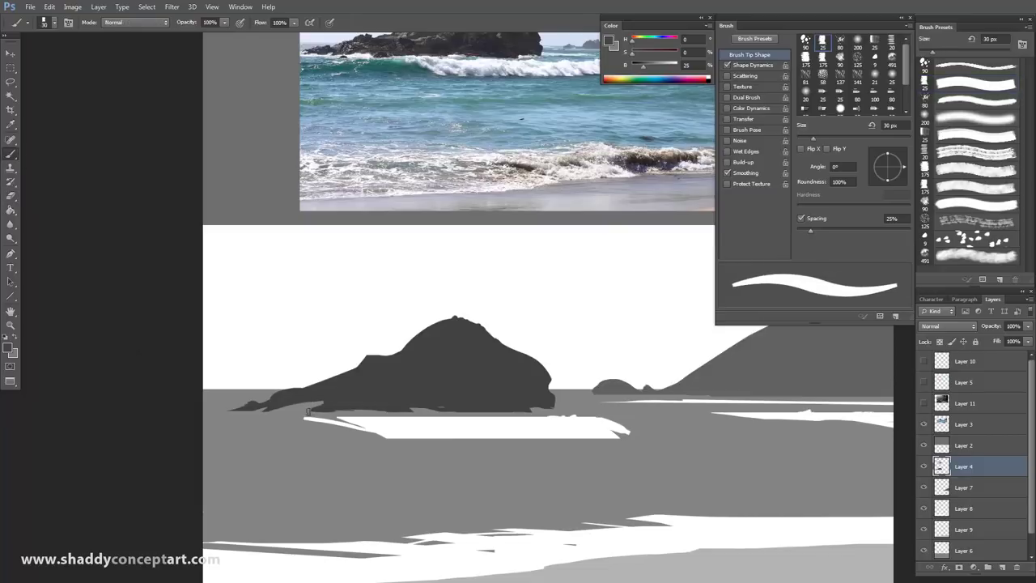
key(bracketleft)
key(bracketleft)
key(bracketleft)
key(bracketleft)
key(bracketleft)
key(bracketleft)
key(bracketleft)
key(bracketleft)
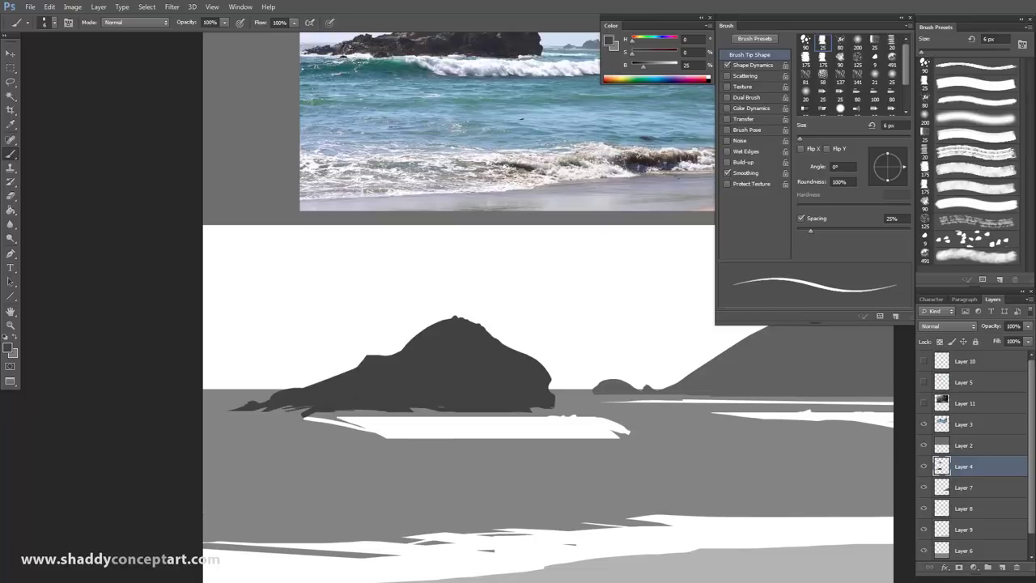
Clean up the edges around the small point and the left tail with an 8 to 15 px eraser
key(e)
key(bracketleft)
key(bracketleft)
key(bracketleft)
key(bracketleft)
key(bracketleft)
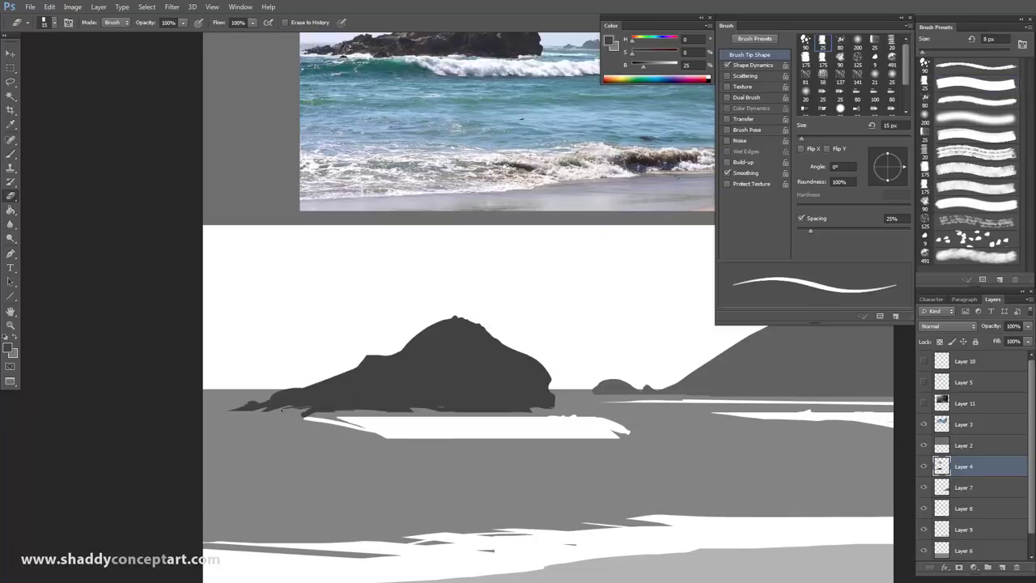
key(bracketright)
key(bracketright)
key(bracketright)
Refine the underside of the dark rock along the waterline with a 10 to 15 px eraser
key(ctrl+minus)
key(ctrl+plus)
key(bracketright)
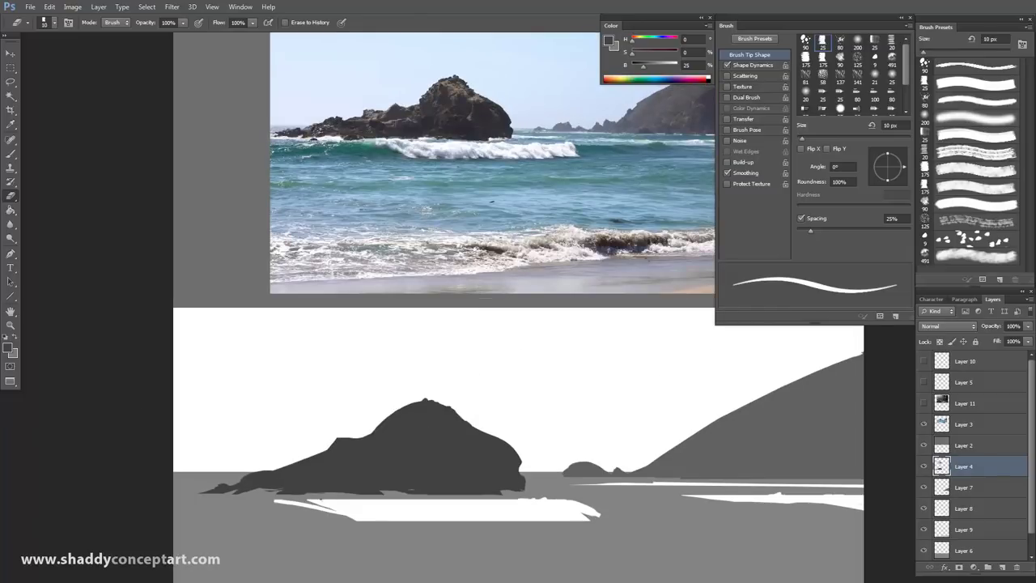
scroll(187, 426, down, 1)
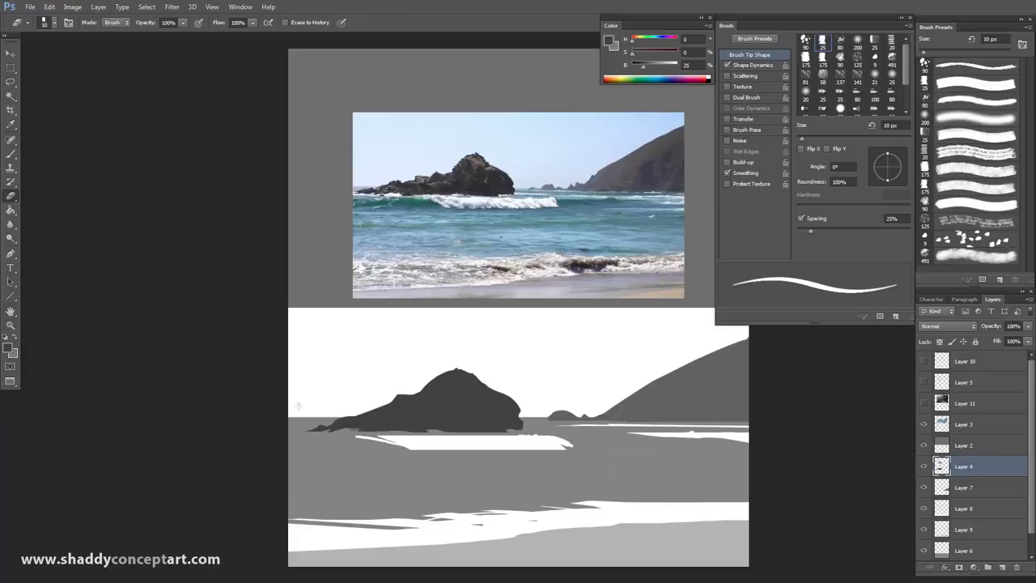
key(bracketright)
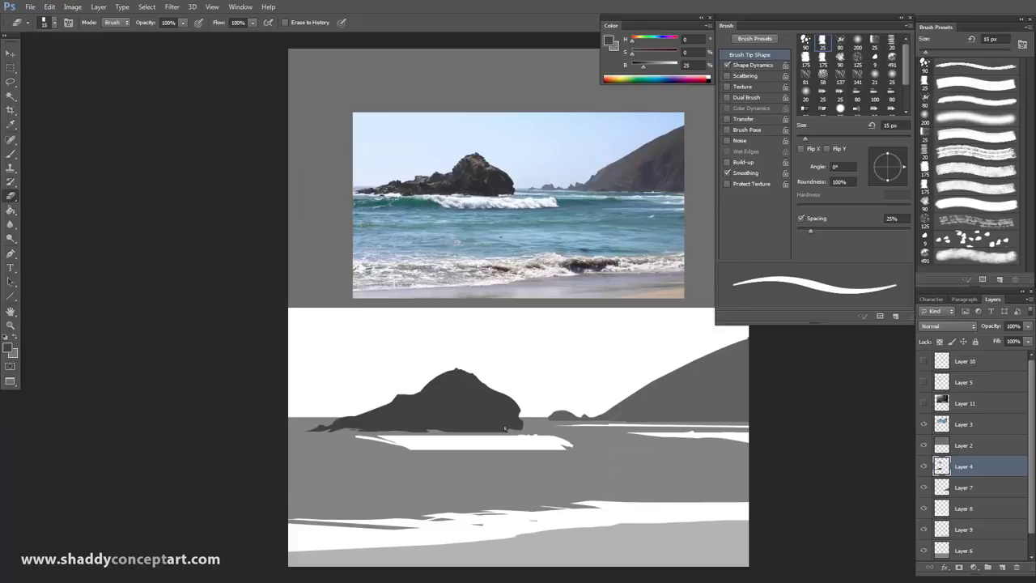
Touch up the rock's dark base near the waterline, varying the brush size between 6 and 45 px
key(b)
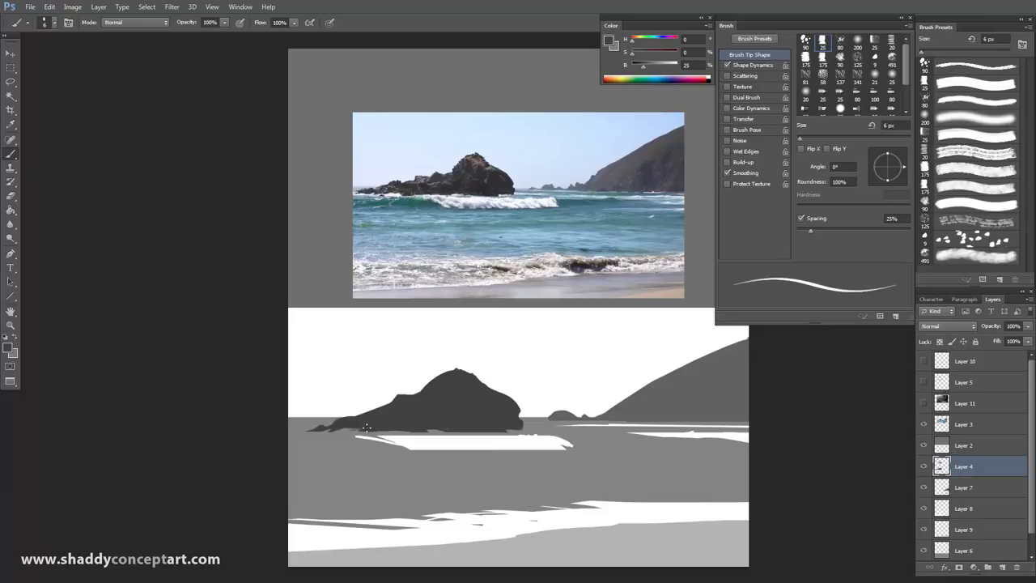
key(bracketright)
key(bracketright)
key(bracketright)
key(bracketright)
key(bracketright)
key(bracketright)
key(bracketright)
key(bracketright)
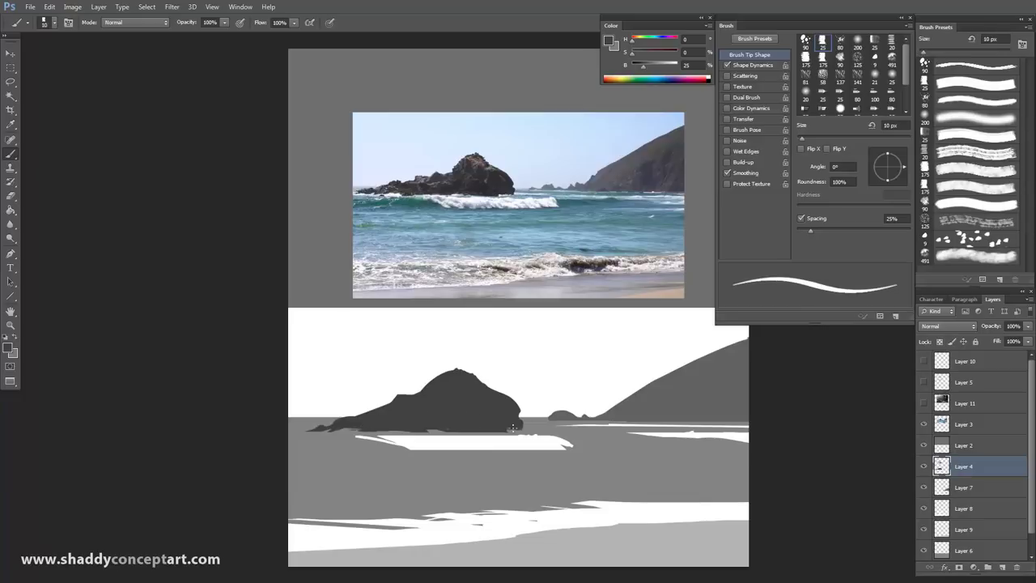
key(bracketleft)
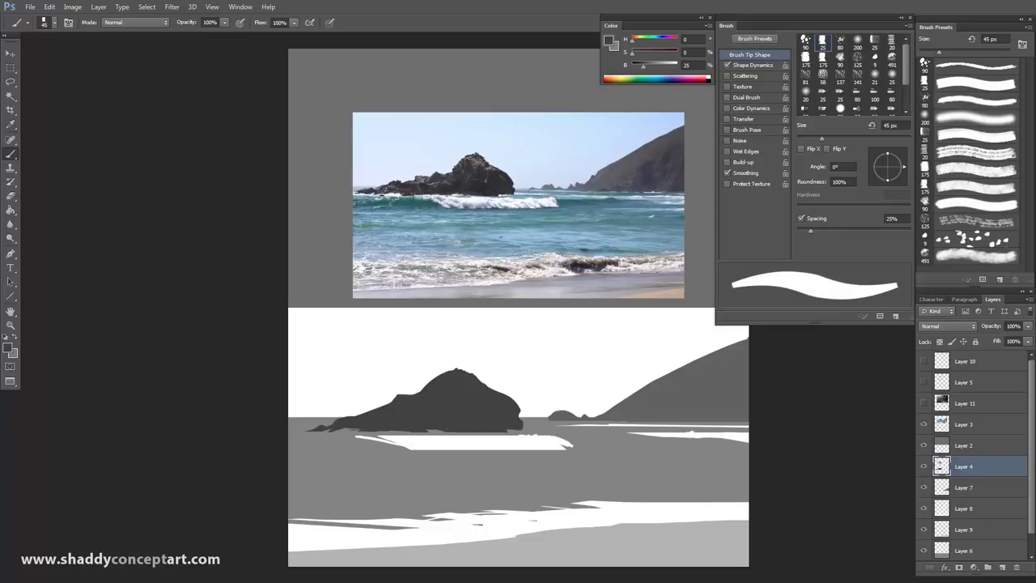
Examine the rock's outline and waterline in the ocean photo up close and compare them with the painted silhouette
key(ctrl+plus)
key(ctrl+plus)
drag(417, 89, 436, 286)
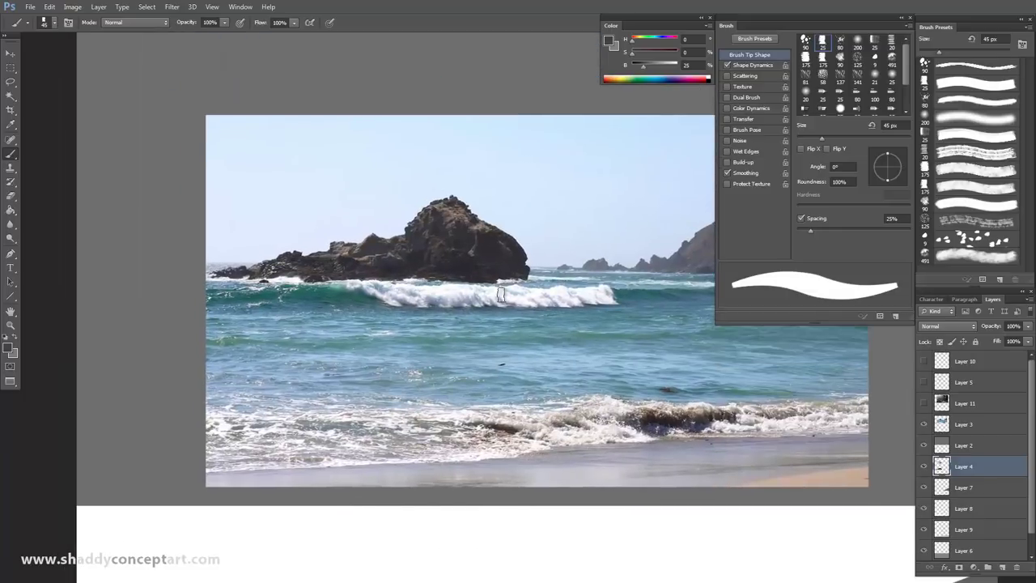
key(ctrl+plus)
key(ctrl+minus)
key(ctrl+minus)
key(ctrl+minus)
key(ctrl+minus)
mouse_move(289, 400)
mouse_down()
mouse_move(266, 369)
mouse_move(279, 416)
mouse_up()
key(ctrl+plus)
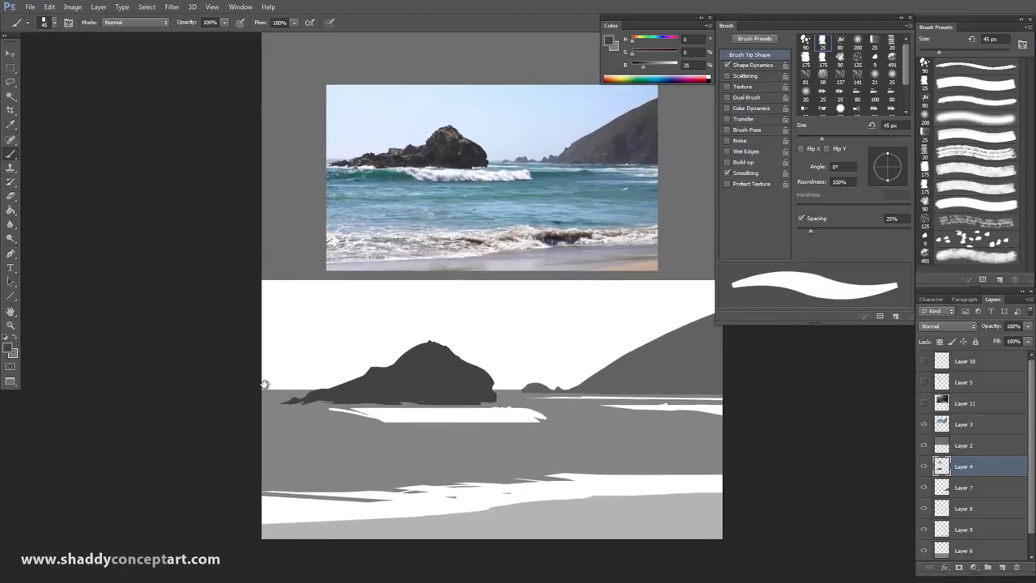
key(bracketright)
key(bracketright)
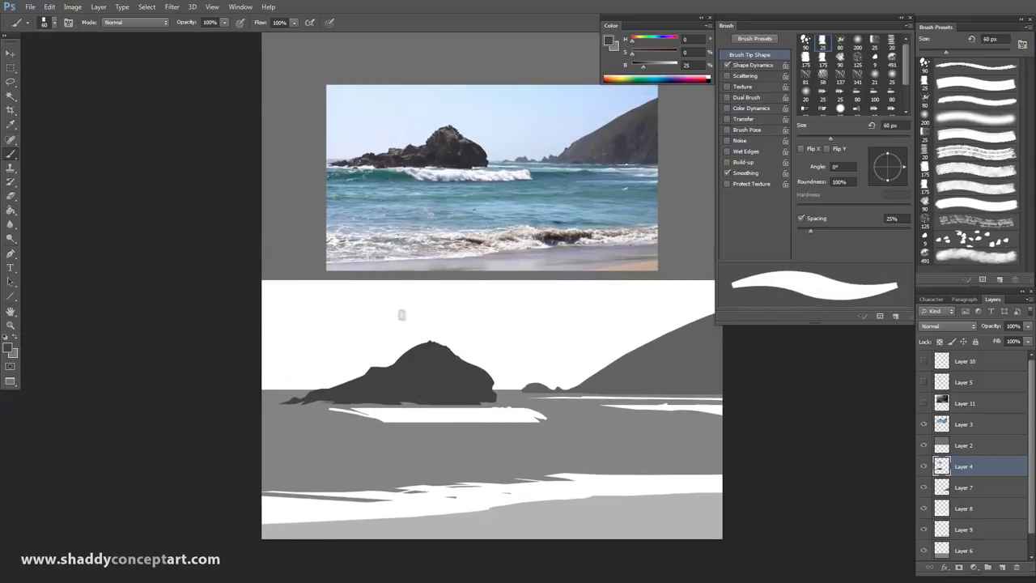
Select the rock's main peak on Layer 4 with a rectangular marquee and squeeze it slightly narrower from its left edge
click(924, 467)
click(924, 467)
click(10, 70)
drag(383, 322, 500, 397)
click(343, 347)
key(ctrl+z)
drag(385, 318, 500, 398)
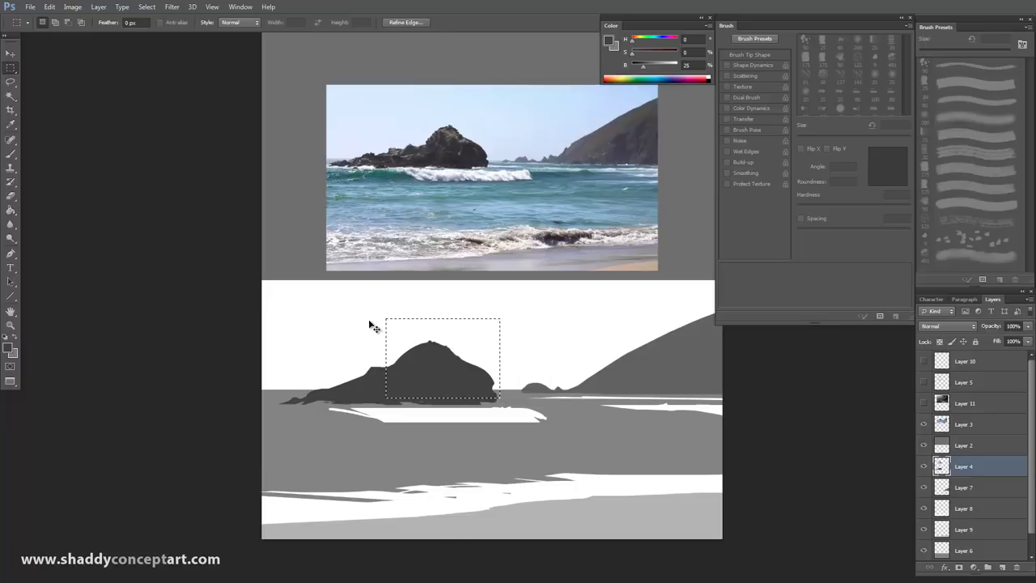
key(ctrl+t)
drag(386, 358, 397, 358)
key(Return)
key(ctrl+d)
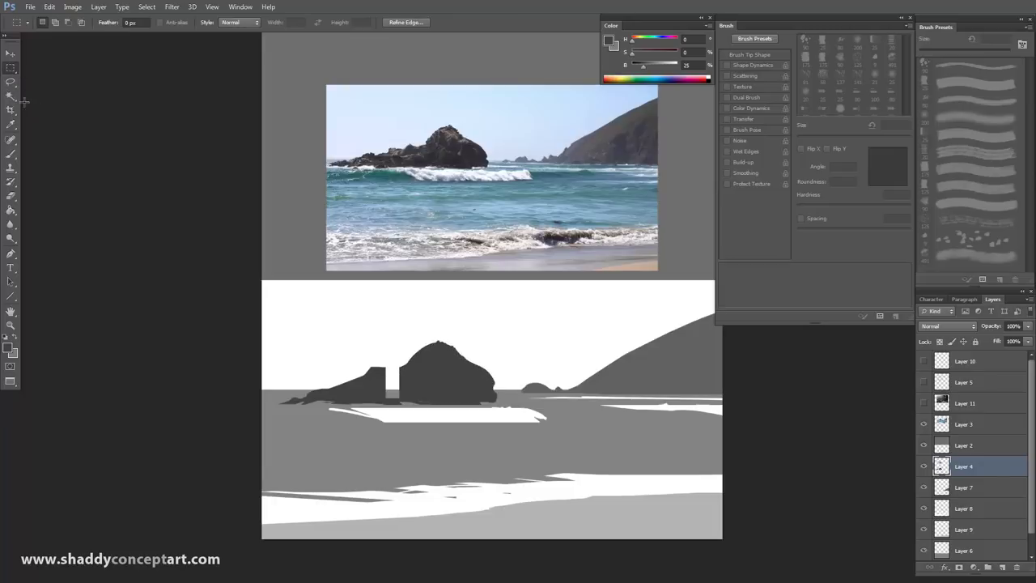
Fill the gap between the rock's left slope and its peak with dark gray, reducing the brush from 80 to 45 px
click(9, 154)
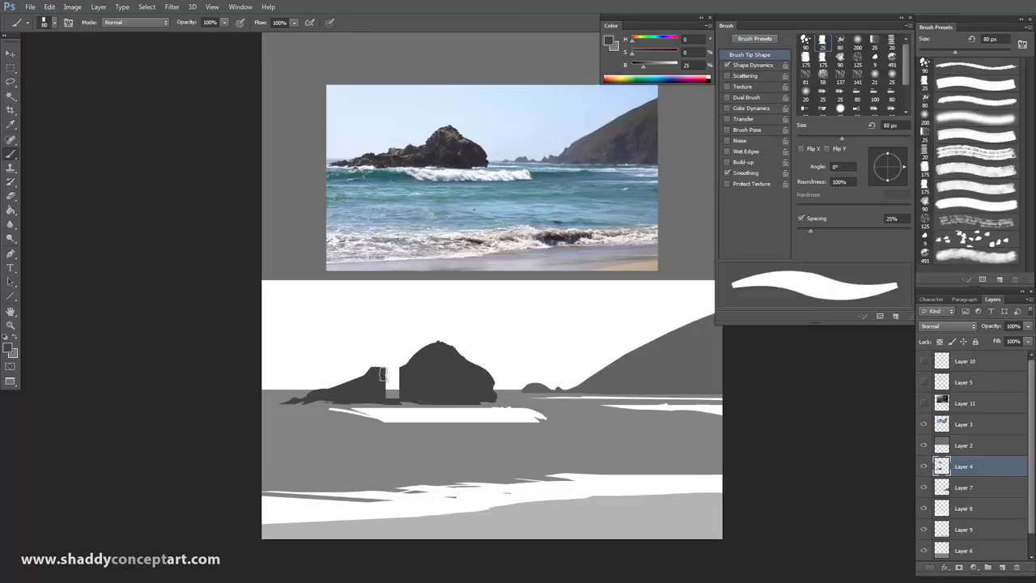
drag(387, 377, 403, 391)
key(bracketleft)
key(bracketleft)
key(bracketleft)
key(bracketleft)
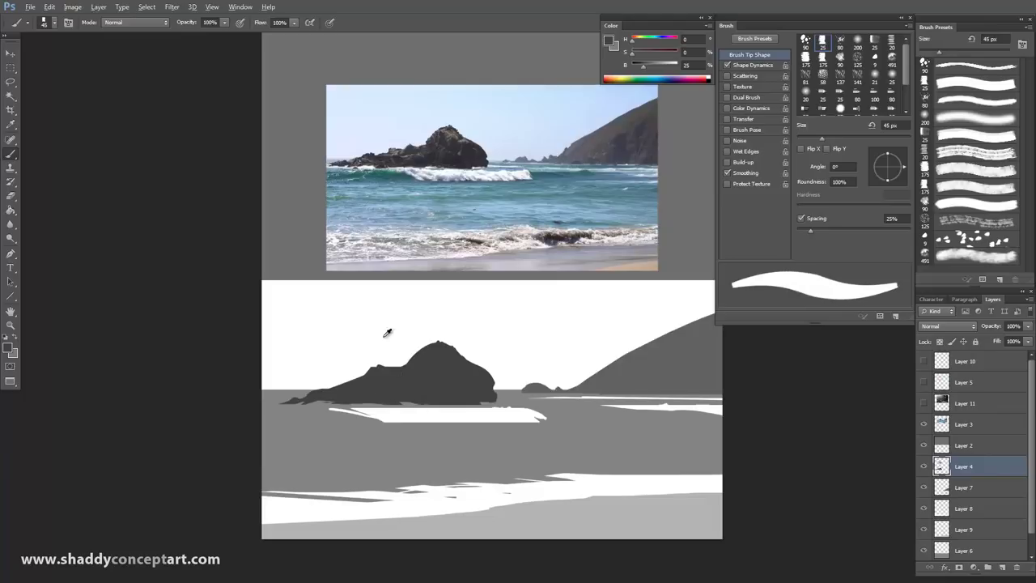
key(bracketright)
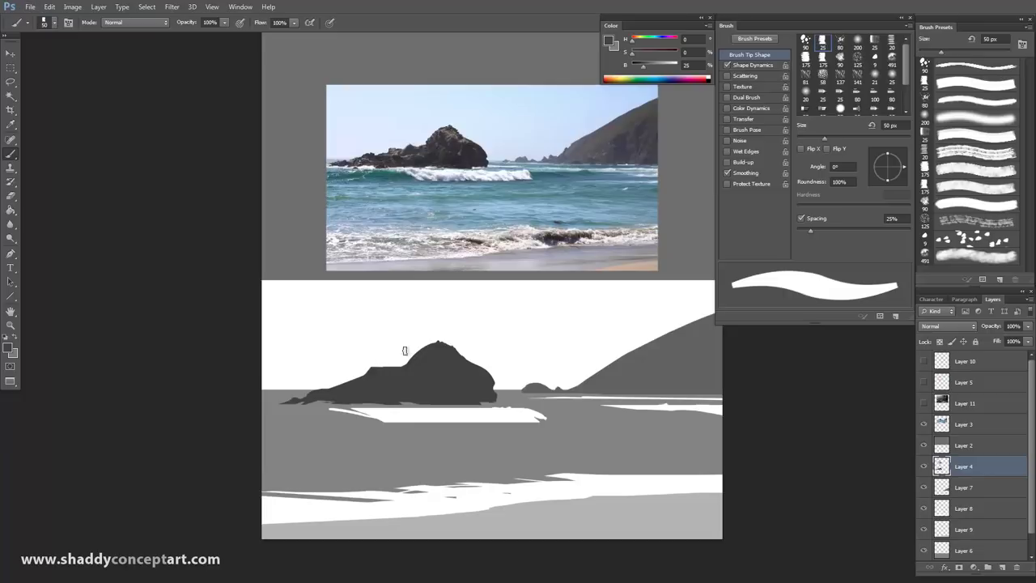
key(bracketleft)
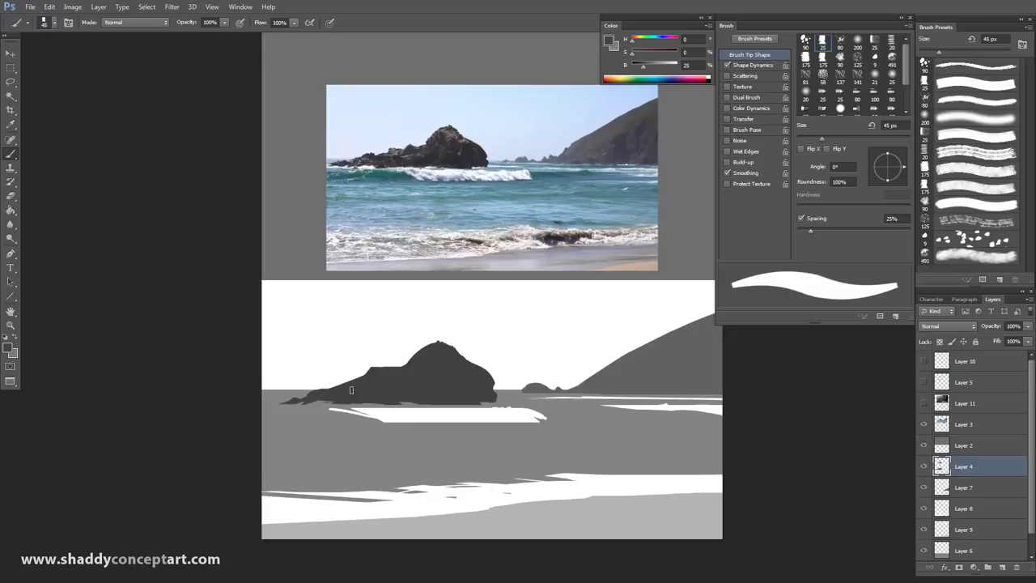
Trim the flat shoulder on the rock's left side into a smoother slope with a 45 px eraser
click(9, 196)
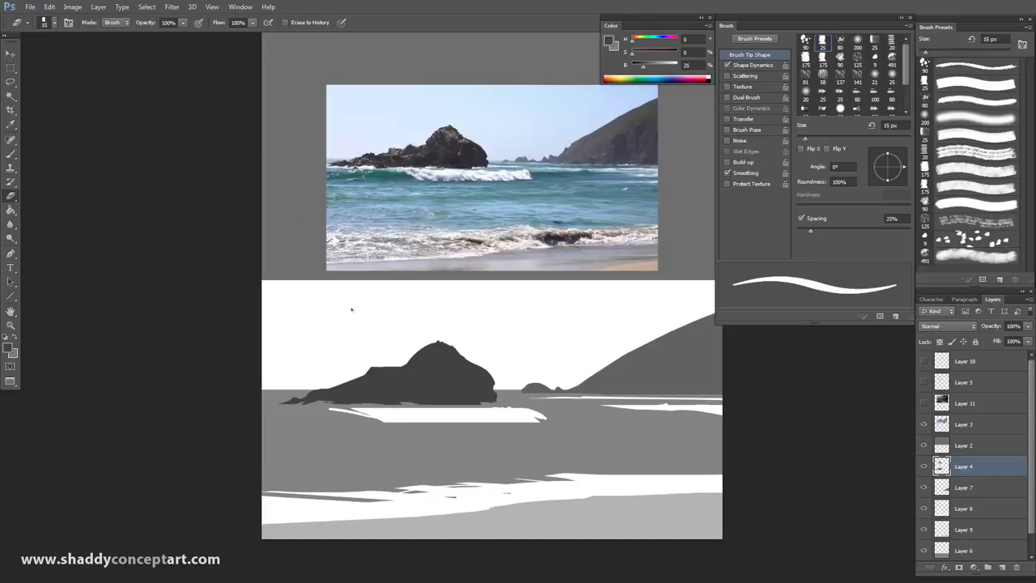
key(bracketright)
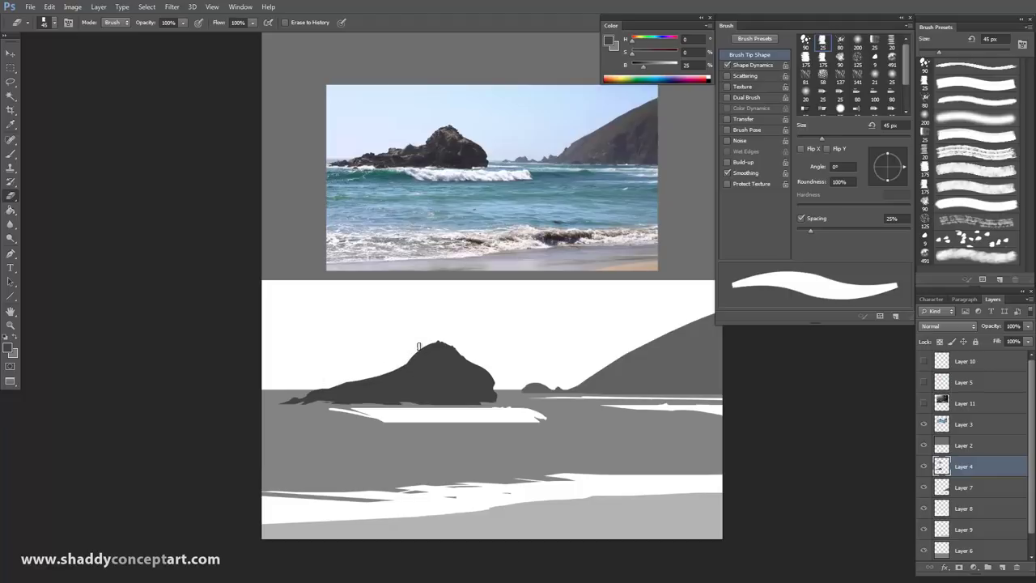
Carve a small notch where the rock's left slope meets its peak, reducing the eraser to 25 px
key(bracketleft)
key(bracketleft)
key(bracketleft)
key(bracketleft)
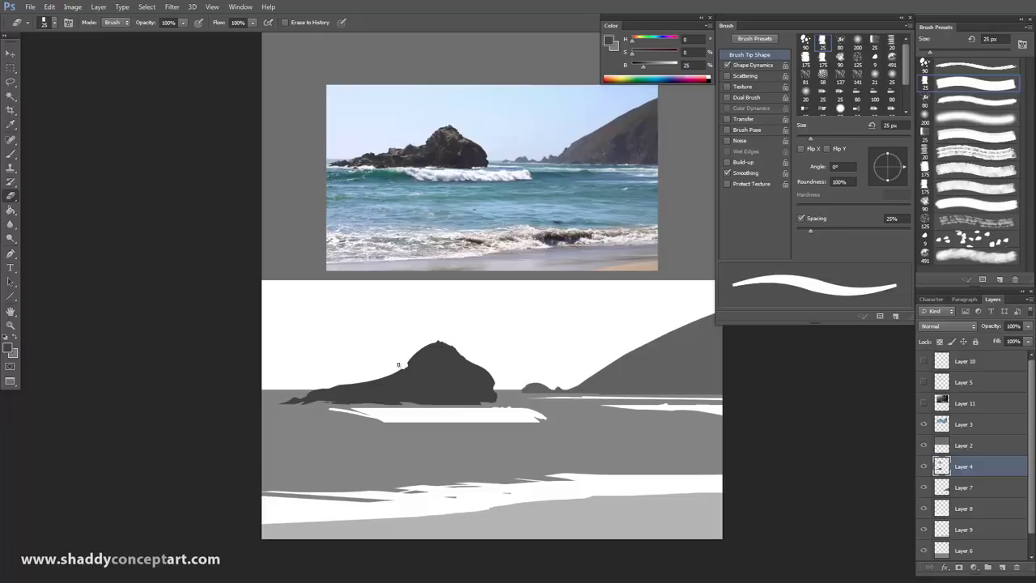
key(bracketright)
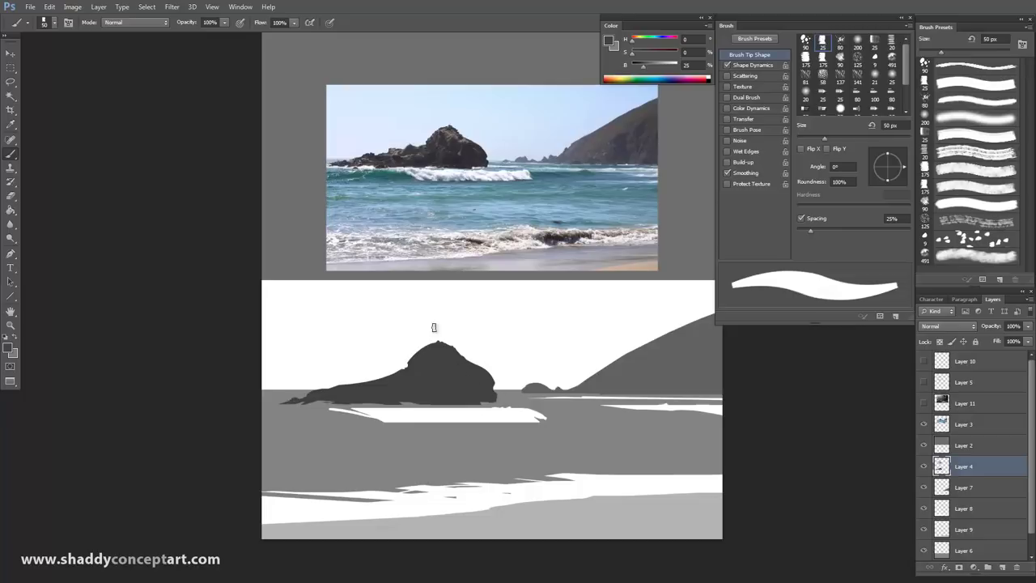
Paint a small pointed bump on the rock's left slope with a 45 px brush and trim it with a 30 px eraser
key(bracketleft)
drag(328, 387, 344, 375)
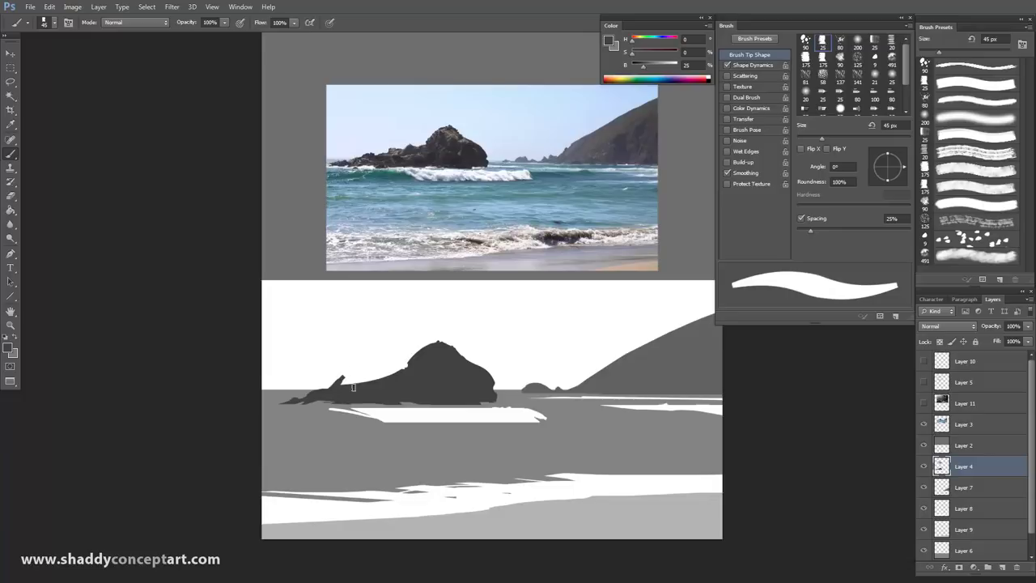
click(10, 197)
drag(351, 374, 337, 379)
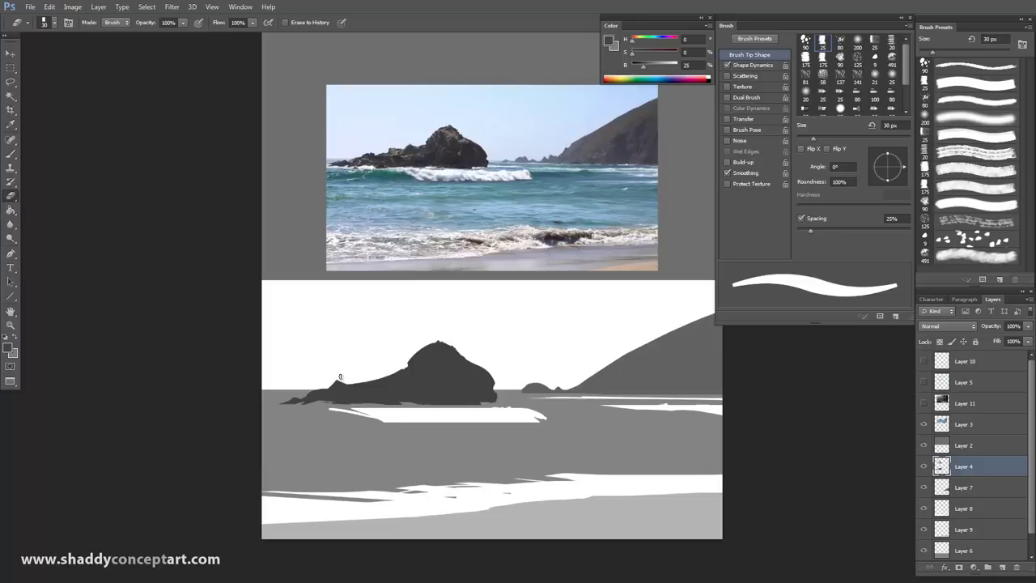
click(10, 153)
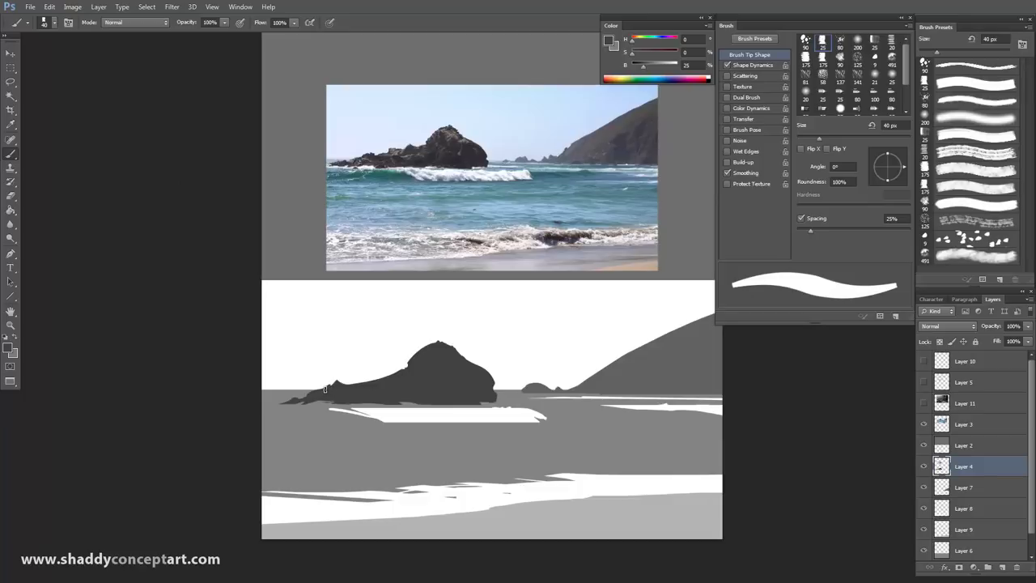
click(12, 196)
key(bracketright)
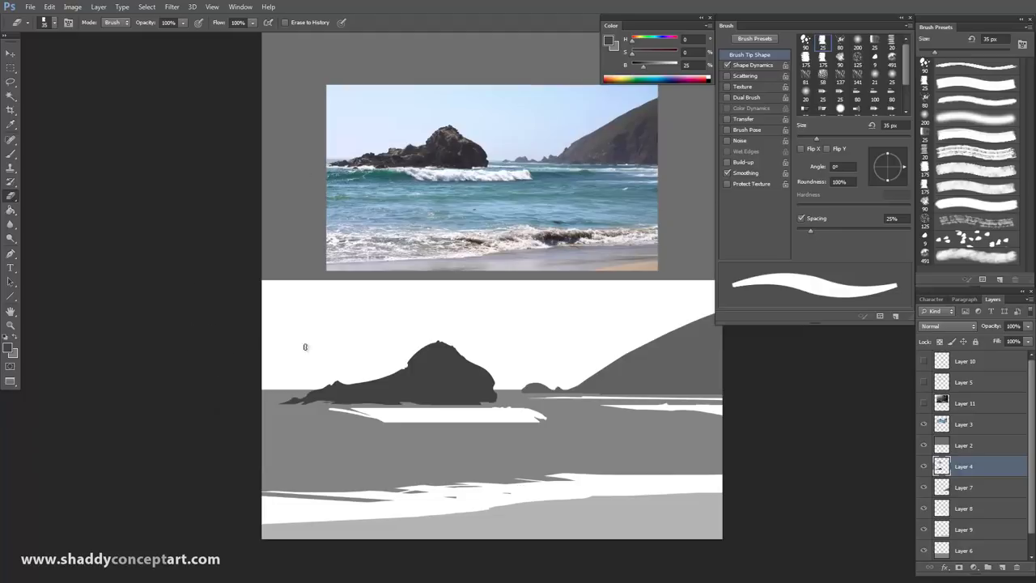
Examine the rock's low left end and outline in the ocean photo up close, and compare them with the painted silhouette
key(ctrl+plus)
drag(195, 490, 243, 531)
key(ctrl+plus)
drag(331, 391, 429, 566)
key(ctrl+plus)
drag(391, 332, 373, 429)
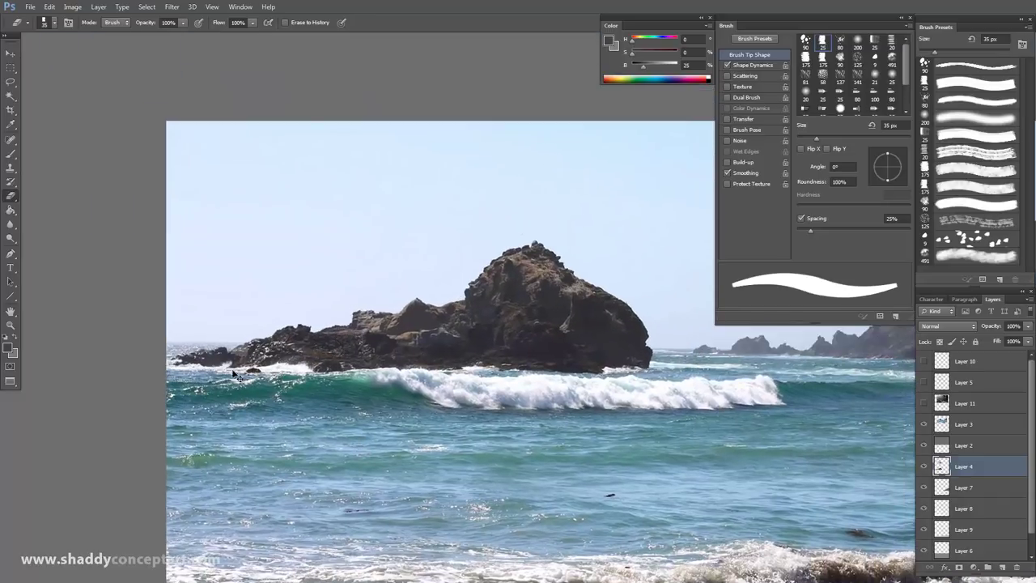
key(ctrl+minus)
key(ctrl+minus)
drag(201, 440, 197, 132)
Refine the painted left slope around the small bump, reducing the dark gray brush from 35 to 20 px
drag(337, 352, 353, 353)
key(b)
key(bracketleft)
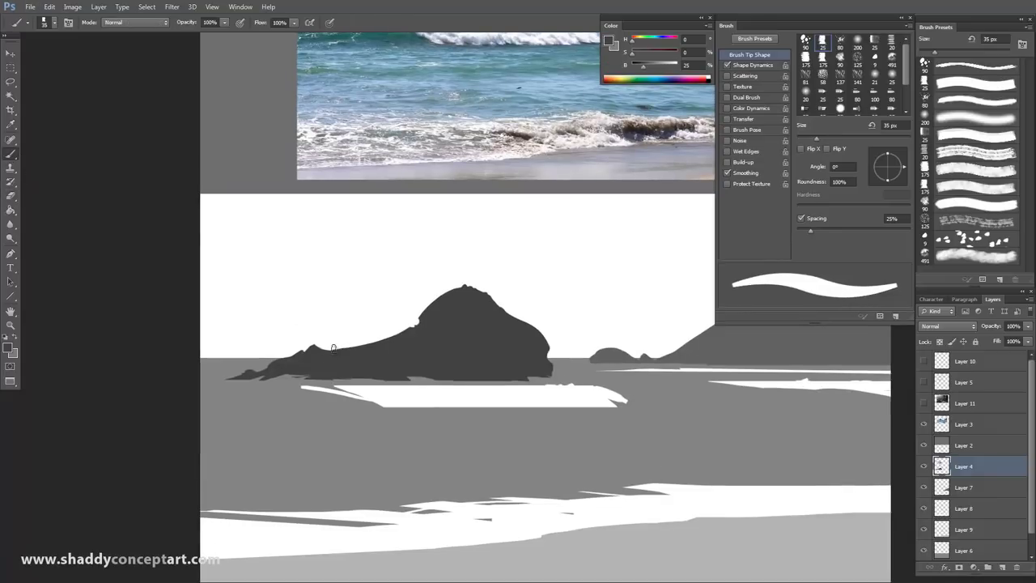
scroll(282, 404, down, 3)
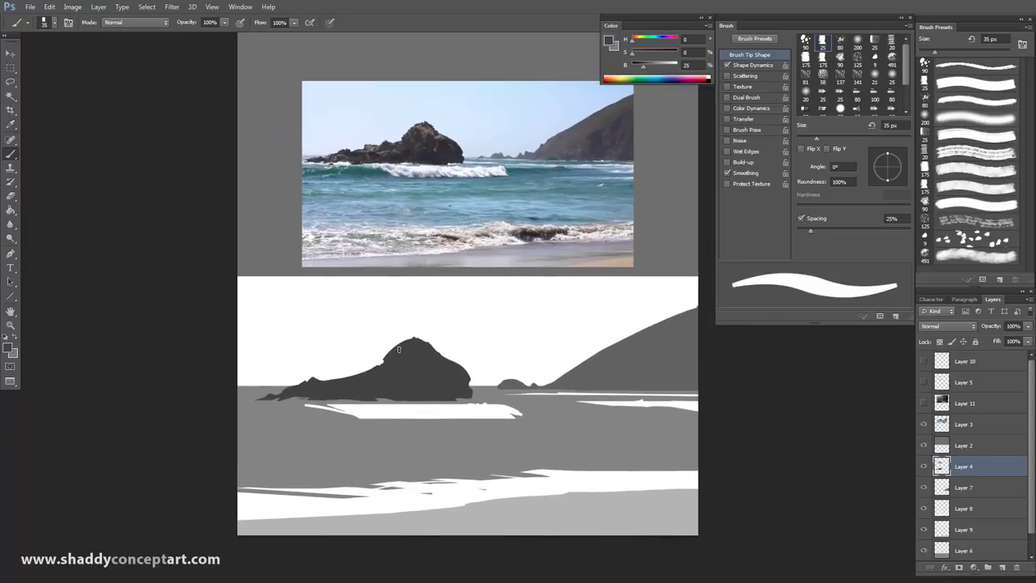
key(bracketleft)
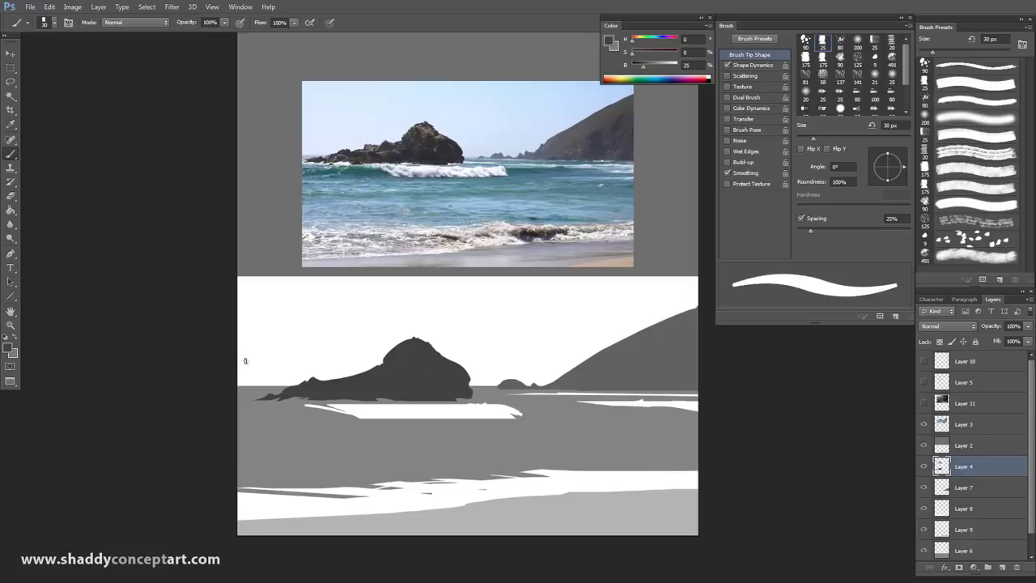
key(bracketleft)
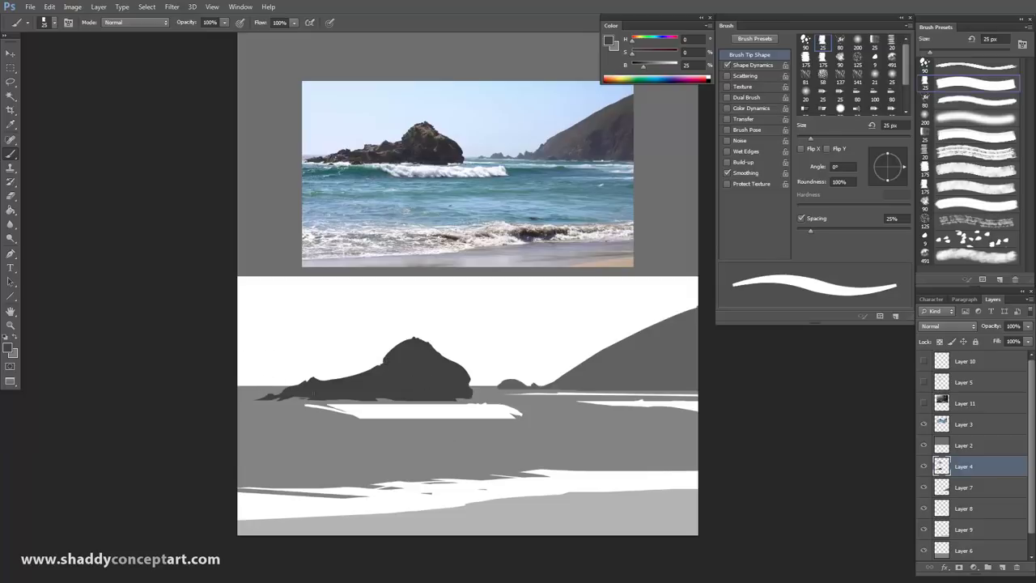
key(bracketleft)
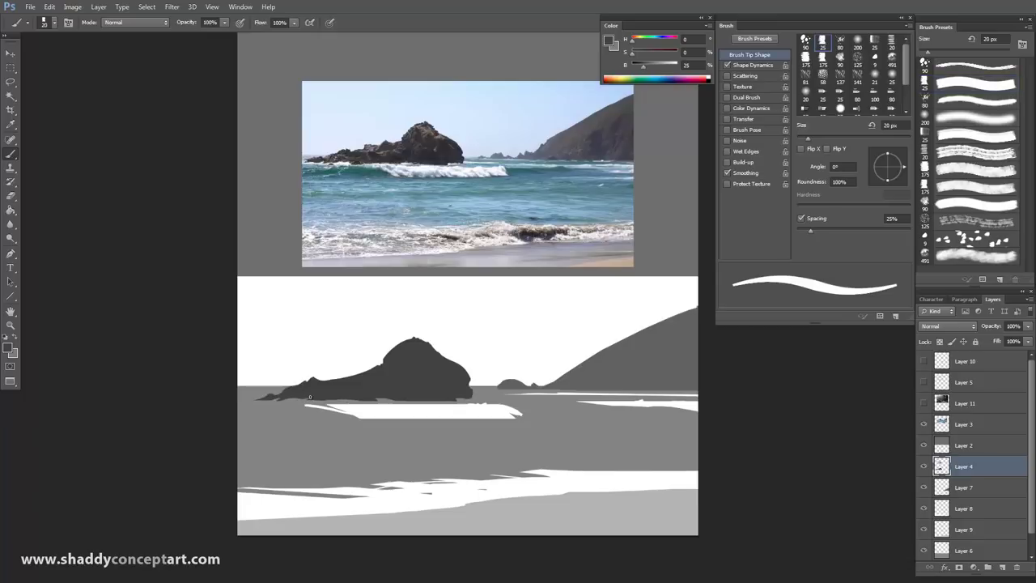
Thicken the rock's low left end near the horizon with a 35 px dark gray brush
key(bracketright)
key(bracketright)
key(bracketright)
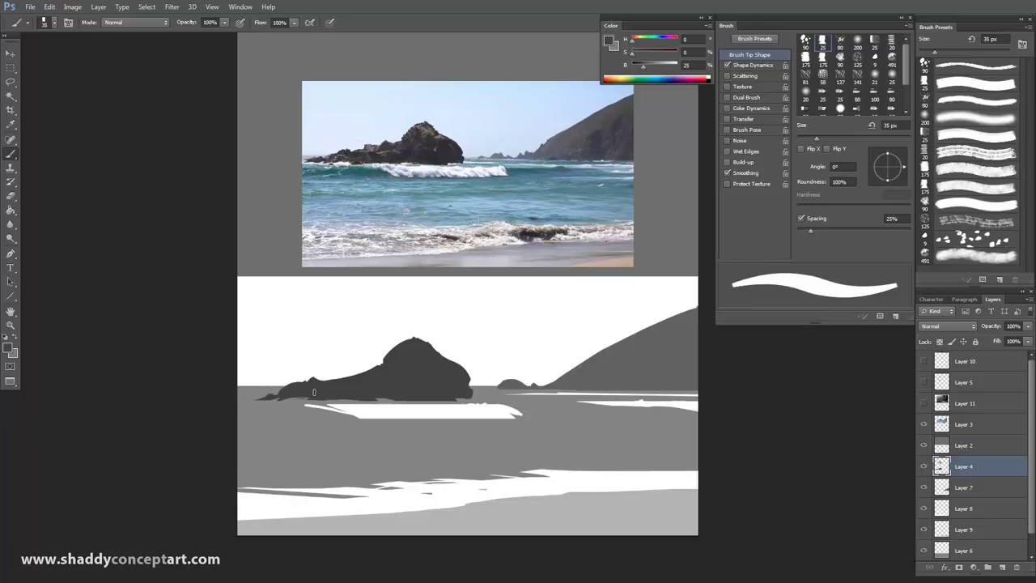
key(ctrl+minus)
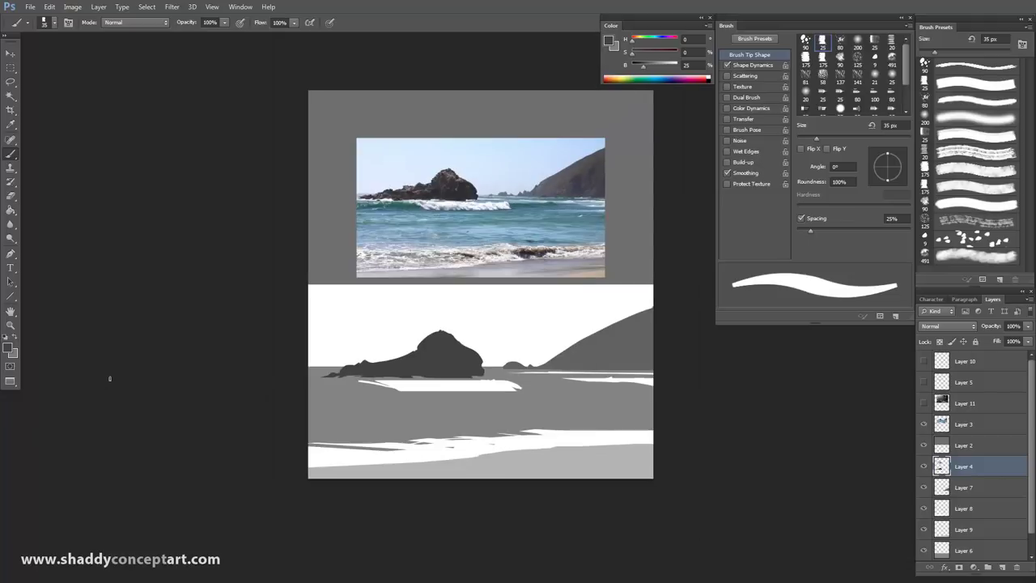
Fill and reshape the rock's left tail with a 25 px brush, undoing the stray scribble over the distant hill
key(ctrl+plus)
key(bracketleft)
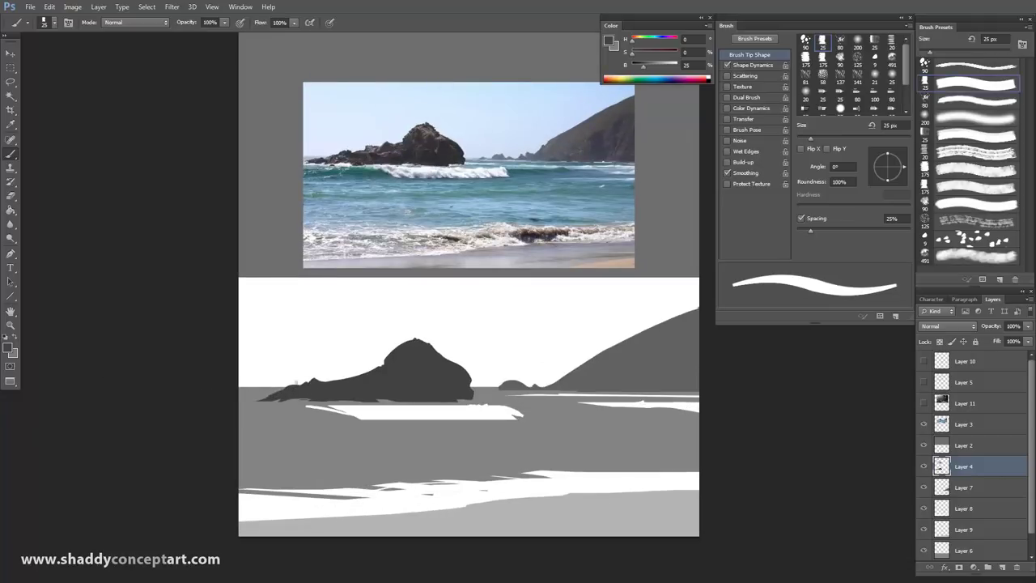
key(ctrl+minus)
key(ctrl+plus)
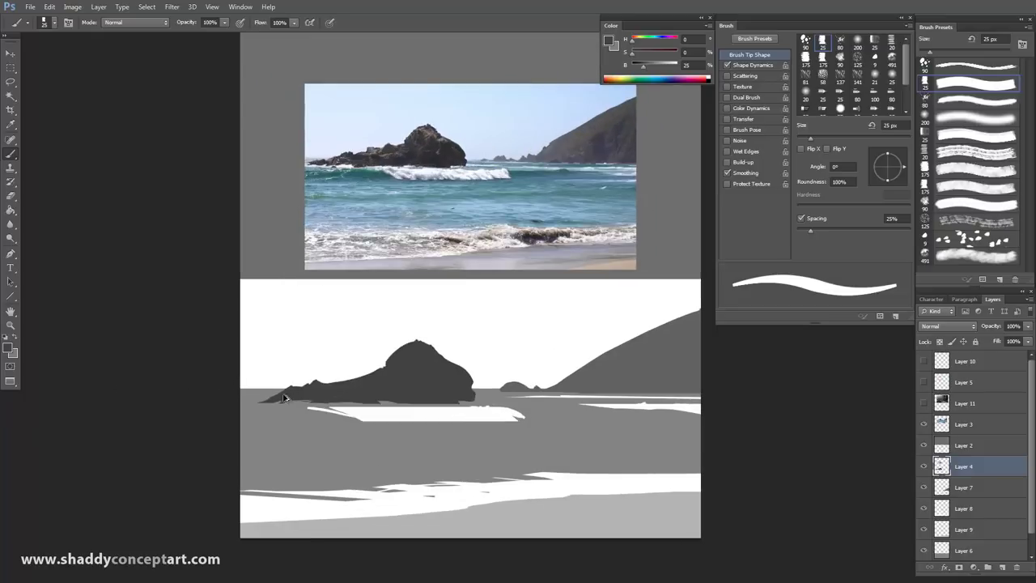
drag(643, 346, 613, 290)
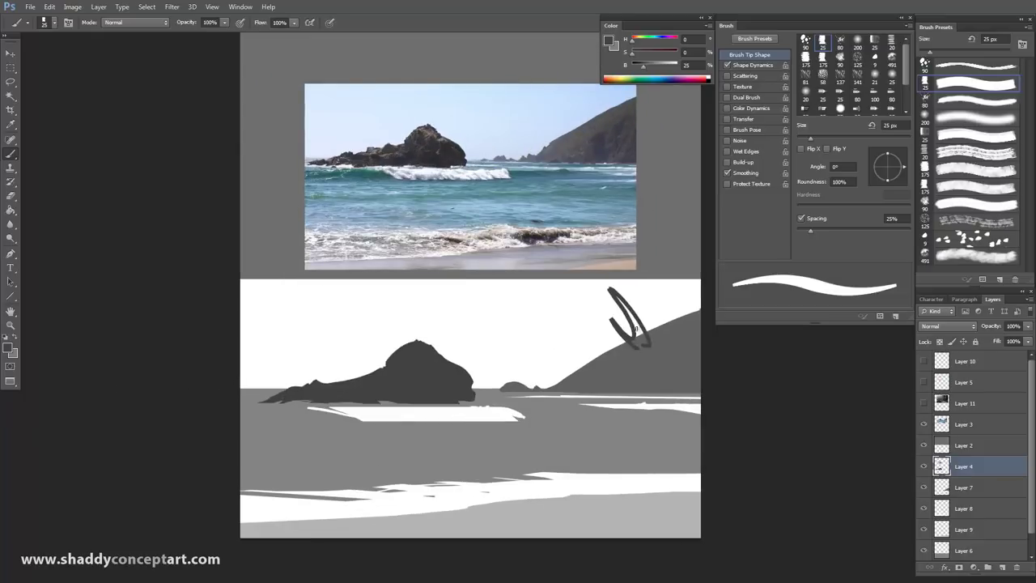
key(ctrl+z)
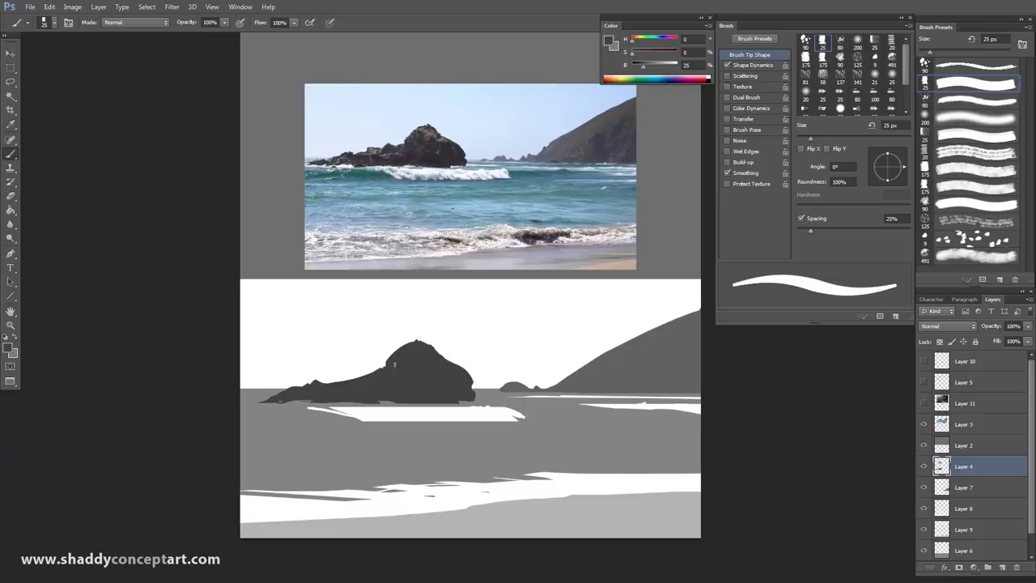
key(ctrl+minus)
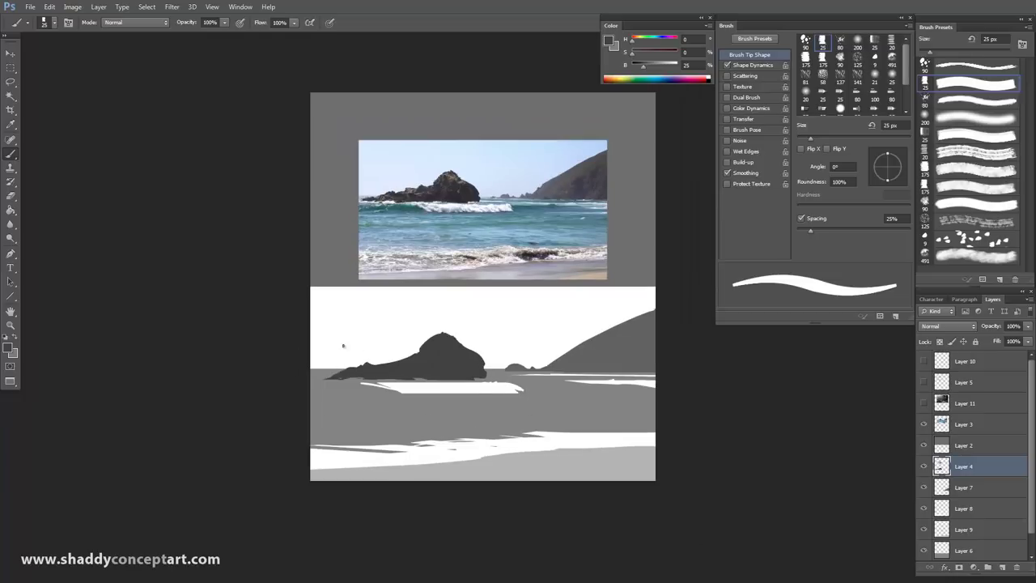
key(ctrl+plus)
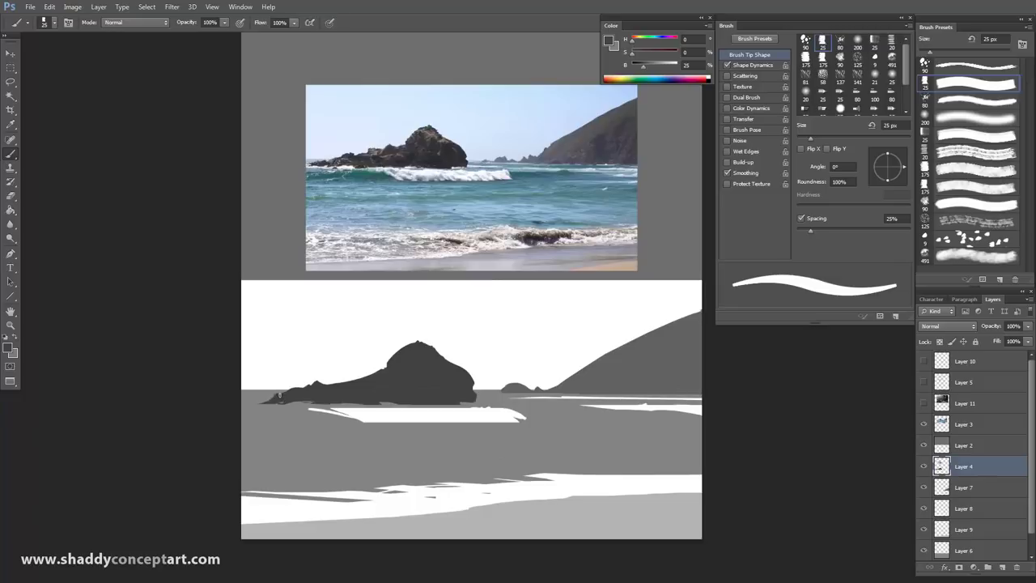
key(ctrl+minus)
key(ctrl+plus)
Trim the rock's left tip into a thinner point, alternating the eraser with a 15 px brush
click(10, 195)
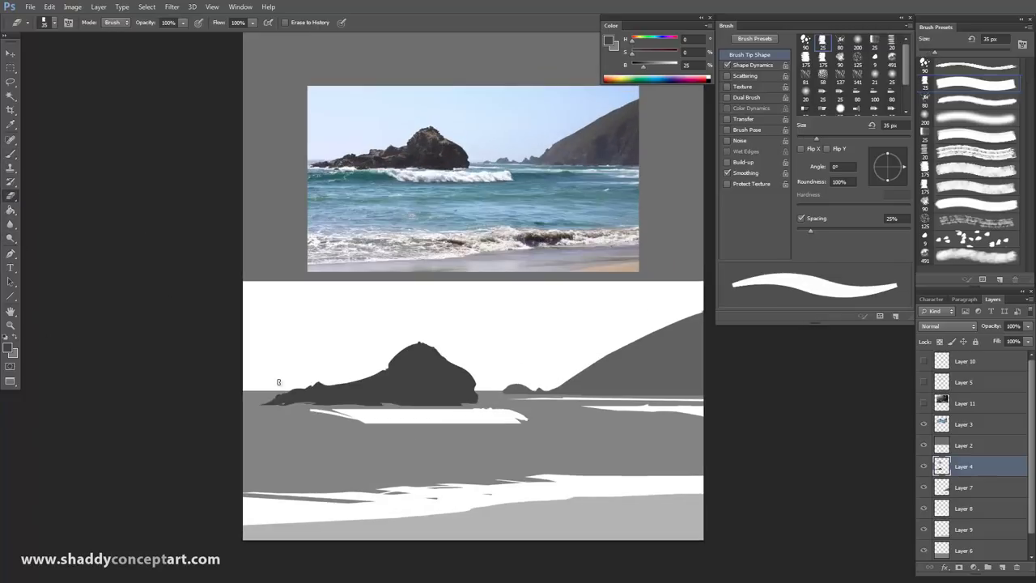
key(bracketleft)
click(11, 154)
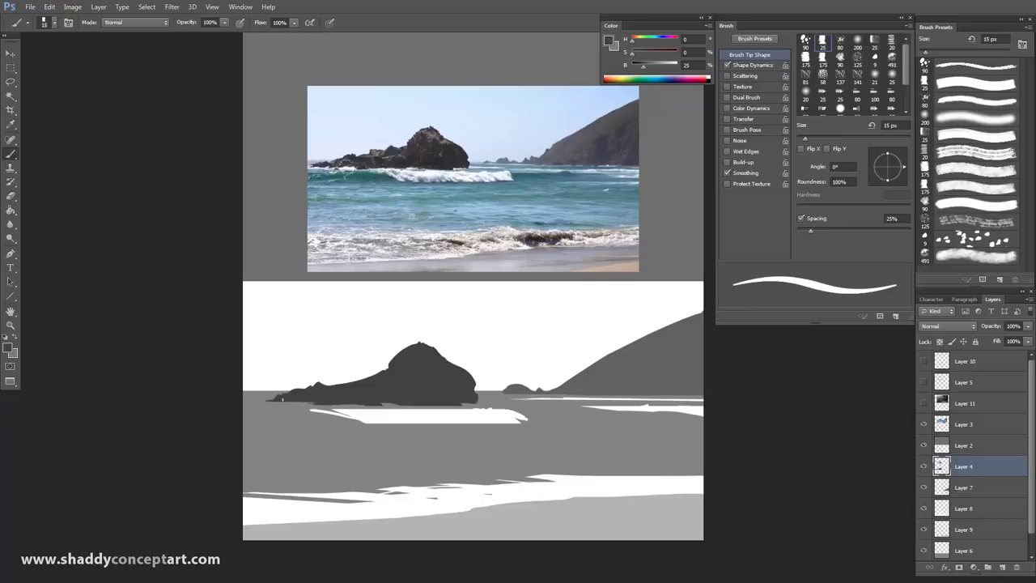
key(e)
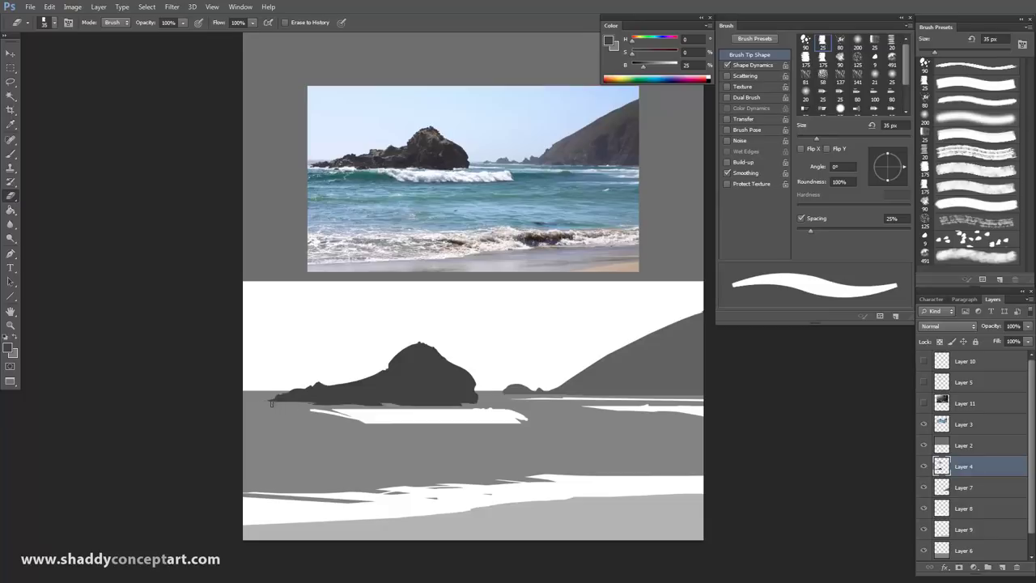
key(bracketleft)
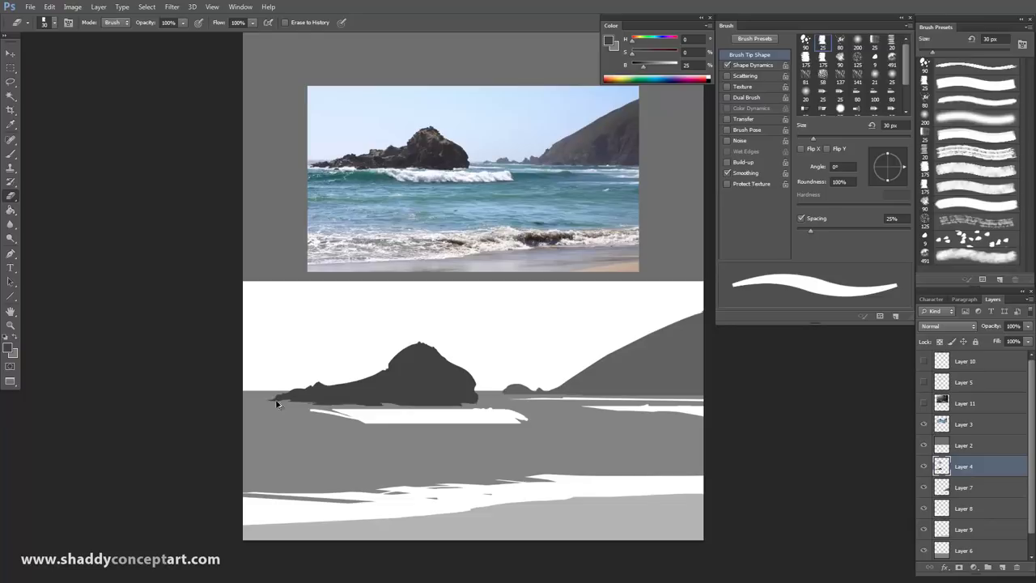
Rework the underside of the left tip with a 15 px brush and clean off the excess with a 30 to 35 px eraser
key(b)
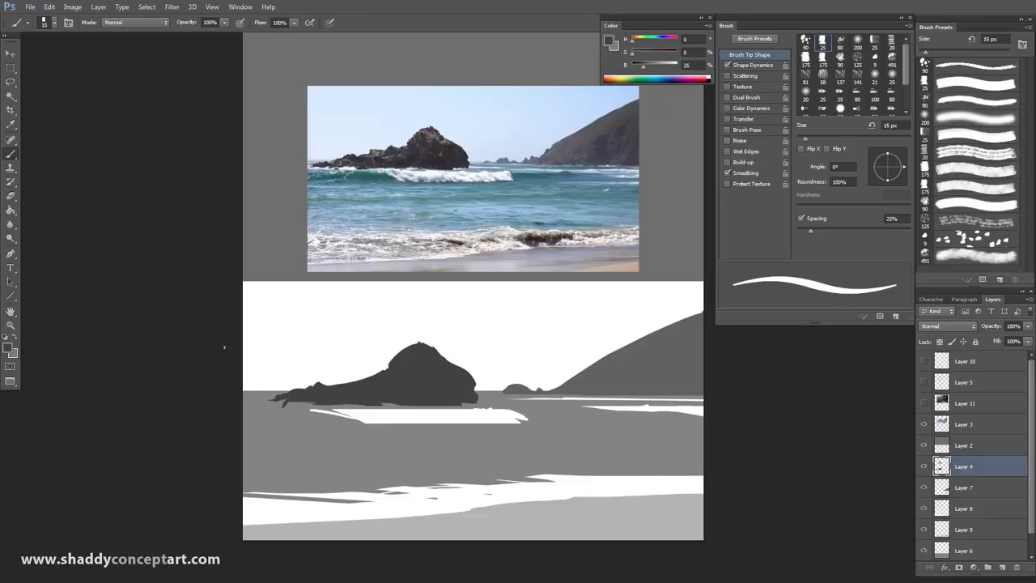
click(10, 195)
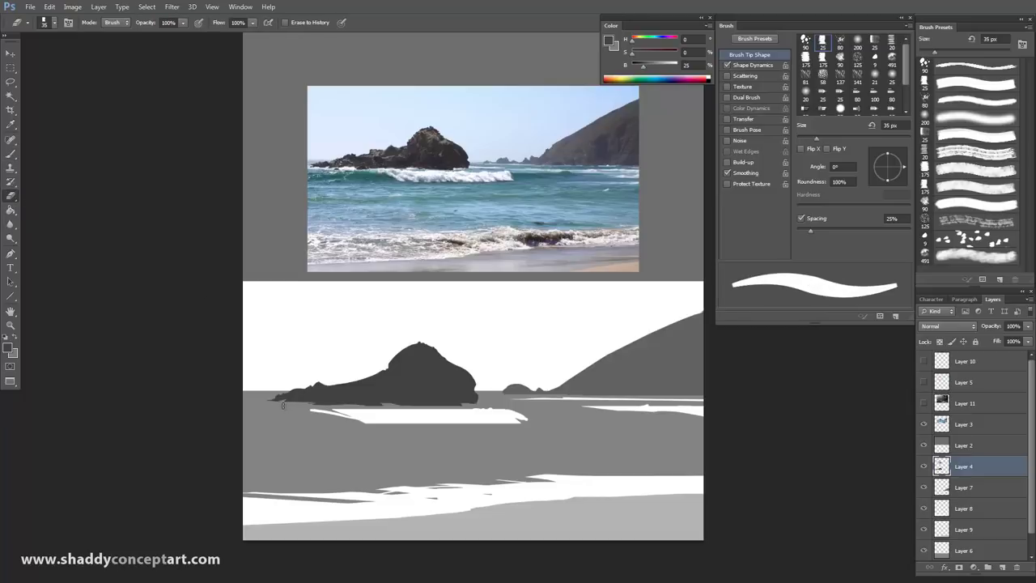
key(bracketleft)
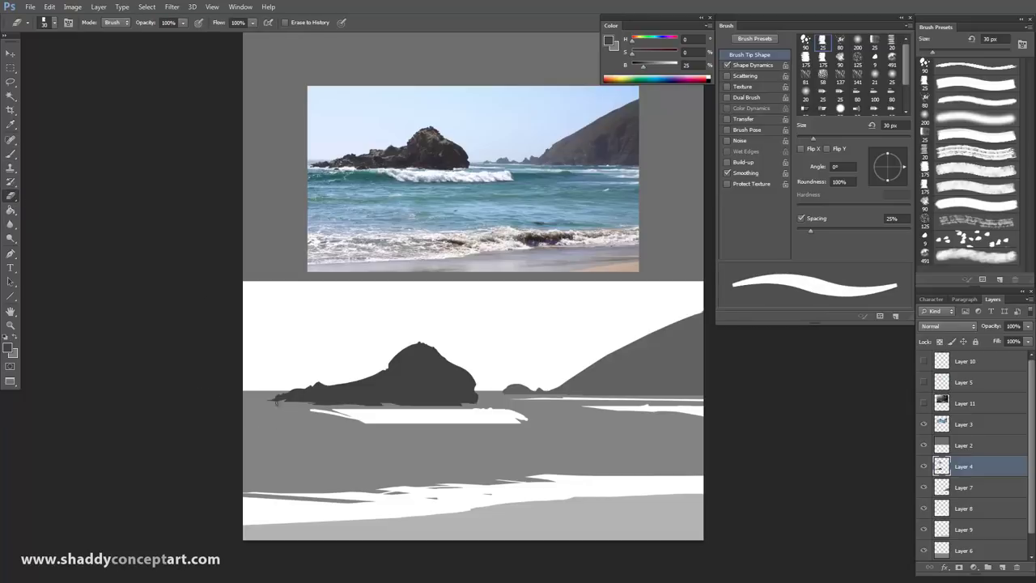
key(bracketright)
key(bracketright)
key(bracketright)
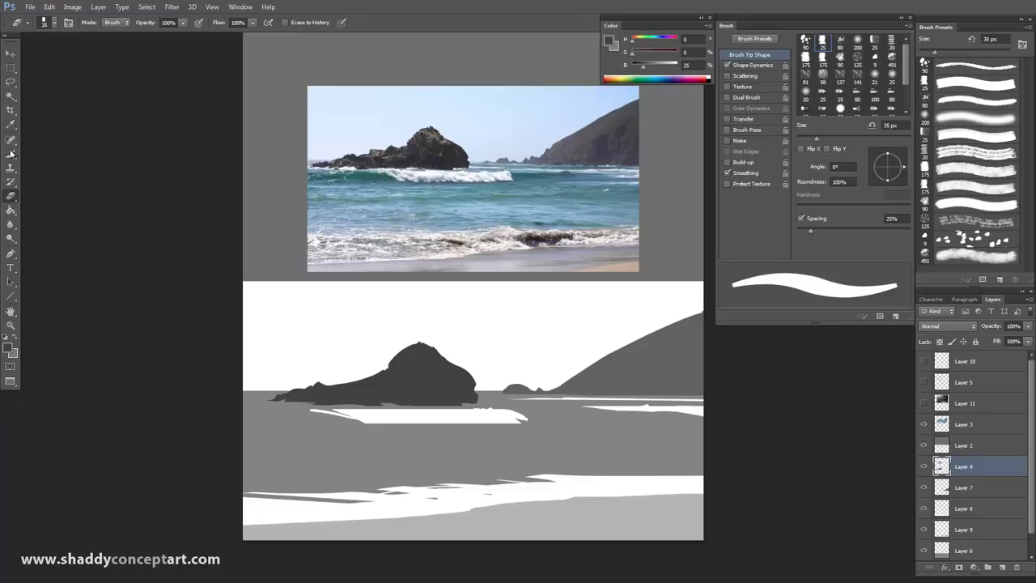
Fill the rock's base beside the left tail with a 30 px brush and trim its underside with a 30 px eraser
key(bracketleft)
key(bracketleft)
key(bracketleft)
key(bracketleft)
key(bracketleft)
key(bracketleft)
key(bracketleft)
key(bracketleft)
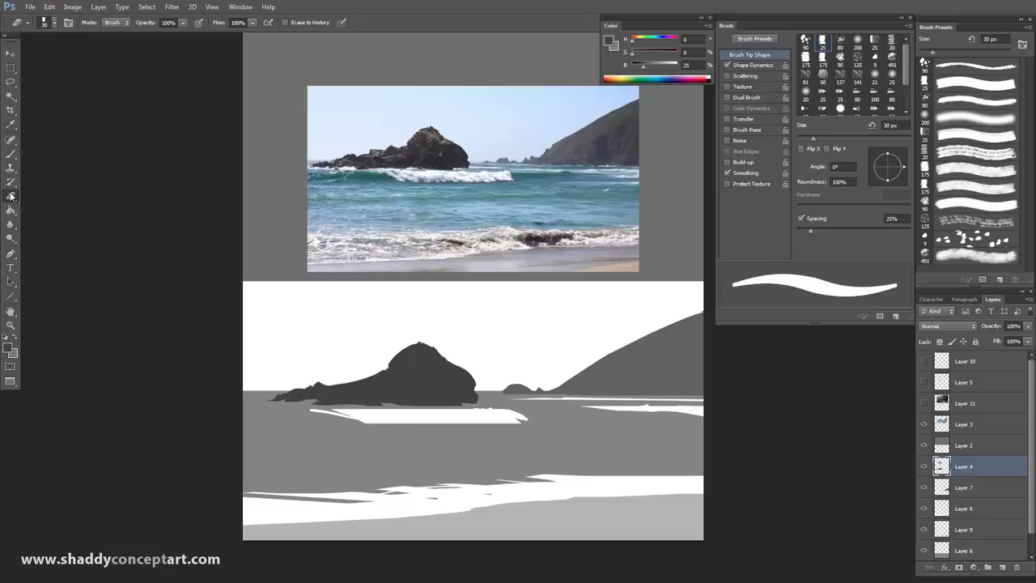
key(b)
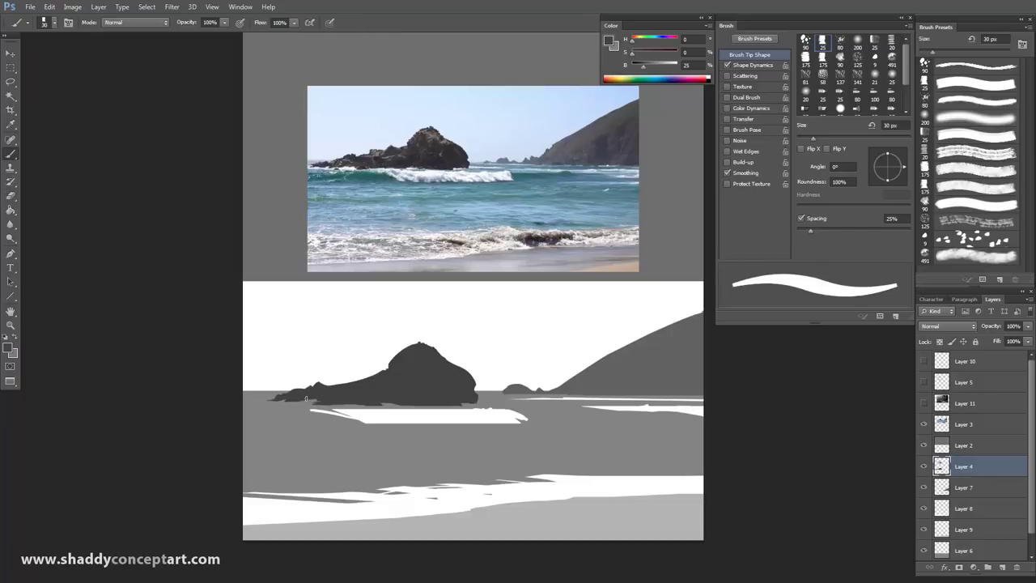
drag(319, 398, 305, 409)
key(e)
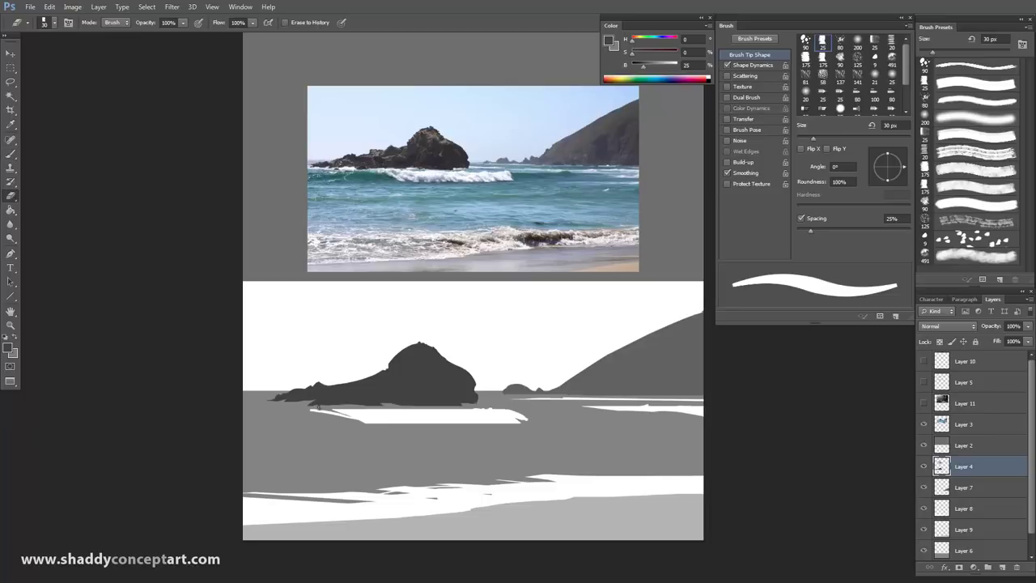
drag(312, 408, 298, 407)
Touch up the small waterline gaps near the rock's left tail in dark gray, reducing the brush from 35 to 9 px
click(11, 153)
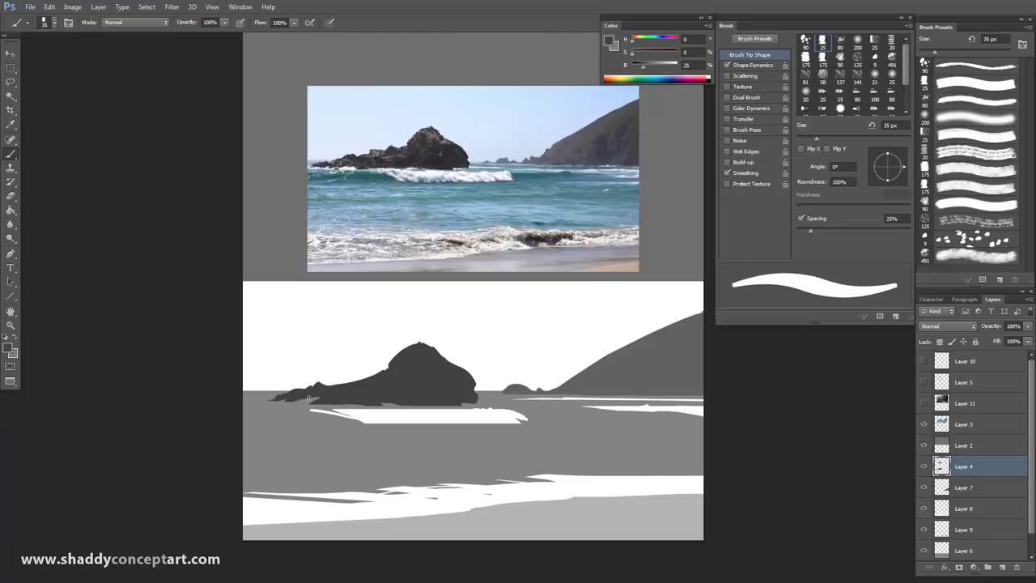
key(bracketleft)
key(bracketleft)
key(bracketleft)
key(bracketleft)
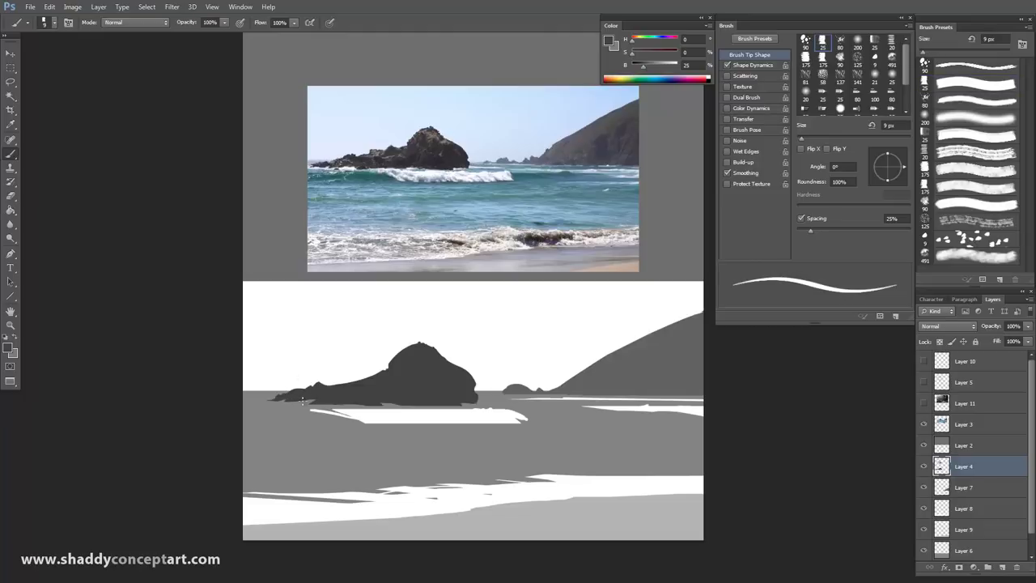
key(ctrl+minus)
key(ctrl+plus)
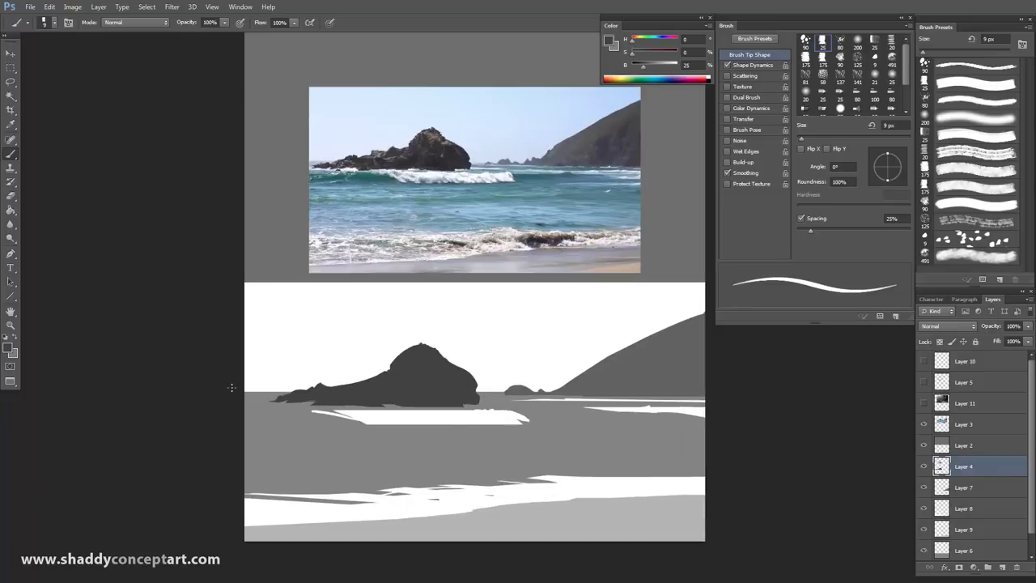
Touch up the rock's right base and the notch on its left shoulder in dark gray with a 10 to 20 px brush
key(ctrl+plus)
key(bracketright)
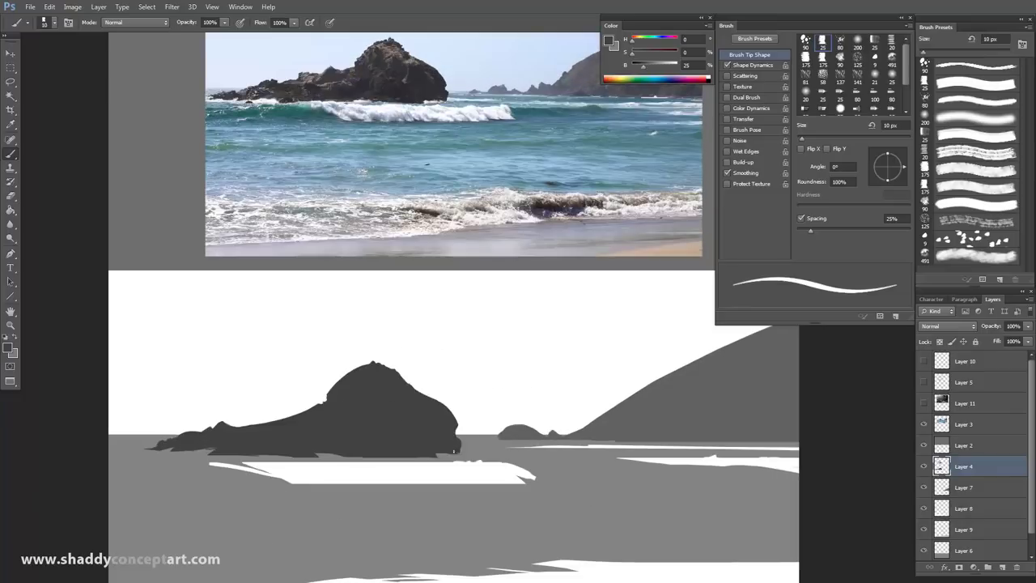
key(bracketright)
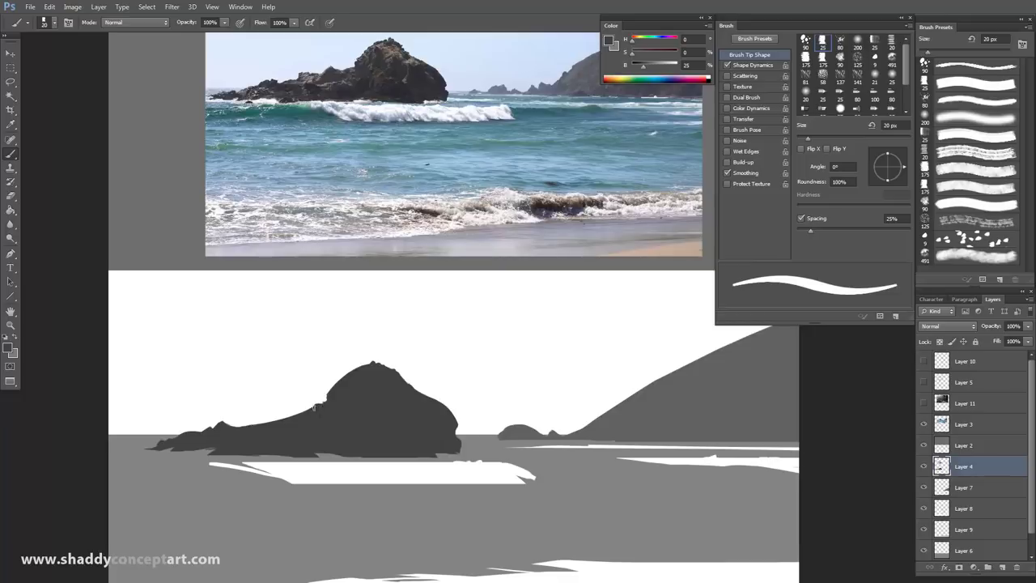
key(ctrl+minus)
key(ctrl+plus)
key(bracketright)
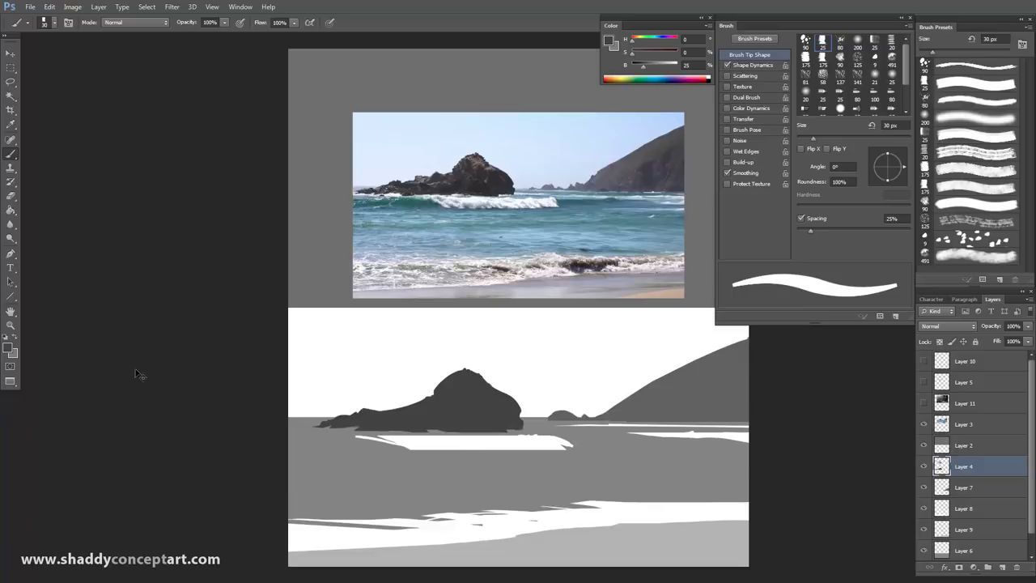
Examine the rock in the photo reference up close, from its left tail across the peak to its right edge
key(ctrl+minus)
key(ctrl+minus)
key(ctrl+minus)
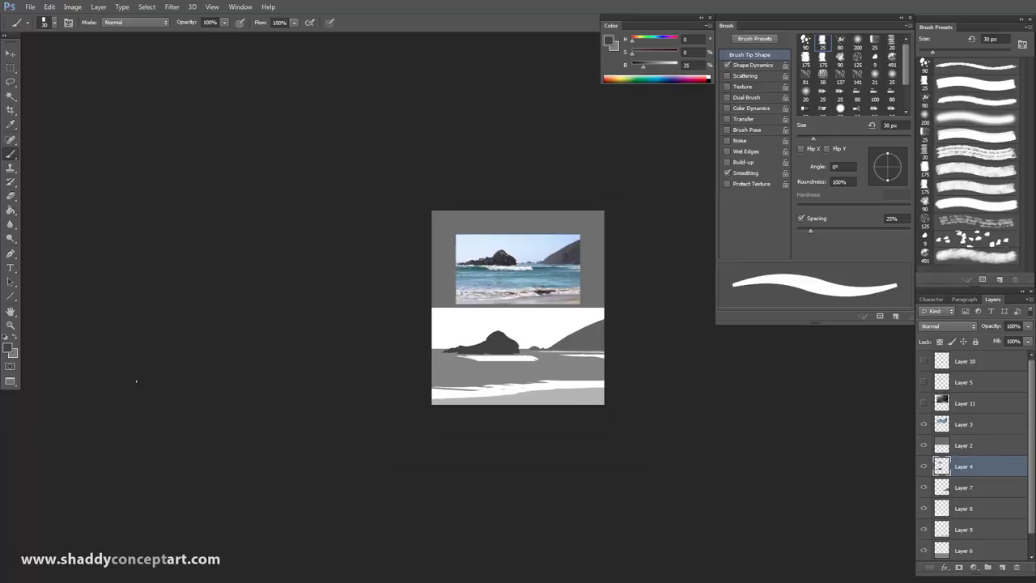
key(ctrl+plus)
key(ctrl+plus)
key(ctrl+plus)
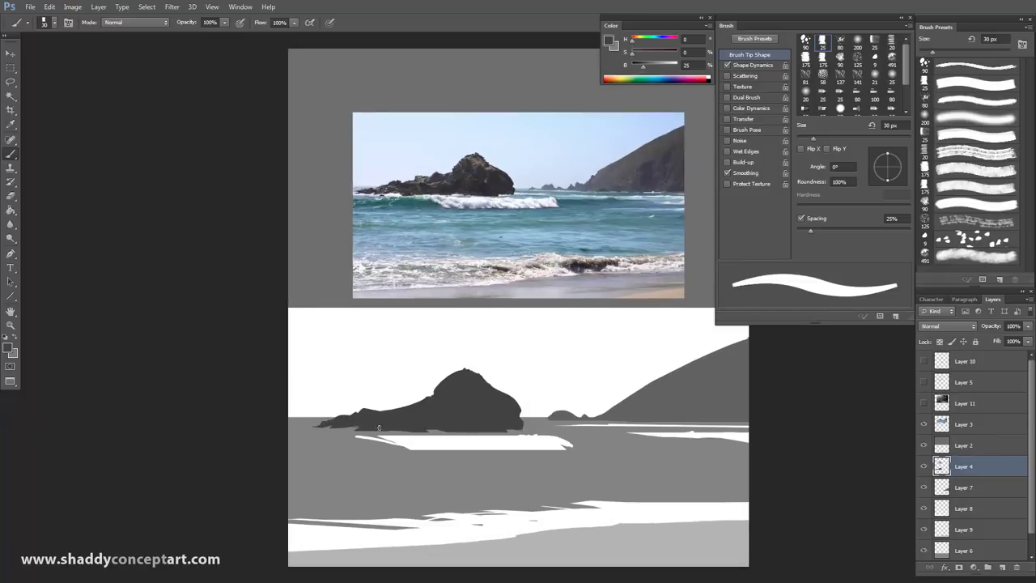
key(ctrl+plus)
key(ctrl+plus)
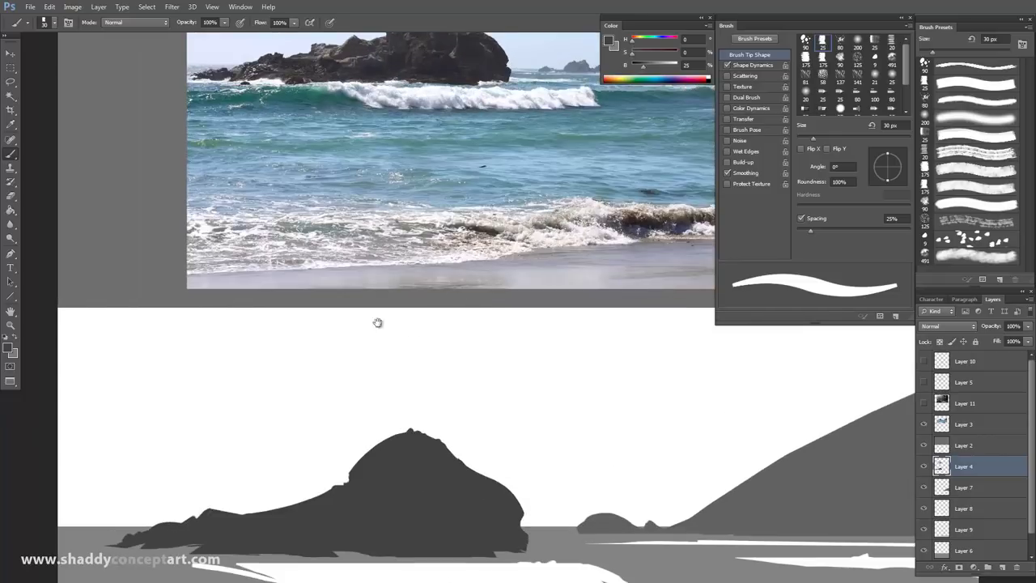
key(ctrl+plus)
key(ctrl+plus)
drag(370, 393, 285, 371)
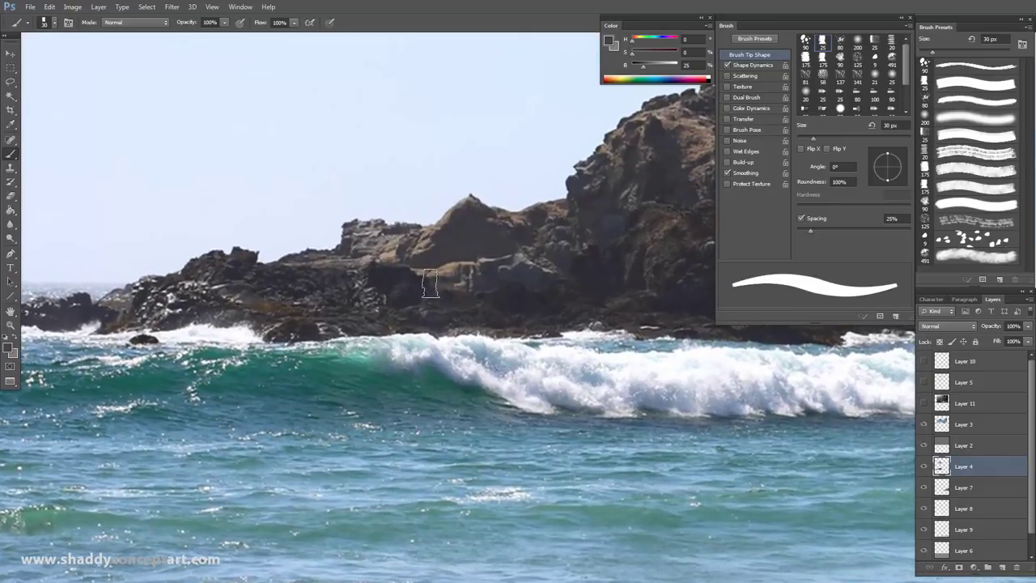
drag(466, 319, 369, 326)
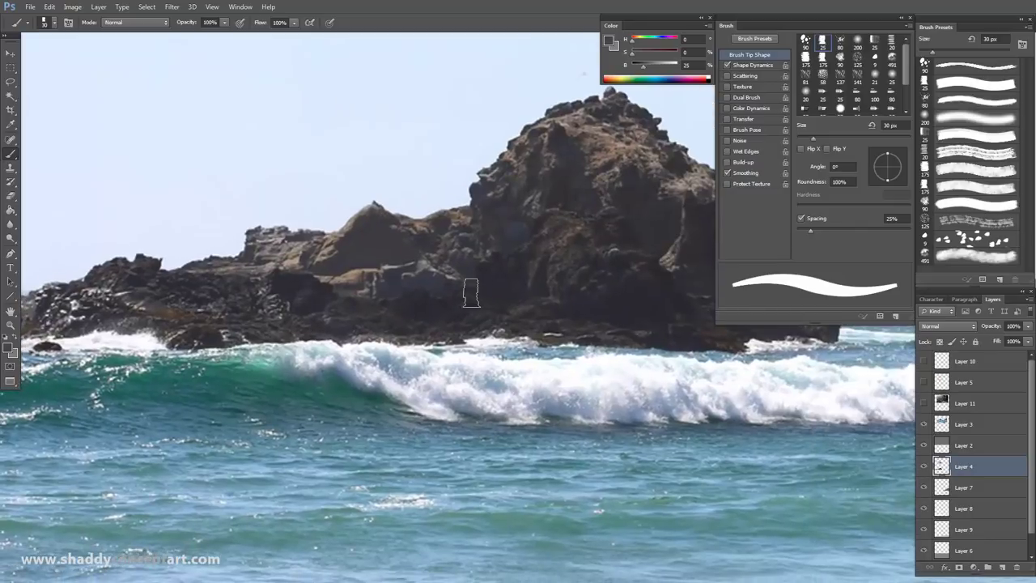
drag(128, 369, 302, 438)
scroll(509, 383, right, 6)
scroll(510, 383, up, 1)
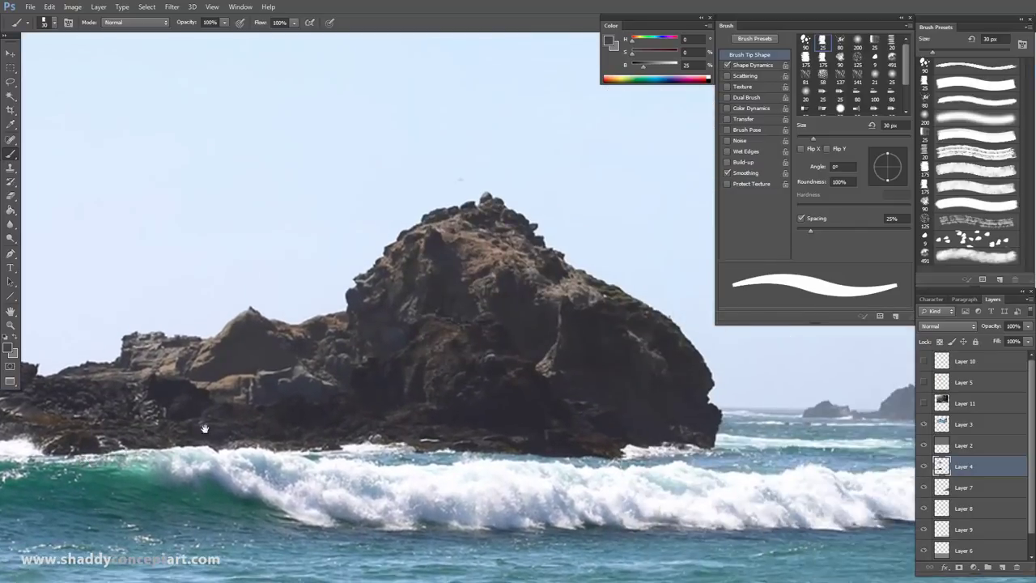
Compare the painted rock's silhouette and waterline with the photo reference
key(ctrl+minus)
key(ctrl+minus)
key(ctrl+minus)
key(ctrl+minus)
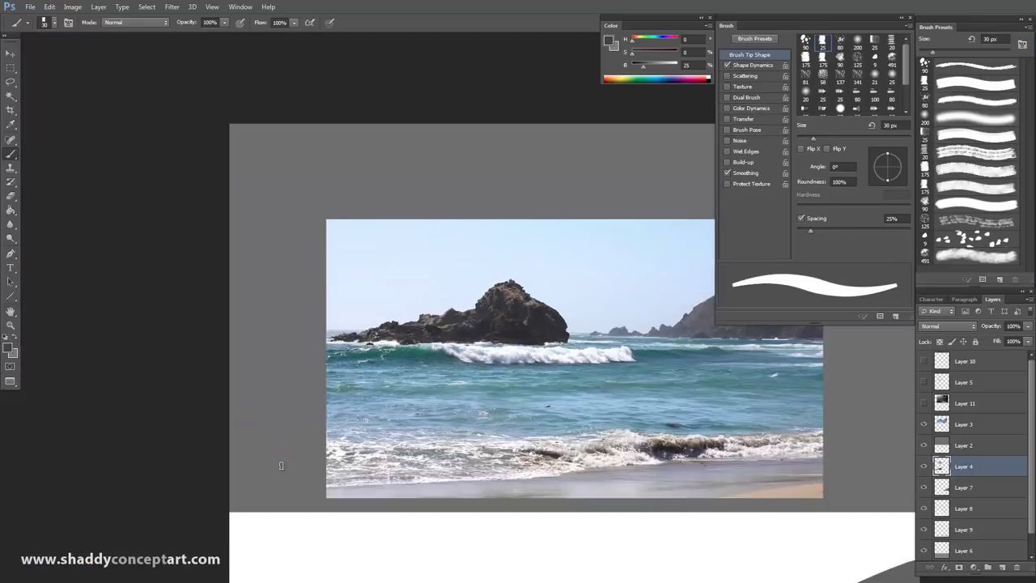
scroll(370, 405, down, 2)
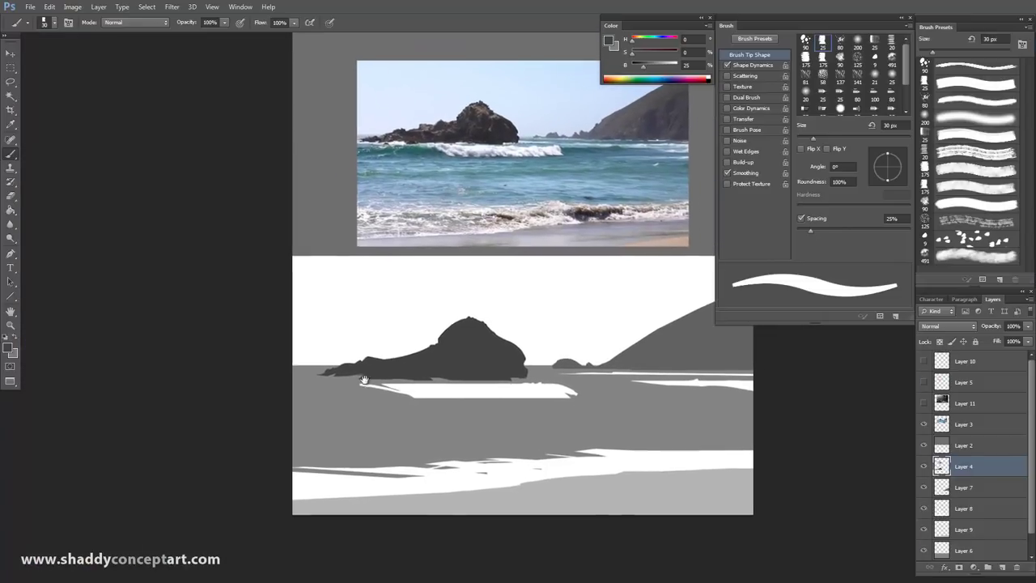
scroll(345, 380, up, 8)
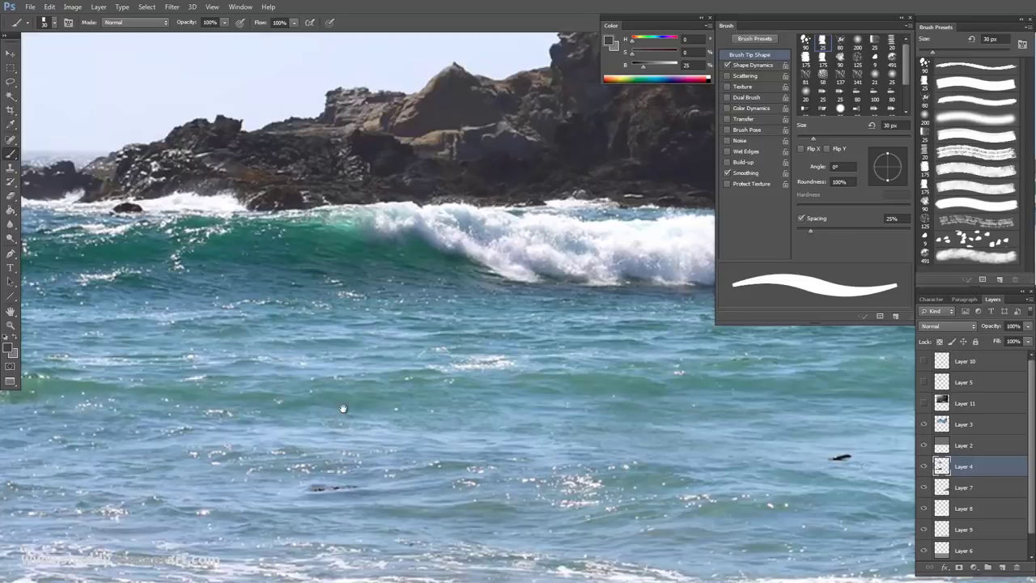
drag(510, 286, 343, 384)
drag(544, 353, 477, 370)
key(ctrl+minus)
key(ctrl+minus)
key(ctrl+minus)
drag(353, 437, 290, 101)
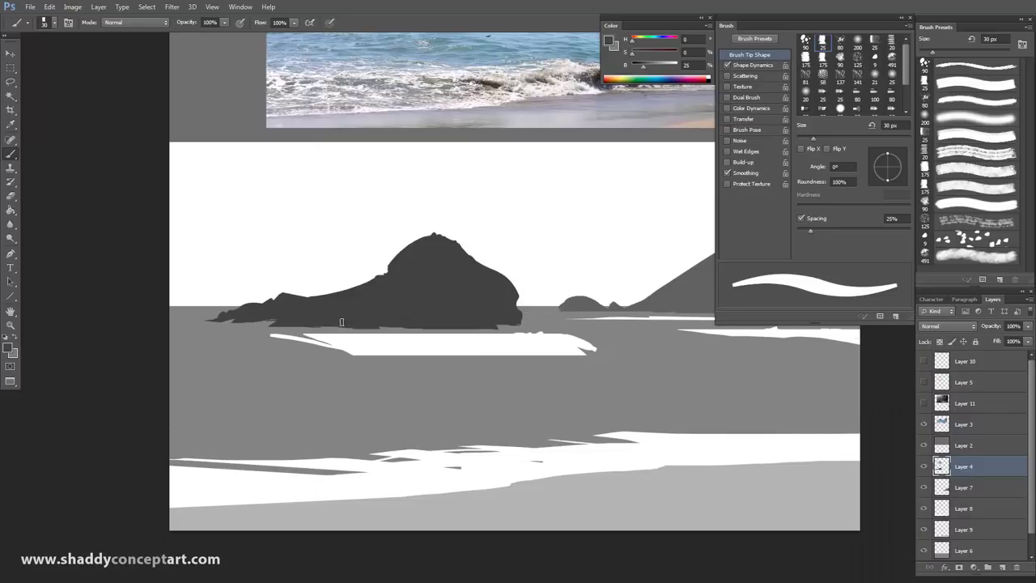
Extend the left end of the rock's base along the waterline with a 20 px brush and undo the excess stroke
key(bracketleft)
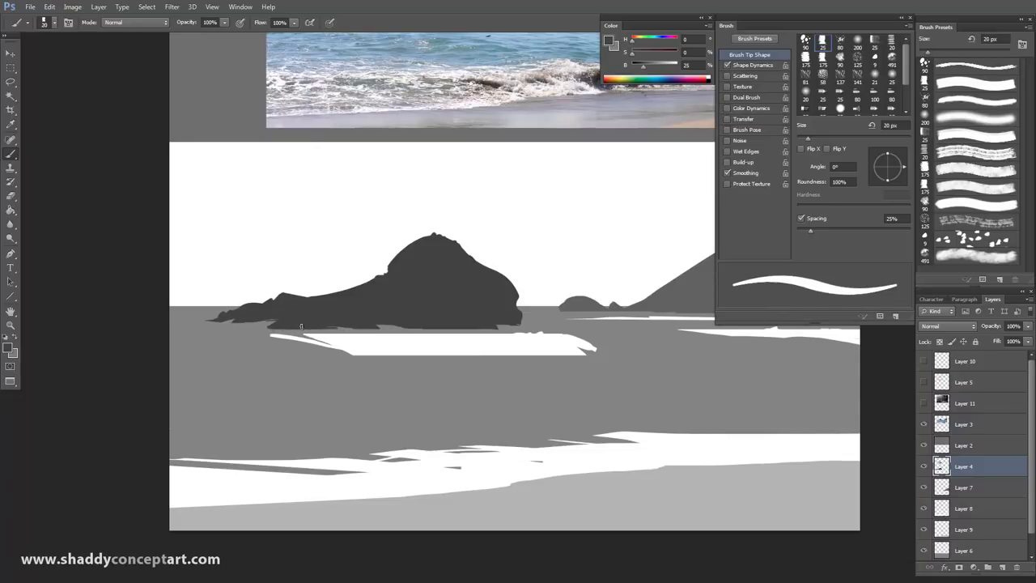
mouse_move(361, 327)
mouse_down()
mouse_move(313, 330)
mouse_move(320, 327)
mouse_up()
key(ctrl+z)
key(ctrl+minus)
drag(224, 396, 194, 421)
drag(193, 419, 200, 416)
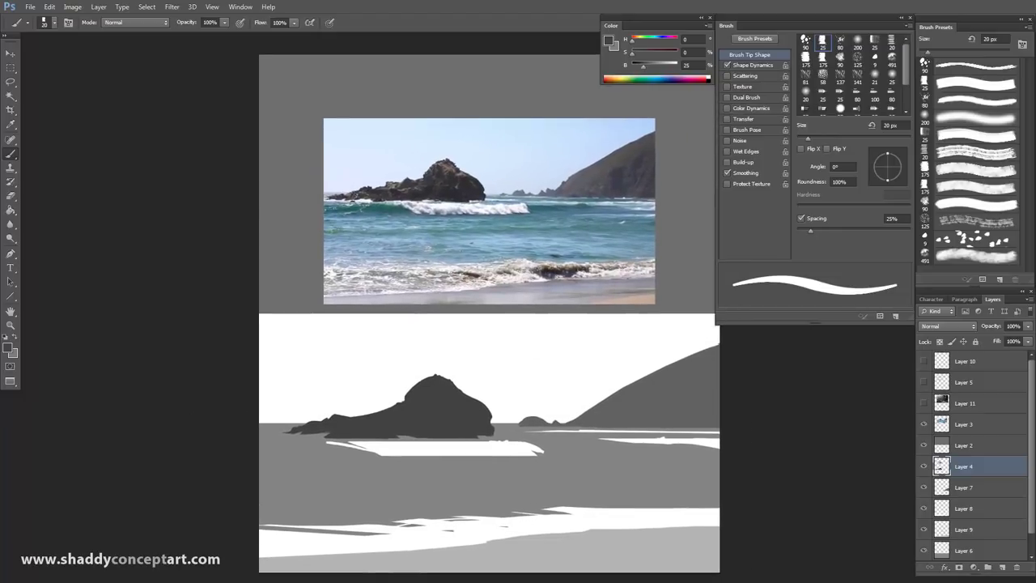
Trim the rock's underside near the left end of its base with the eraser, varying its size between 30 and 10 px
key(e)
drag(338, 437, 392, 443)
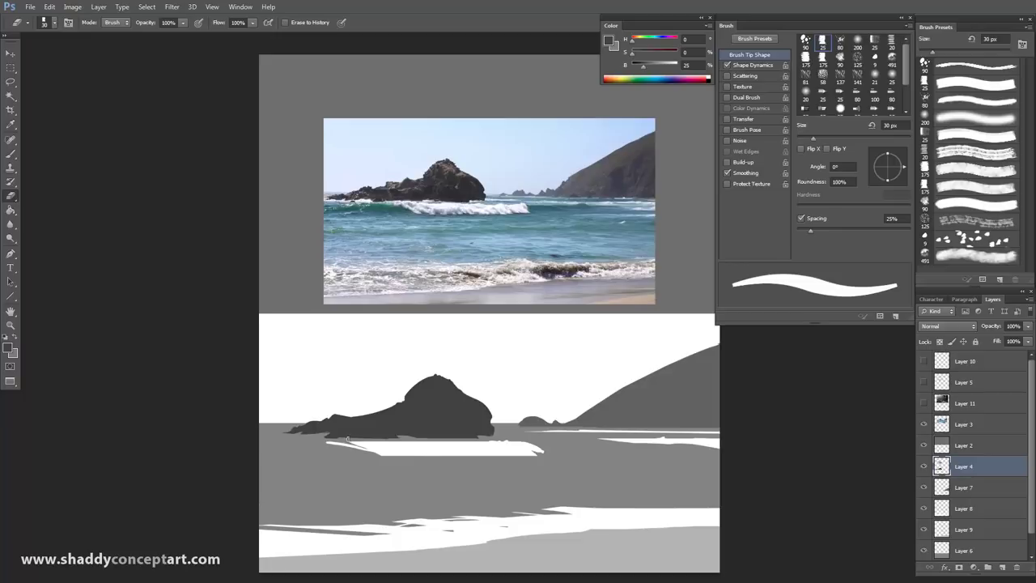
key(ctrl+z)
mouse_move(341, 439)
mouse_down()
mouse_move(406, 442)
mouse_move(360, 441)
mouse_up()
key(bracketleft)
key(bracketleft)
key(bracketleft)
key(bracketleft)
key(bracketleft)
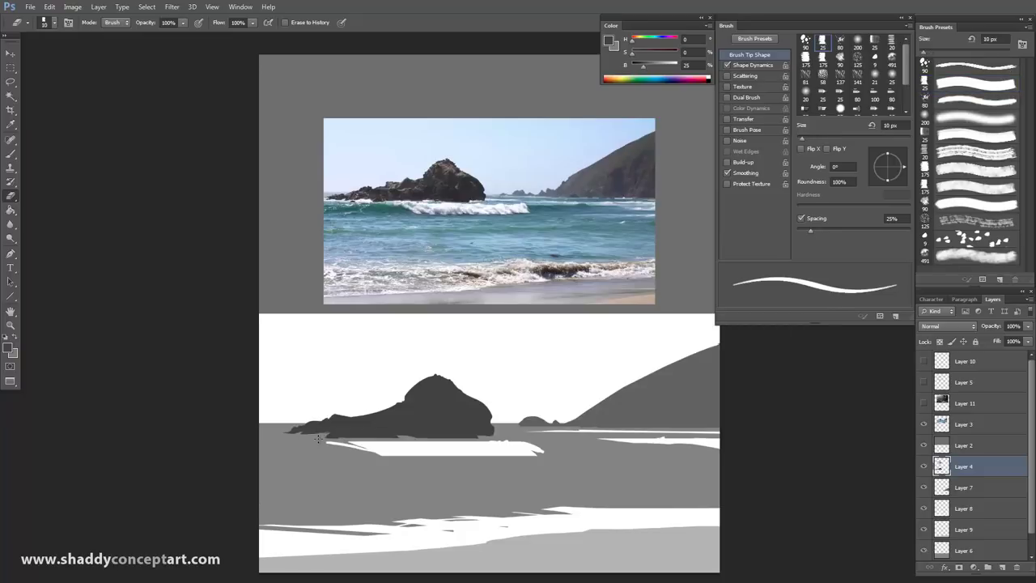
key(bracketright)
key(bracketright)
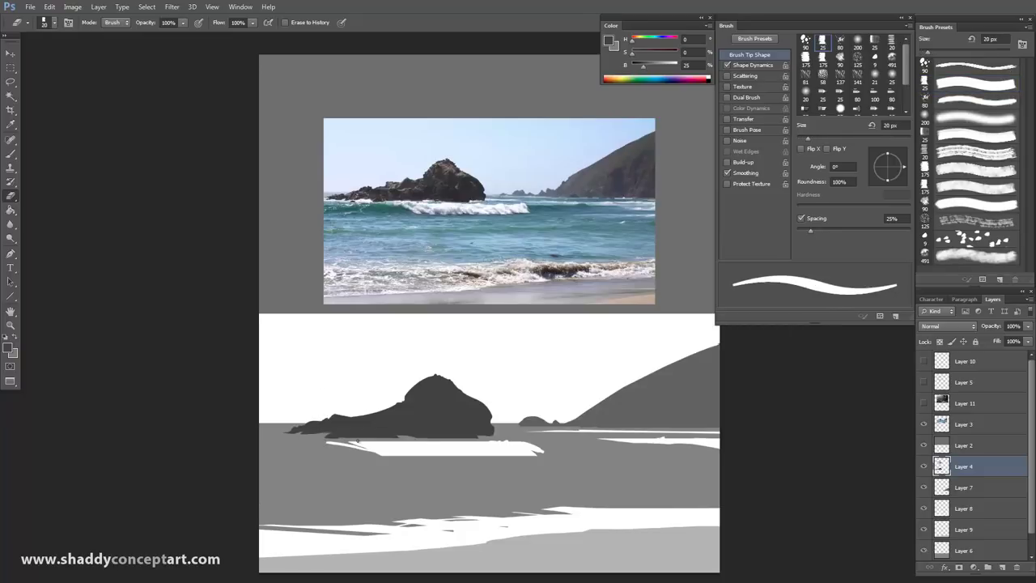
Clean up the notch between the rock's left tail and its base with an 8 px, then 6 px eraser
key(ctrl+plus)
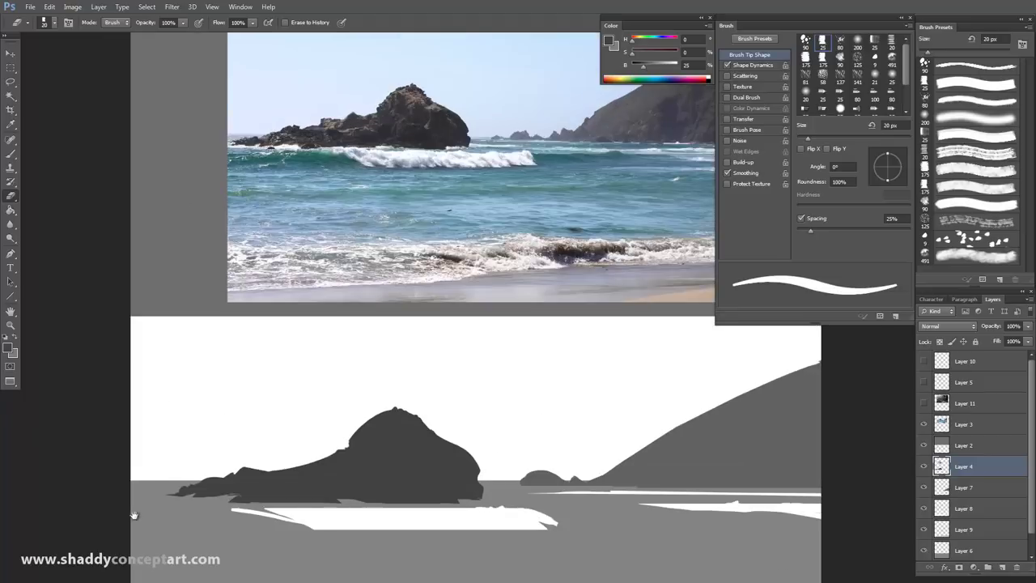
drag(137, 513, 284, 377)
key(ctrl+plus)
key(bracketleft)
key(bracketleft)
key(bracketleft)
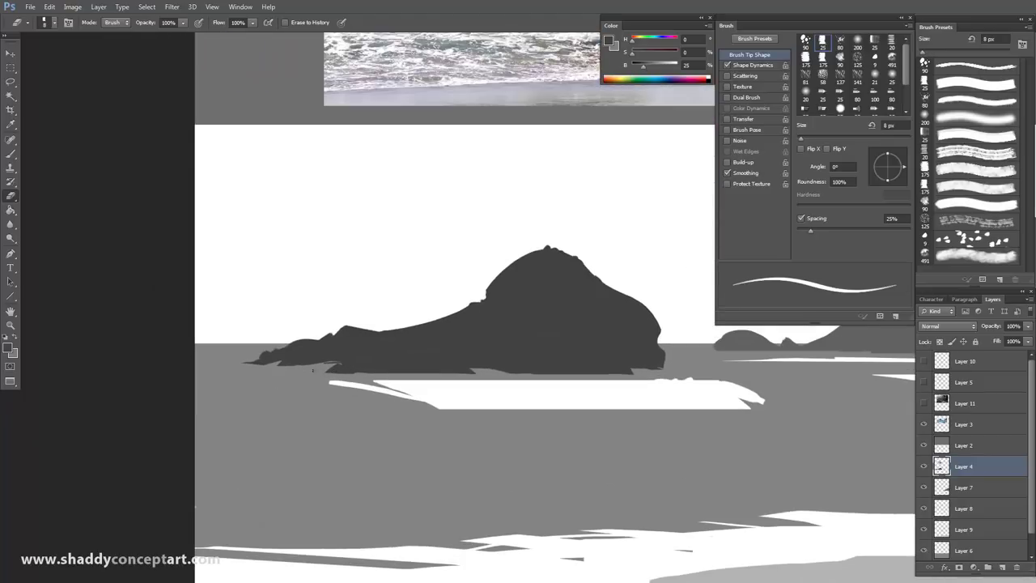
key(b)
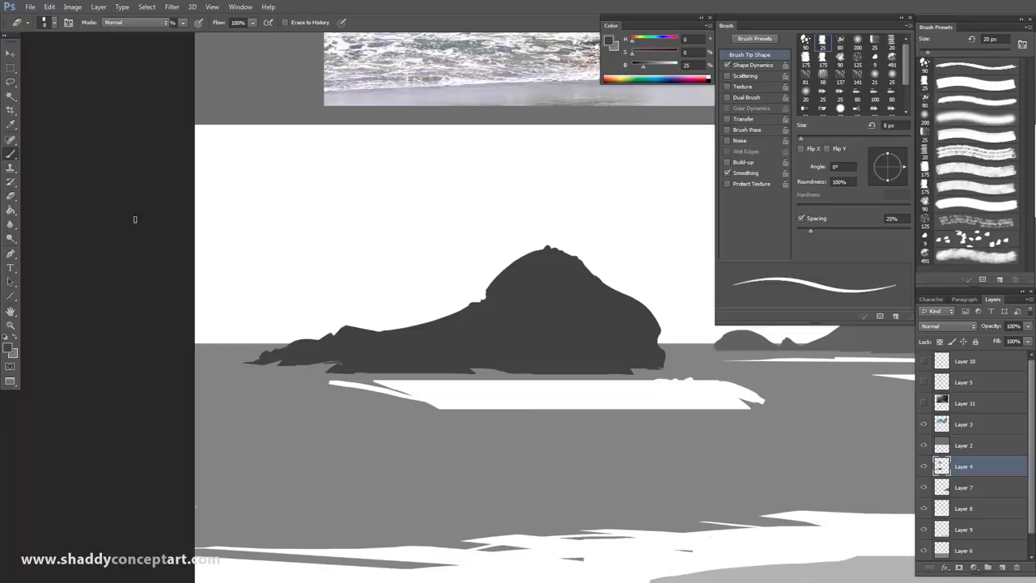
key(e)
key(bracketleft)
key(bracketleft)
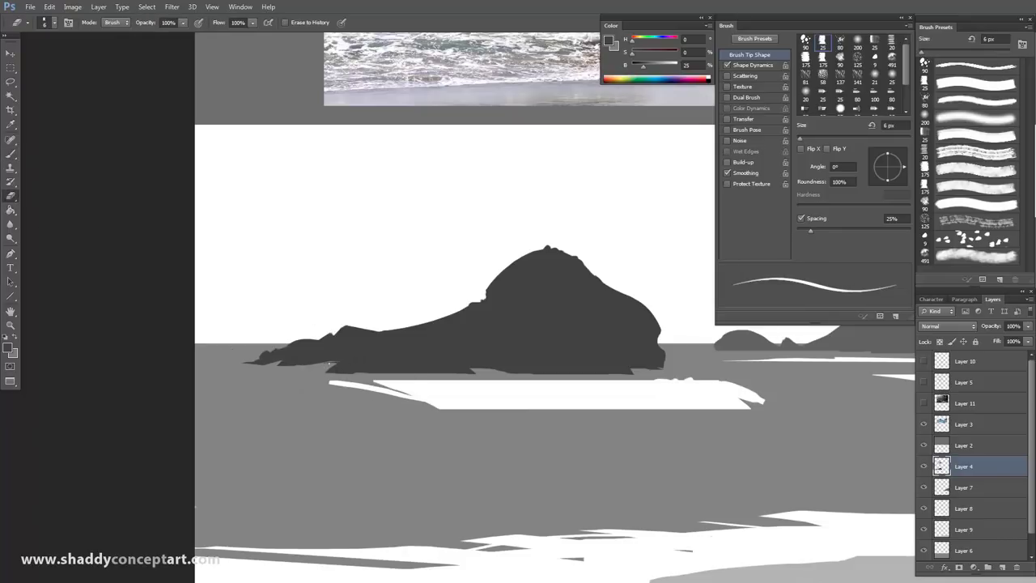
Touch up the rock's left shoulder and peak in dark gray with a 20 px, then 15 px brush
key(ctrl+minus)
drag(361, 423, 249, 516)
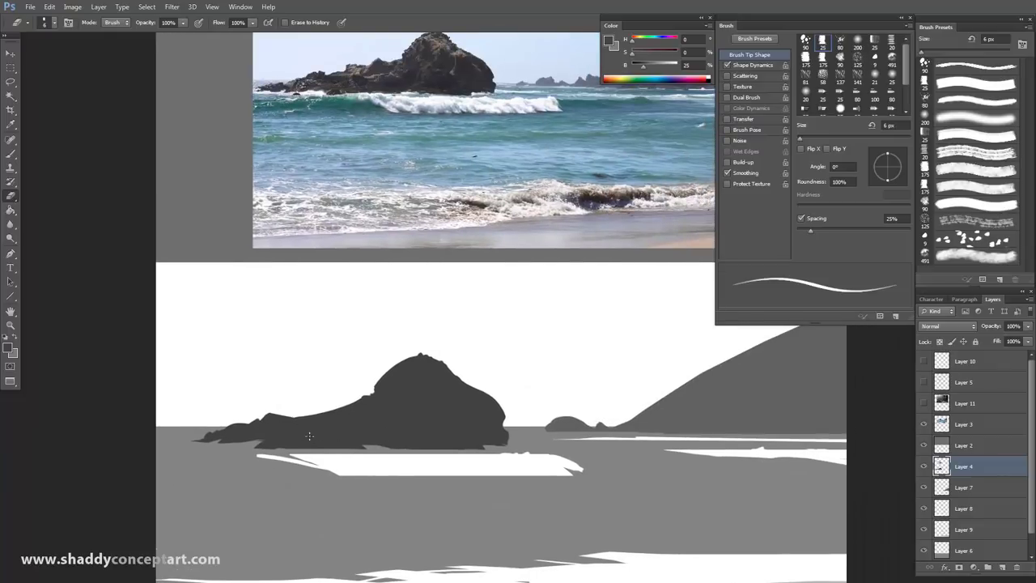
key(bracketright)
key(bracketright)
key(bracketright)
key(bracketright)
key(bracketright)
key(bracketright)
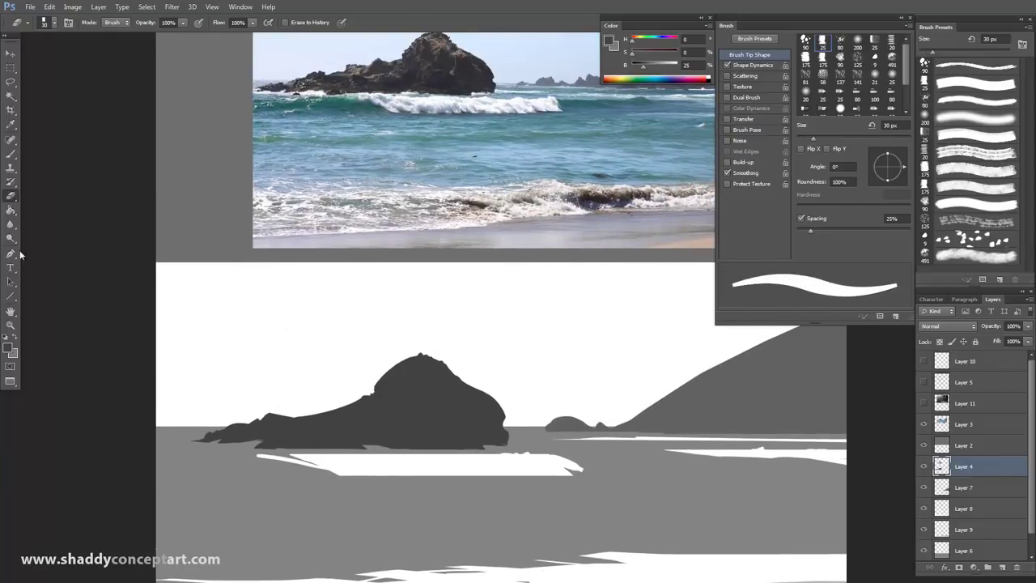
key(b)
drag(272, 394, 278, 426)
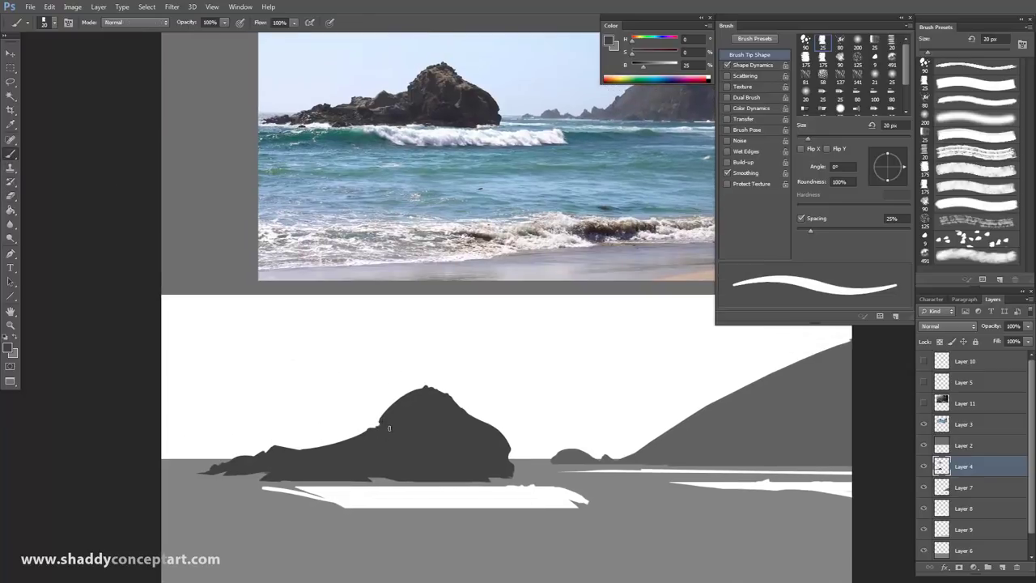
key(bracketleft)
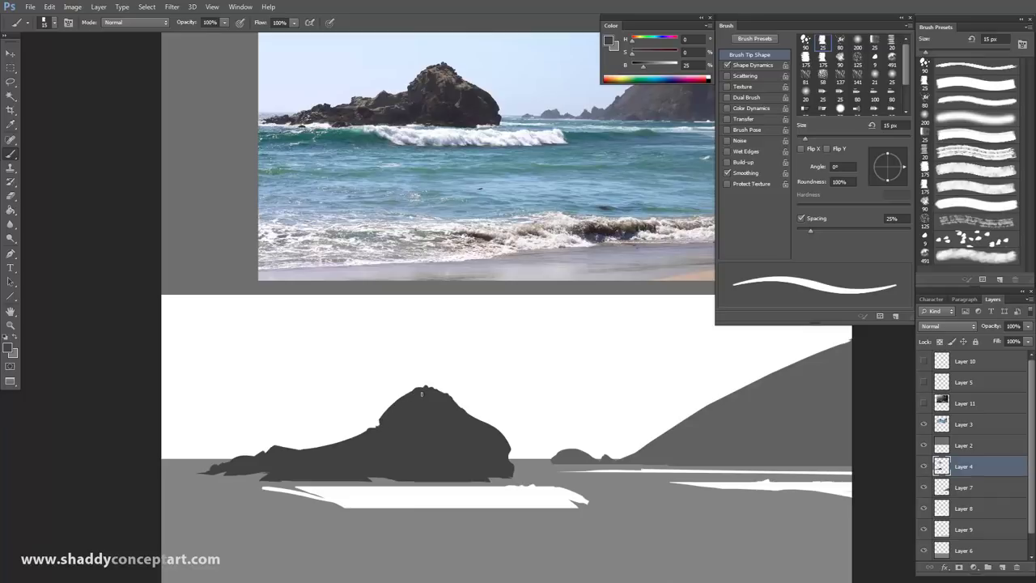
key(ctrl+minus)
key(ctrl+minus)
key(ctrl+plus)
key(ctrl+plus)
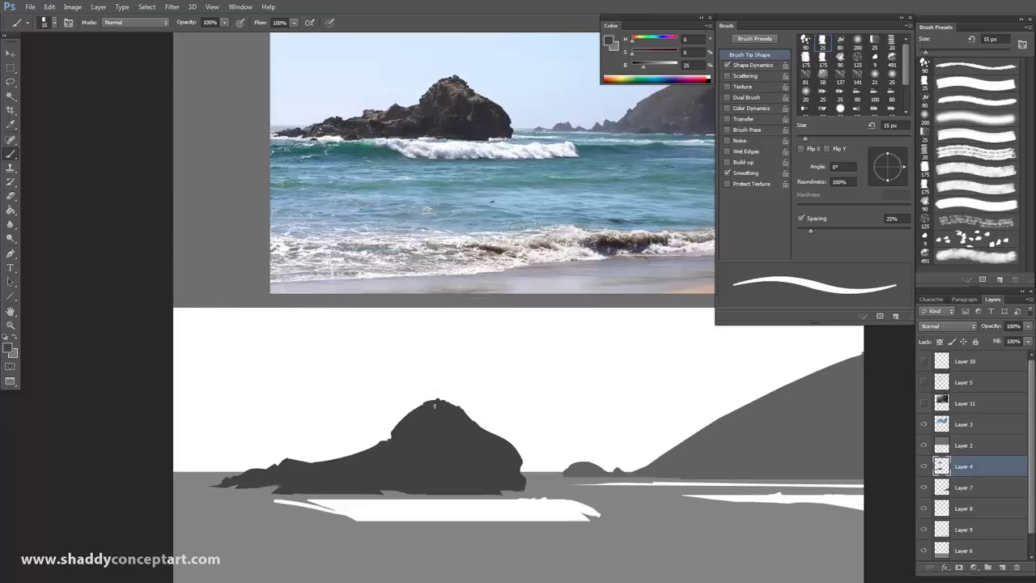
Refine the top edge of the rock's left tail and its right slope with a 15 to 20 px brush
key(ctrl+minus)
key(ctrl+minus)
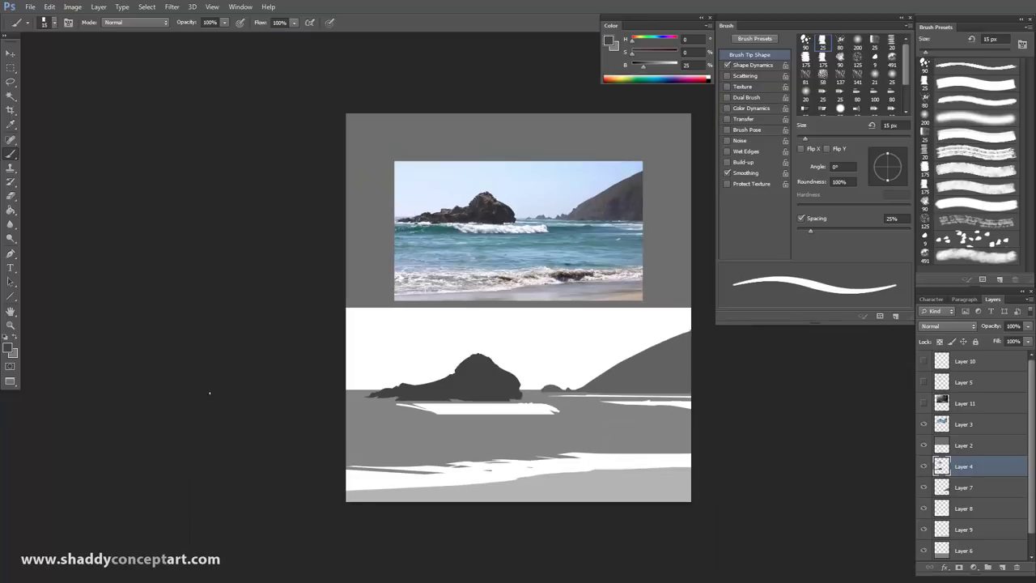
key(ctrl+plus)
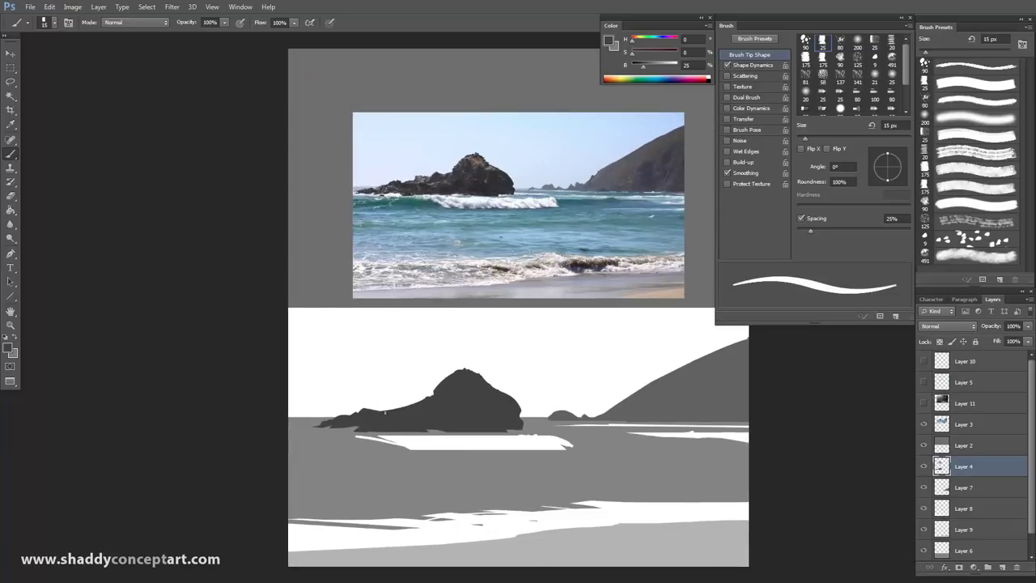
key(ctrl+minus)
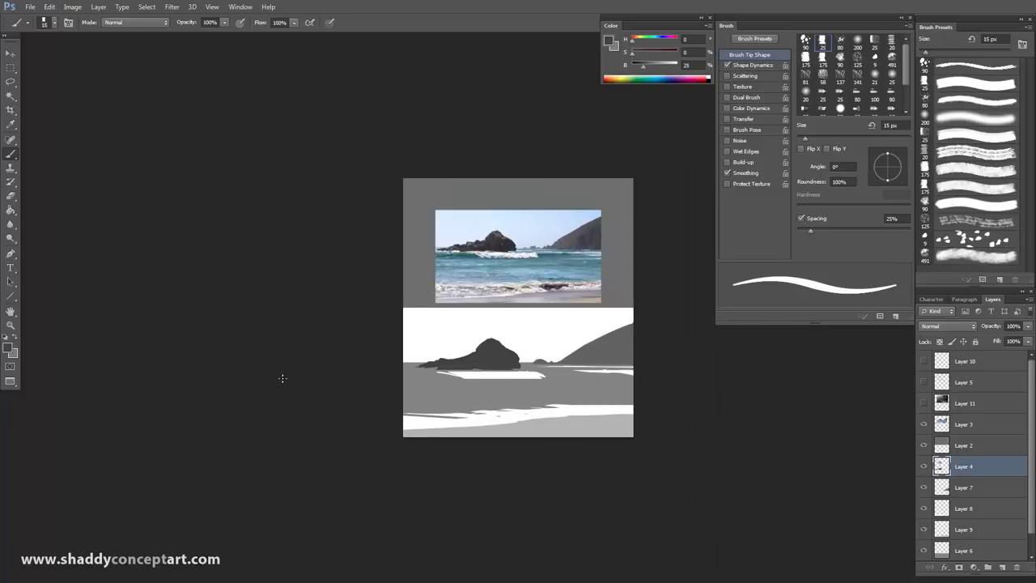
key(ctrl+plus)
key(bracketright)
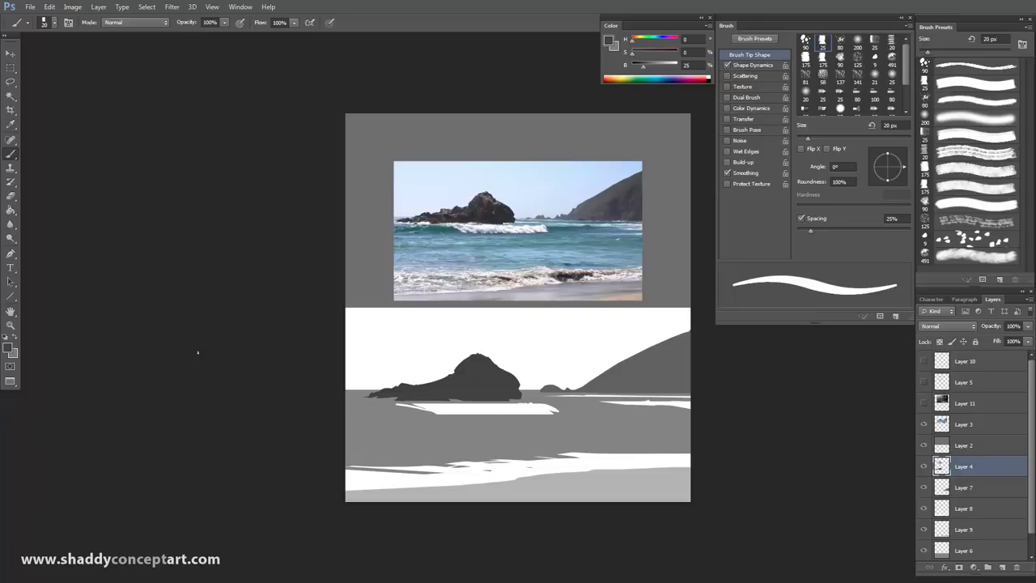
key(ctrl+plus)
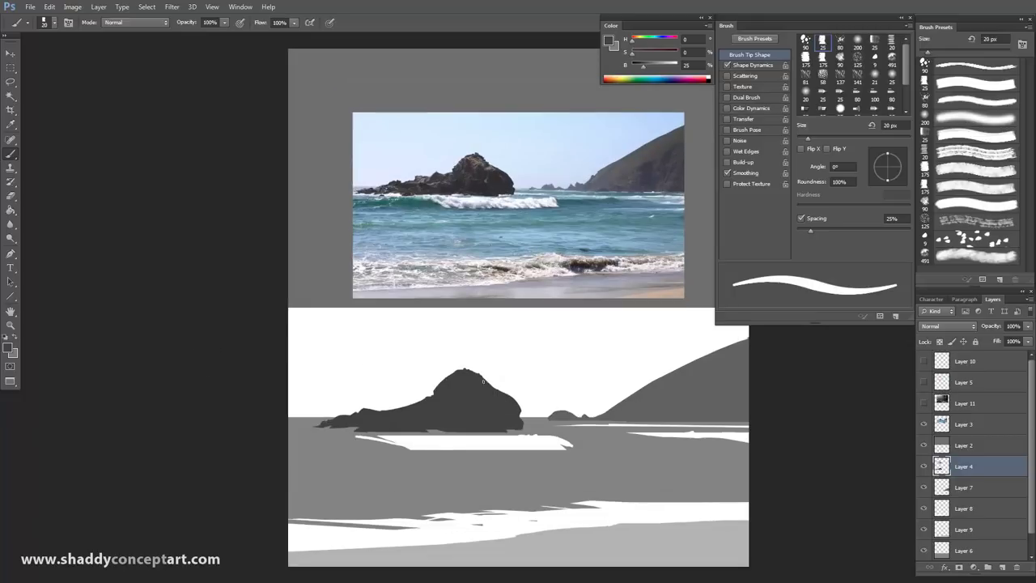
Check the rock's silhouette against the photo reference at thumbnail and larger sizes
key(ctrl+minus)
key(ctrl+plus)
key(ctrl+minus)
key(ctrl+minus)
key(ctrl+minus)
key(ctrl+plus)
key(ctrl+plus)
key(ctrl+plus)
Try reshaping the rock's peak with a brush enlarged to at least 60 px and undo the strokes
key(bracketright)
key(bracketright)
key(bracketright)
key(bracketright)
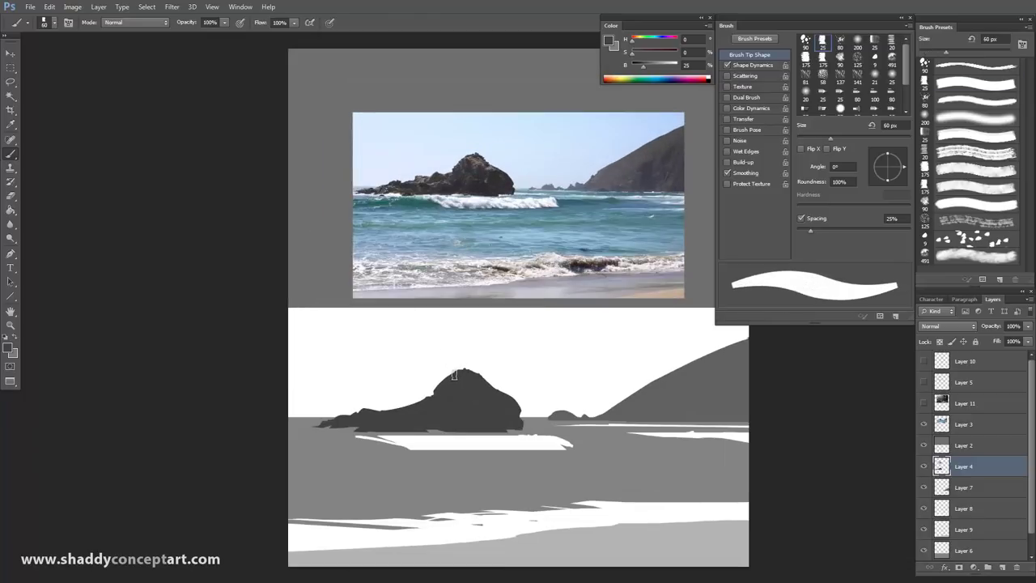
key(bracketright)
key(bracketright)
key(ctrl+z)
Experiment with a curled, hooked shape on the left side of the rock's peak, undoing failed strokes and using a 60 px brush
key(ctrl+z)
key(ctrl+z)
key(ctrl+z)
mouse_move(434, 390)
mouse_down()
mouse_move(445, 375)
mouse_move(416, 371)
mouse_move(474, 377)
mouse_move(447, 394)
mouse_move(434, 369)
mouse_move(476, 400)
mouse_up()
key(ctrl+z)
key([)
key(ctrl+z)
key(ctrl+z)
key(ctrl+z)
key(ctrl+z)
key(ctrl+minus)
key(ctrl+minus)
key(ctrl+minus)
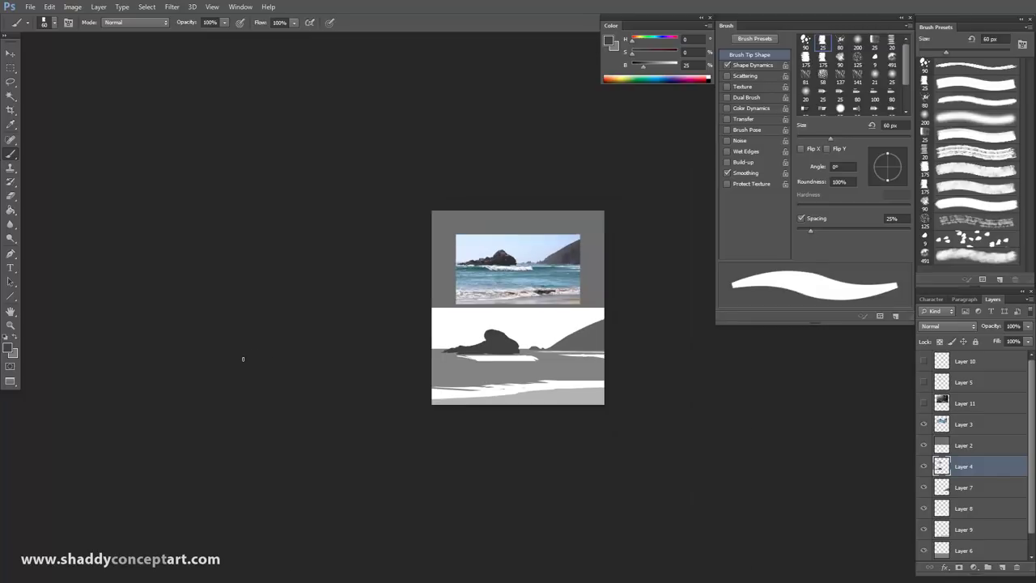
key(ctrl+plus)
Undo the strokes that form the curled hook on the rock's peak
key(ctrl+plus)
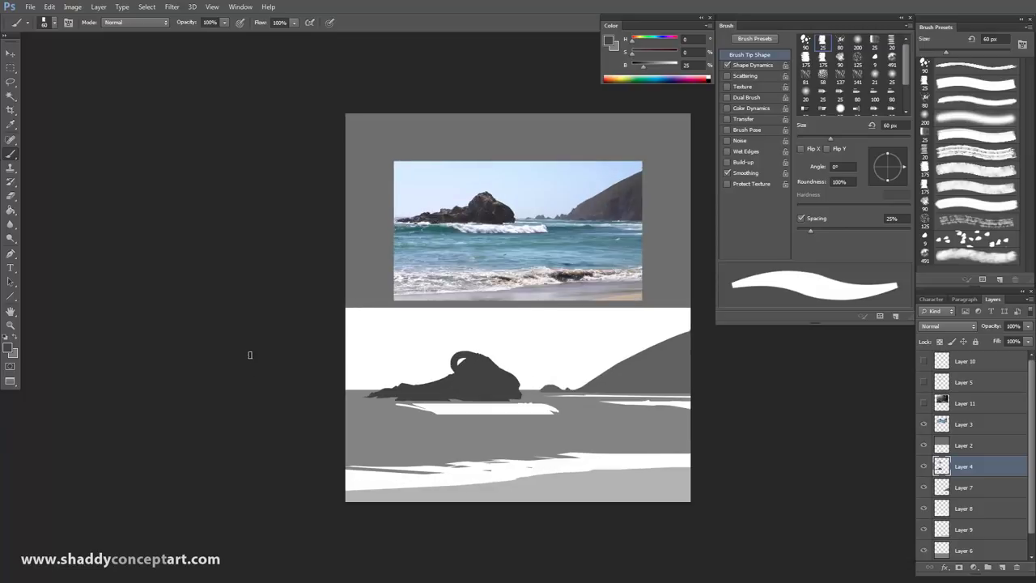
key(ctrl+plus)
mouse_move(466, 369)
mouse_down()
mouse_move(434, 394)
mouse_move(470, 386)
mouse_move(456, 374)
mouse_move(434, 397)
mouse_move(484, 401)
mouse_move(465, 350)
mouse_up()
key(ctrl+z)
key(ctrl+z)
Lasso the rock's peak, copy it to a new layer and stretch it vertically into a taller summit, checking it at small size
click(10, 82)
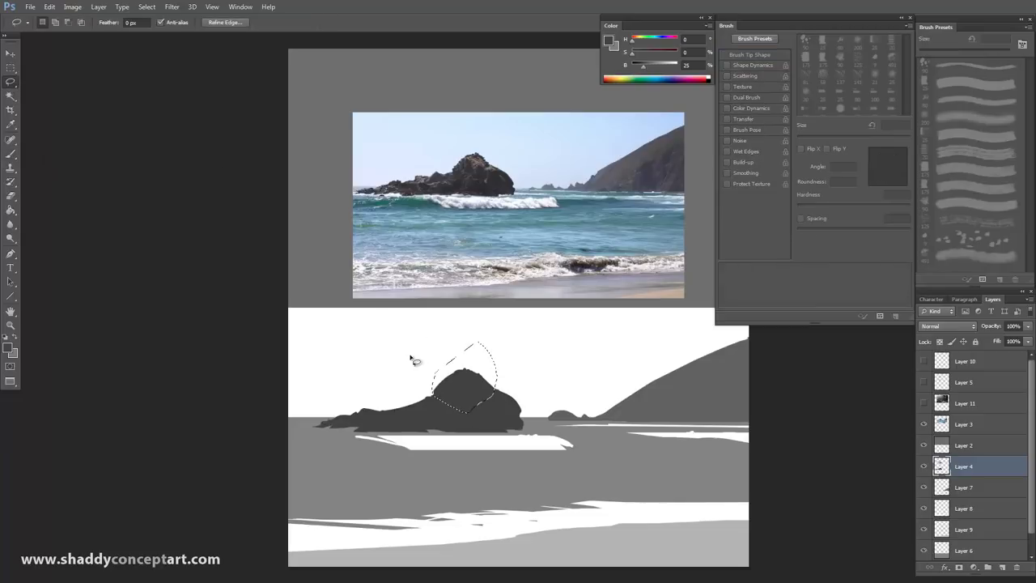
key(ctrl+j)
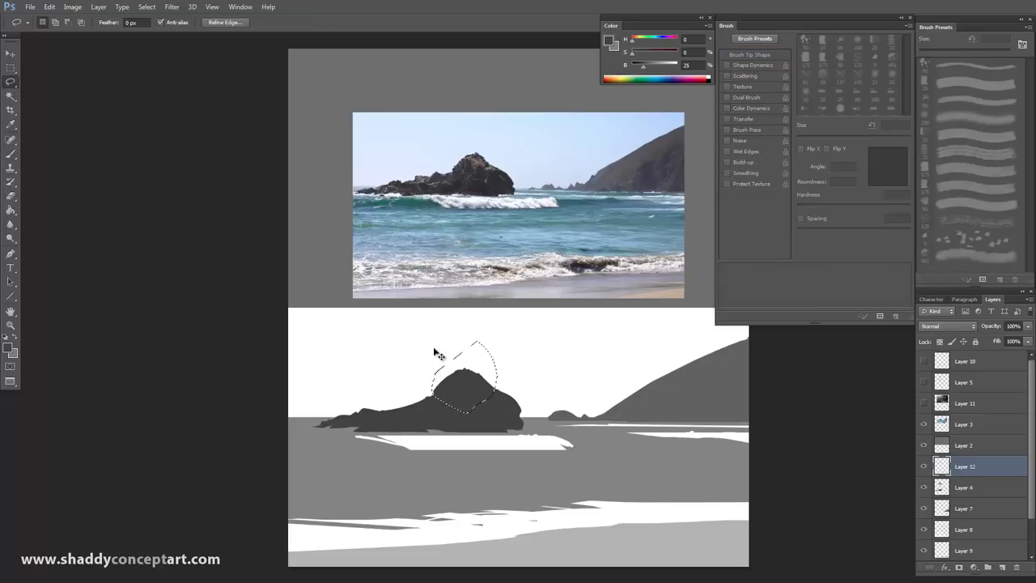
key(ctrl+t)
drag(464, 351, 465, 324)
drag(458, 386, 459, 403)
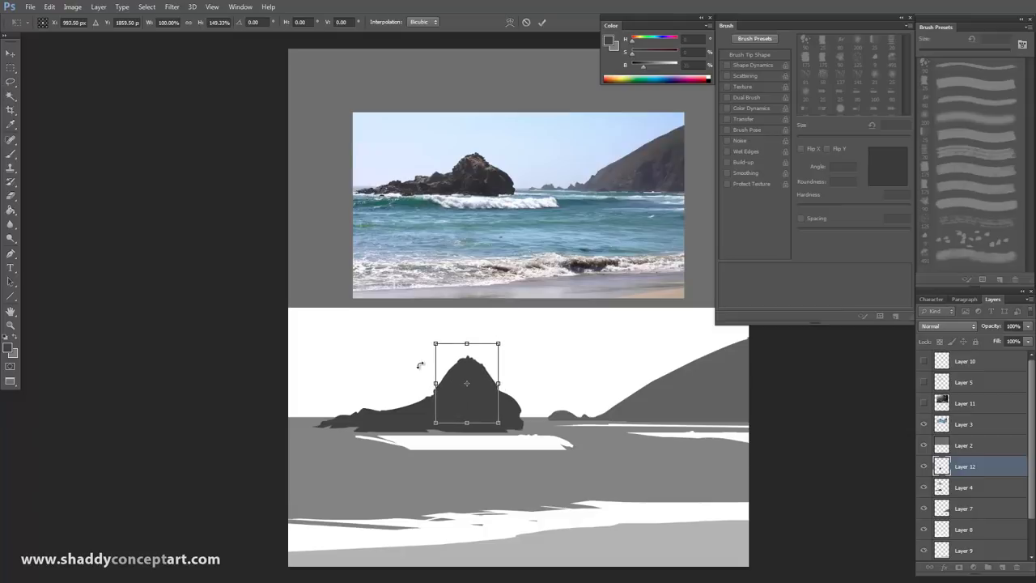
drag(466, 340, 466, 318)
drag(465, 393, 462, 403)
key(Return)
key(ctrl+minus)
key(ctrl+minus)
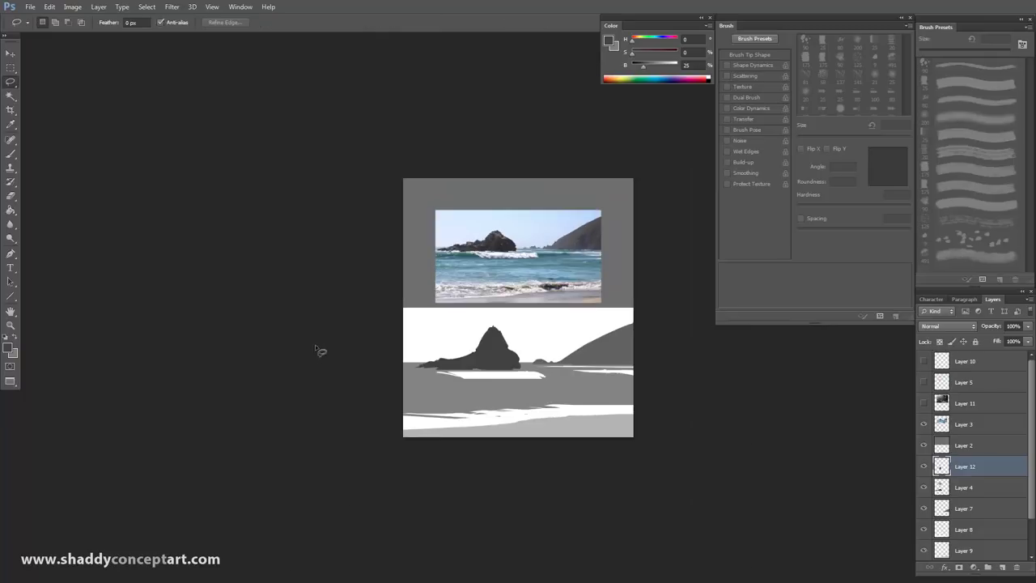
Compare the silhouette with and without the stretched peak, and delete the copied peak layer
click(922, 466)
click(922, 466)
click(921, 466)
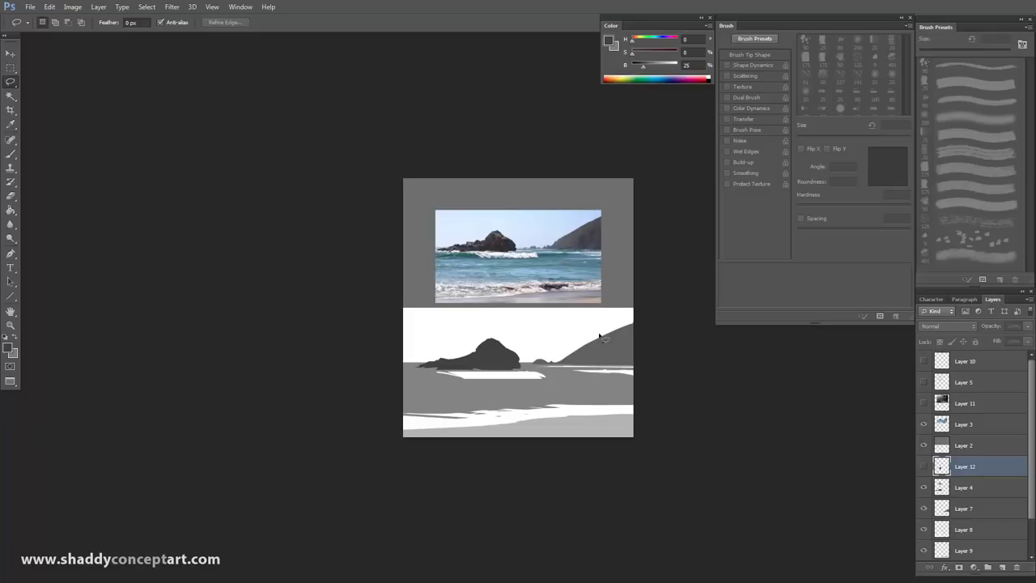
key(ctrl+plus)
key(ctrl+plus)
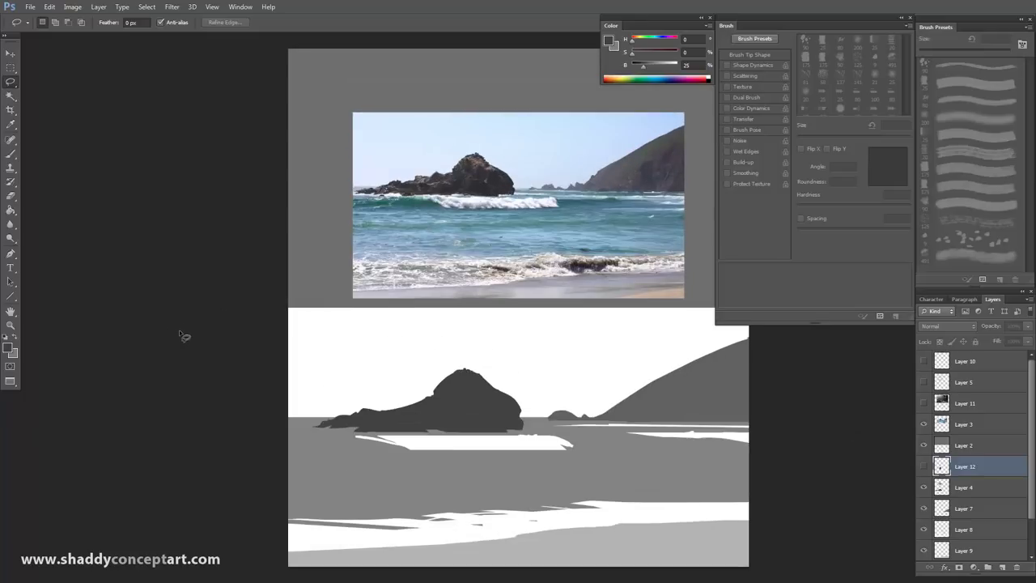
click(11, 195)
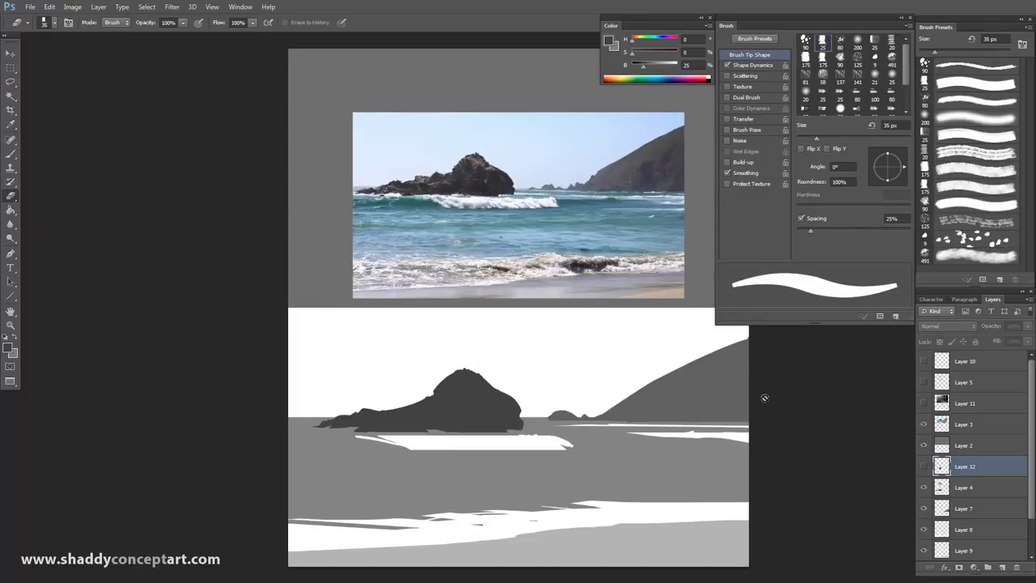
click(1016, 567)
click(495, 217)
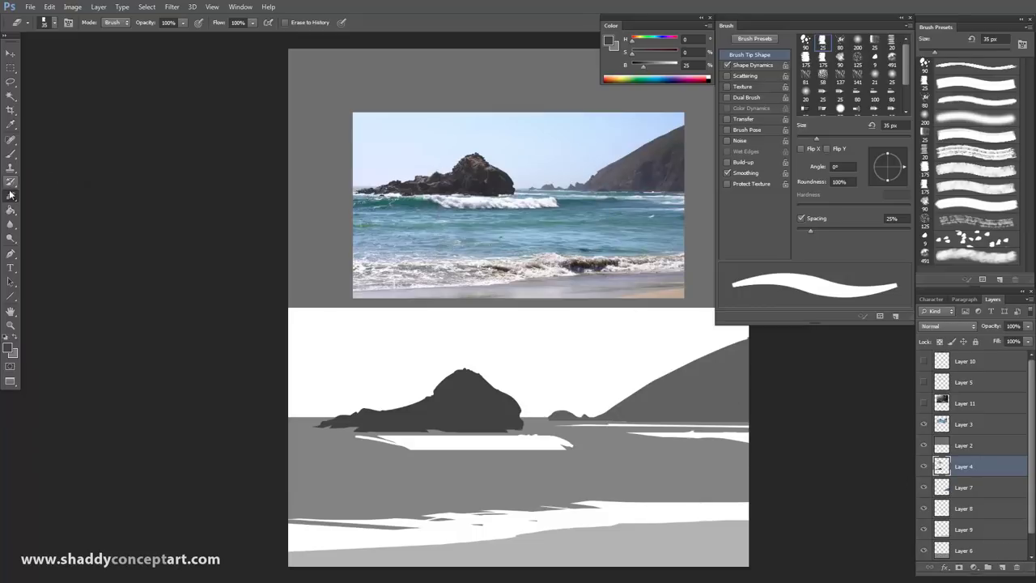
Try eraser sizes from 70 px down to 10 px along the rock's right edge
key(bracketright)
key(bracketright)
key(bracketright)
key(bracketright)
key(bracketright)
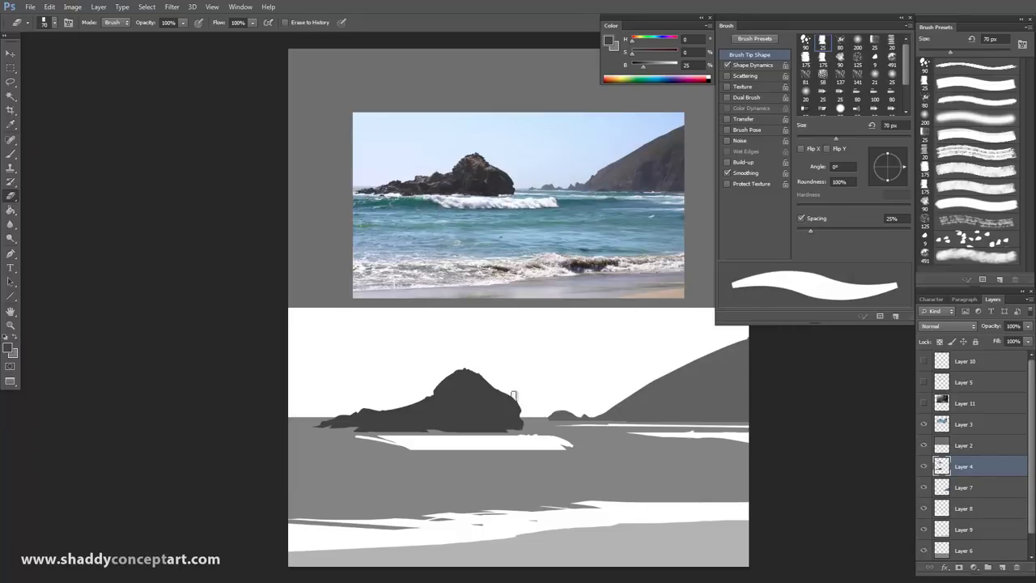
key(bracketright)
key(bracketleft)
key(bracketleft)
key(bracketleft)
key(bracketright)
key(bracketleft)
key(bracketleft)
key(bracketleft)
key(bracketleft)
key(bracketleft)
key(bracketleft)
key(bracketleft)
key(bracketleft)
key(bracketleft)
key(ctrl+minus)
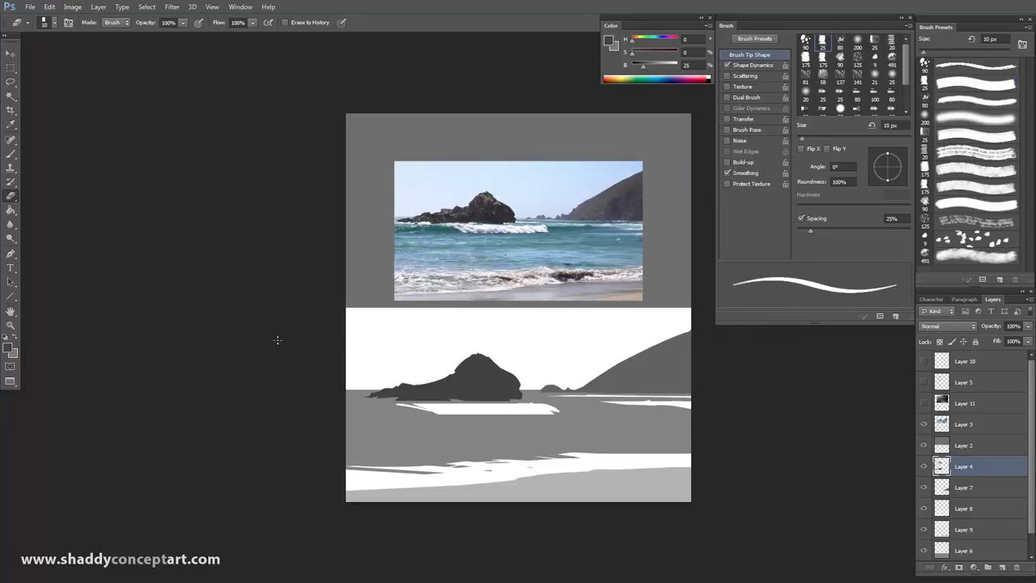
Add a new layer clipped to the rock's Layer 4 and paint the rock over with 56% brightness gray using a 90 px brush
click(1002, 567)
drag(943, 469, 943, 470)
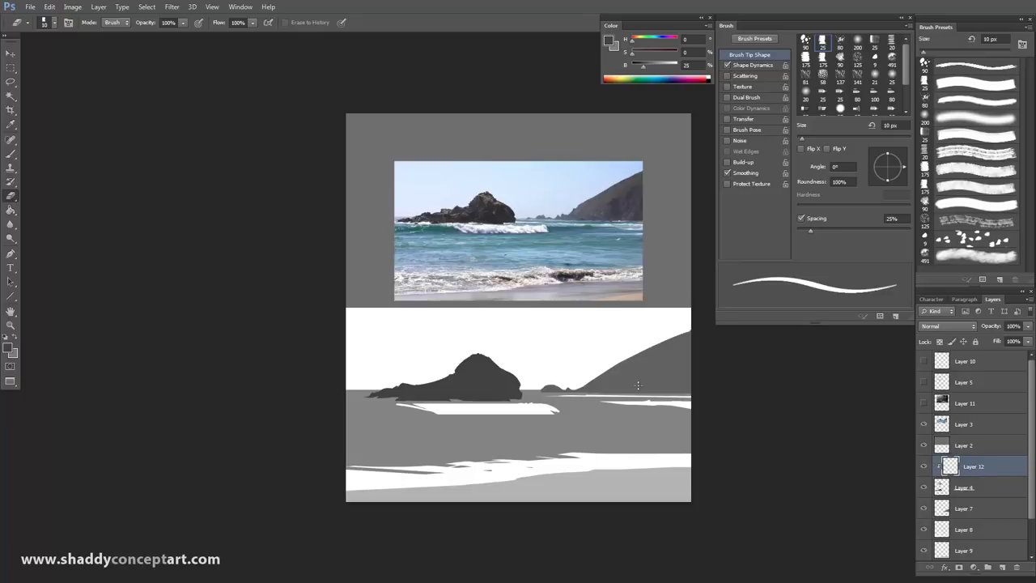
click(951, 84)
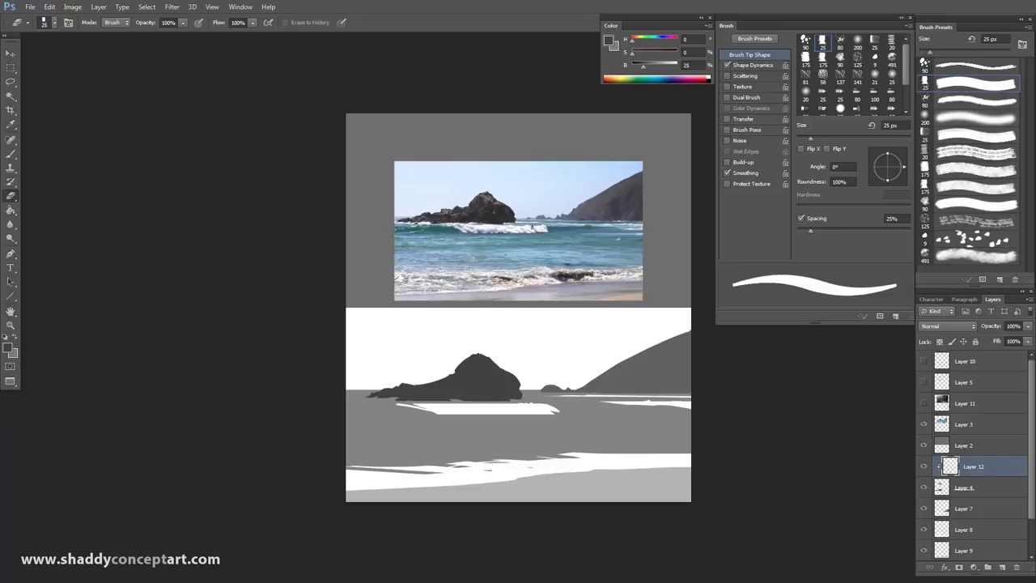
click(655, 68)
key(bracketright)
key(bracketright)
key(bracketright)
key(bracketright)
key(bracketright)
key(bracketright)
key(bracketright)
key(bracketright)
key(bracketright)
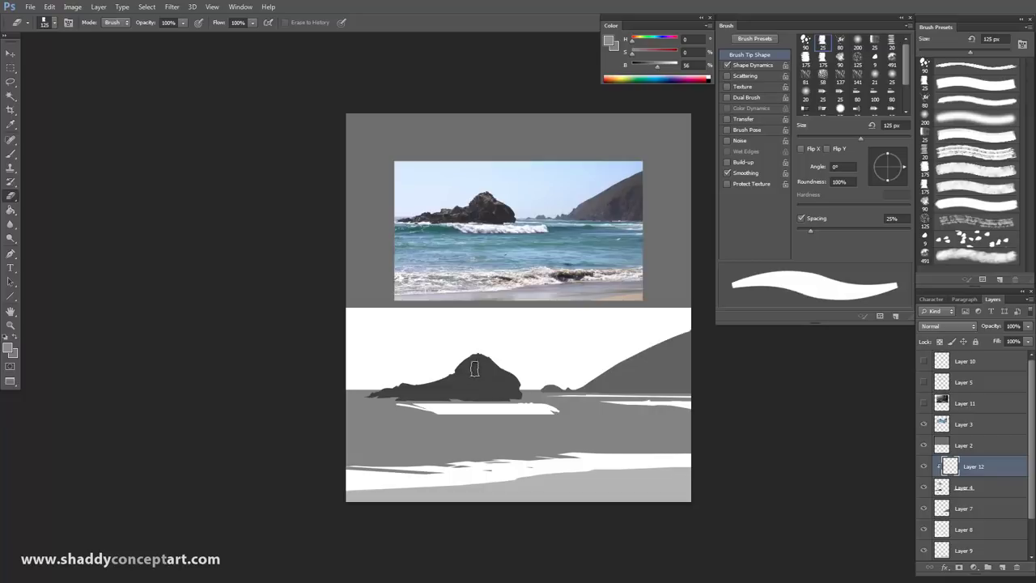
click(10, 153)
key(bracketright)
mouse_move(472, 363)
mouse_down()
mouse_move(516, 386)
mouse_move(509, 407)
mouse_move(451, 393)
mouse_up()
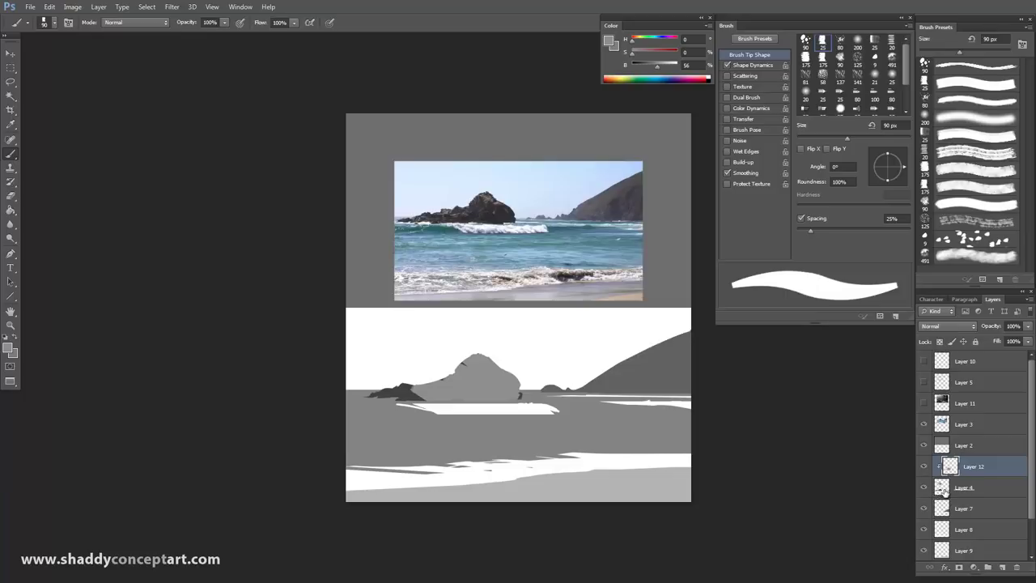
mouse_move(410, 382)
mouse_down()
mouse_move(392, 402)
mouse_move(435, 406)
mouse_move(482, 386)
mouse_move(501, 396)
mouse_move(506, 385)
mouse_move(461, 385)
mouse_up()
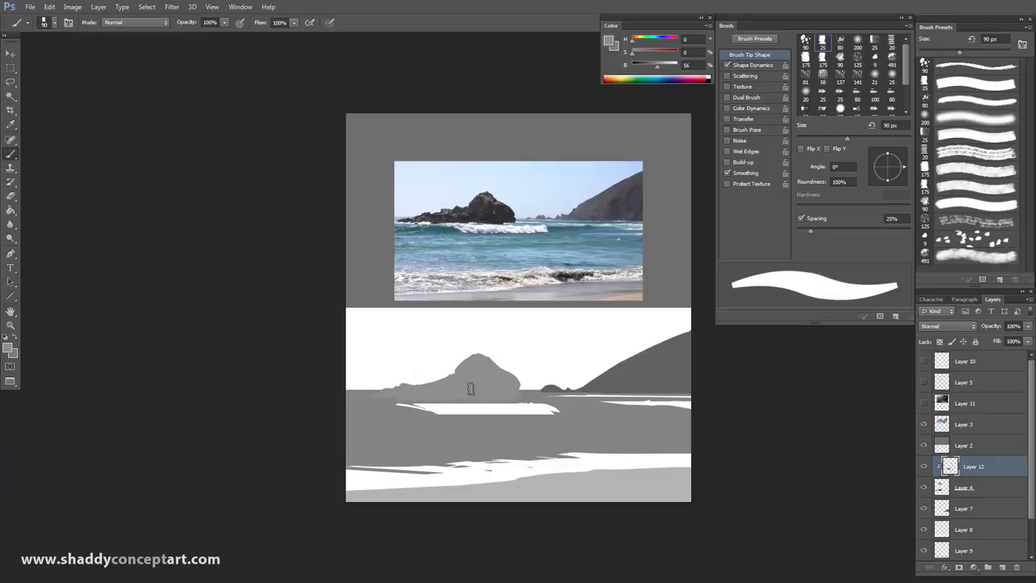
Try erasing part of the gray overlay in the middle of the rock, and undo the erasing
key(ctrl+minus)
key(ctrl+plus)
key(ctrl+plus)
scroll(124, 365, up, 3)
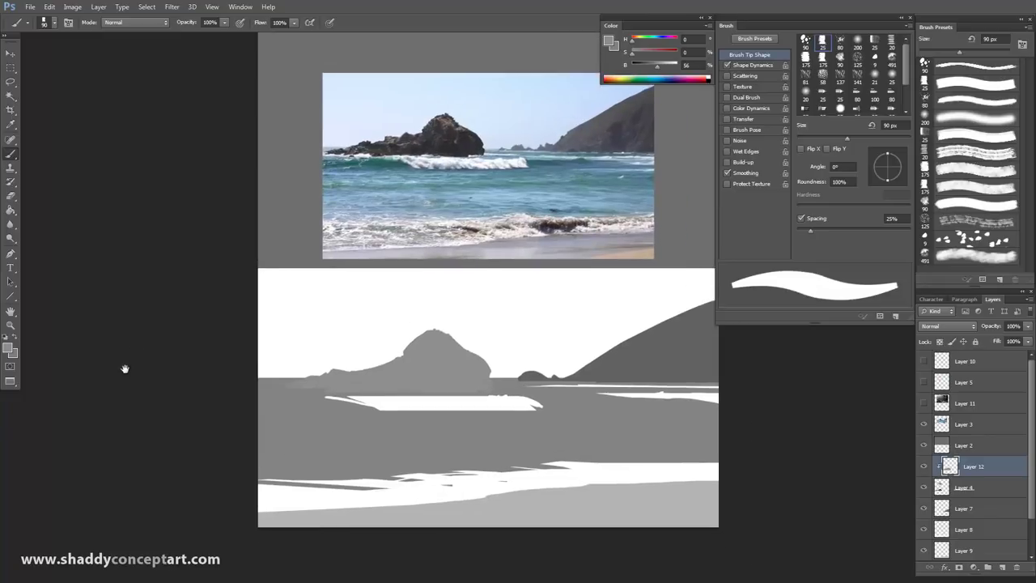
key(e)
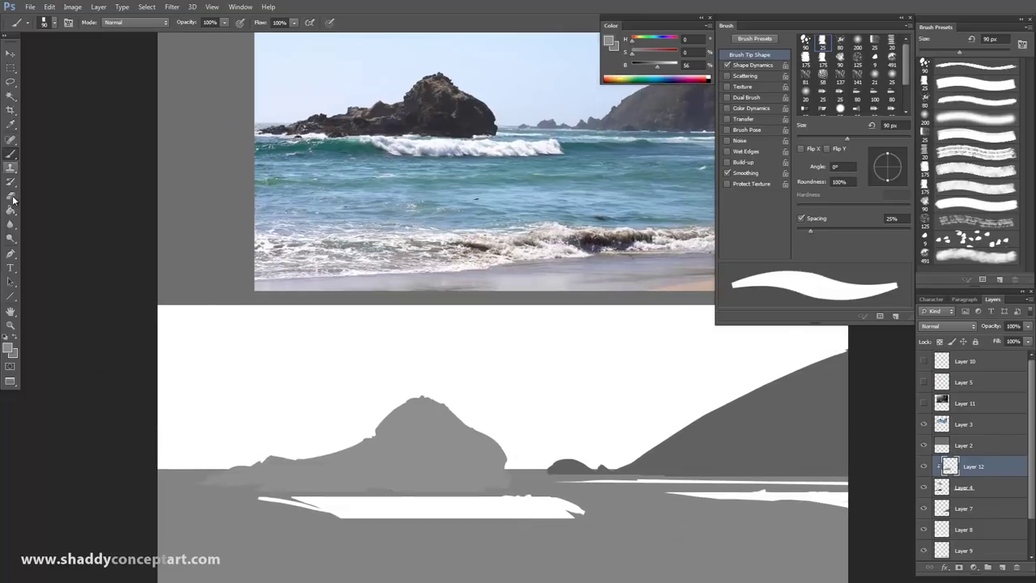
mouse_move(427, 495)
mouse_down()
mouse_move(346, 463)
mouse_move(211, 484)
mouse_move(271, 489)
mouse_move(377, 458)
mouse_move(375, 439)
mouse_move(441, 473)
mouse_up()
key(bracketleft)
key(bracketleft)
key(bracketleft)
key(ctrl+alt+z)
key(ctrl+alt+z)
key(ctrl+alt+z)
key(ctrl+alt+z)
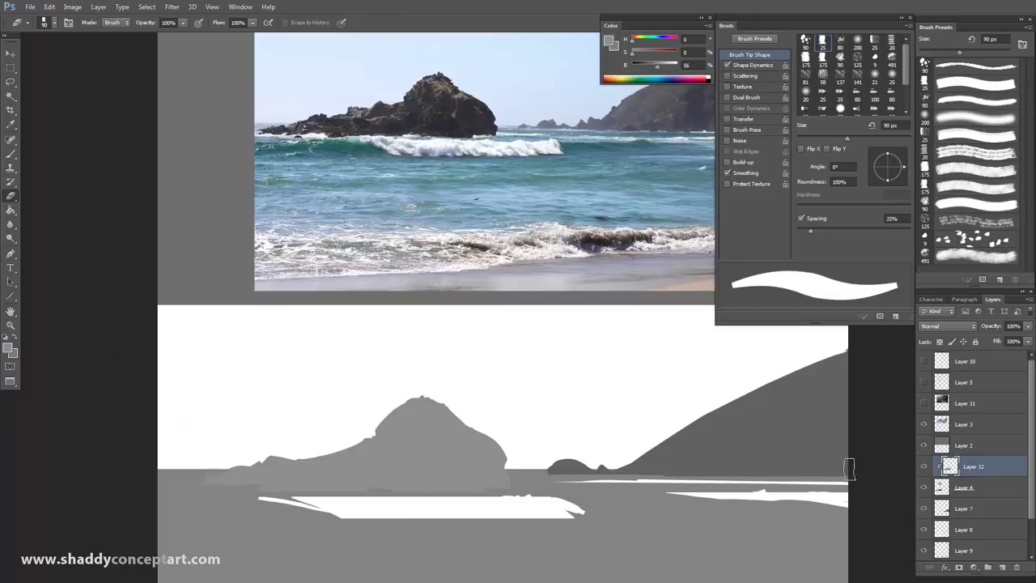
Darken the rock's gray overlay layer with Hue/Saturation at a Lightness of -19
click(11, 154)
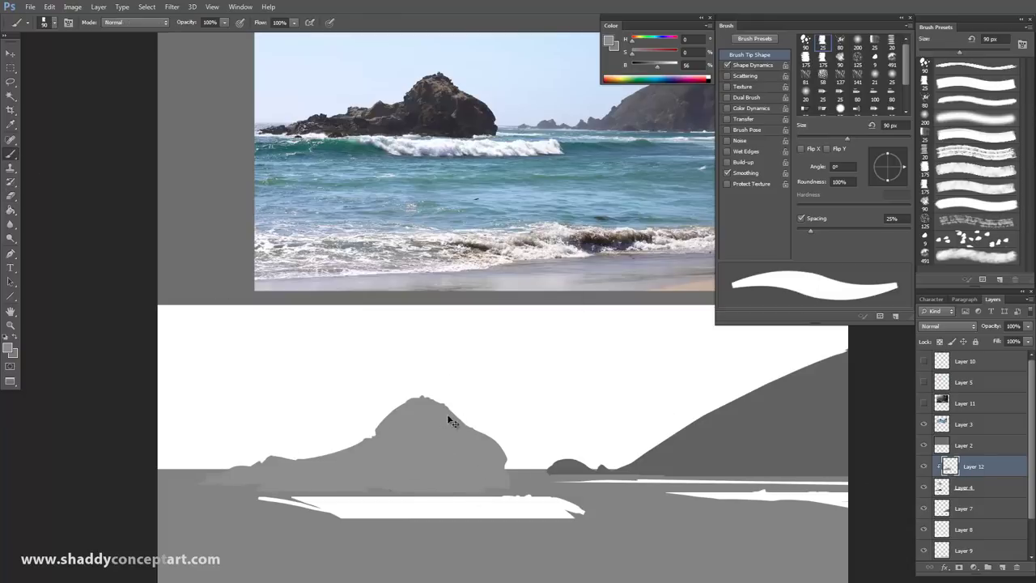
key(ctrl+u)
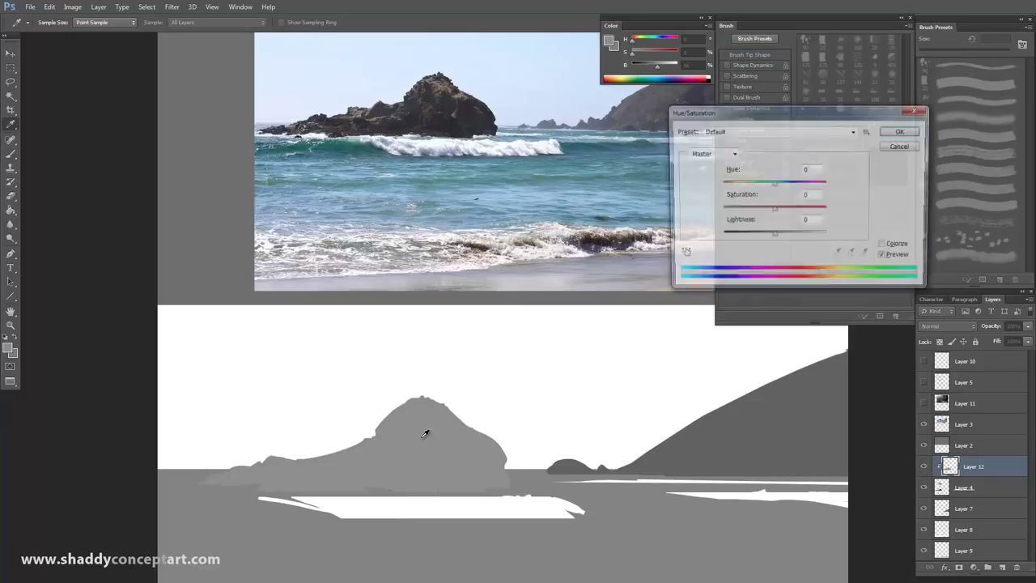
drag(765, 240, 761, 237)
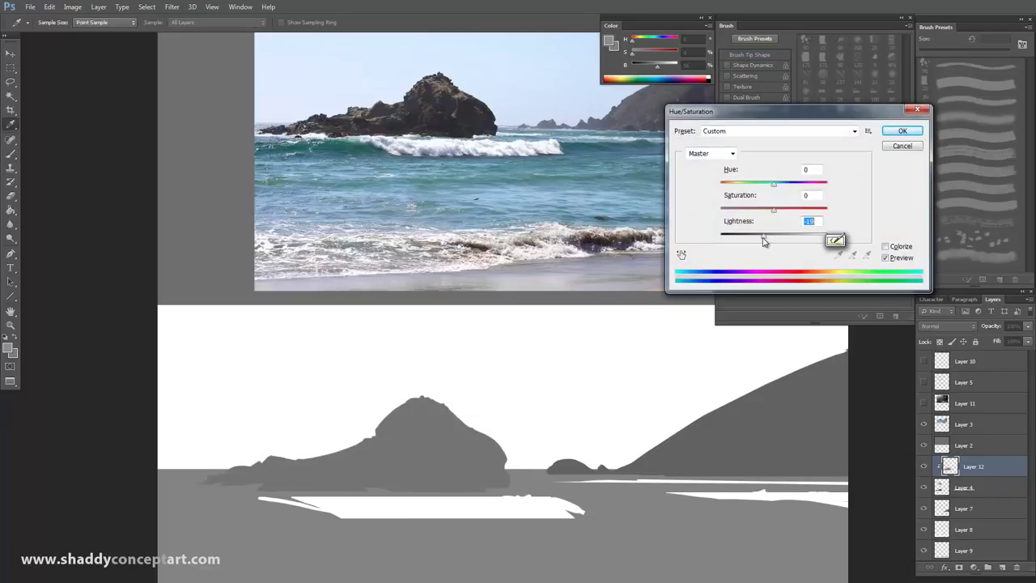
click(901, 146)
Compare the rock with the gray overlay layer shown and hidden
click(924, 466)
click(924, 467)
click(924, 466)
click(924, 466)
click(924, 466)
click(924, 466)
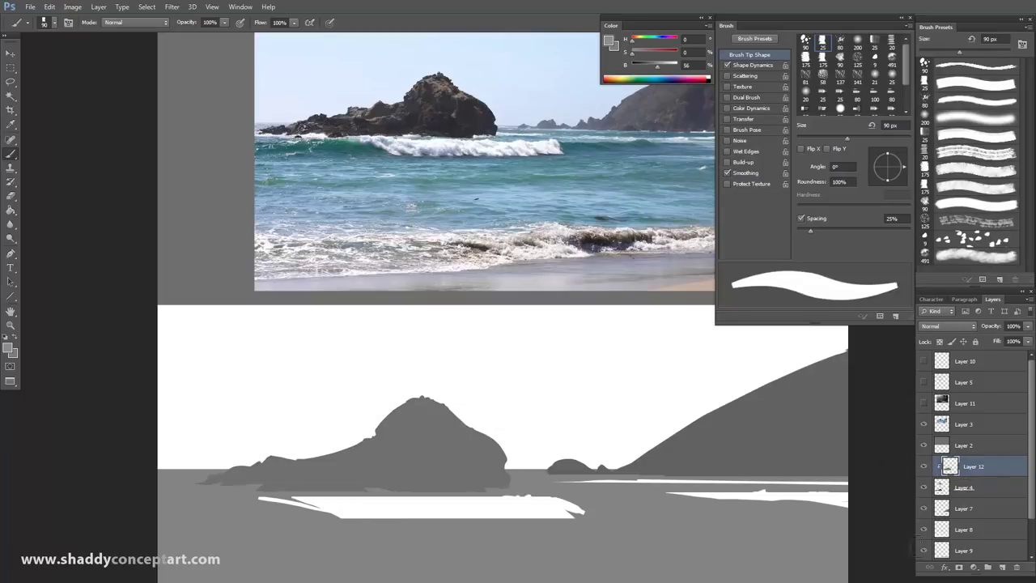
Add a layer mask to the overlay and paint dark shadow shapes into the rock's upper part with an 80 px brush
click(959, 568)
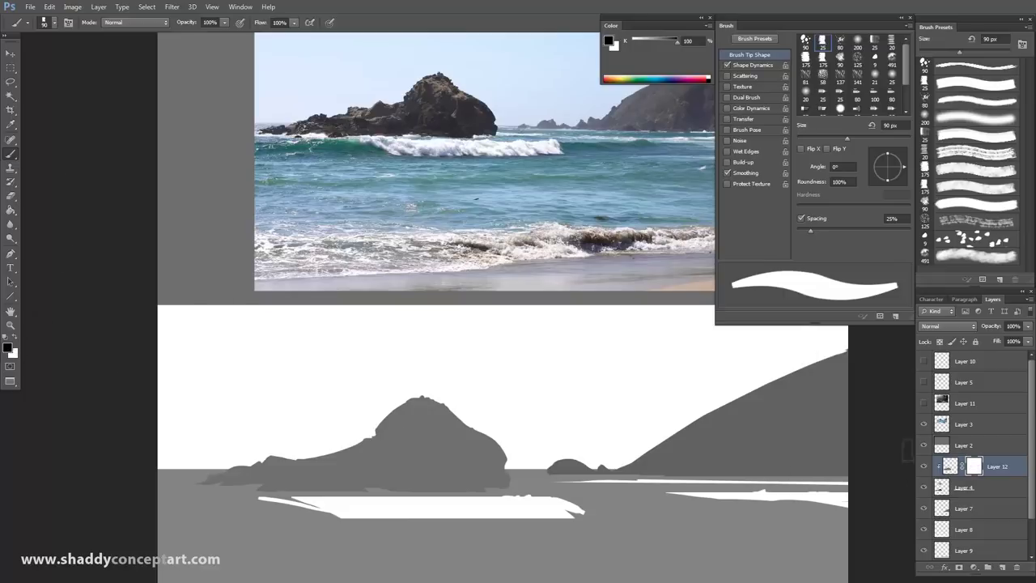
key(bracketleft)
mouse_move(409, 432)
mouse_down()
mouse_move(429, 455)
mouse_move(416, 427)
mouse_move(431, 437)
mouse_move(409, 412)
mouse_up()
click(15, 337)
mouse_move(457, 459)
mouse_down()
mouse_move(431, 445)
mouse_move(398, 457)
mouse_move(441, 473)
mouse_move(382, 436)
mouse_up()
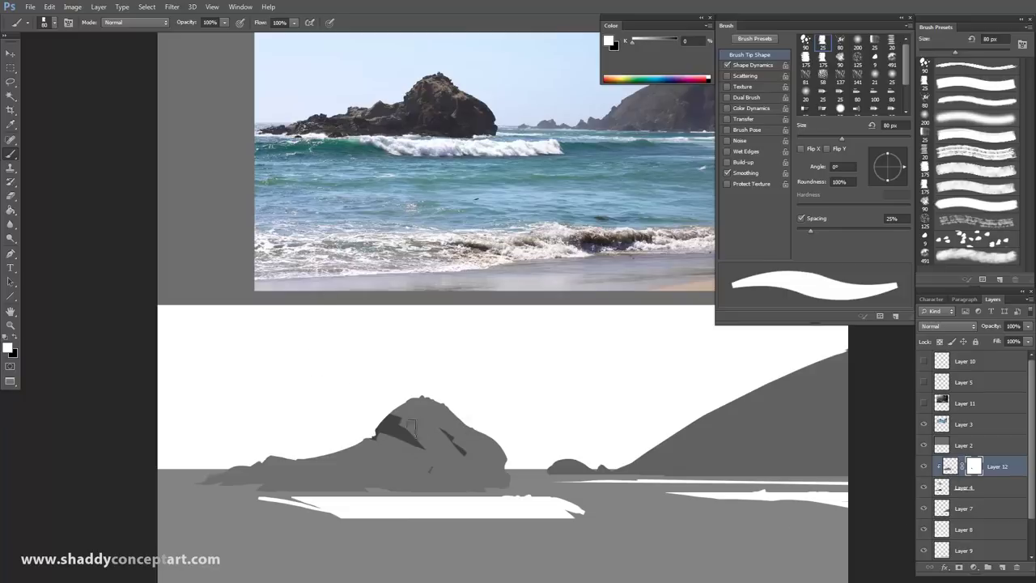
Trim the edges of the shadow shapes by painting white on the overlay's mask with a smaller brush
drag(374, 424, 413, 452)
key([)
key([)
mouse_move(387, 418)
mouse_down()
mouse_move(439, 441)
mouse_move(419, 427)
mouse_up()
click(430, 472)
Extend the shadow into a dark band across the rock's upper half, painting black on the mask with a 90 px brush
click(16, 338)
key(bracketright)
key(bracketright)
key(bracketright)
key(bracketright)
key(bracketleft)
key(ctrl+plus)
drag(271, 263, 291, 363)
key(ctrl+minus)
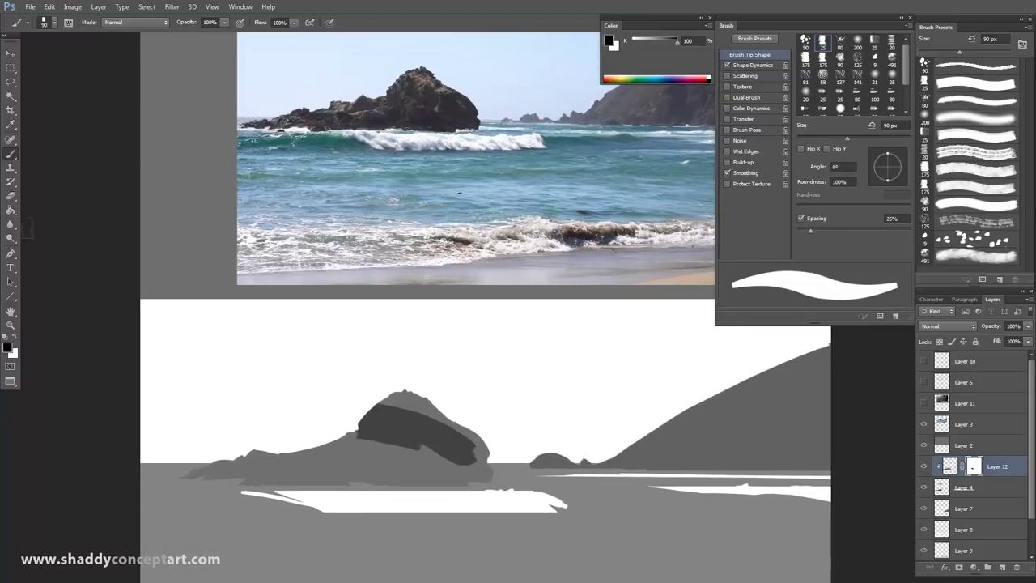
Cut a light notch into the dark band and refine its edges with white on the mask, reducing the brush from 50 to 15 px
click(14, 337)
mouse_move(404, 401)
mouse_down()
mouse_move(429, 425)
mouse_move(420, 422)
mouse_up()
key(bracketleft)
key(bracketleft)
key(bracketleft)
key(bracketleft)
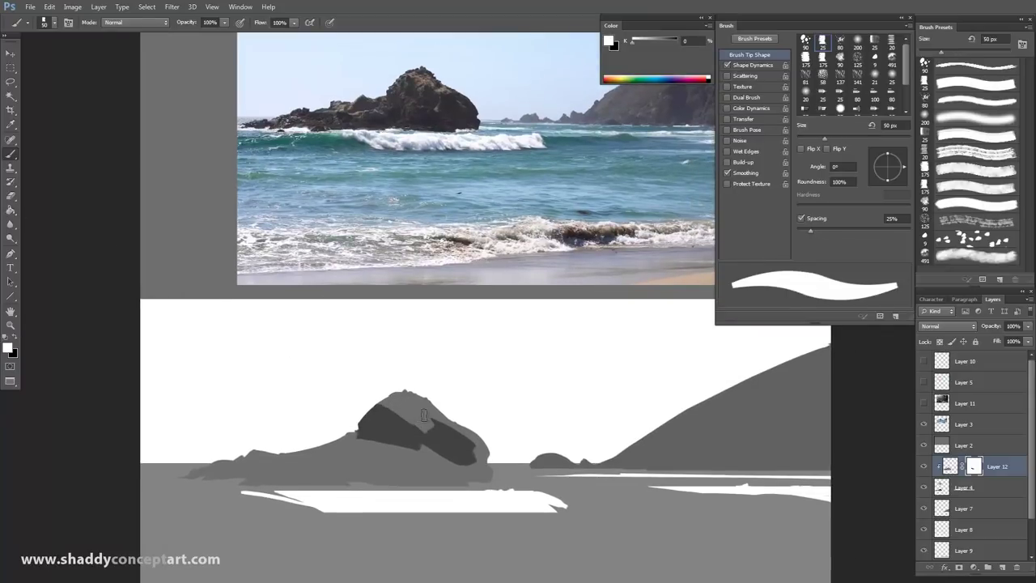
key(bracketleft)
key(bracketleft)
key(bracketleft)
key(bracketleft)
key(bracketleft)
key(bracketleft)
key(bracketleft)
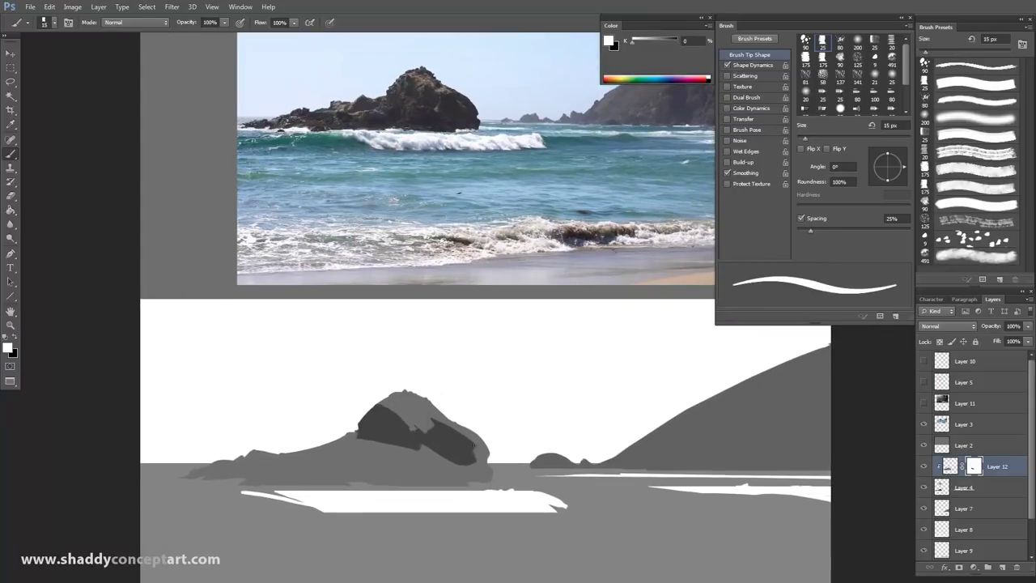
drag(436, 425, 463, 435)
key(ctrl+plus)
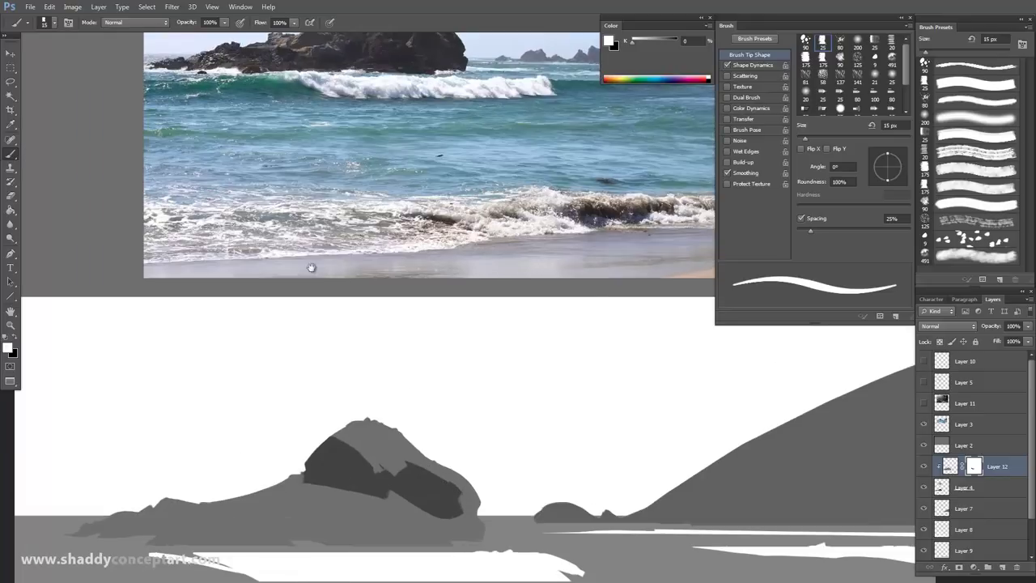
drag(261, 229, 336, 511)
key(ctrl+plus)
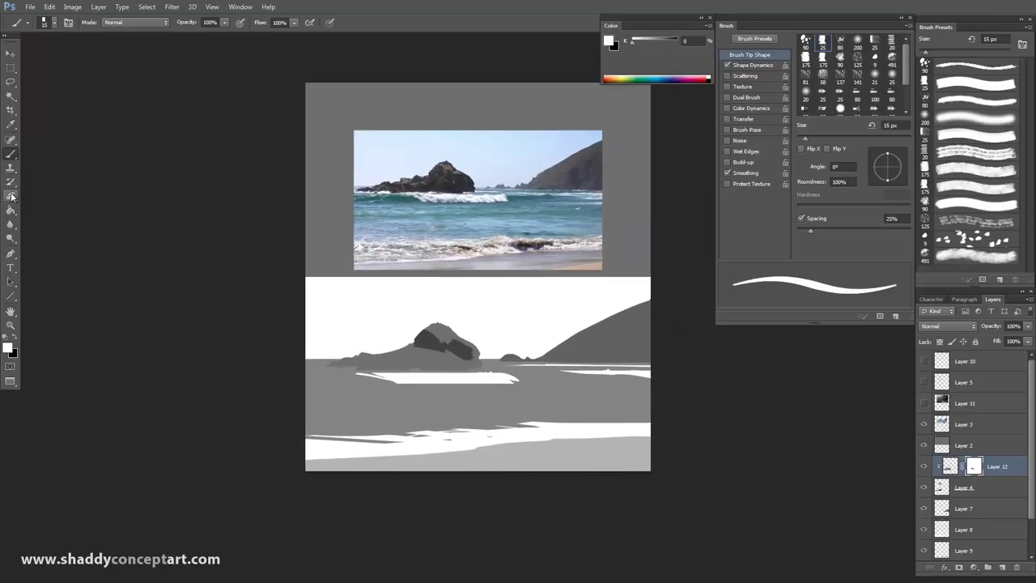
Mask the overlay off the rock's lower body and left tail with a 100 px black brush, keeping only the top plane light
key(x)
key(bracketright)
key(bracketright)
key(bracketright)
key(bracketright)
key(bracketright)
key(bracketright)
key(bracketright)
key(bracketright)
key(bracketright)
key(bracketright)
key(bracketright)
key(bracketright)
mouse_move(401, 350)
mouse_down()
mouse_move(492, 370)
mouse_move(348, 362)
mouse_move(427, 370)
mouse_move(350, 351)
mouse_move(315, 368)
mouse_move(450, 374)
mouse_up()
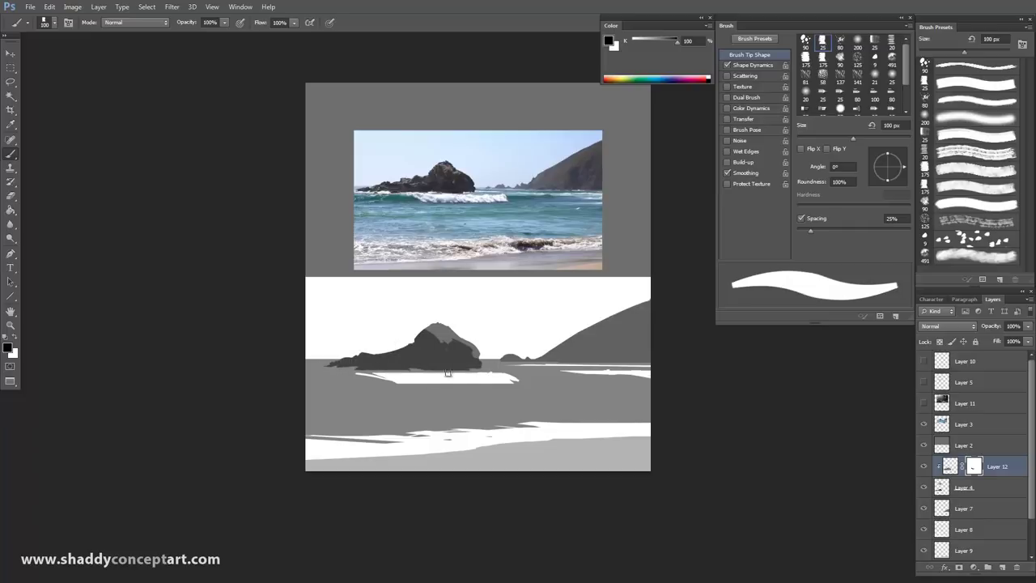
Refine the left and lower edges of the rock's light top plane with white on the mask, using 9 to 15 px brush sizes
key(ctrl+plus)
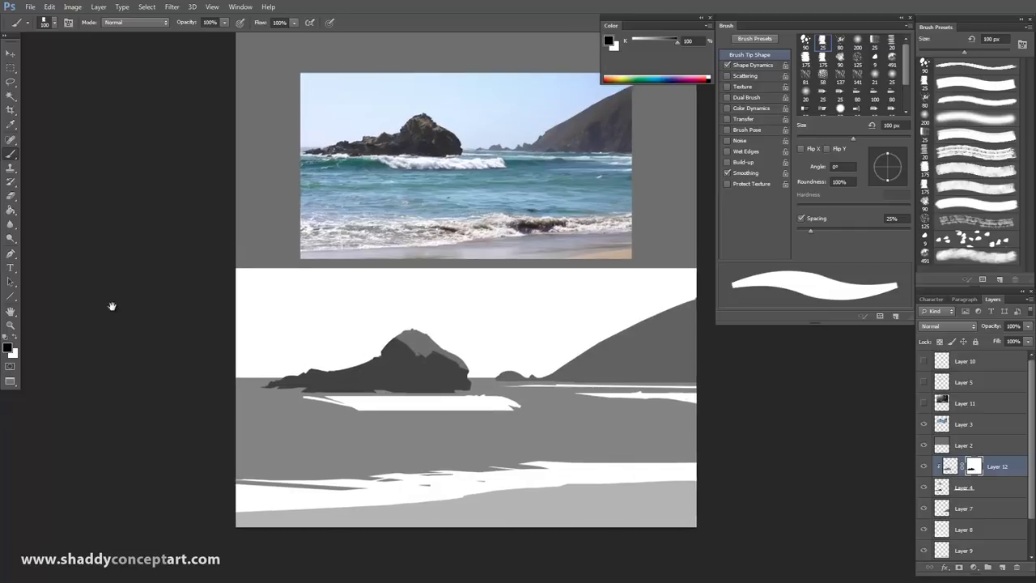
drag(103, 289, 140, 357)
click(14, 337)
key(bracketleft)
key(bracketleft)
key(bracketleft)
key(bracketleft)
key(bracketleft)
key(bracketleft)
key(bracketleft)
key(bracketleft)
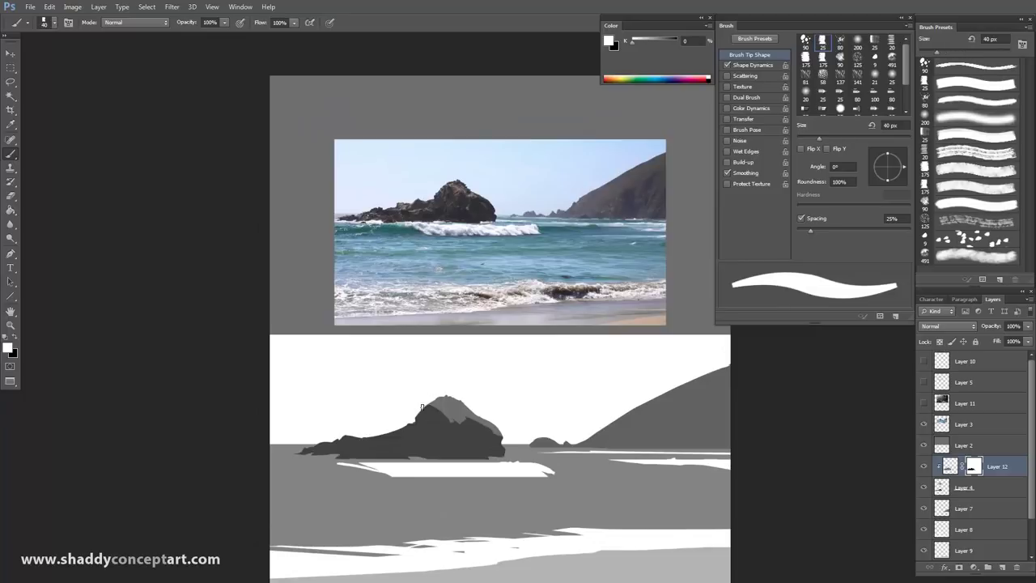
key(bracketleft)
key(bracketleft)
key(bracketleft)
key(bracketleft)
key(bracketleft)
key(bracketleft)
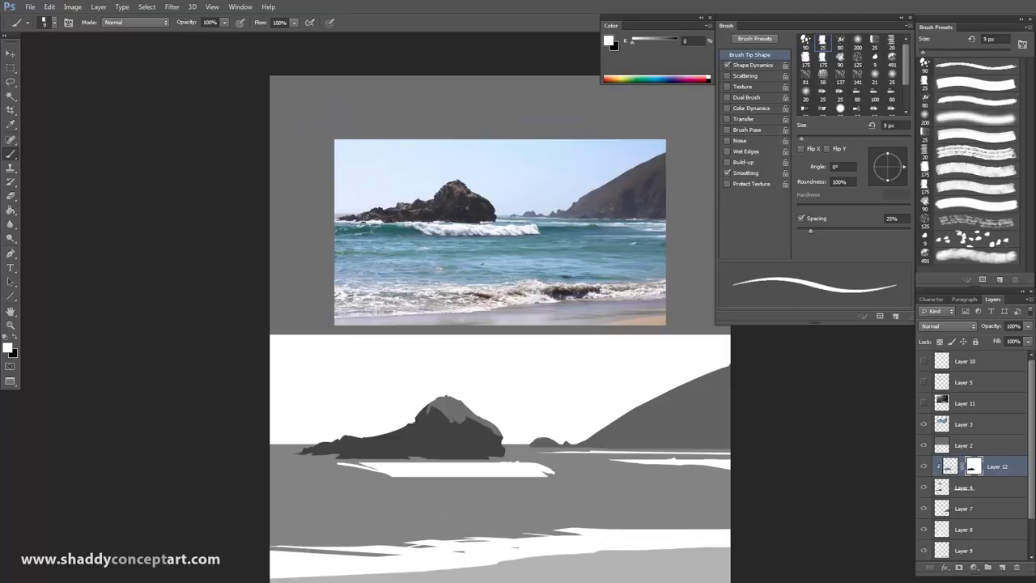
key(bracketright)
key(bracketright)
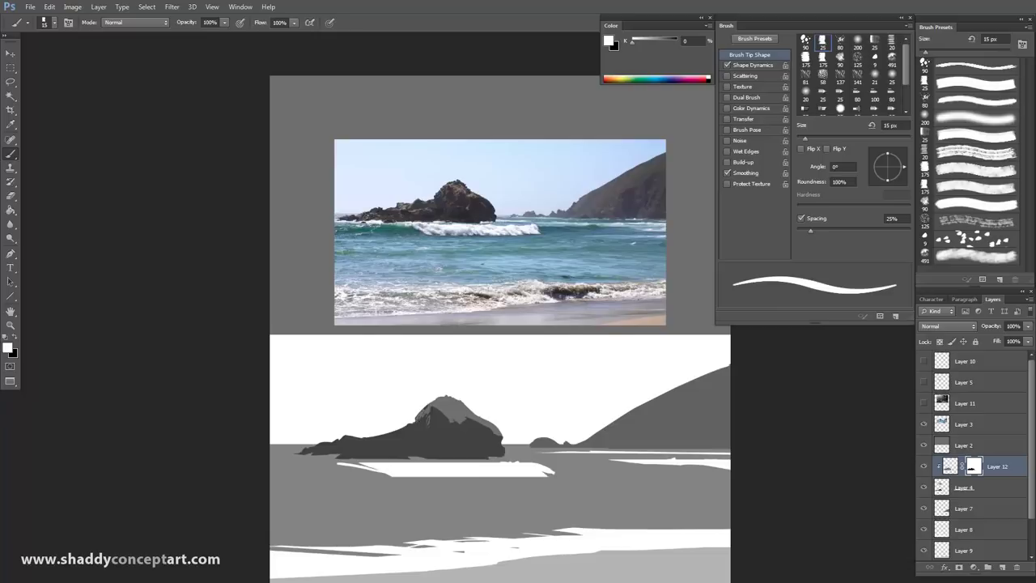
Examine the reference photo's rock up close, showing and hiding the red plane annotations on Layer 10 and Layer 5
key(ctrl+plus)
key(ctrl+plus)
drag(257, 139, 385, 269)
key(ctrl+plus)
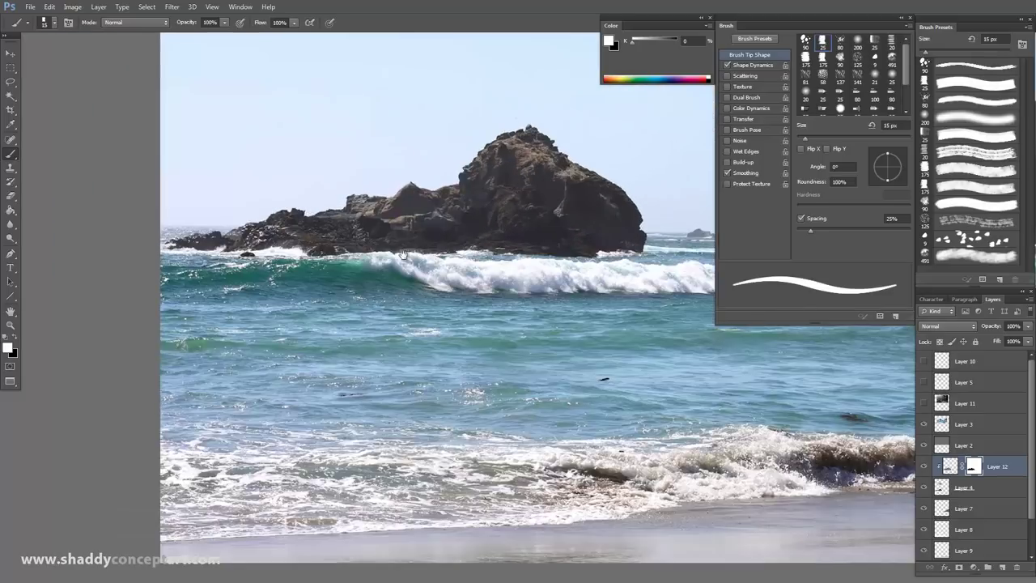
scroll(385, 269, up, 4)
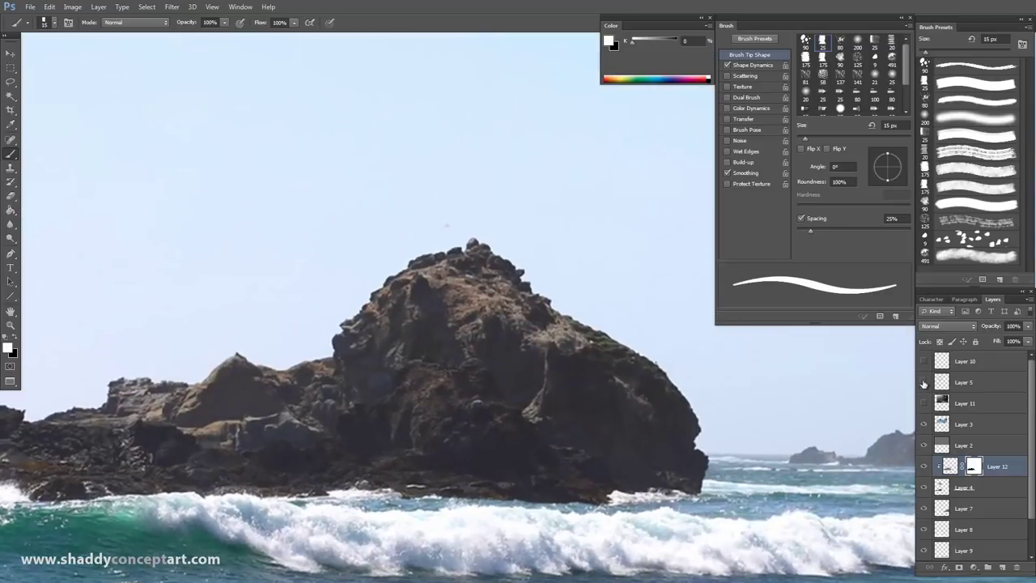
click(924, 384)
click(923, 361)
click(923, 382)
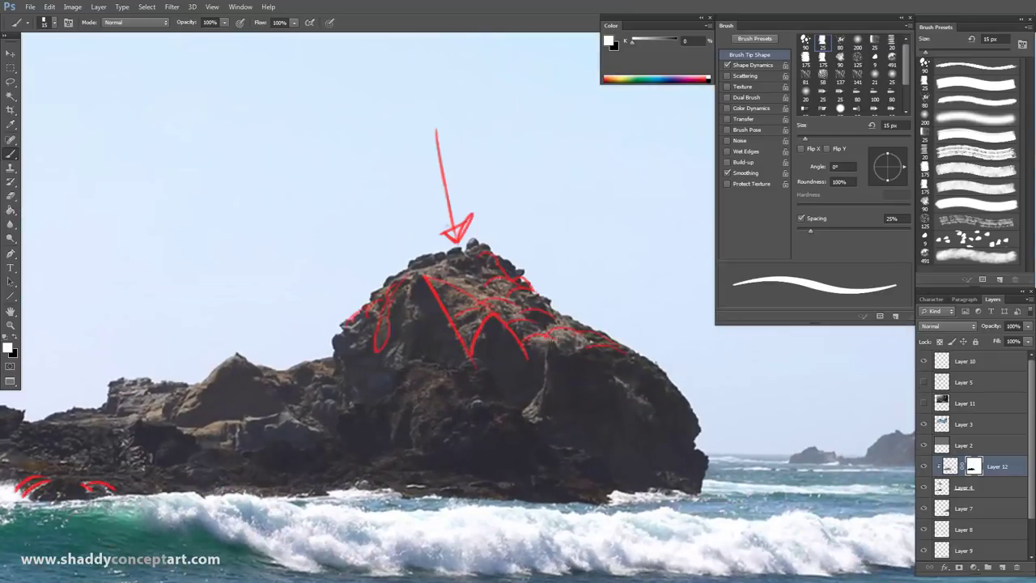
click(923, 382)
click(923, 382)
click(923, 361)
click(923, 362)
click(924, 362)
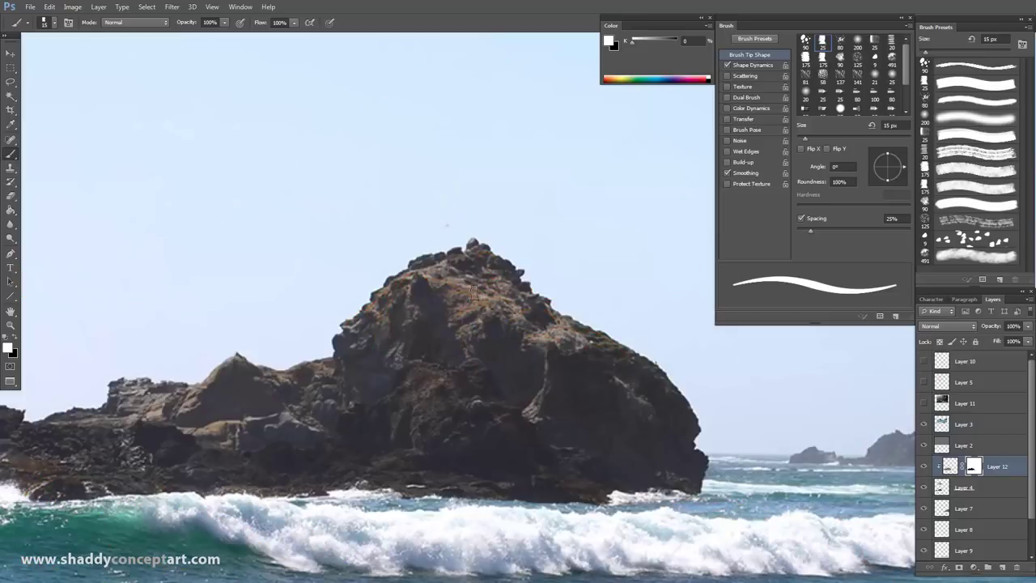
key(bracketleft)
key(bracketleft)
key(bracketleft)
key(bracketleft)
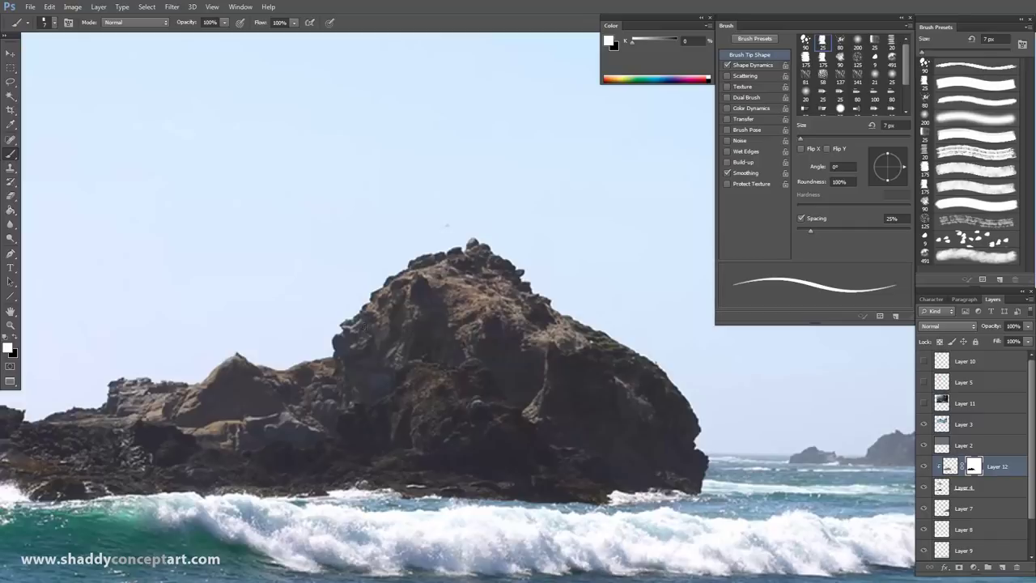
scroll(256, 417, down, 3)
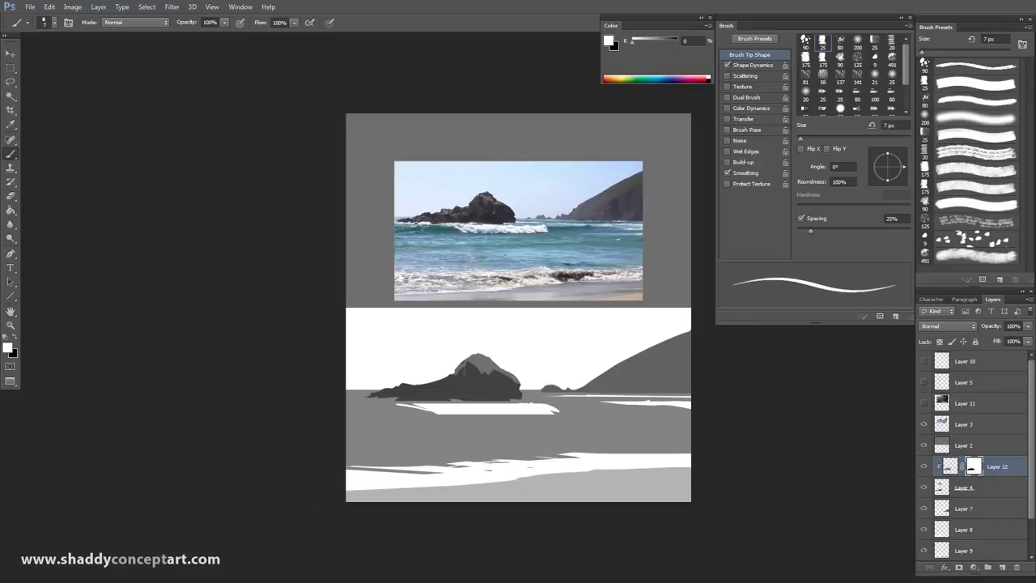
Break up the rock's light top plane with small shadow marks, painting black on the Layer 12 mask with a 10 to 20 px brush
key(ctrl+plus)
key(bracketright)
key(bracketright)
key(bracketright)
key(bracketright)
key(bracketright)
key(bracketright)
key(bracketright)
key(bracketright)
key(bracketright)
key(bracketright)
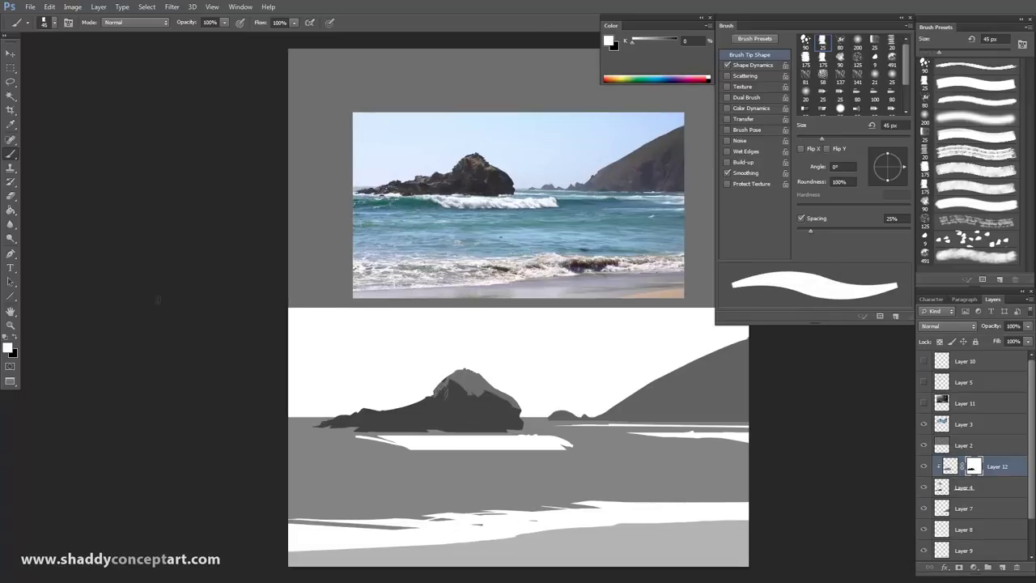
click(14, 339)
key(bracketleft)
key(bracketleft)
key(bracketleft)
key(bracketleft)
key(bracketleft)
key(bracketleft)
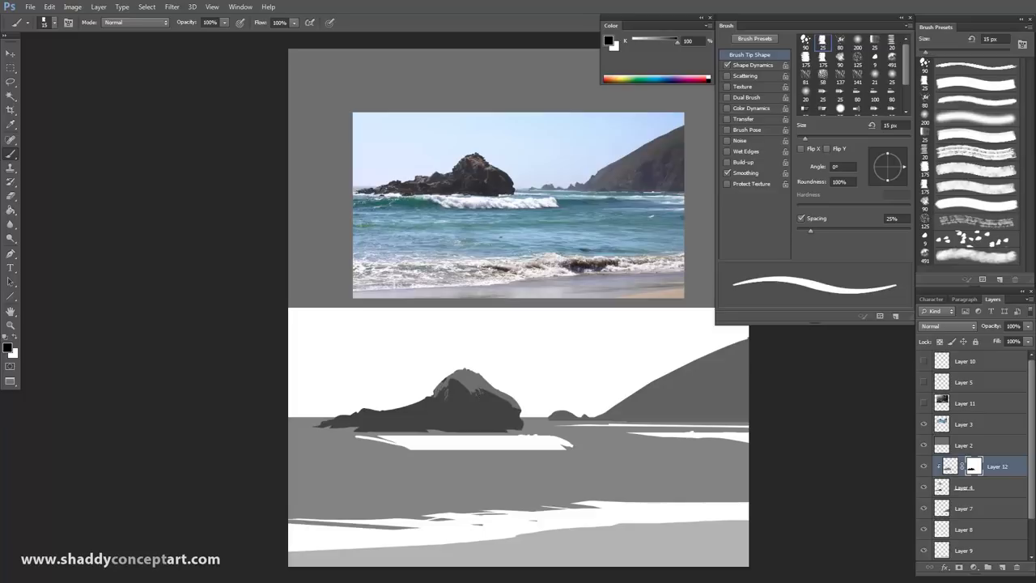
key(bracketleft)
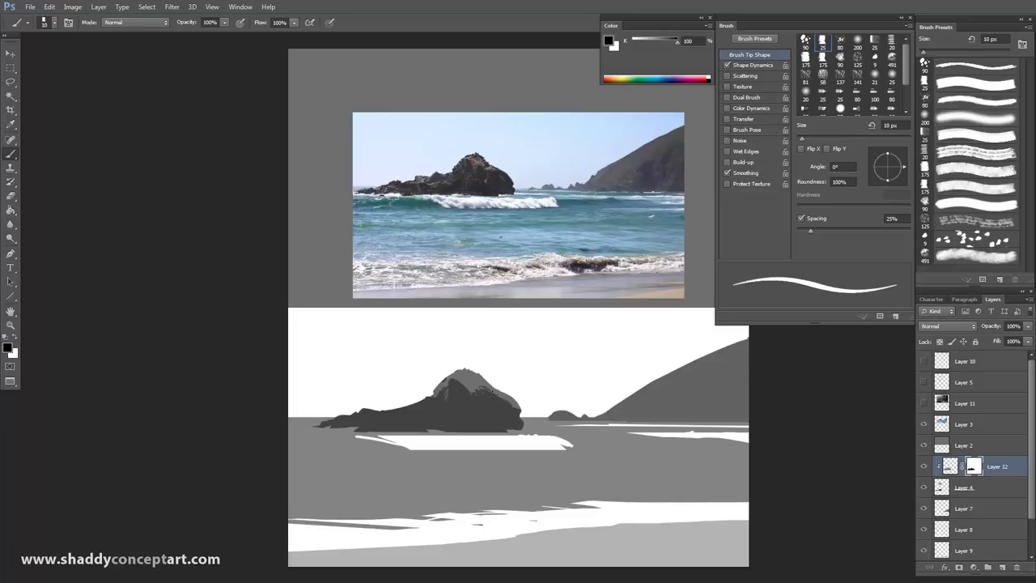
key(bracketleft)
key(bracketleft)
key(bracketright)
key(bracketright)
key(bracketright)
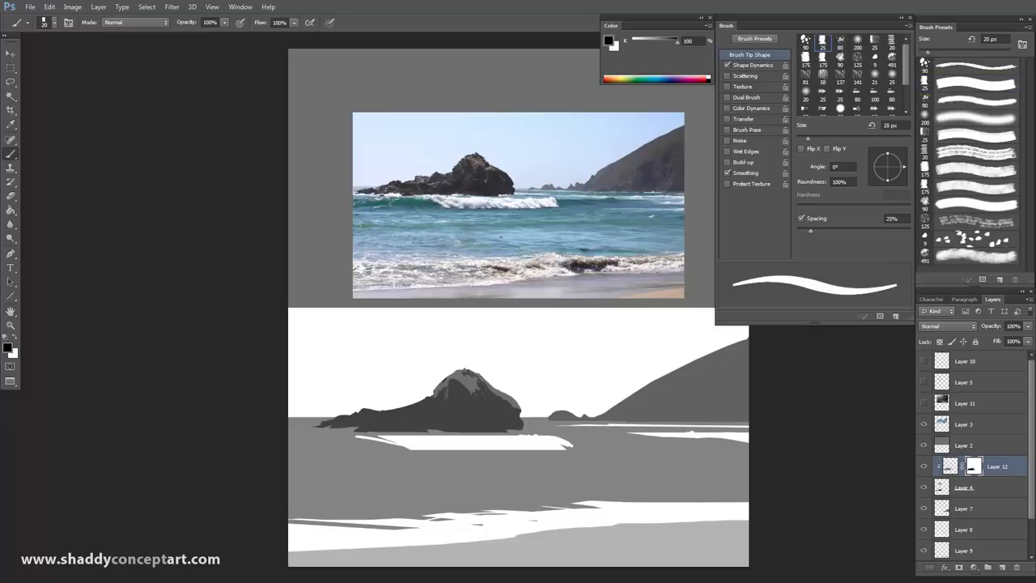
Refine the shadow shapes around the rock's light top plane with black on the mask, varying the brush between 8 and 20 px
mouse_move(518, 407)
mouse_down()
mouse_move(500, 397)
mouse_move(516, 406)
mouse_up()
key(bracketleft)
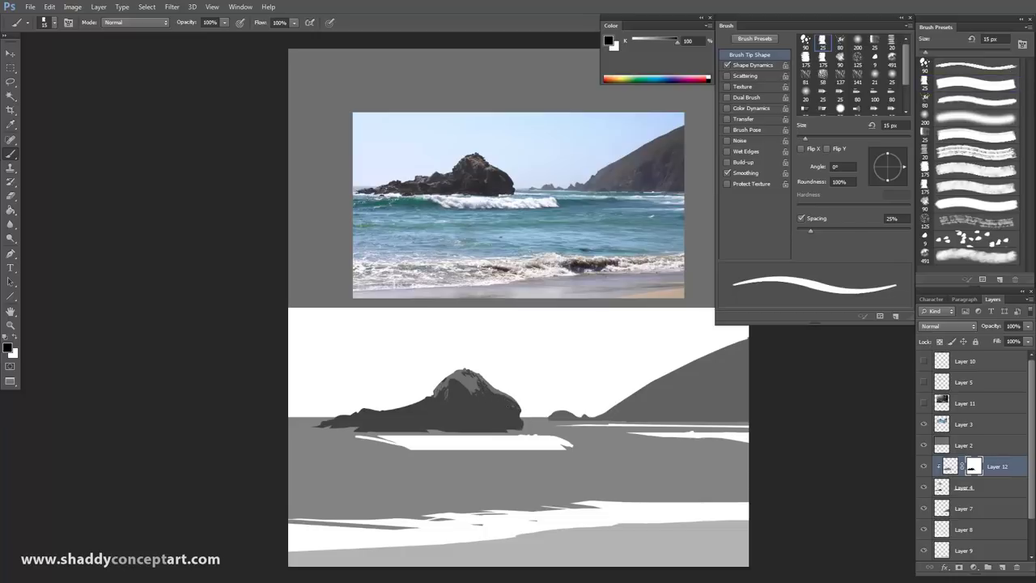
key(bracketleft)
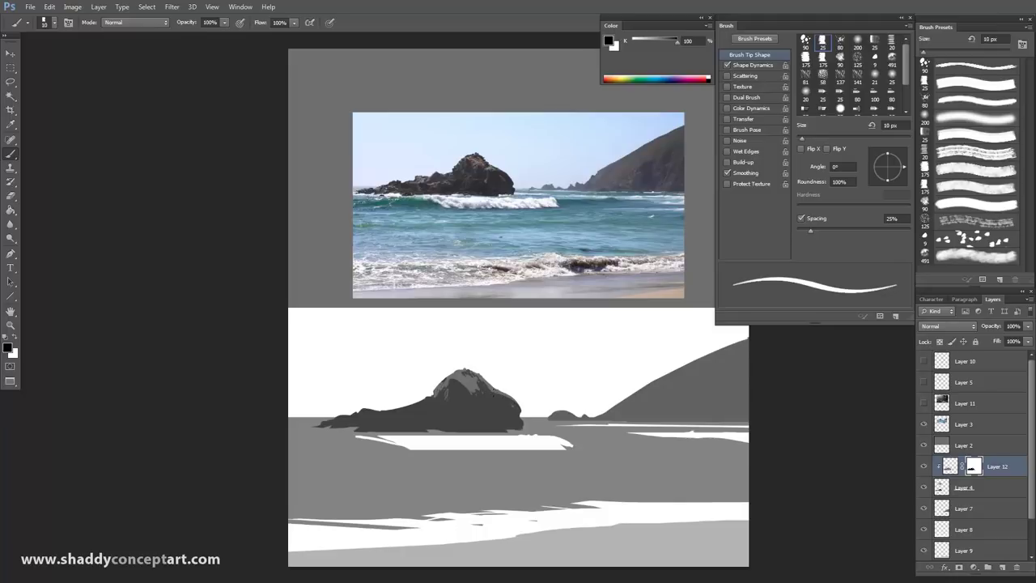
key(bracketright)
key(bracketleft)
key(bracketleft)
key(bracketleft)
key(bracketleft)
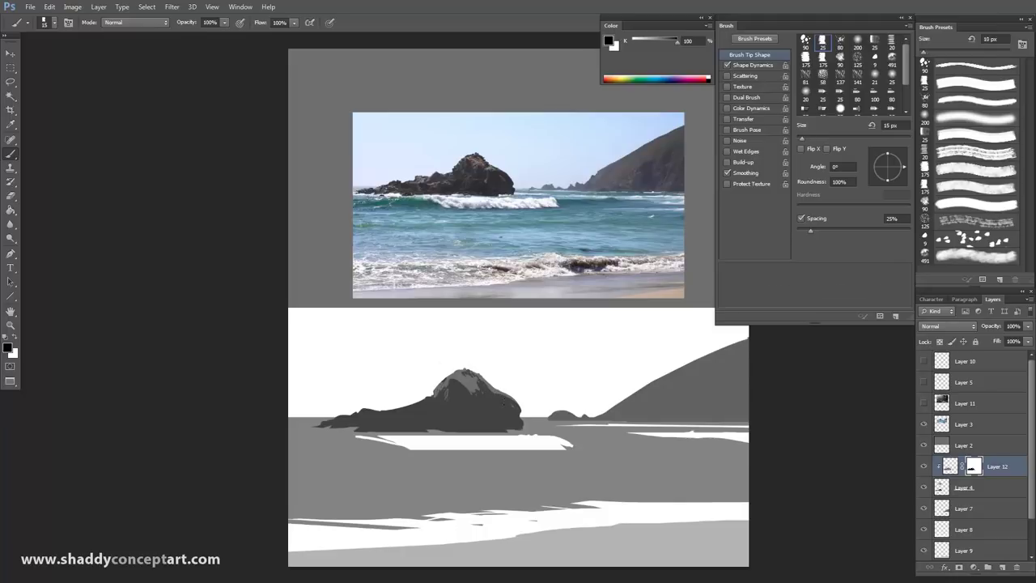
key(bracketright)
key(bracketright)
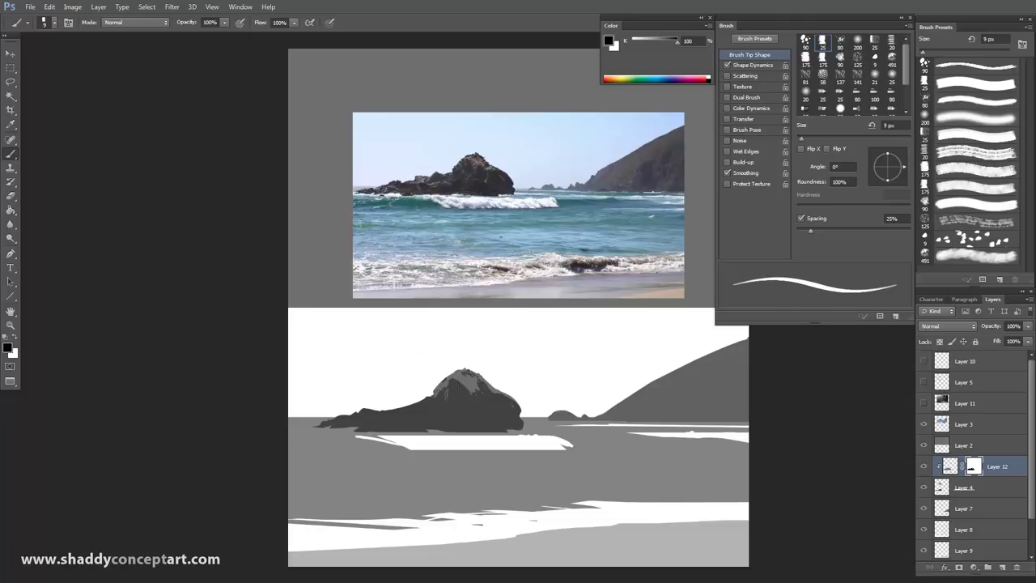
key(bracketright)
key(bracketright)
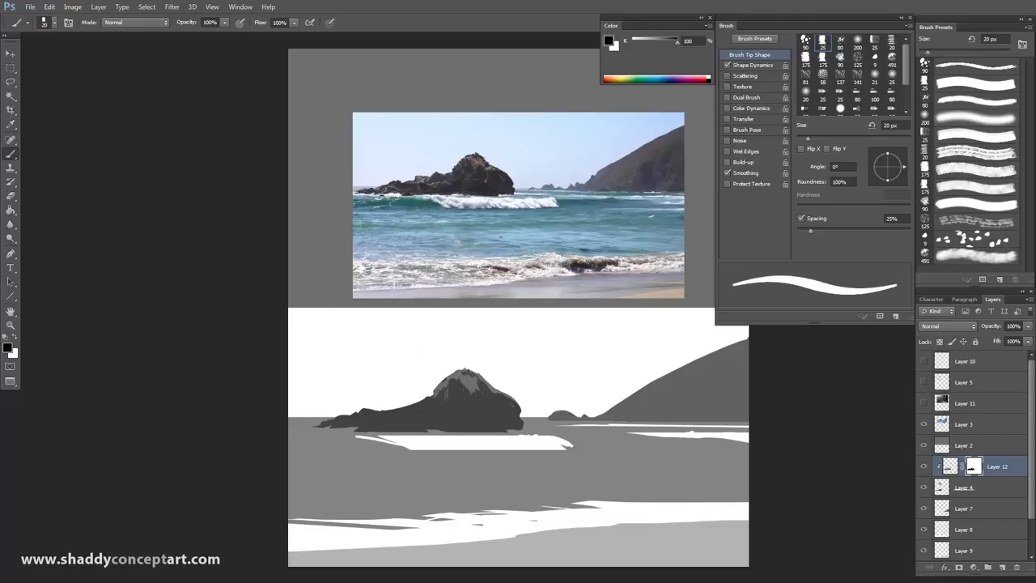
key(bracketleft)
key(bracketleft)
key(bracketleft)
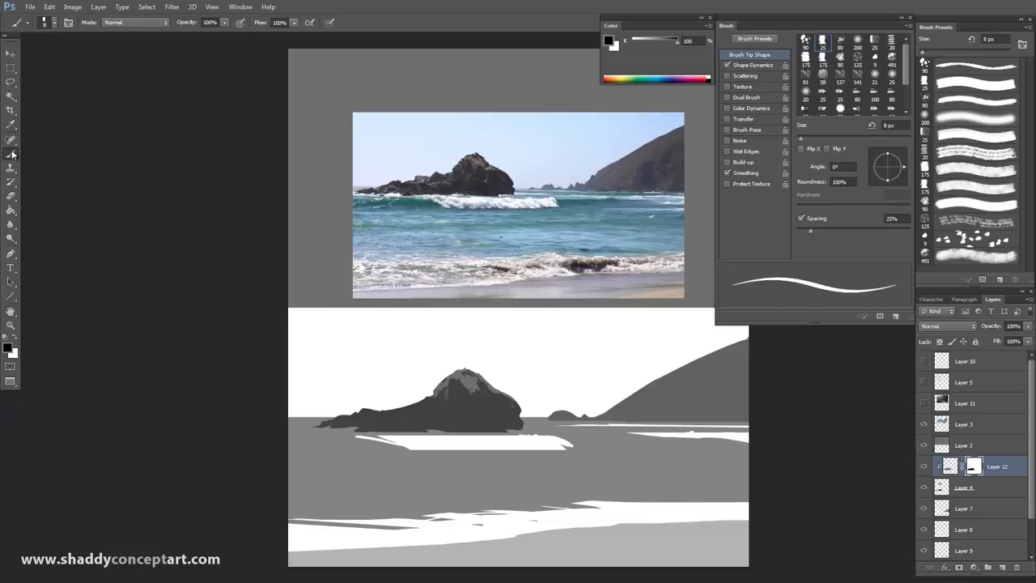
Paint light streaks running down from the rock's peak with white on the mask, using 8 to 15 px brush sizes
key(x)
key(bracketright)
key(bracketright)
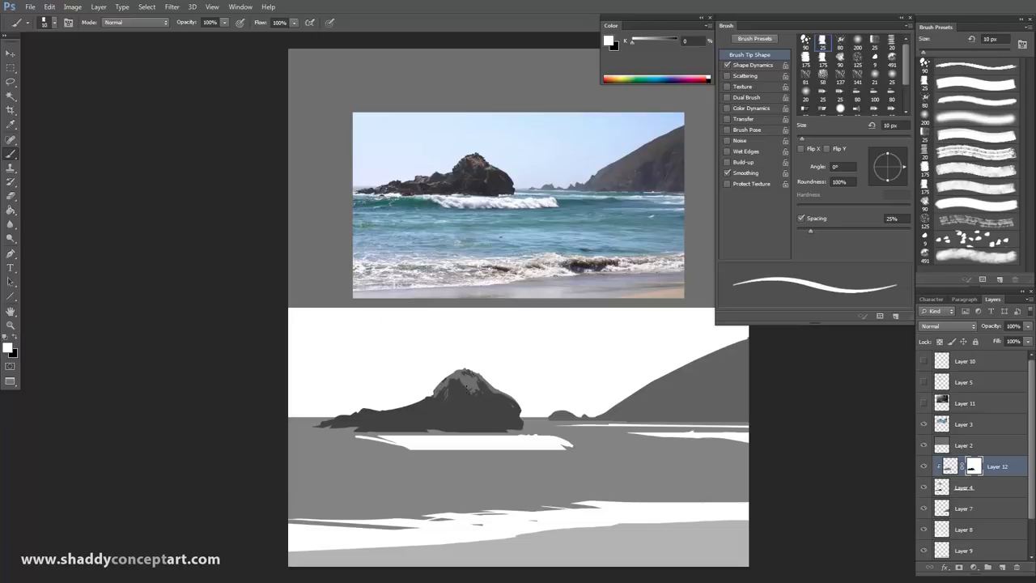
key(bracketright)
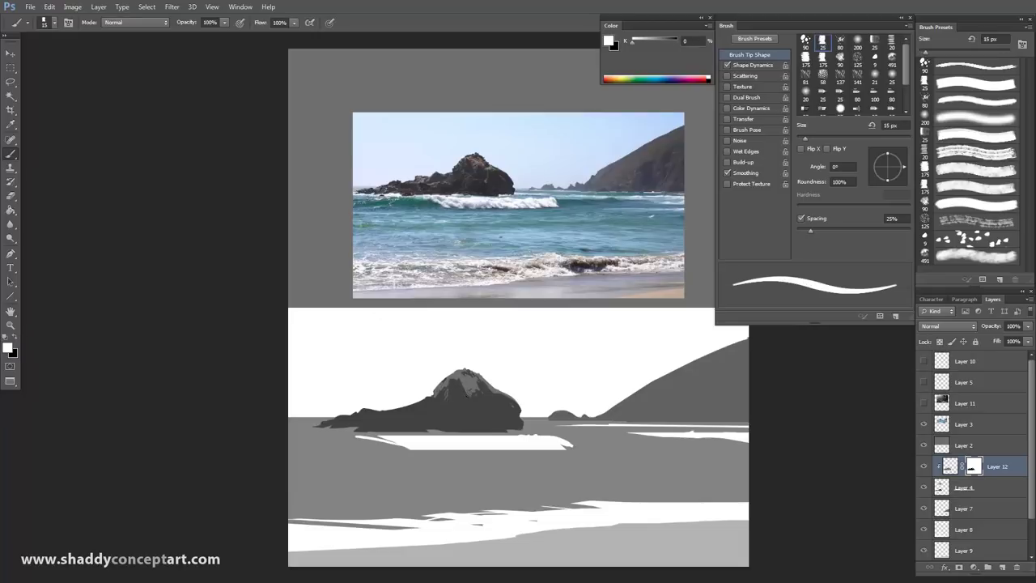
key(bracketleft)
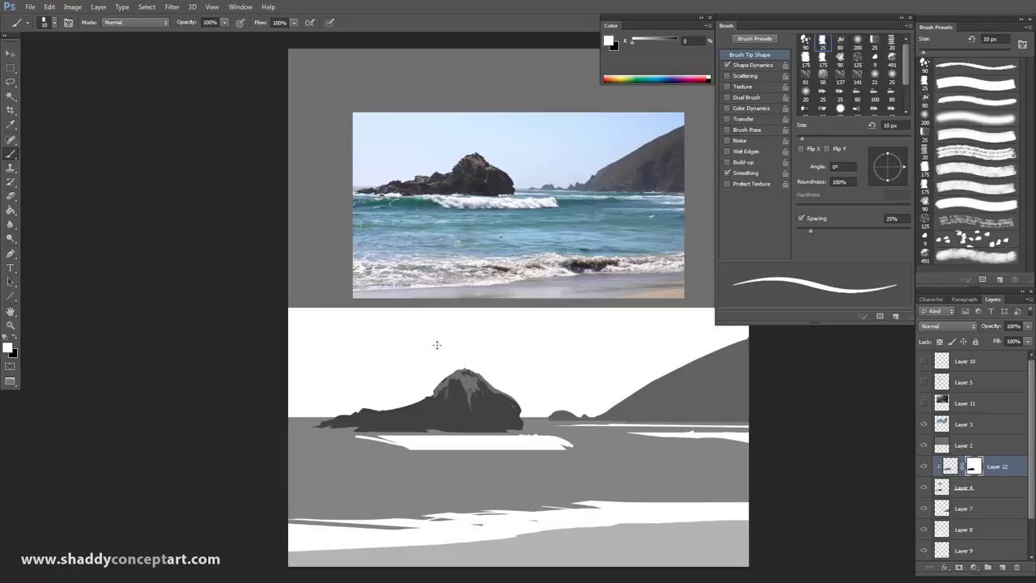
key(bracketright)
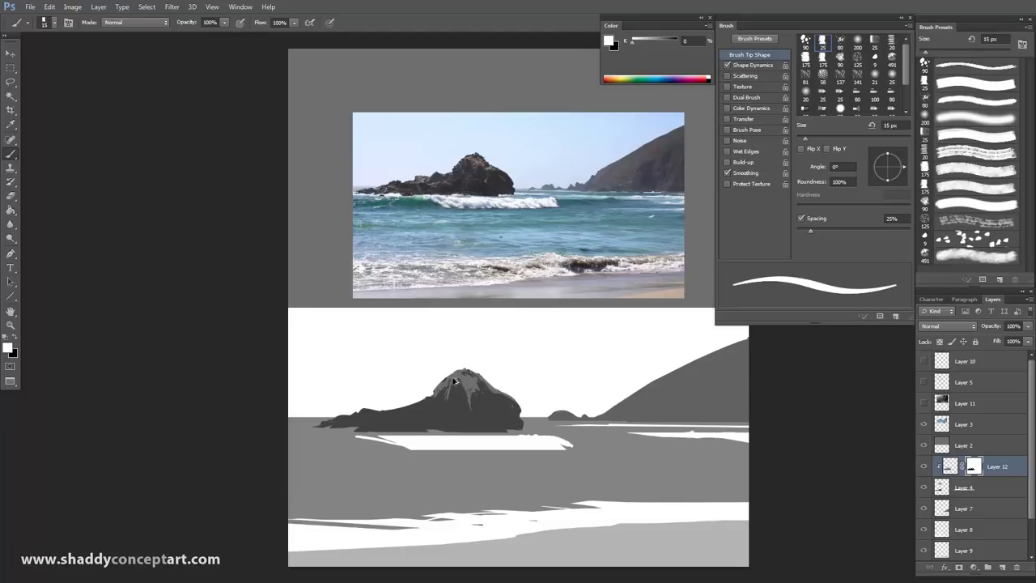
key(bracketleft)
key(bracketleft)
key(bracketleft)
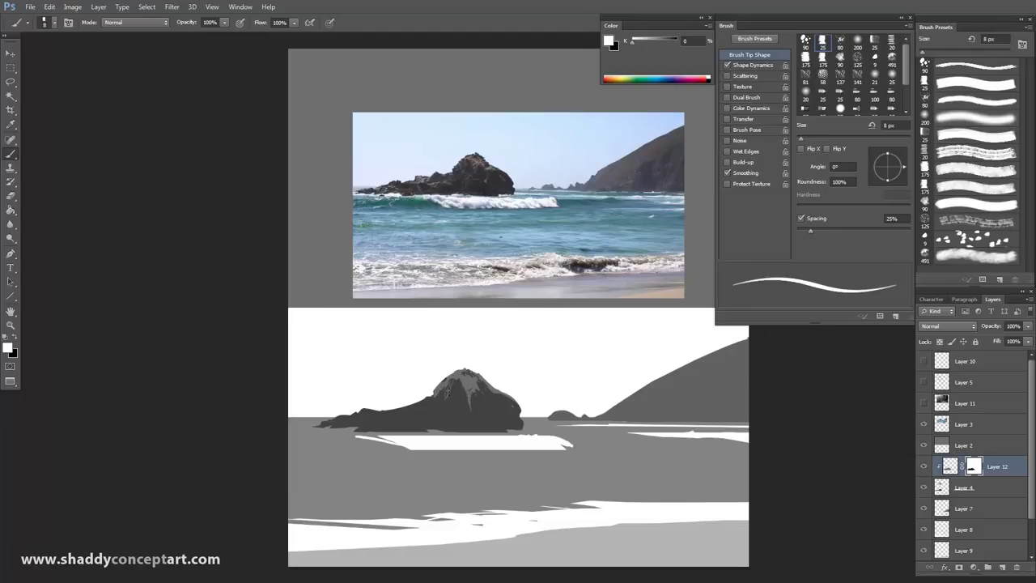
Add fine light details near the rock's peak with white on the mask, reducing the brush to 4 px
key(bracketleft)
key(bracketleft)
key(bracketleft)
key(bracketleft)
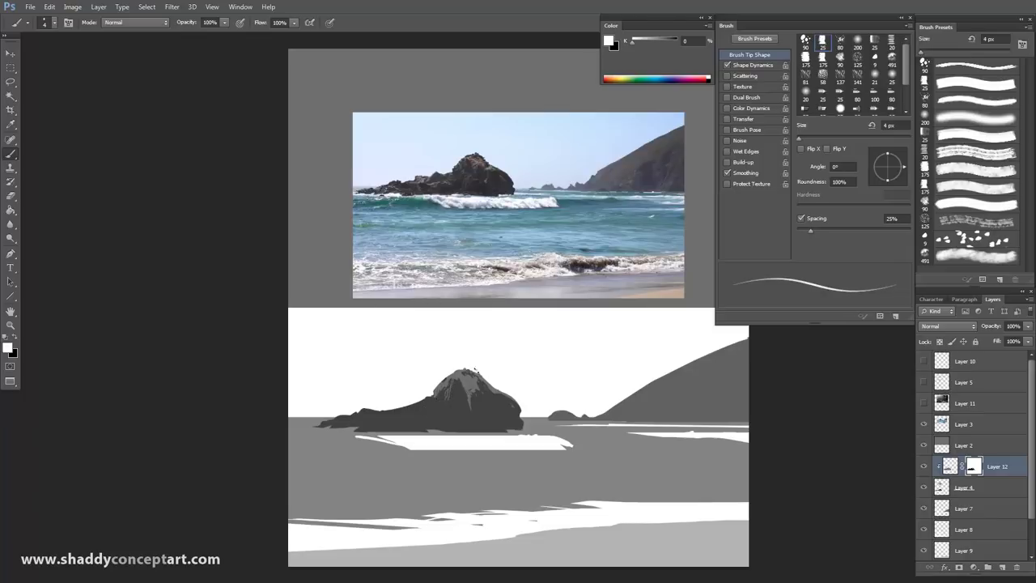
Darken small areas around the rock's peak with black on the mask, using 8 to 20 px brush sizes
key(bracketright)
key(bracketright)
key(bracketright)
click(14, 337)
key(bracketright)
key(bracketright)
key(bracketright)
key(bracketright)
key(bracketright)
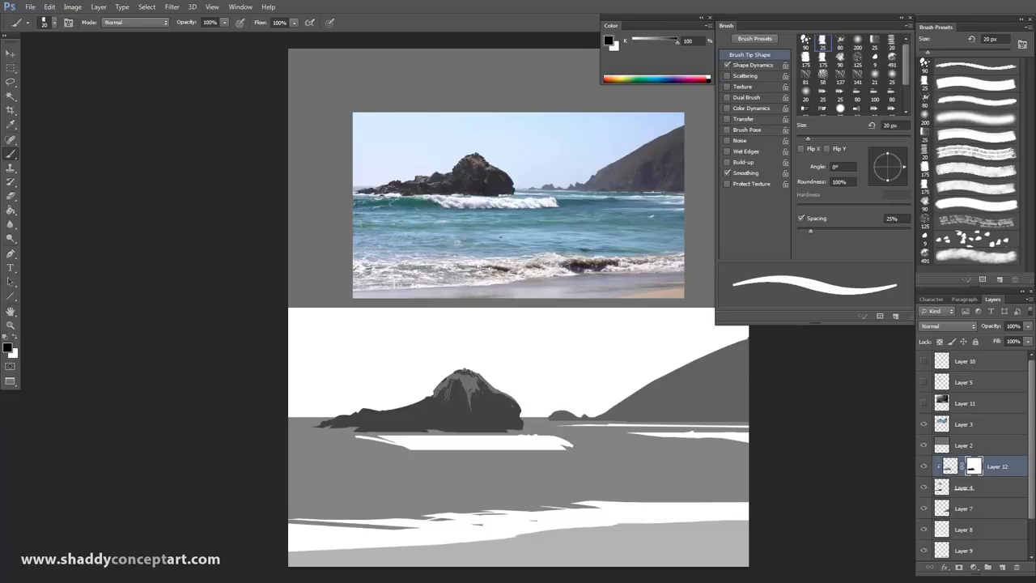
key(bracketleft)
key(bracketleft)
key(bracketleft)
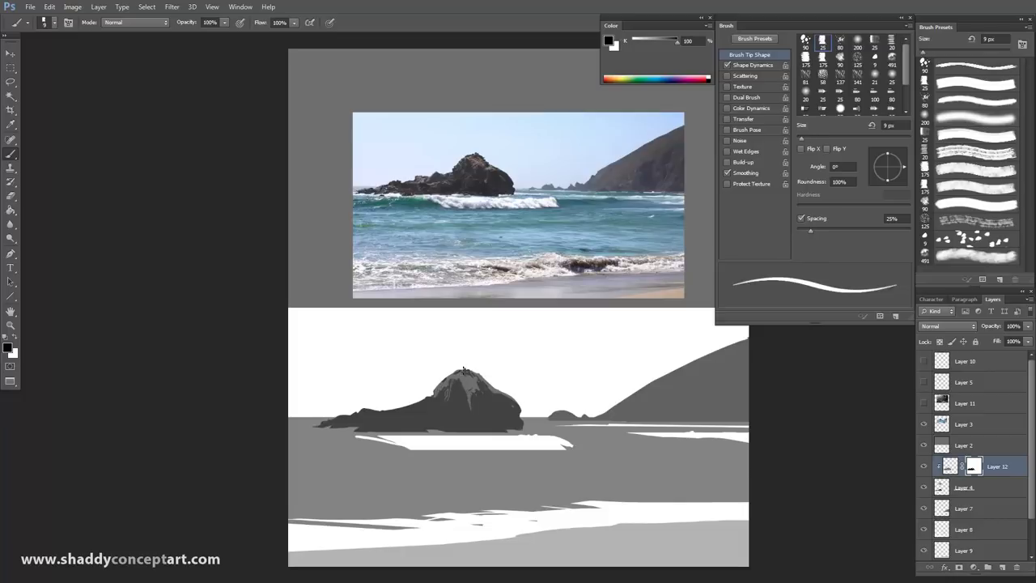
key(bracketright)
key(bracketright)
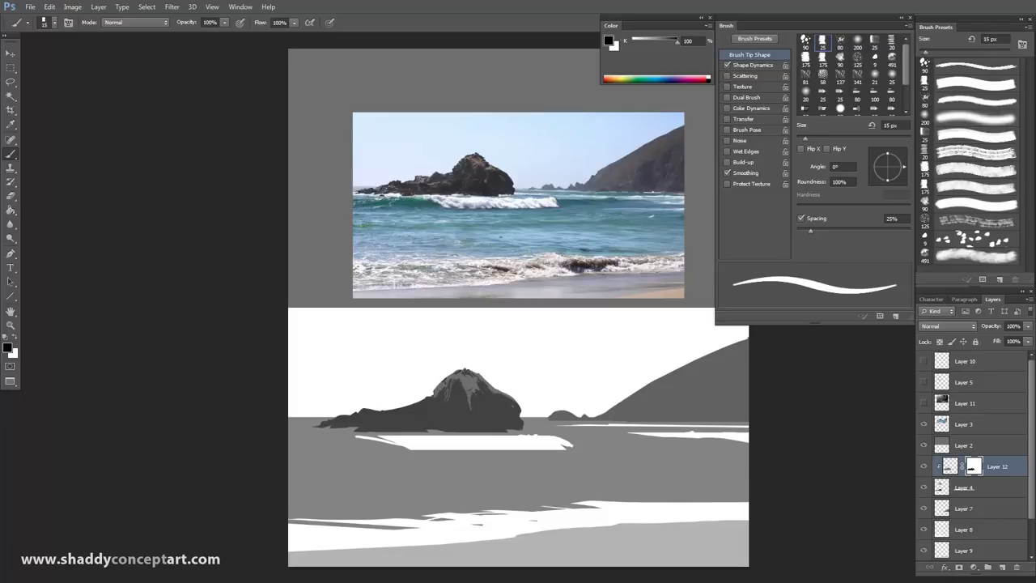
key(bracketleft)
key(bracketleft)
key(bracketleft)
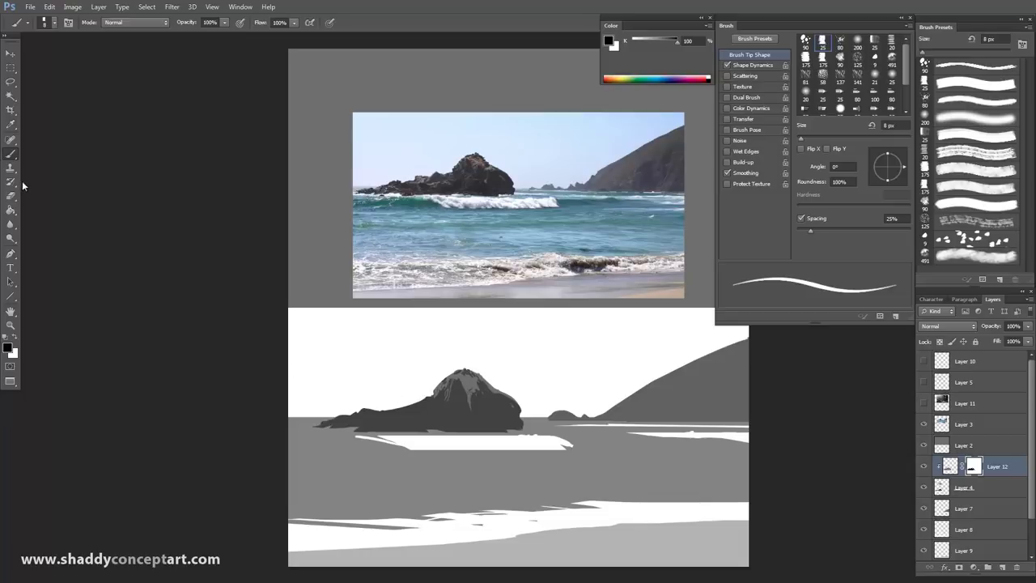
key(bracketright)
key(bracketright)
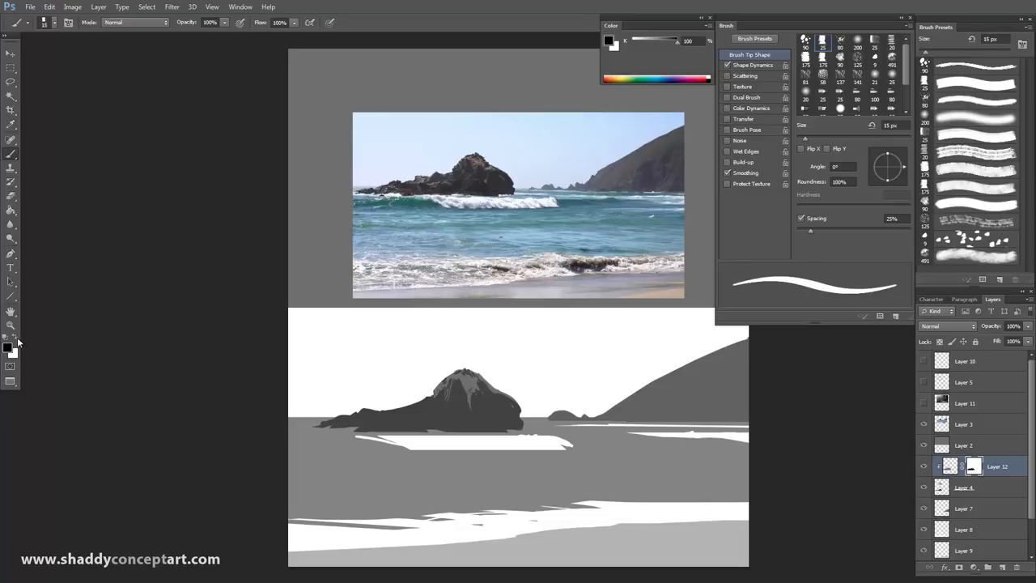
Paint a thin light edge along the ridge of the rock's left slope with white on the mask, reducing the brush from 35 to 5 px
key(bracketright)
key(bracketright)
key(x)
key(bracketright)
key(bracketright)
key(bracketright)
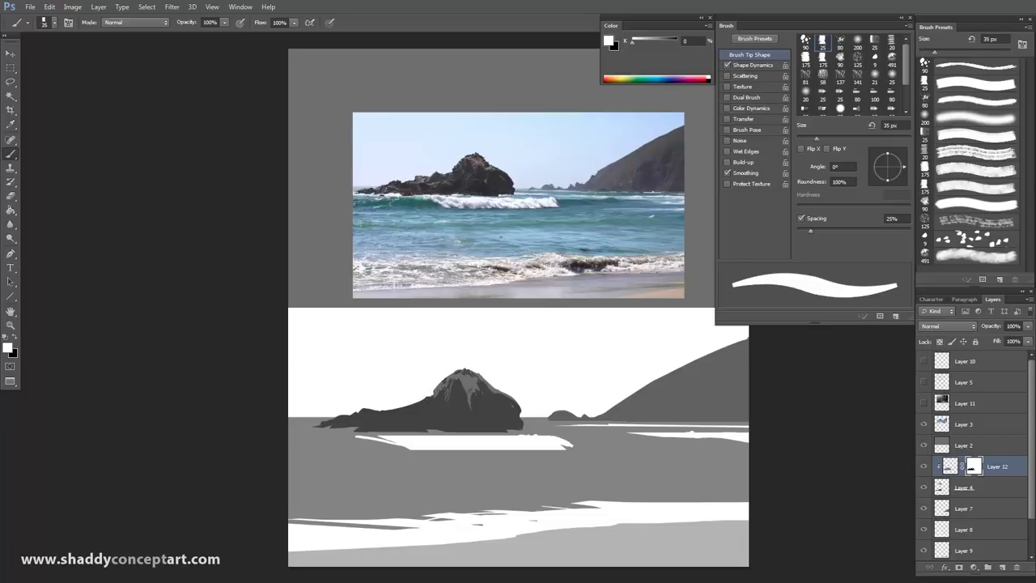
key(bracketleft)
key(bracketleft)
key(bracketleft)
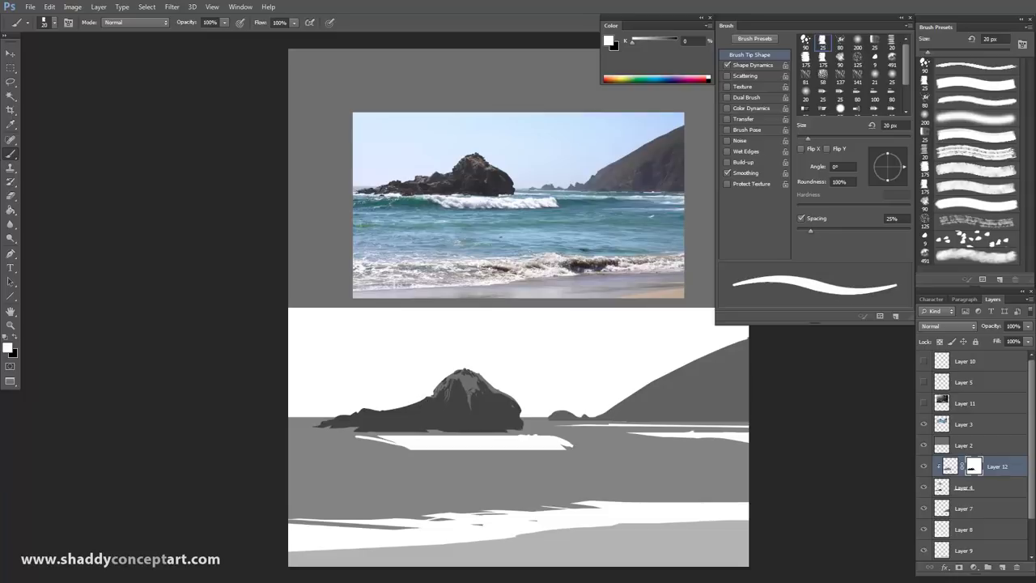
key(bracketright)
key(bracketright)
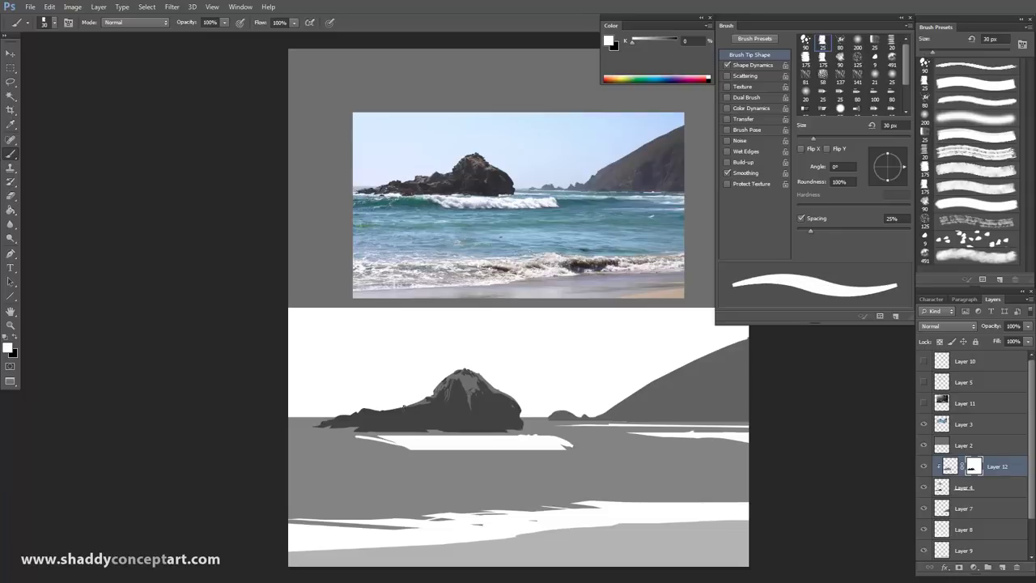
key(bracketleft)
key(bracketleft)
key(bracketleft)
key(bracketleft)
key(bracketleft)
key(bracketleft)
key(bracketleft)
key(bracketleft)
key(bracketleft)
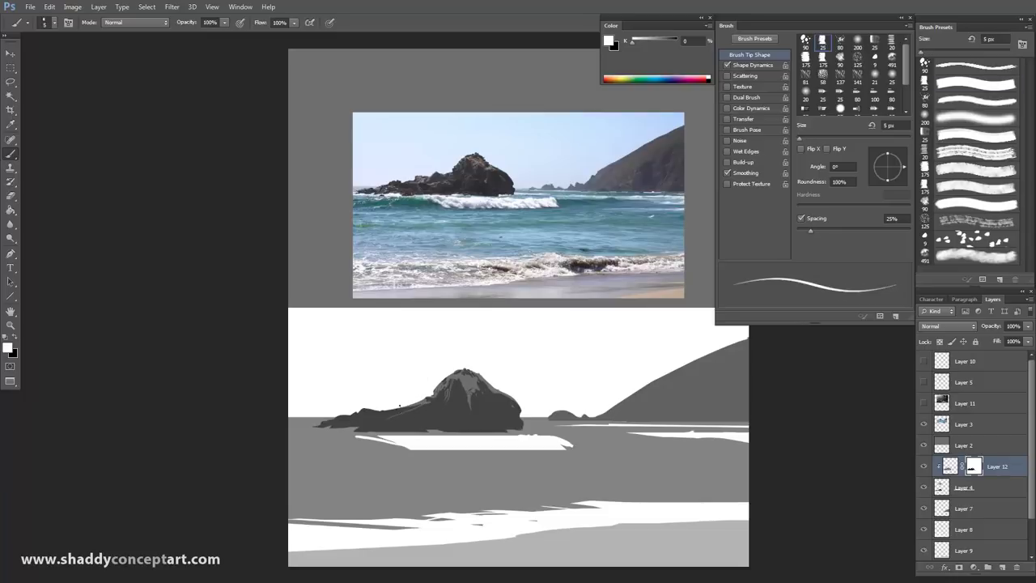
Extend the light marks down the rock's left slope with white on the mask, using a 10 to 15 px brush
key(bracketright)
key(bracketright)
key(bracketright)
key(bracketright)
key(bracketright)
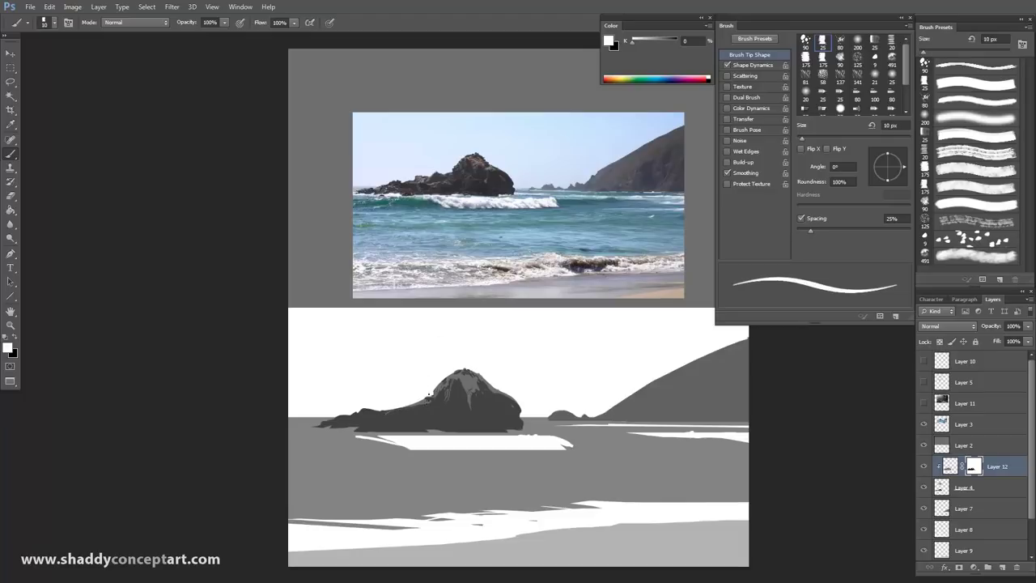
key(bracketright)
key(bracketleft)
key(bracketleft)
key(bracketleft)
key(bracketright)
key(bracketright)
key(bracketright)
key(bracketleft)
key(bracketleft)
key(bracketright)
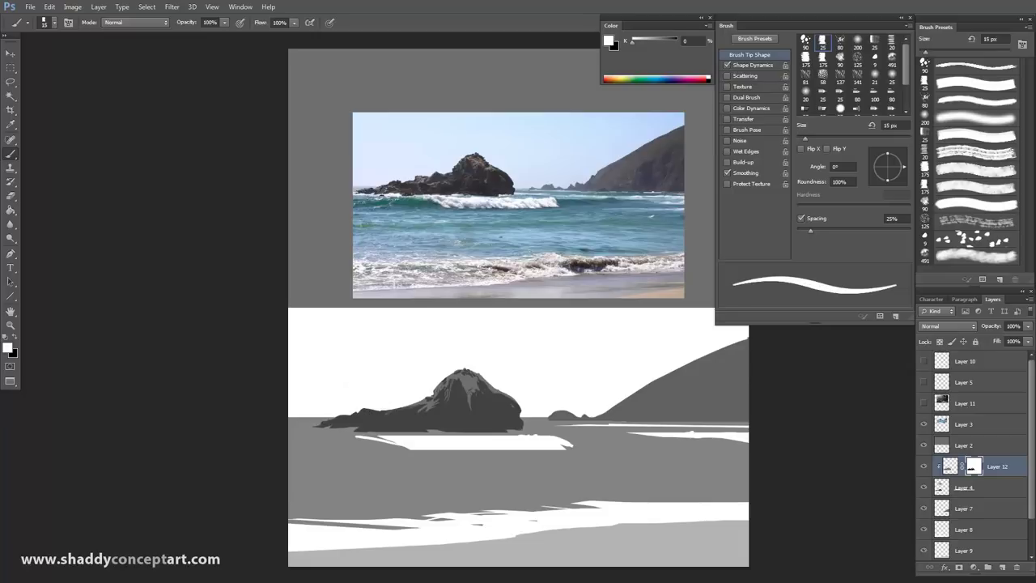
Refine the light marks along the rock's left slope with white on the mask, using a 6 to 10 px brush
key(bracketleft)
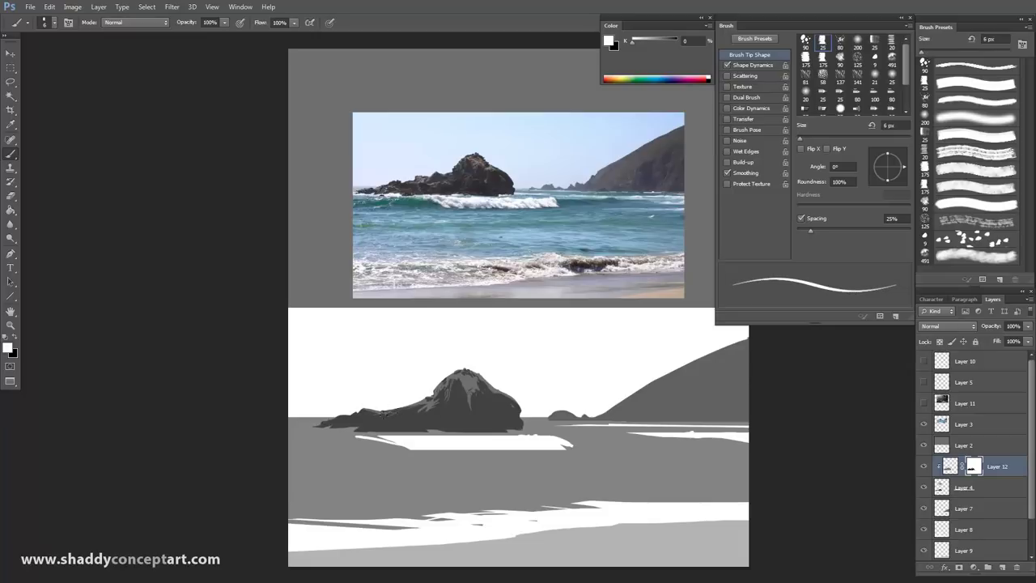
key(bracketright)
key(bracketright)
key(bracketright)
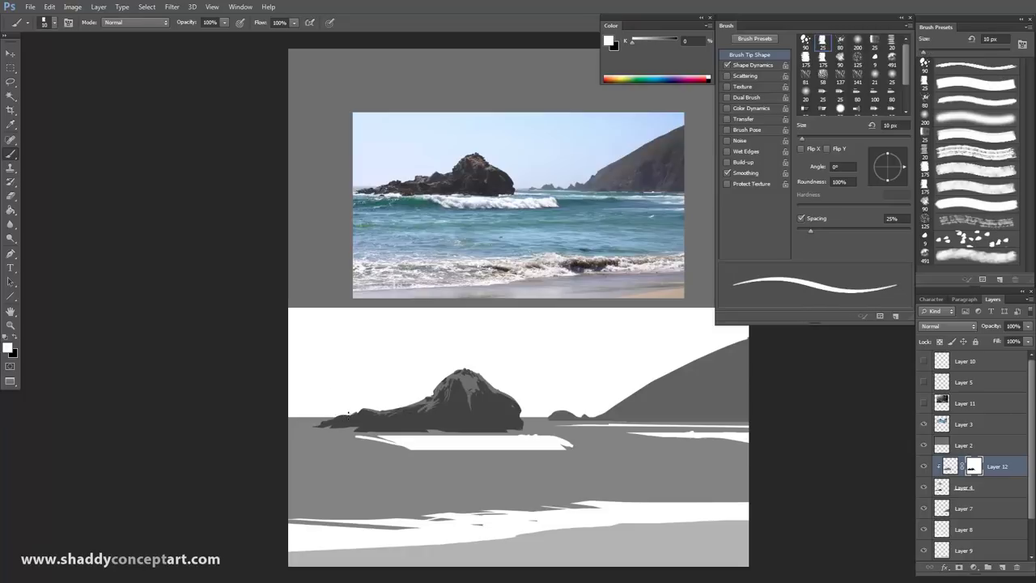
key(bracketleft)
key(bracketleft)
key(bracketleft)
Examine the rock's low left end and slope up close in the photo reference
key(ctrl+plus)
key(ctrl+plus)
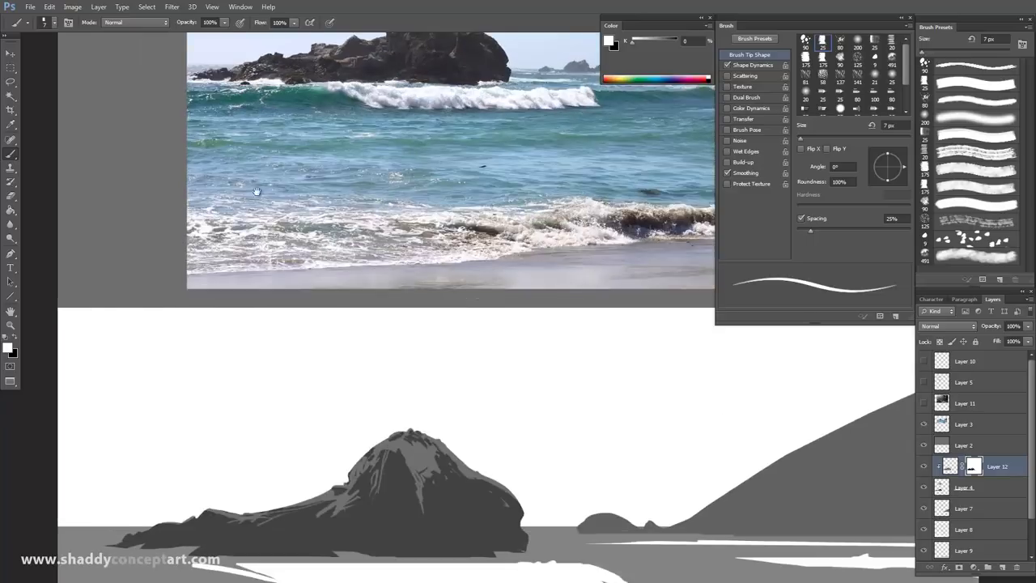
drag(247, 178, 387, 414)
key(ctrl+plus)
key(ctrl+plus)
key(ctrl+minus)
key(ctrl+minus)
key(ctrl+plus)
key(ctrl+plus)
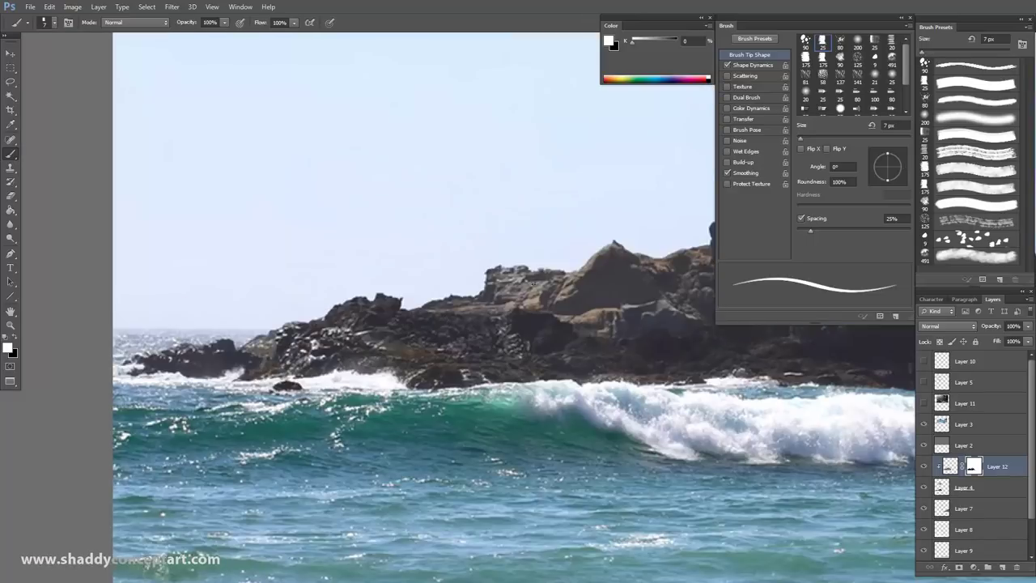
scroll(414, 345, down, 5)
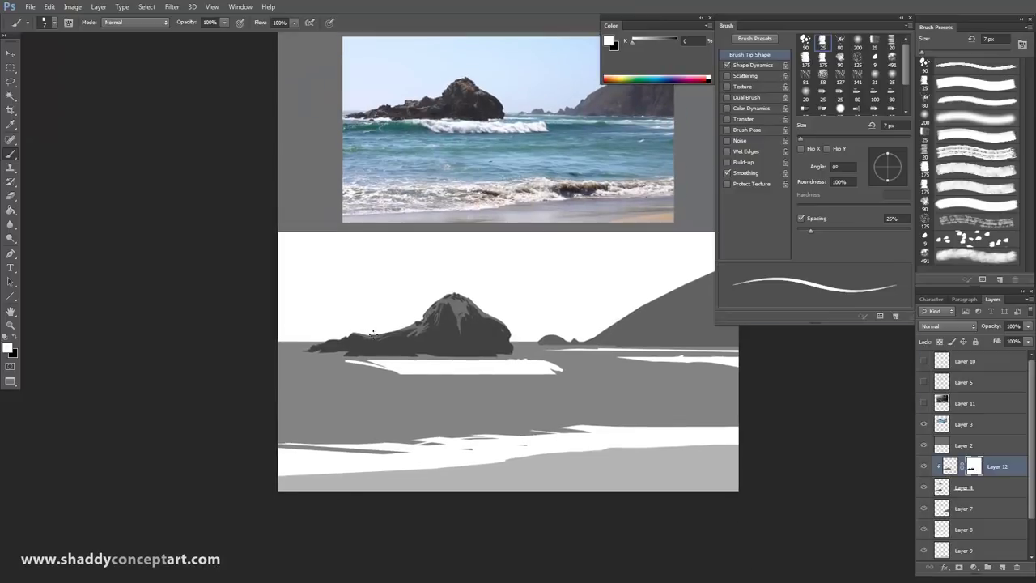
Add light marks on the low left part of the rock with white on the mask, using a 10 px brush
key(bracketright)
key(bracketright)
key(bracketright)
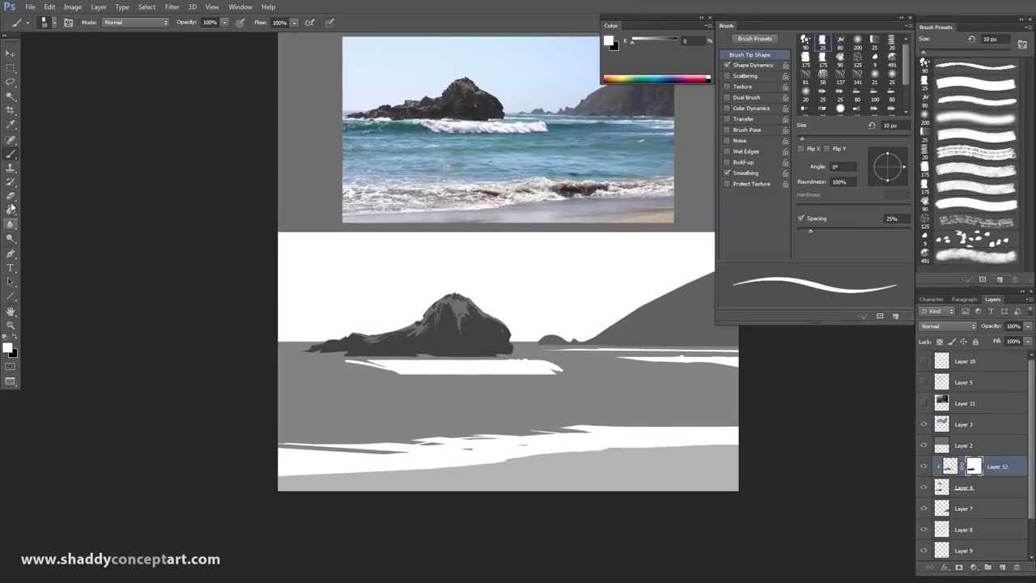
Trim the light shapes around the rock's peak on the mask with the Eraser, reduced from 35 to 9 px
key(e)
key(bracketright)
key(bracketleft)
key(bracketleft)
key(bracketleft)
key(bracketleft)
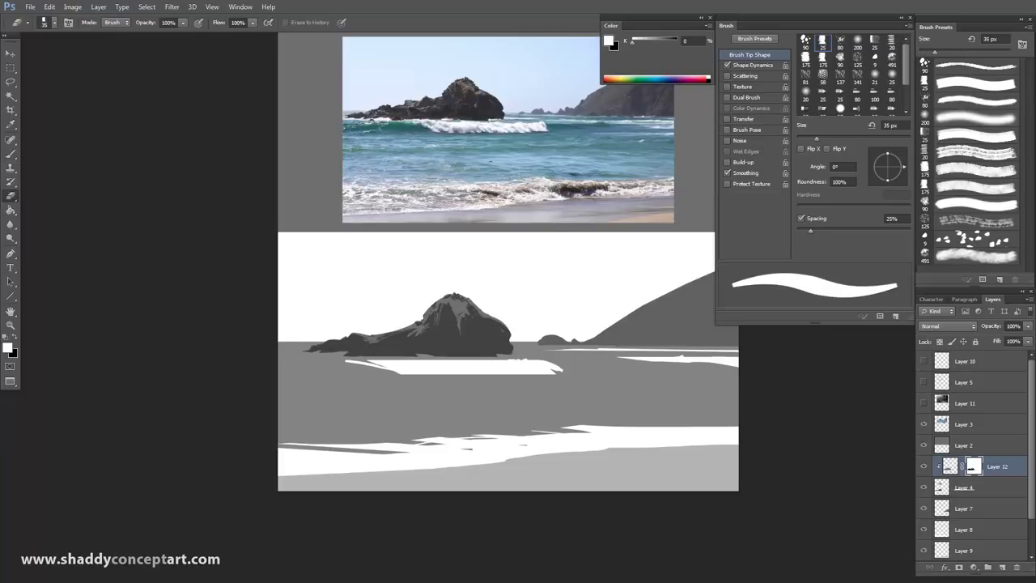
key(bracketleft)
key(bracketleft)
key(ctrl+plus)
key(bracketleft)
key(bracketleft)
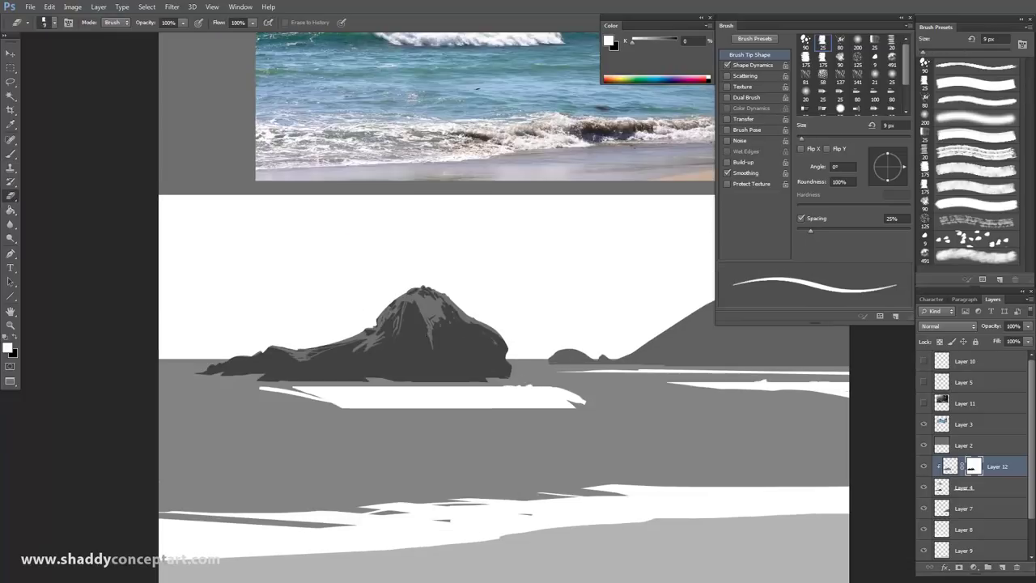
key(ctrl+plus)
key(ctrl+plus)
key(ctrl+plus)
drag(252, 490, 553, 471)
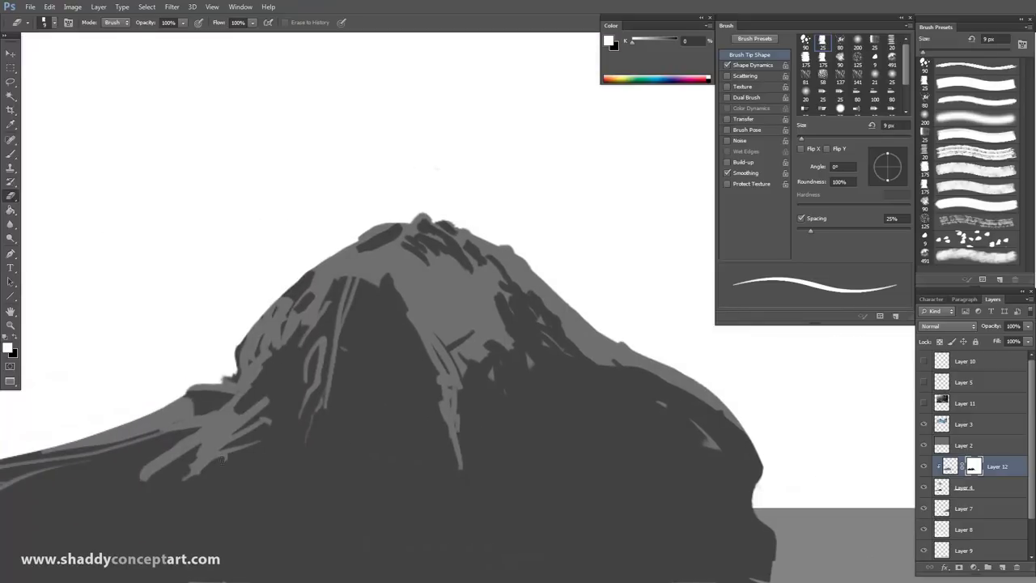
key(ctrl+minus)
key(ctrl+minus)
key(ctrl+minus)
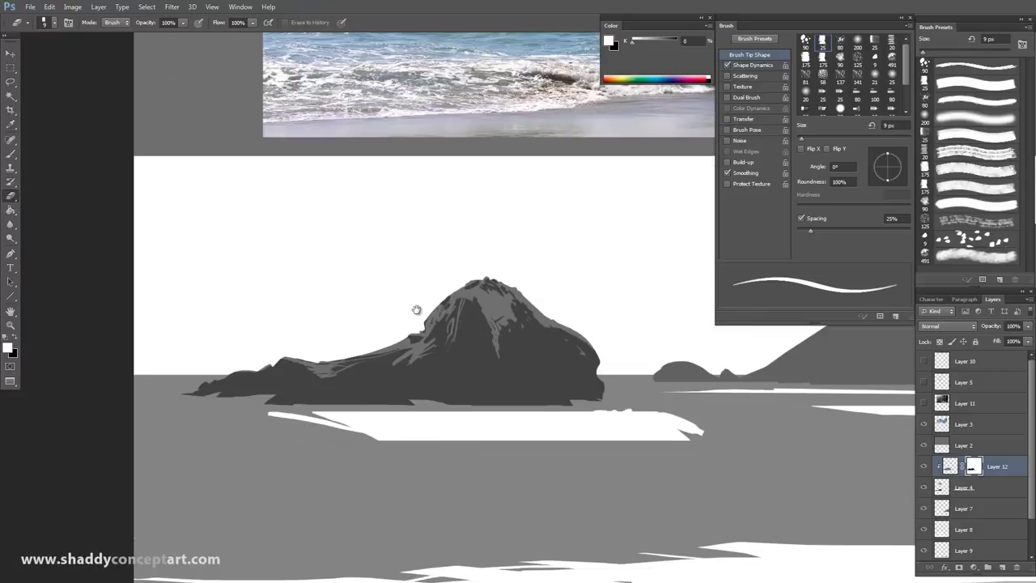
Erase small light details across the rock on the mask with black as the background color, using a 3 to 9 px Eraser
drag(433, 306, 437, 360)
key(bracketleft)
key(bracketleft)
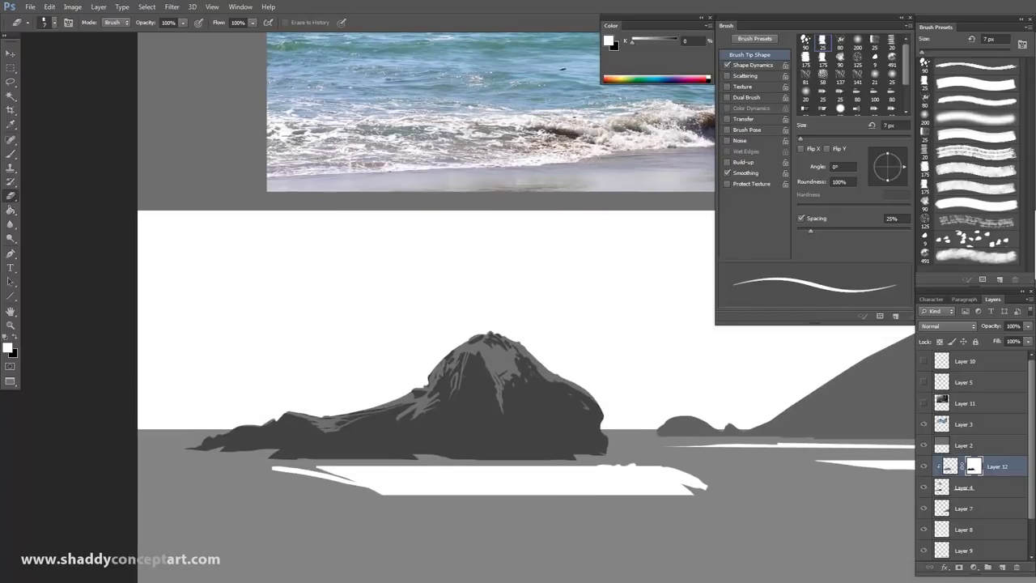
key(bracketleft)
key(bracketleft)
key(bracketleft)
key(bracketleft)
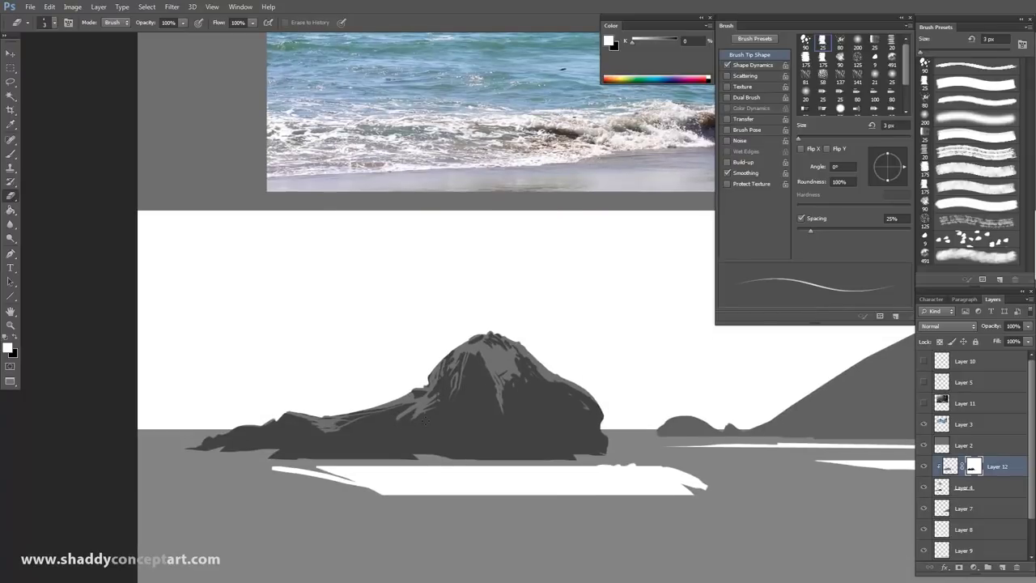
key(bracketright)
key(bracketright)
key(bracketright)
key(bracketright)
key(bracketright)
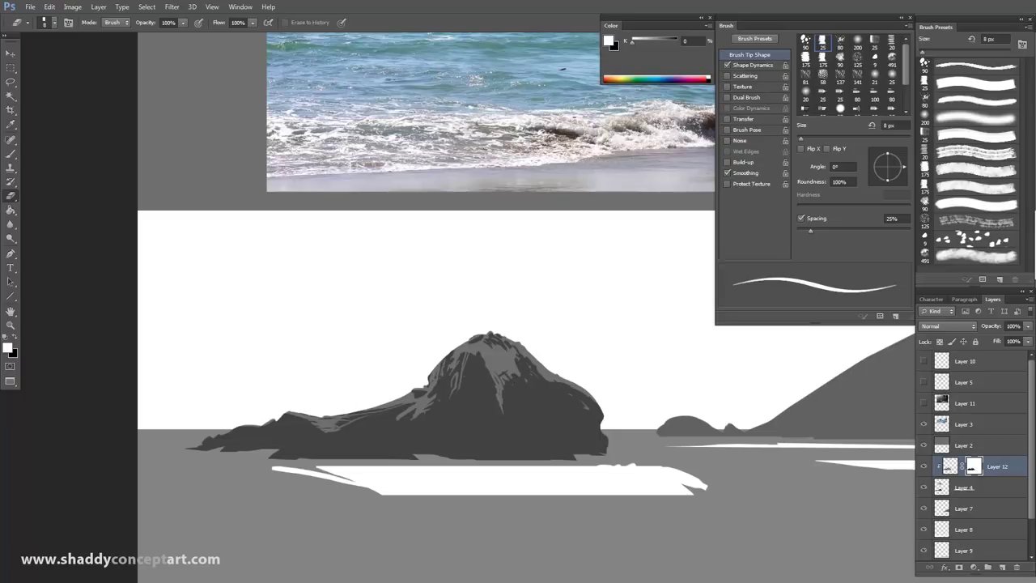
key(bracketleft)
key(bracketright)
key(bracketright)
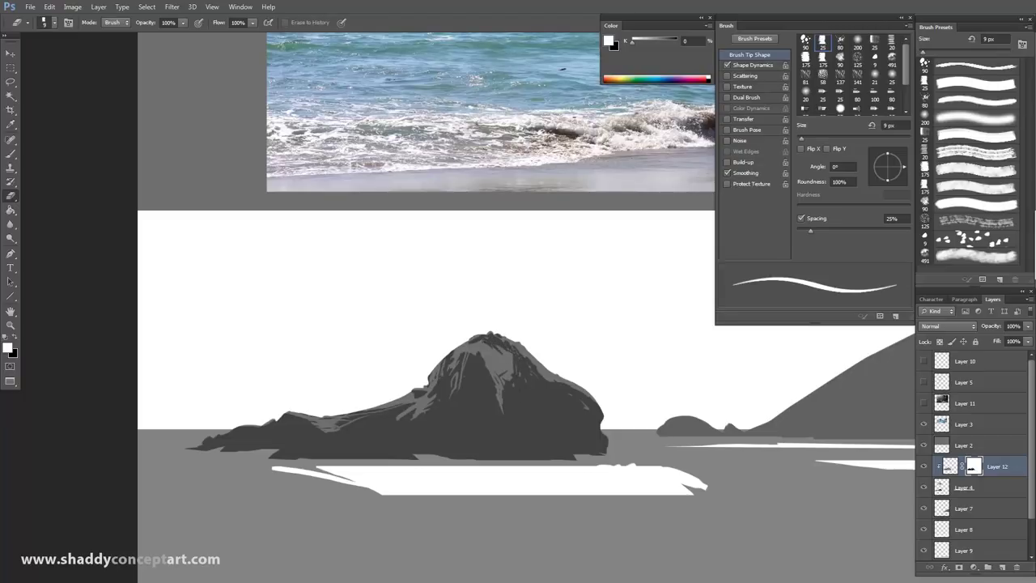
Restore fine light details around the rock's peak using the Eraser at 5 to 8 px with white as the background color
click(14, 337)
key(bracketleft)
key(bracketleft)
key(bracketleft)
key(bracketleft)
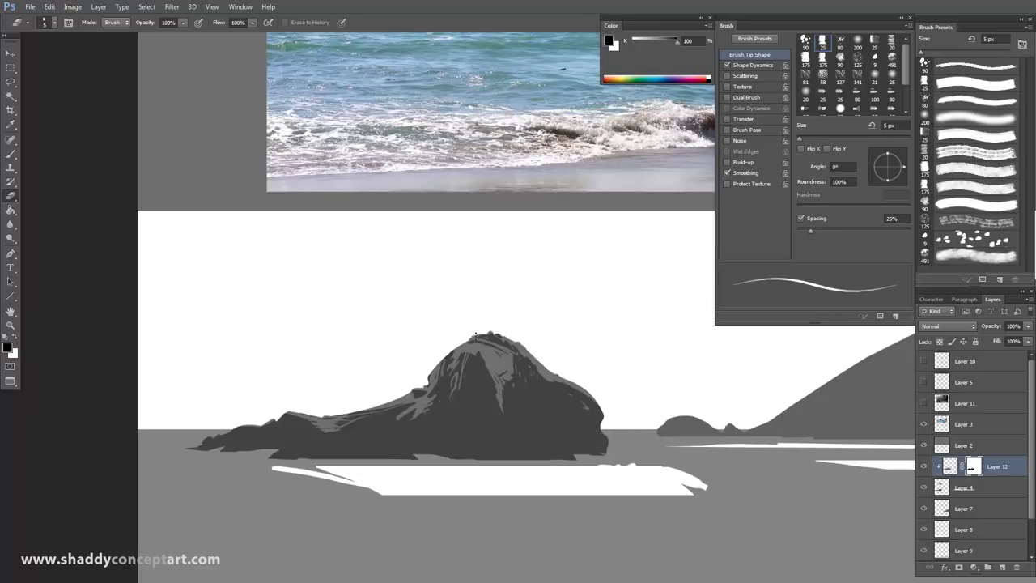
key(bracketright)
key(bracketright)
key(bracketright)
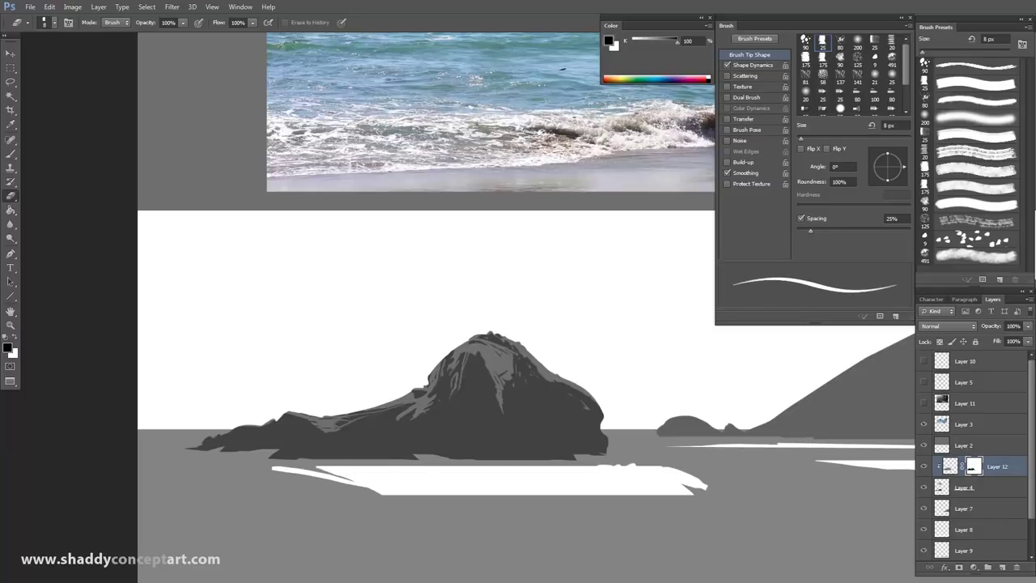
key(ctrl+minus)
key(ctrl+plus)
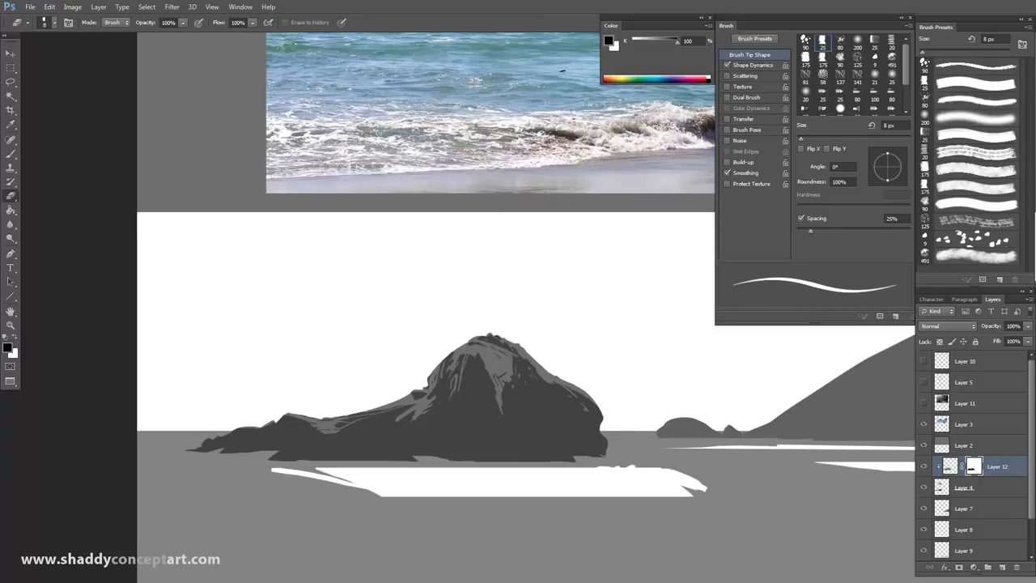
key(bracketleft)
key(bracketleft)
key(bracketleft)
key(ctrl+minus)
key(ctrl+minus)
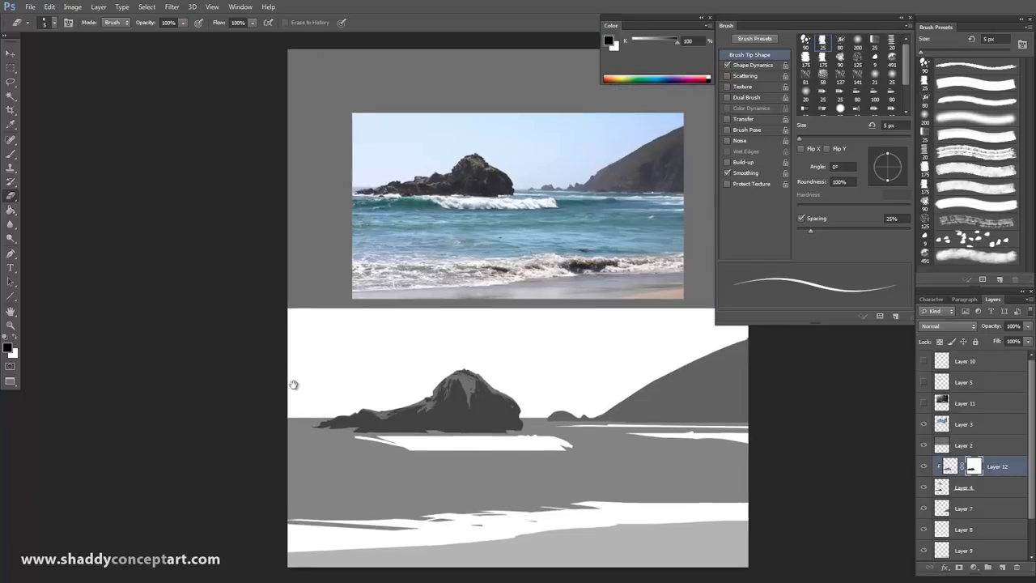
drag(291, 381, 297, 396)
Switch the background color back to black and enlarge the mask Eraser through 15 px to 30 px for darkening the rock
click(15, 343)
key(bracketright)
key(bracketright)
key(bracketright)
key(bracketright)
key(bracketright)
key(bracketright)
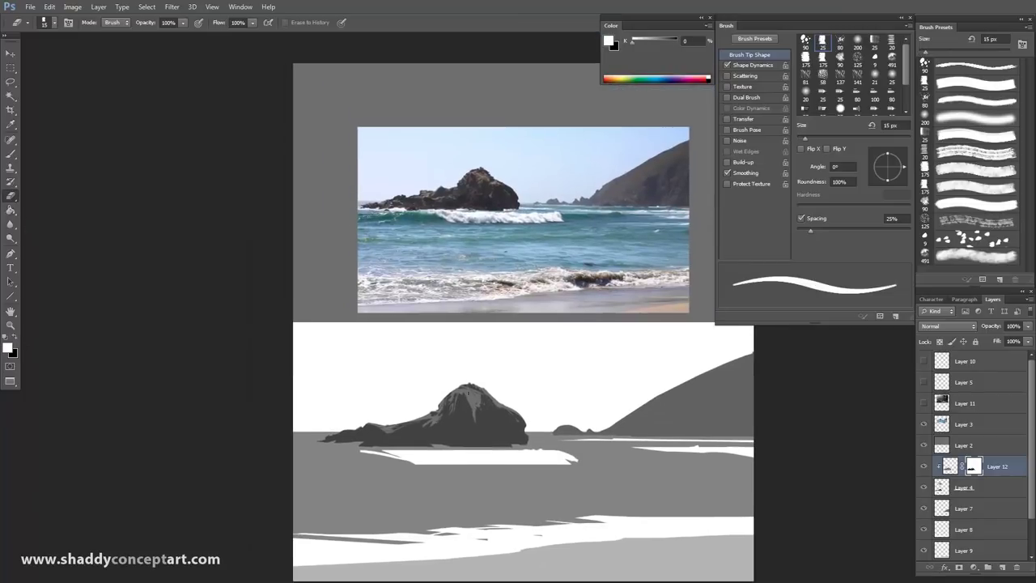
key(bracketright)
key(bracketright)
key(bracketright)
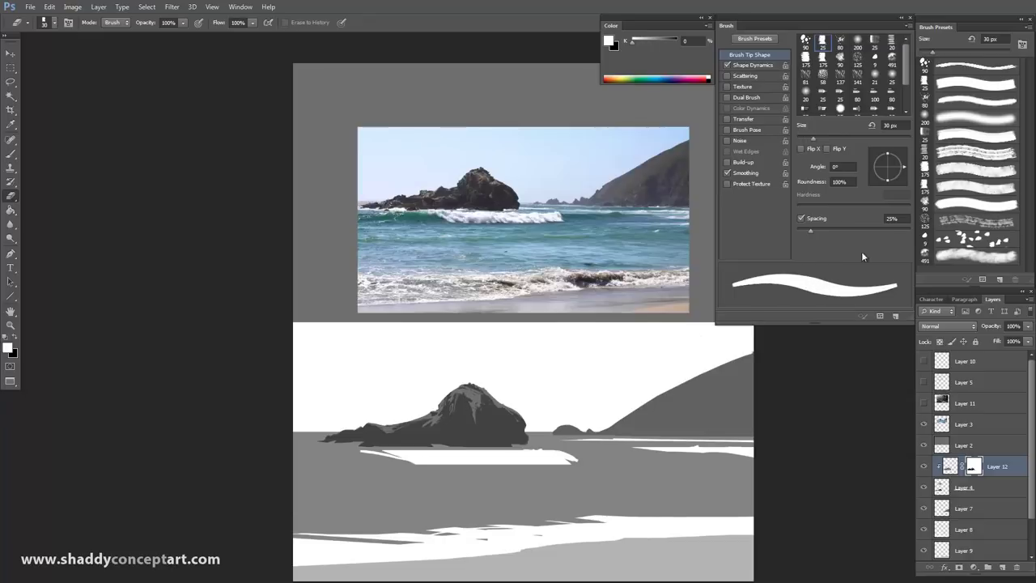
Load the textured 175 px dual-brush preset for the Eraser and soften the rock's light plane on the mask at 90 px
click(946, 192)
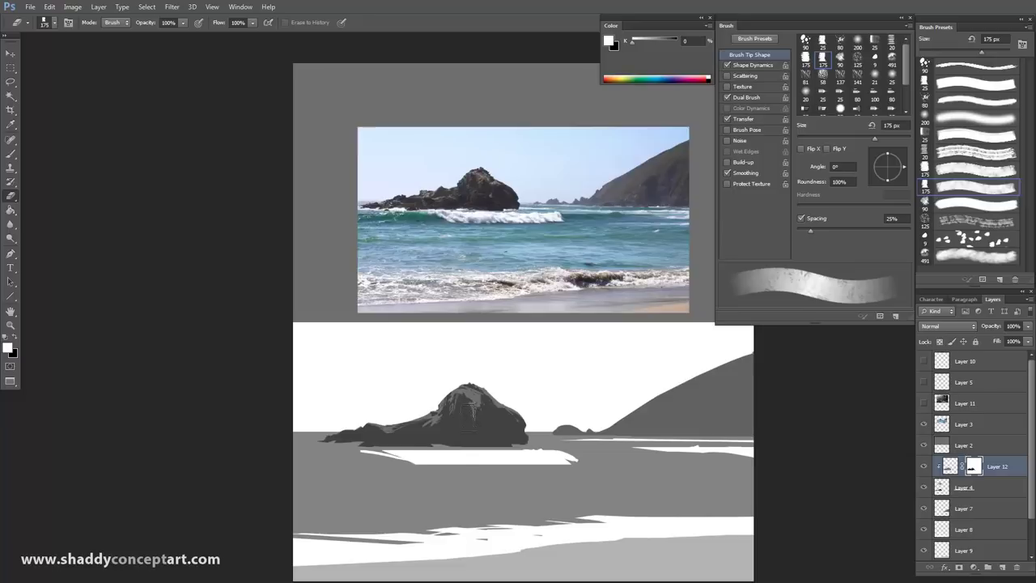
key(bracketleft)
key(bracketleft)
key(bracketleft)
key(bracketleft)
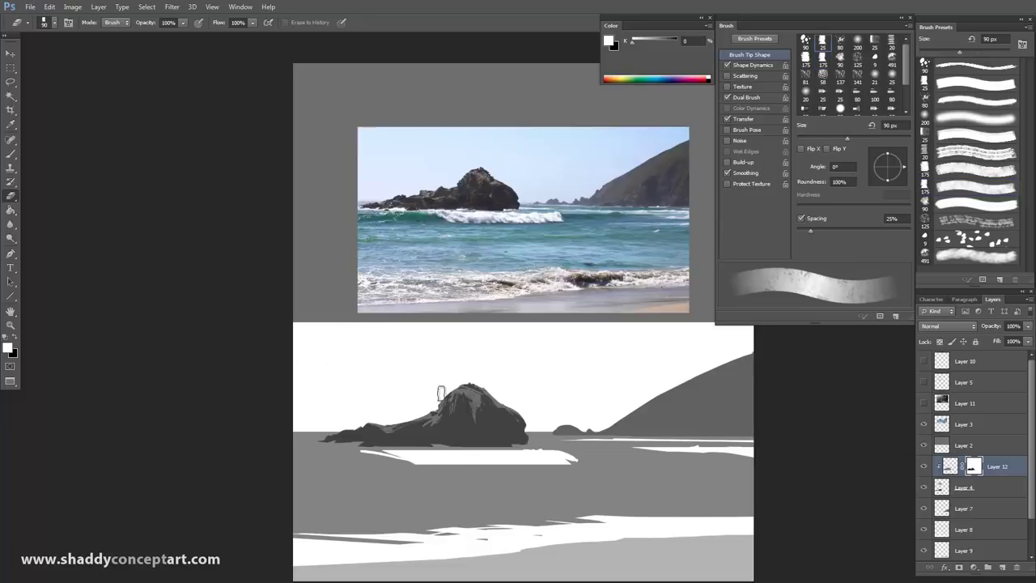
Lighten the plane below the rock's peak with the textured Eraser at 70 px, using white as the background color
click(14, 336)
key(bracketright)
key(bracketright)
key(bracketright)
key(bracketleft)
key(bracketleft)
key(bracketleft)
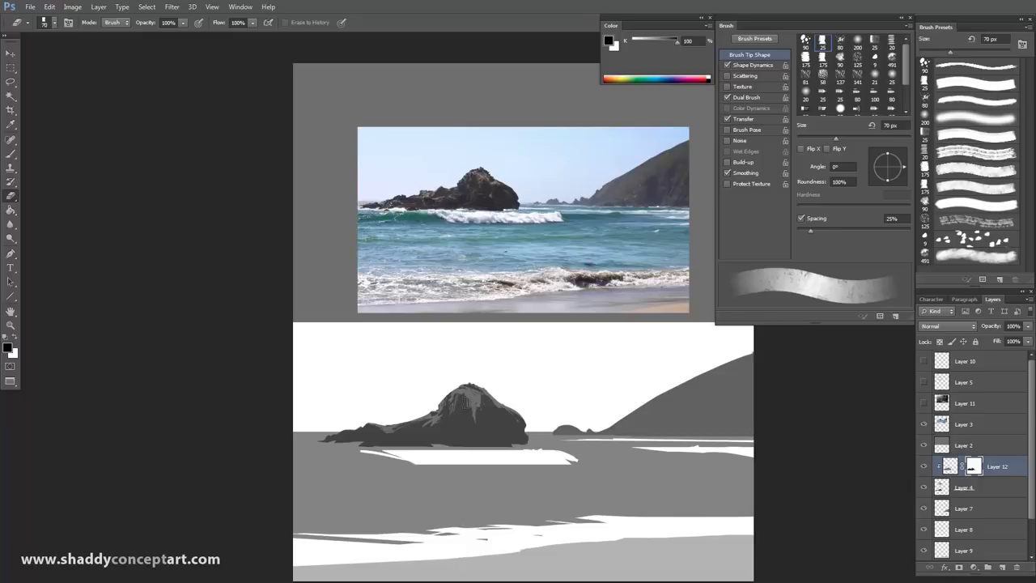
View the brush descriptions in dream-team-2-brush-set.jpg and return to Ocean-Shot.psd
click(241, 6)
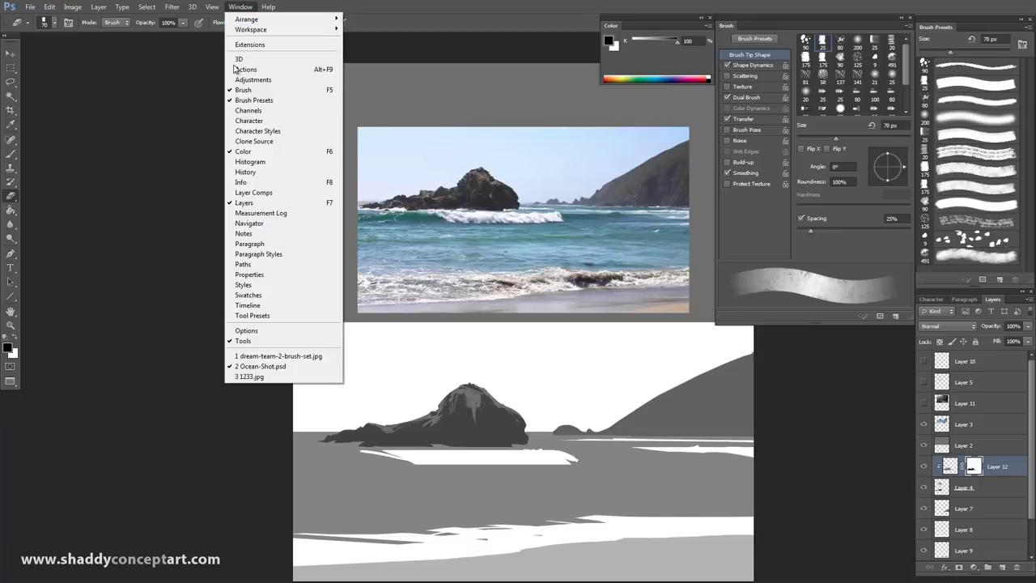
click(258, 354)
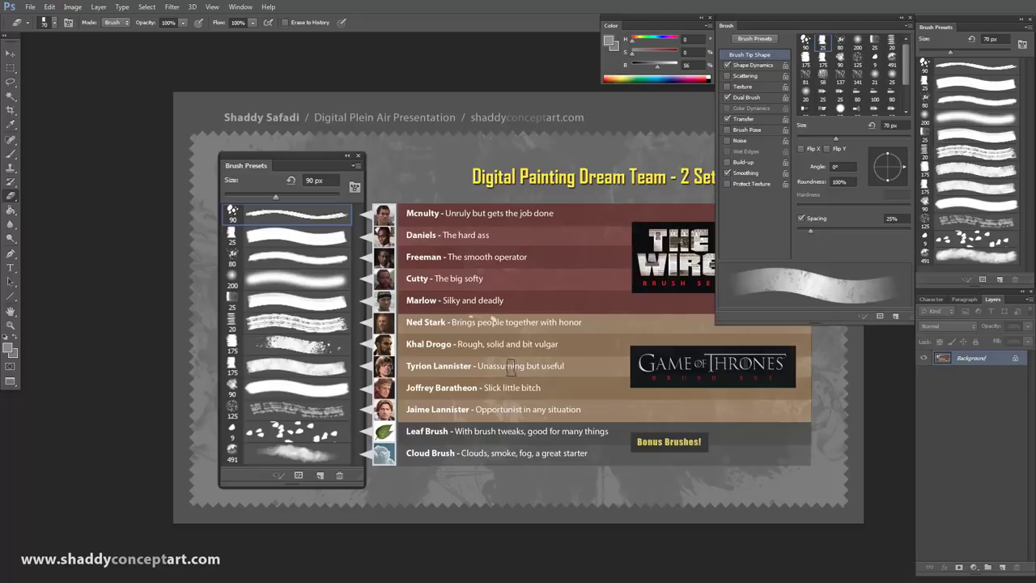
click(240, 6)
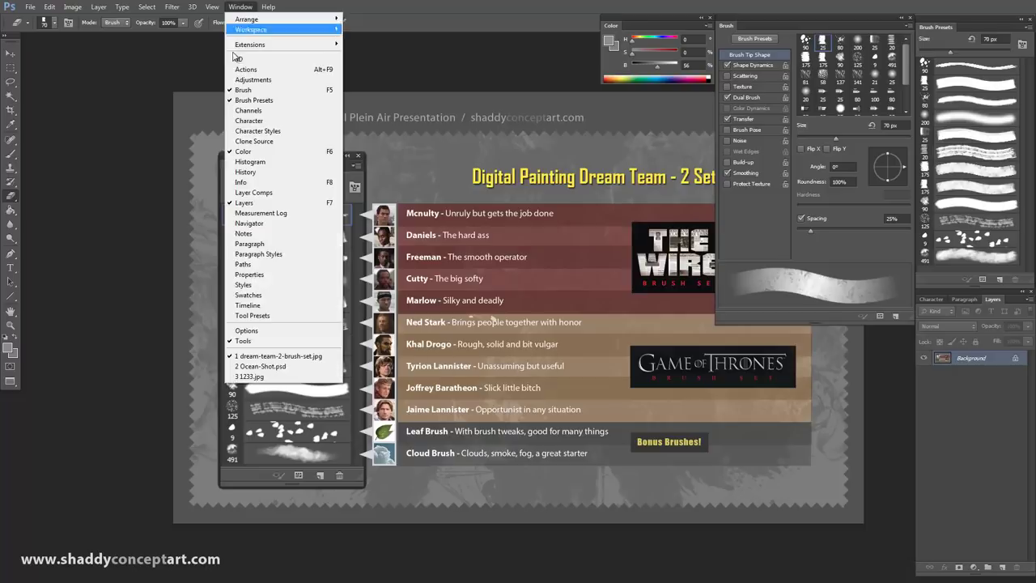
click(260, 366)
Build up more texture in the light plane below the peak with the Eraser reduced from 60 to 40 px
key(bracketleft)
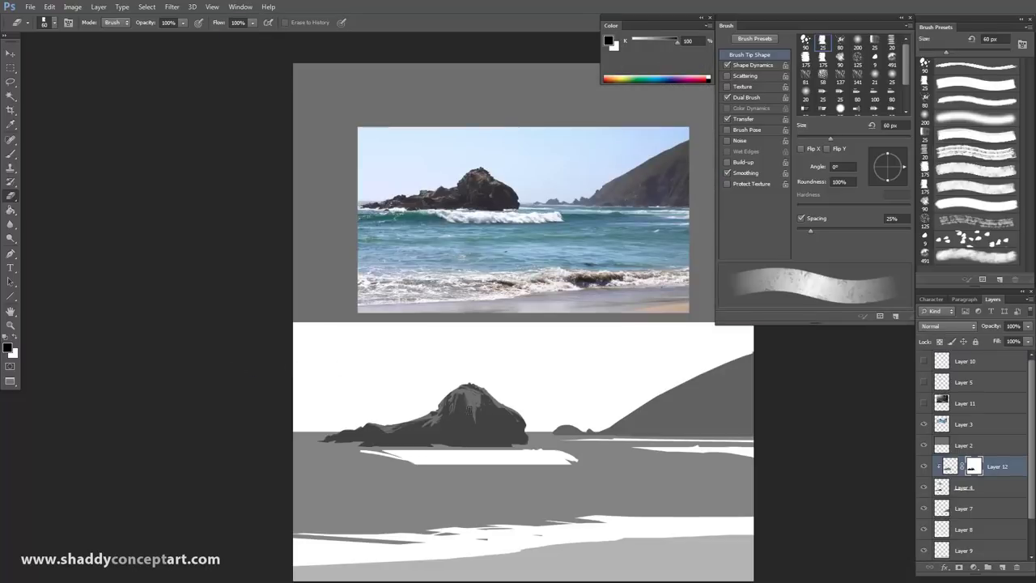
key(bracketleft)
key(bracketleft)
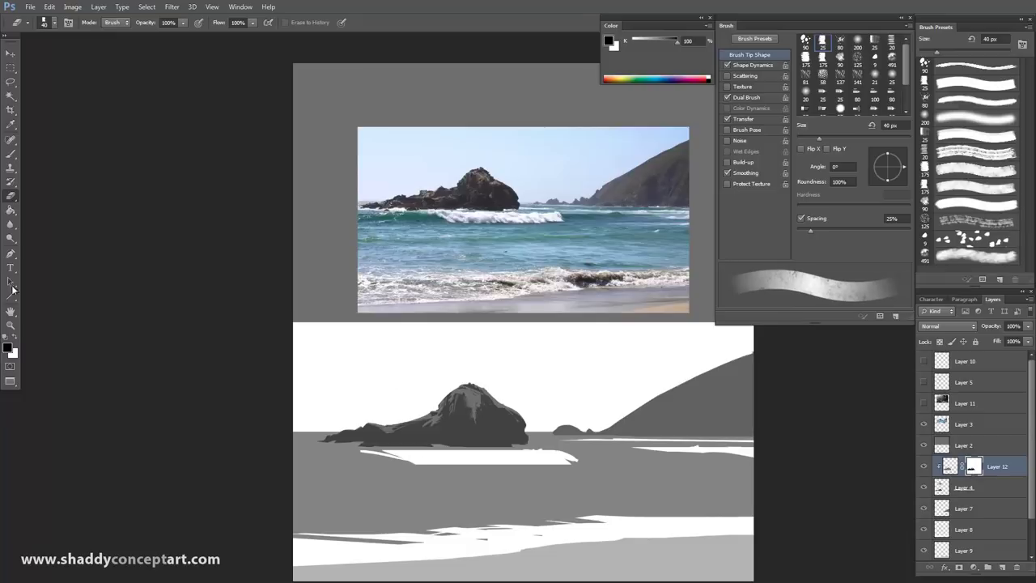
Darken parts of the rock's light plane with black as the background color, using the textured Eraser at 45 to 20 px
key(x)
key(bracketright)
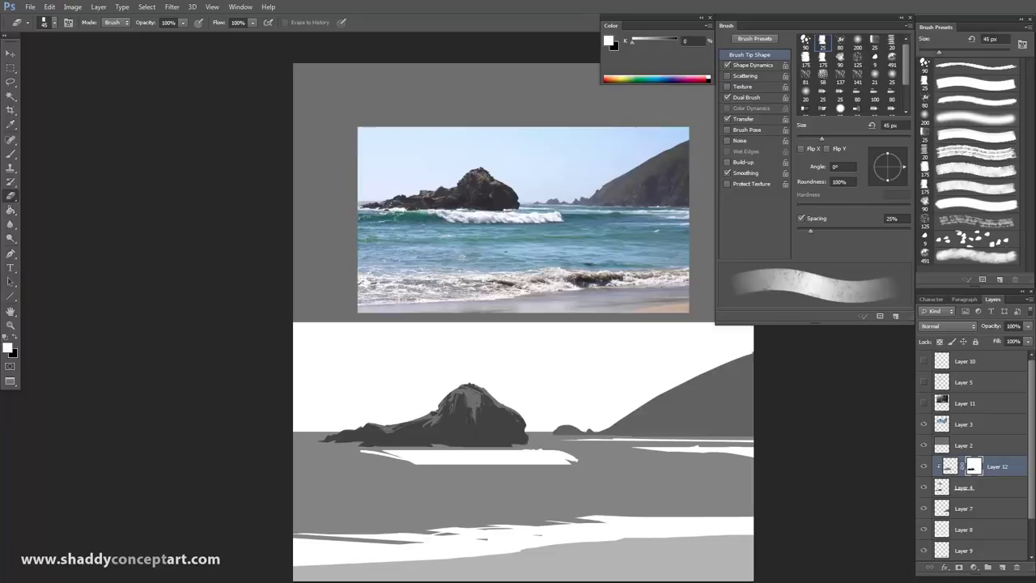
key(bracketleft)
key(bracketleft)
key(bracketleft)
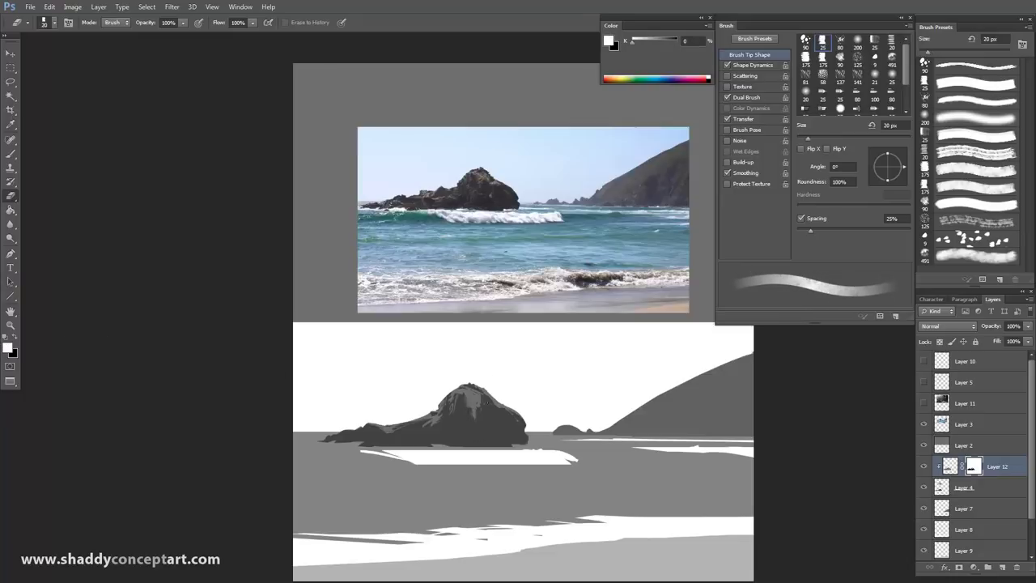
Paint broken light texture on the rock's face with the Brush and the rough 90 px preset, reduced from 50 to 30 px
key(b)
click(955, 66)
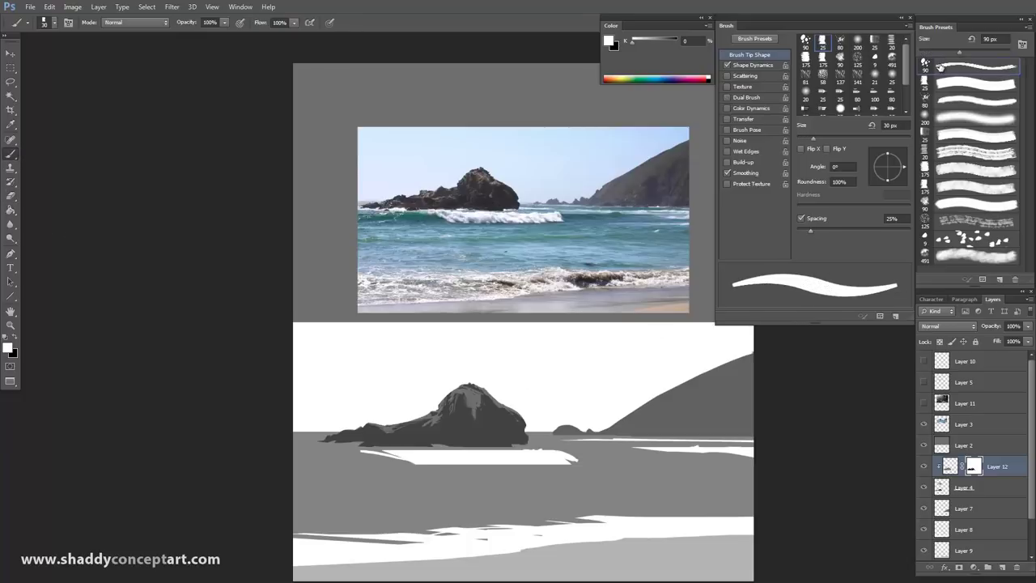
key(bracketleft)
key(bracketleft)
key(bracketleft)
key(ctrl+plus)
key(bracketleft)
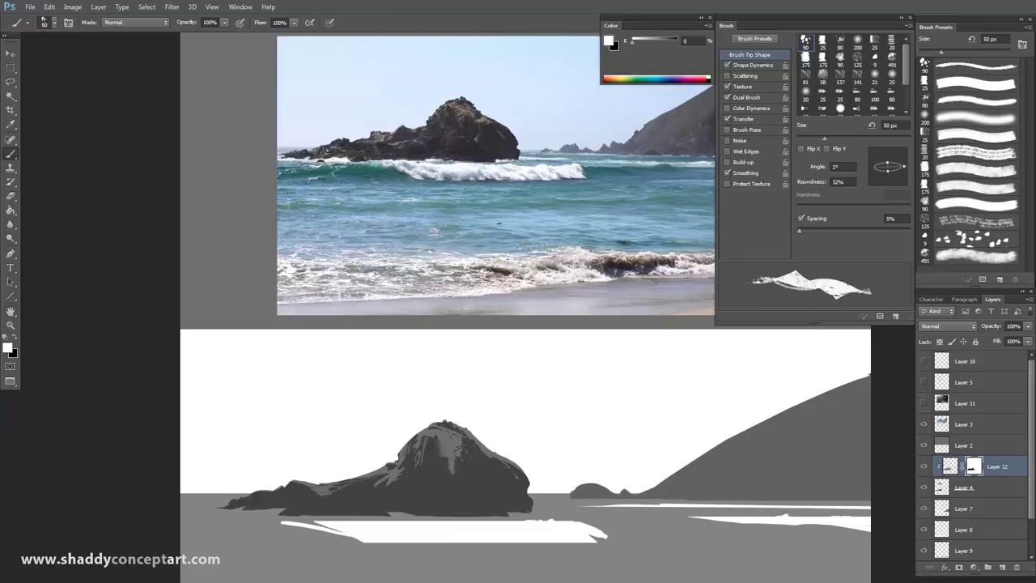
key(bracketleft)
key(bracketleft)
key(bracketleft)
key(bracketleft)
key(bracketleft)
key(bracketleft)
key(bracketleft)
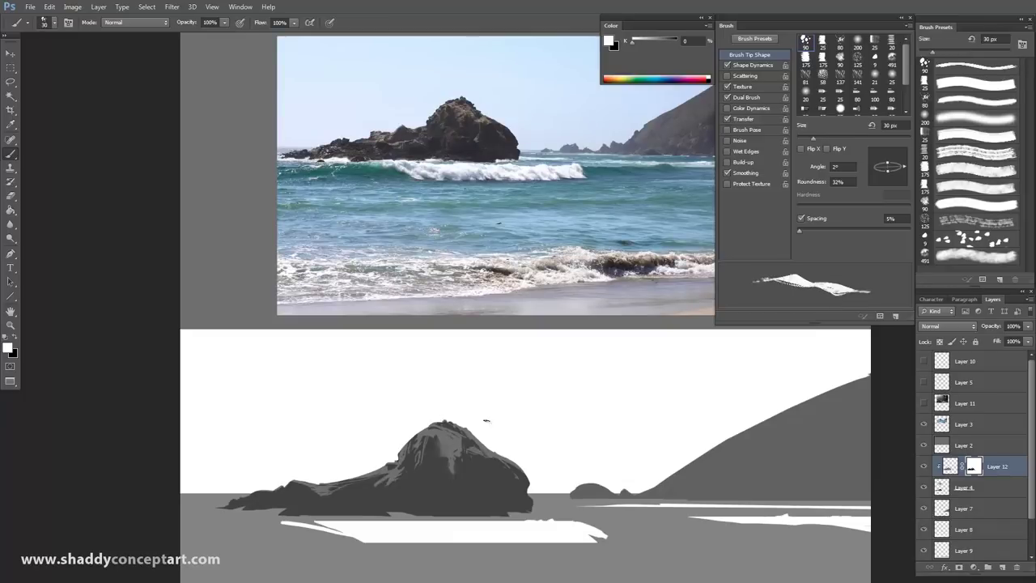
Try broad textured light strokes across the rock's lower face with white on the mask at 50 px, and undo them
key(bracketright)
key(bracketright)
key(bracketright)
key(bracketright)
key(bracketright)
key(bracketright)
key(bracketright)
mouse_move(415, 501)
mouse_down()
mouse_move(322, 498)
mouse_move(476, 471)
mouse_move(497, 494)
mouse_move(464, 489)
mouse_move(490, 496)
mouse_up()
key(ctrl+alt+z)
key(ctrl+alt+z)
key(ctrl+alt+z)
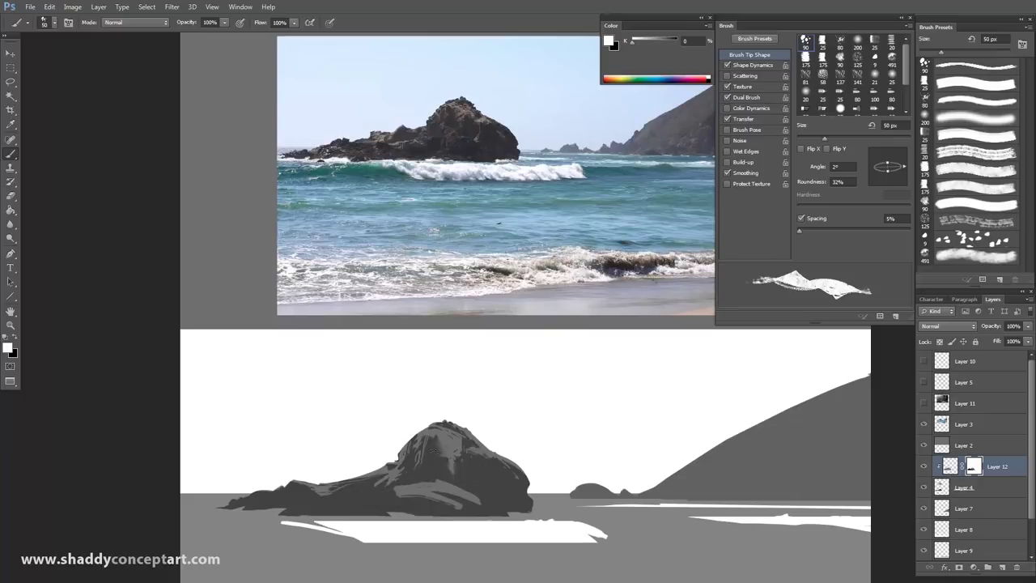
Paint fine light strokes on the rock's shadowed face with white on the mask, varying the rough brush between 10 and 25 px
key(bracketleft)
key(bracketleft)
key(bracketleft)
key(bracketleft)
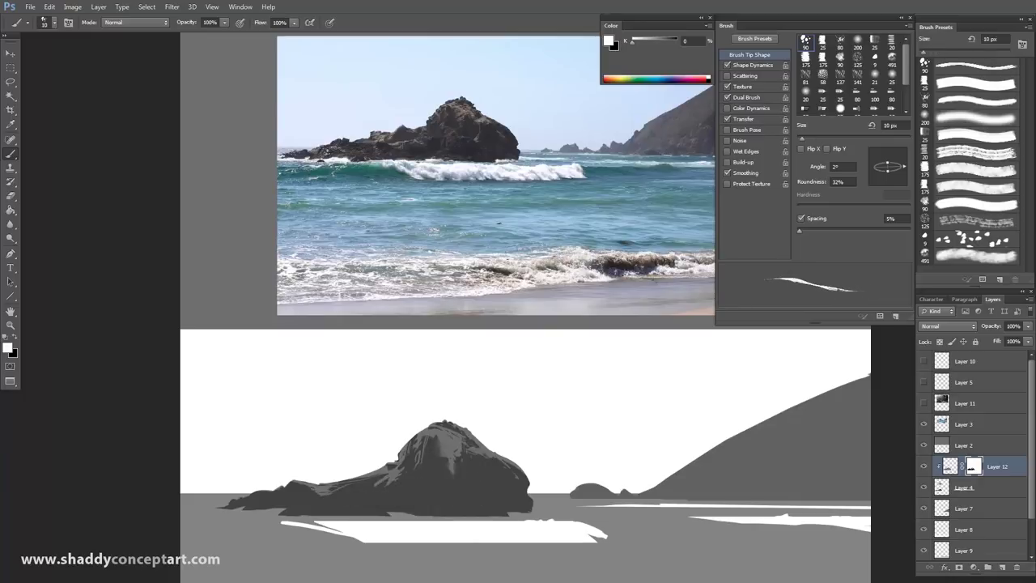
key(bracketleft)
key(bracketright)
Try broad light strokes across the rock's lower face with the rough preset at 90 px, and undo them
key(bracketright)
key(bracketright)
key(bracketright)
key(bracketright)
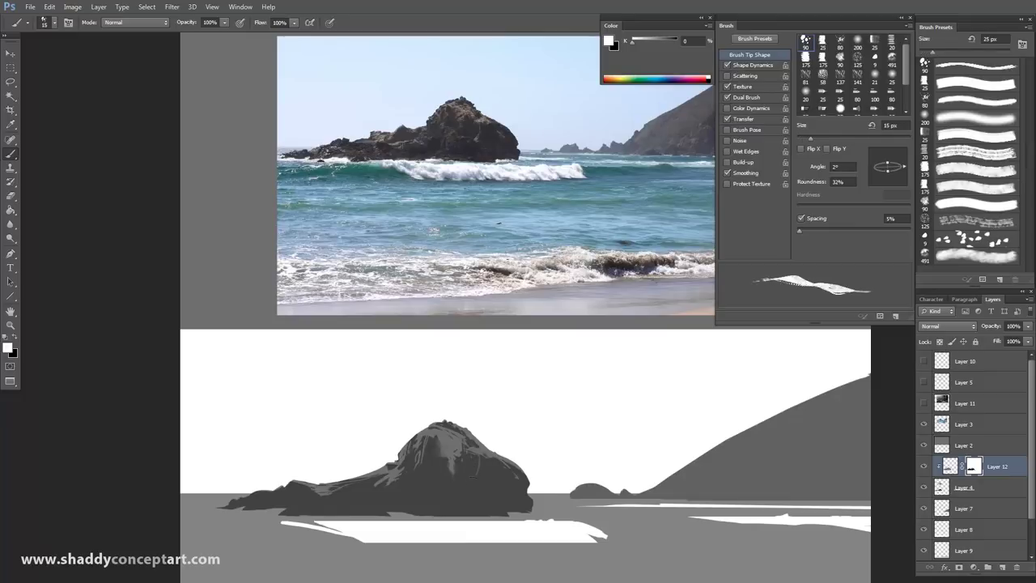
key(bracketright)
key(bracketright)
key(bracketright)
key(bracketright)
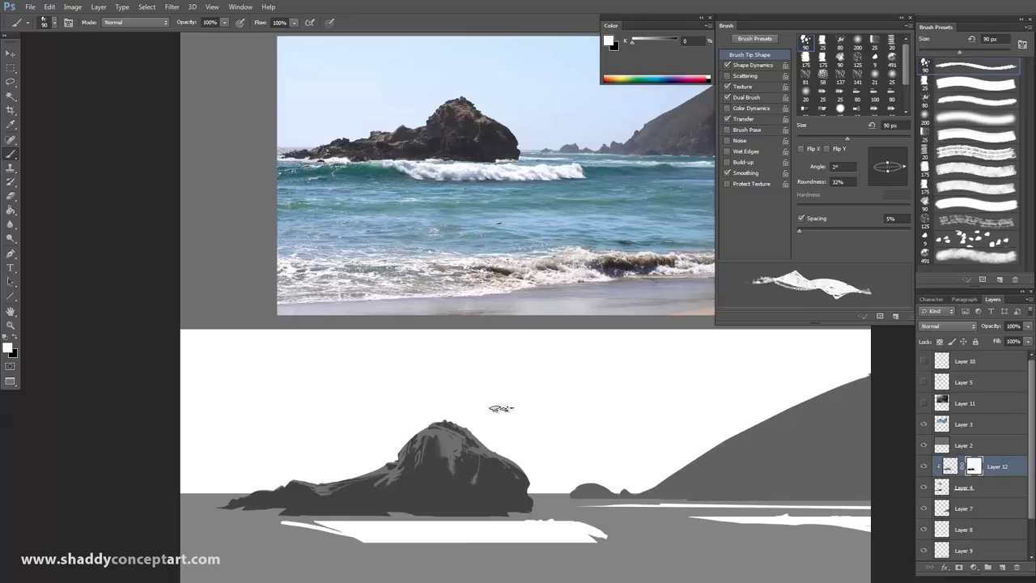
mouse_move(473, 486)
mouse_down()
mouse_move(416, 502)
mouse_move(410, 487)
mouse_move(429, 477)
mouse_up()
key(ctrl+alt+z)
key(ctrl+alt+z)
key(ctrl+alt+z)
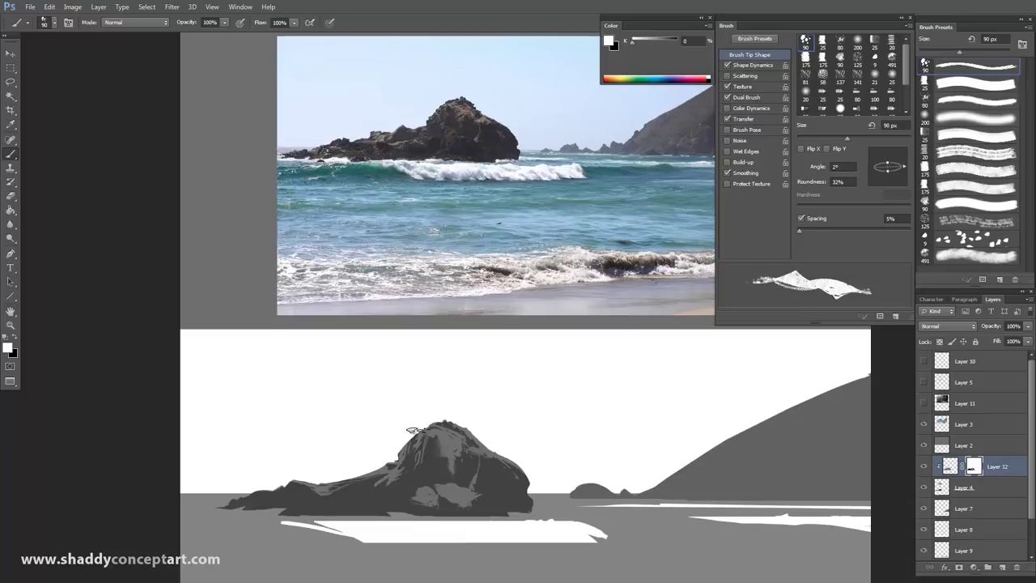
Add thin light streaks to the rock's face with white, reducing the rough brush from 90 to 10 px
key(bracketleft)
key(bracketleft)
key(bracketleft)
key(bracketleft)
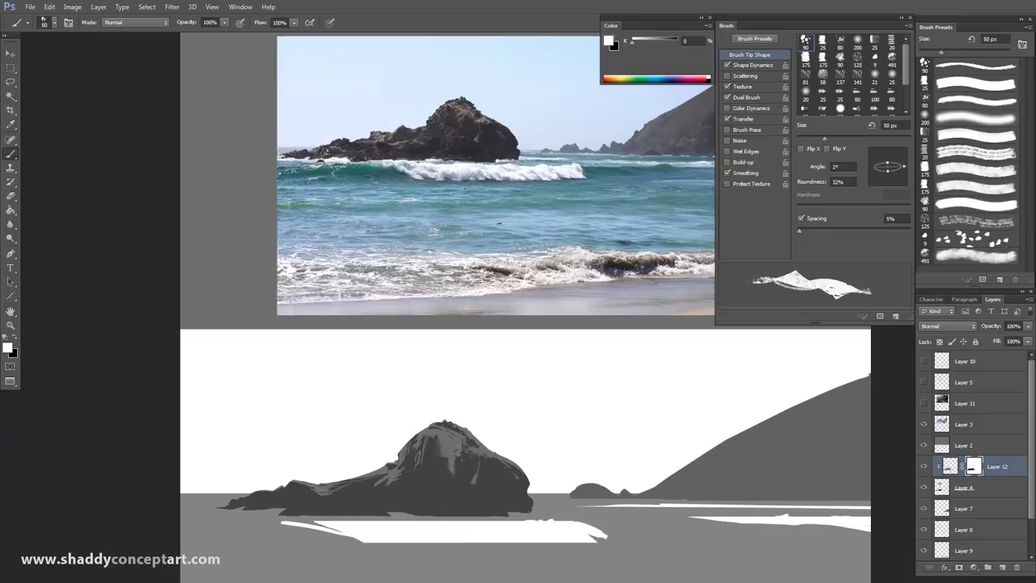
key(bracketleft)
key(bracketleft)
key(bracketleft)
key(bracketleft)
key(bracketleft)
key(bracketleft)
Add a few more light marks below the peak with white, enlarging the rough brush to 30 px
key(bracketleft)
key(bracketleft)
key(bracketleft)
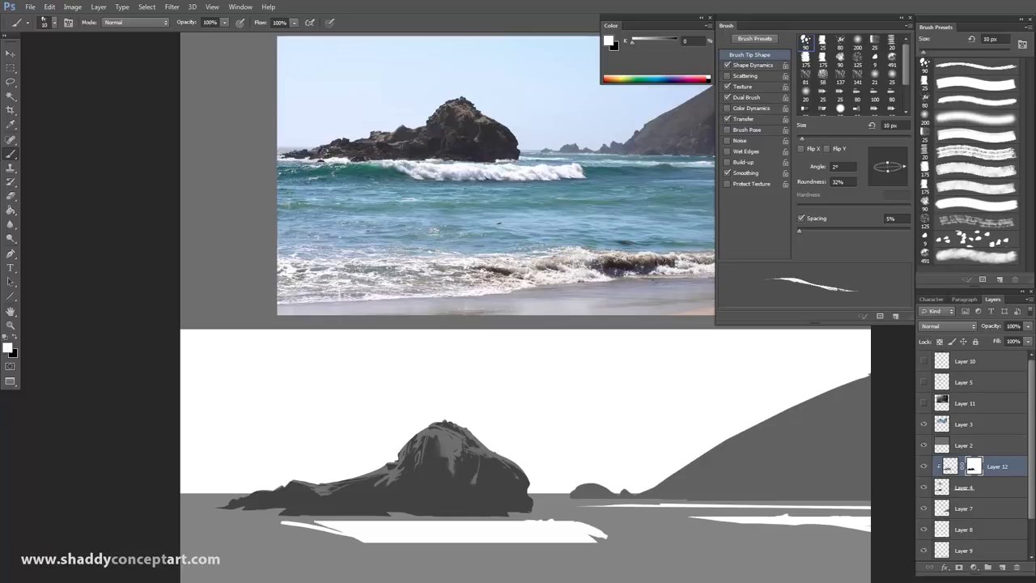
key(bracketleft)
key(bracketleft)
key(bracketright)
key(bracketright)
key(bracketright)
key(bracketright)
key(bracketright)
key(bracketright)
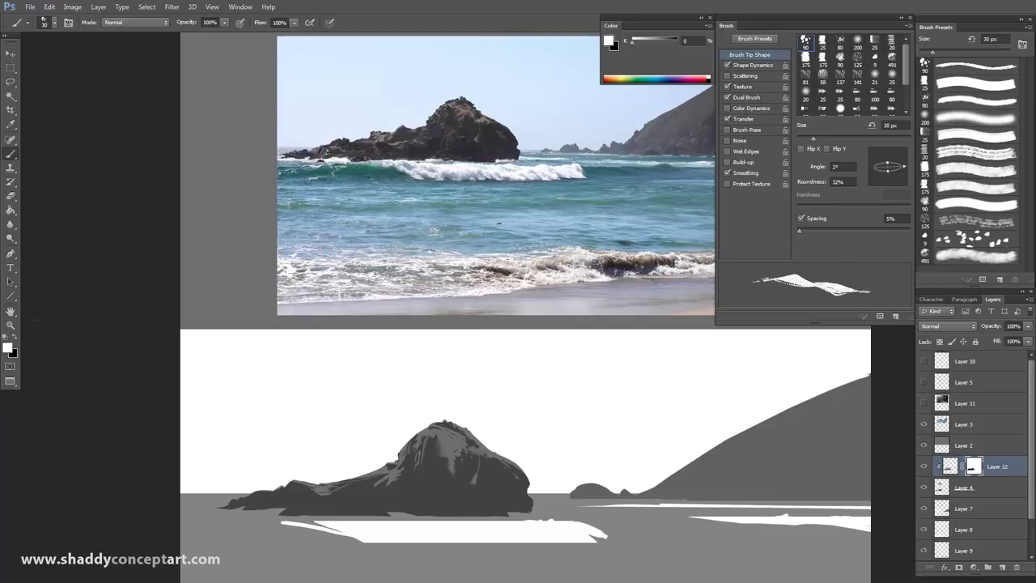
Switch to black and trim the light streaks on the rock's face with the rough brush at 25 to 7 px
click(15, 337)
key(bracketleft)
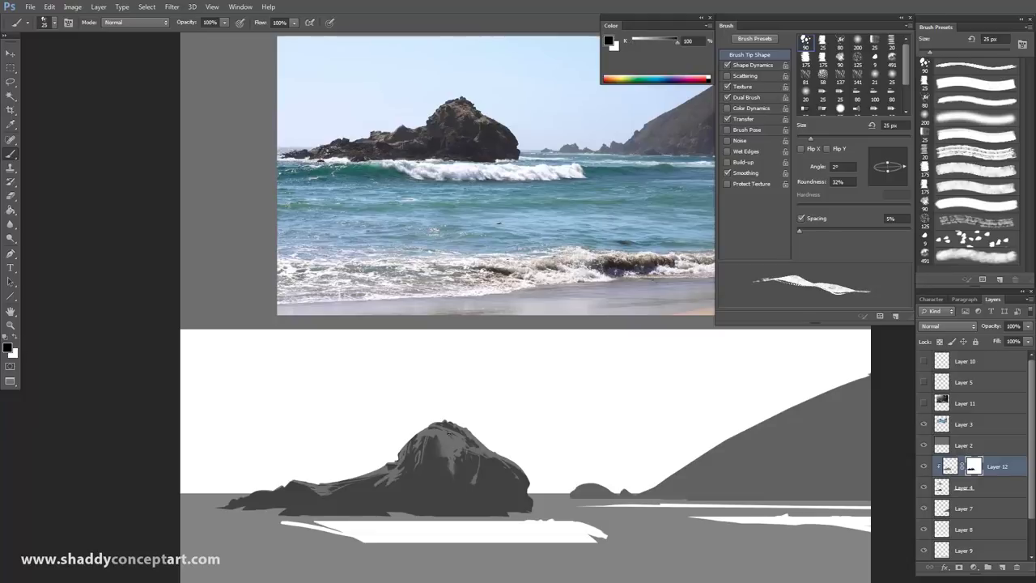
key(bracketleft)
key(bracketleft)
key(bracketleft)
key(bracketleft)
key(bracketleft)
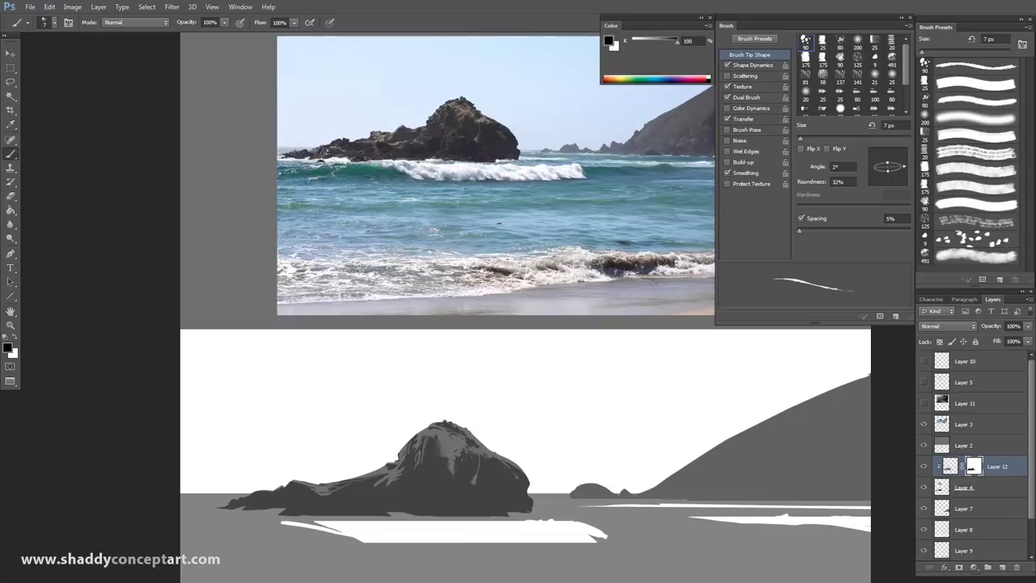
key(bracketright)
key(bracketright)
key(bracketright)
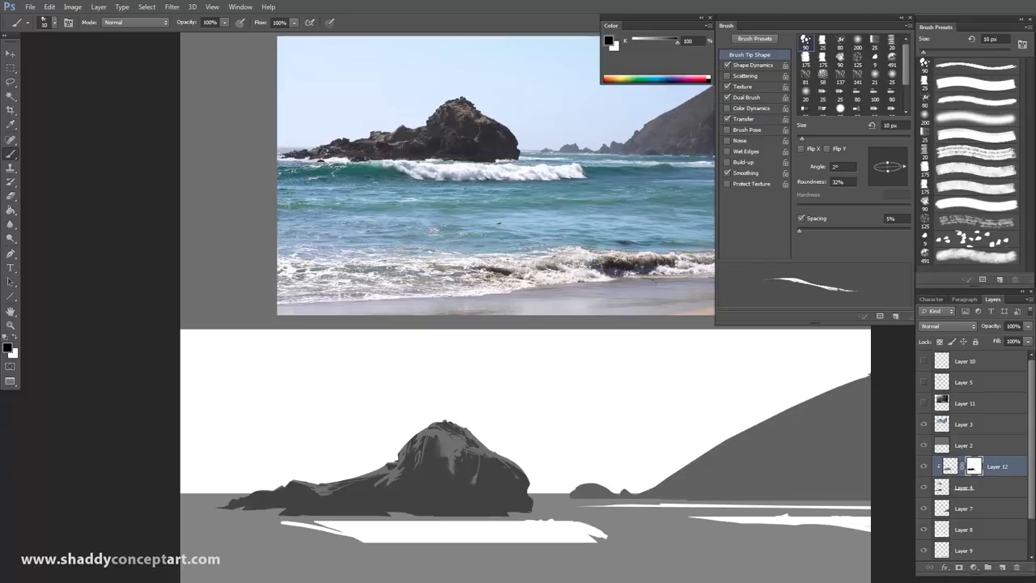
Darken the rock's light patches with black, varying the rough brush between 10 and 25 px
key(bracketright)
key(bracketright)
key(bracketright)
key(bracketright)
key(bracketright)
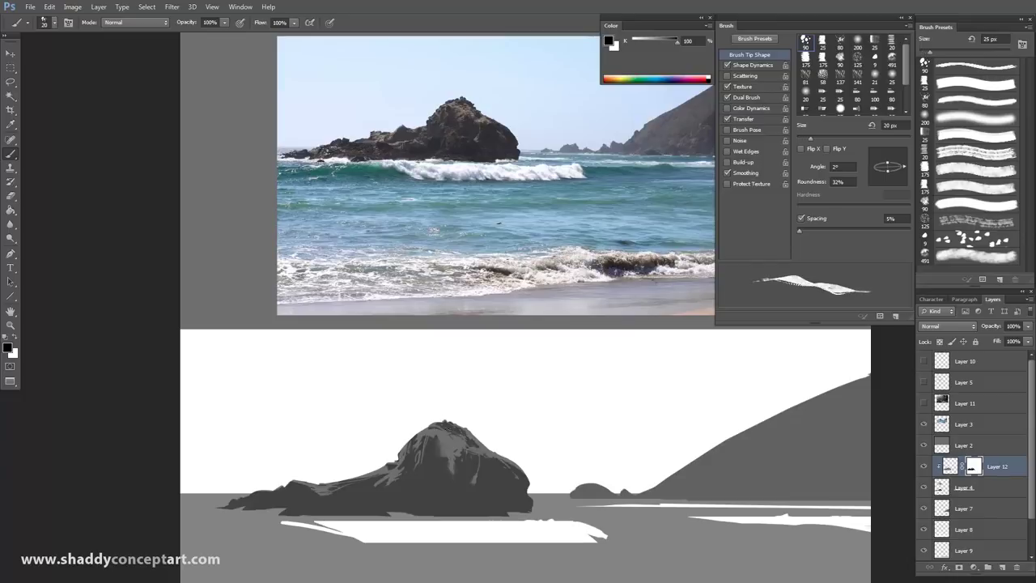
key(bracketleft)
key(bracketleft)
key(bracketleft)
key(bracketleft)
key(bracketleft)
key(bracketleft)
key(bracketleft)
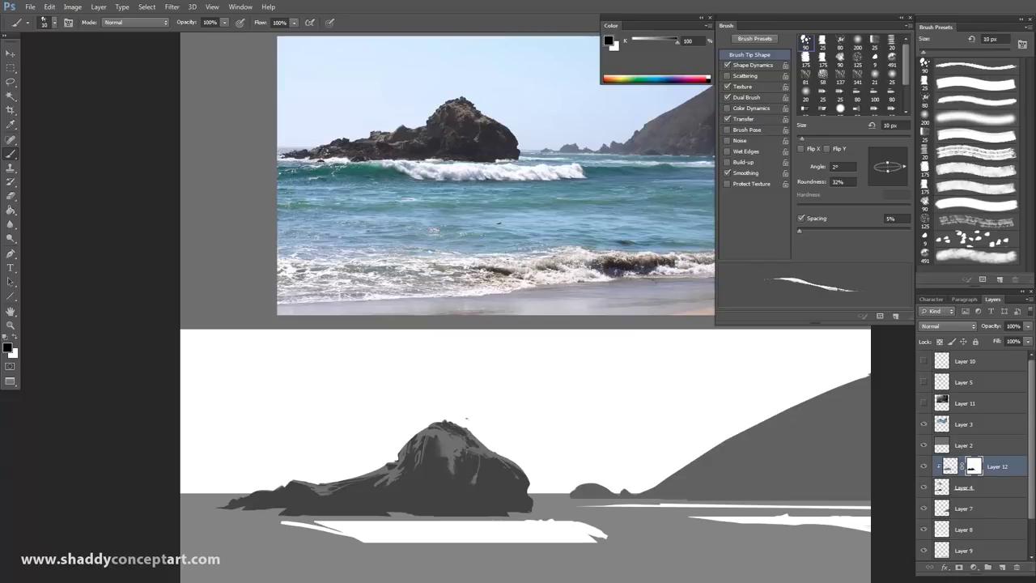
key(bracketright)
key(bracketright)
key(bracketright)
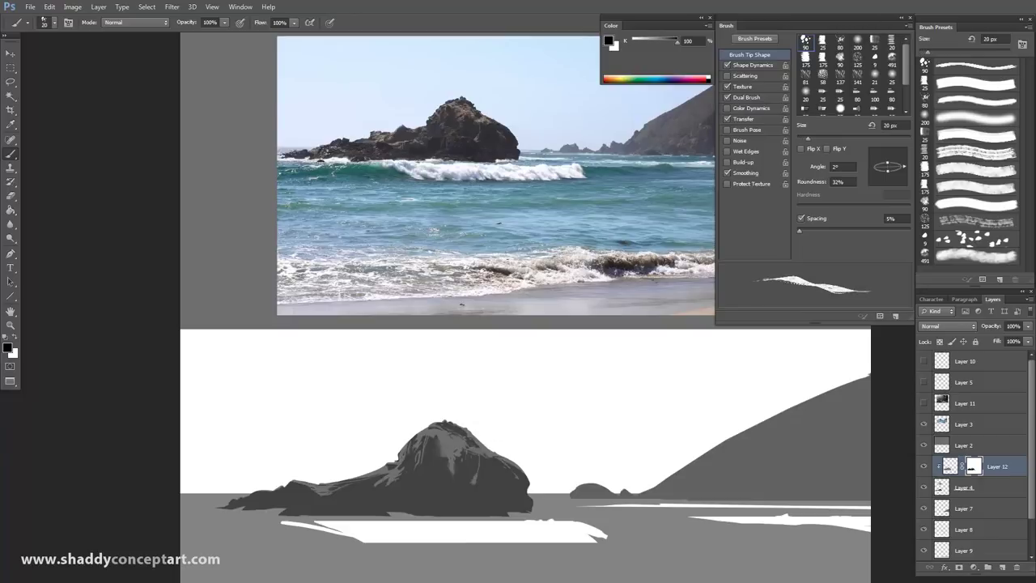
Refine the shadow edges on the rock's face with black, from fine 8 px strokes up to 30 px
key(bracketleft)
key(bracketleft)
key(bracketleft)
key(bracketleft)
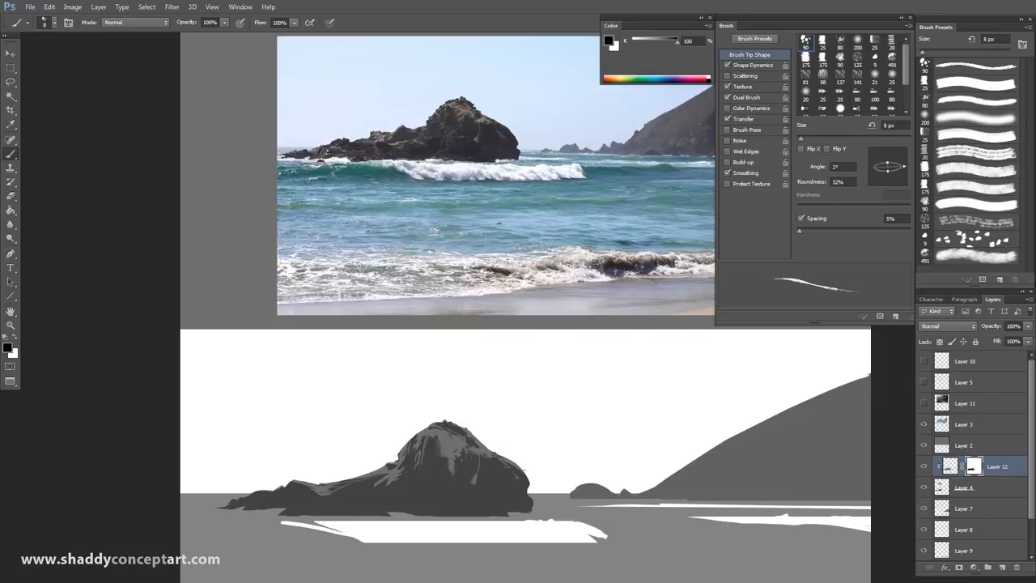
key(bracketright)
key(bracketright)
key(bracketright)
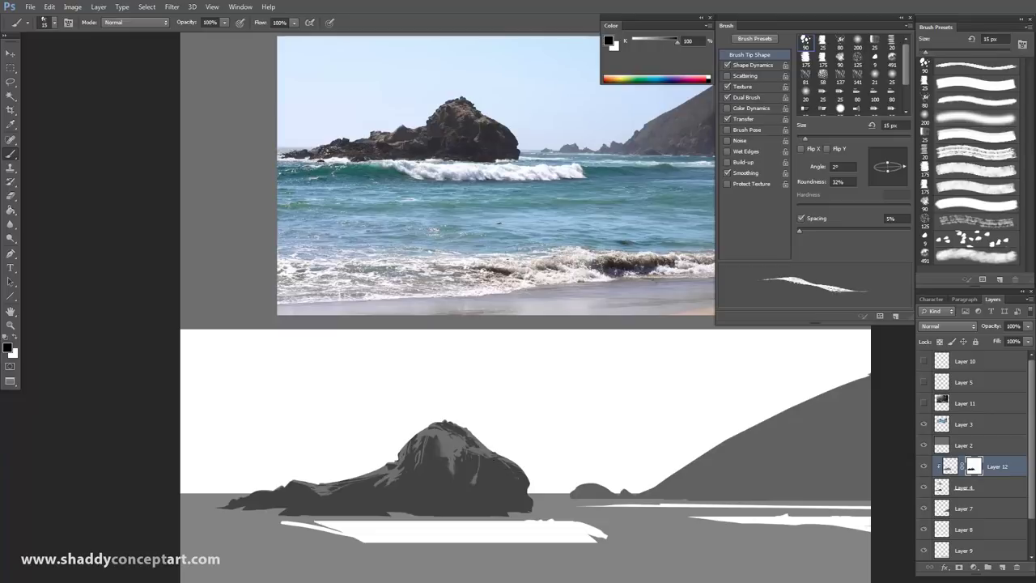
key(bracketright)
key(bracketright)
key(bracketright)
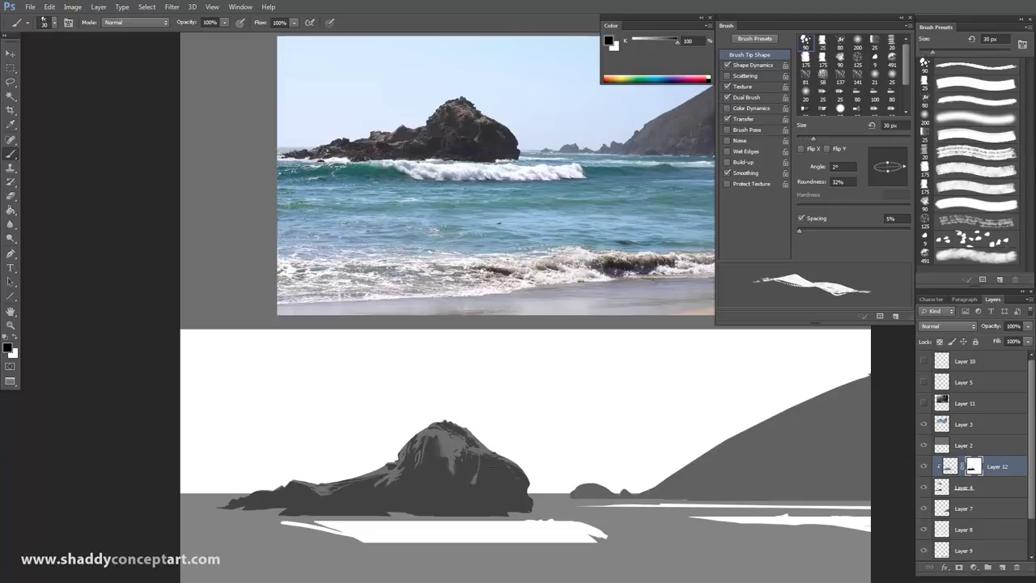
Paint soft textured light on the rock's face in white with the textured 200 px preset, reduced from 80 to 30 px
click(948, 191)
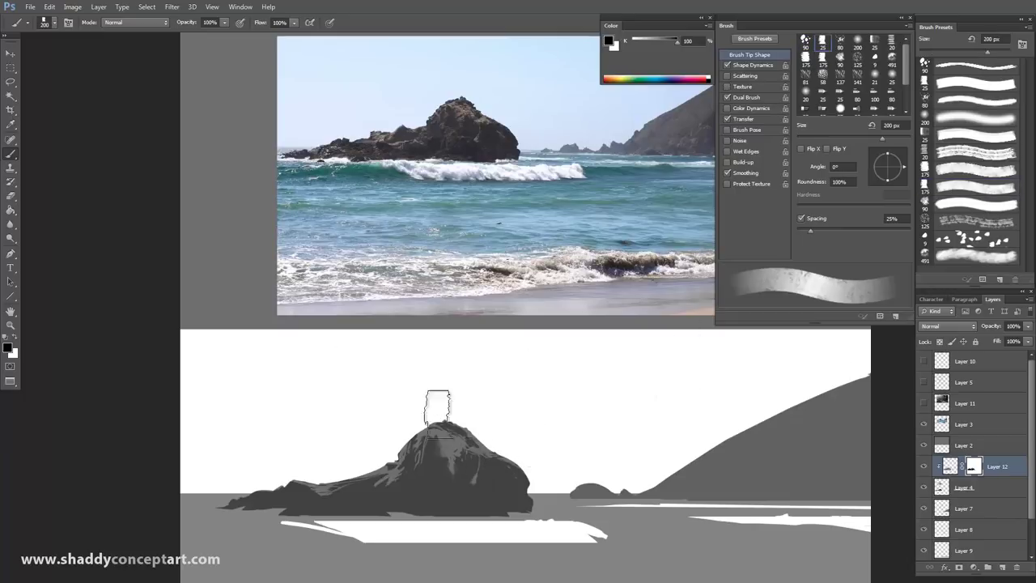
click(16, 340)
key(bracketleft)
key(bracketleft)
key(bracketleft)
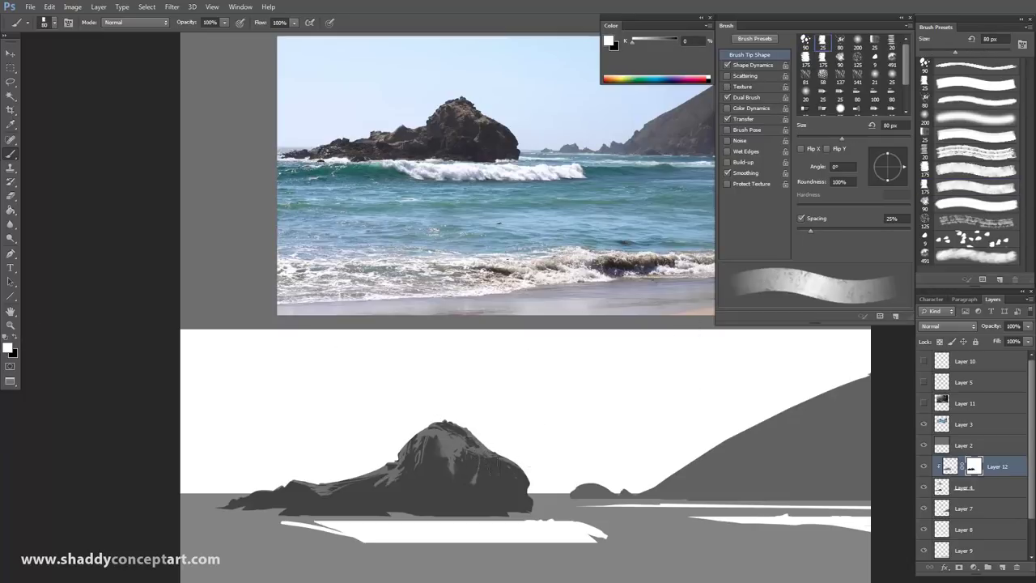
key(bracketleft)
key(bracketleft)
key(bracketleft)
key(bracketleft)
key(bracketleft)
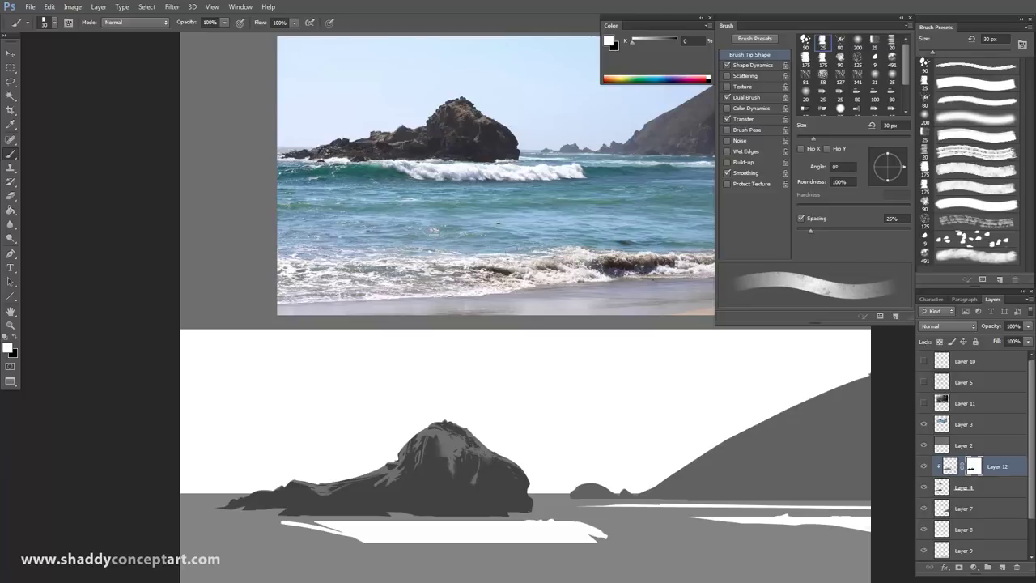
Break up the new light texture with black, reducing the textured brush from 40 to 15 px
click(16, 340)
key(bracketright)
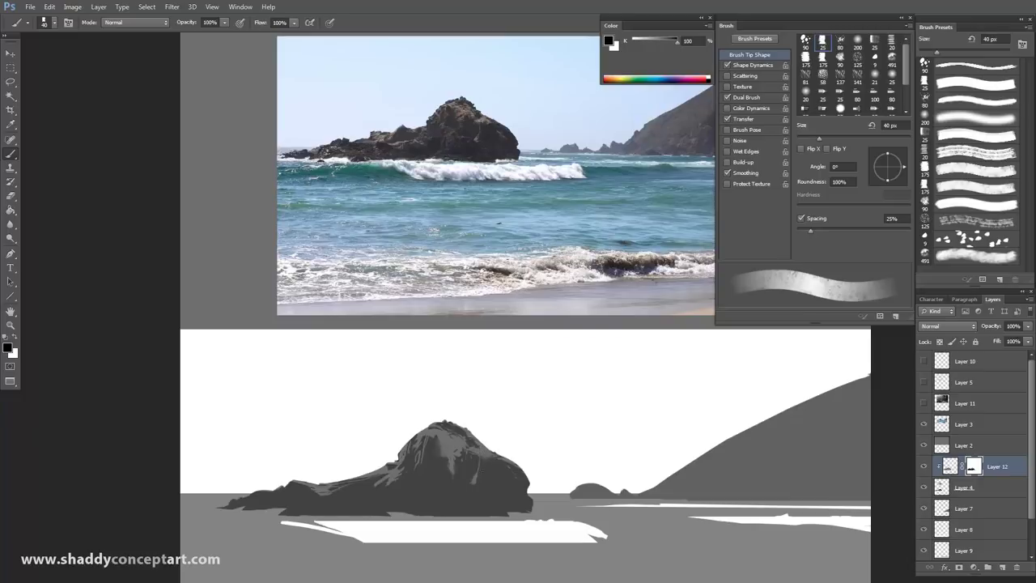
key(bracketleft)
key(bracketleft)
key(bracketleft)
key(bracketleft)
key(bracketleft)
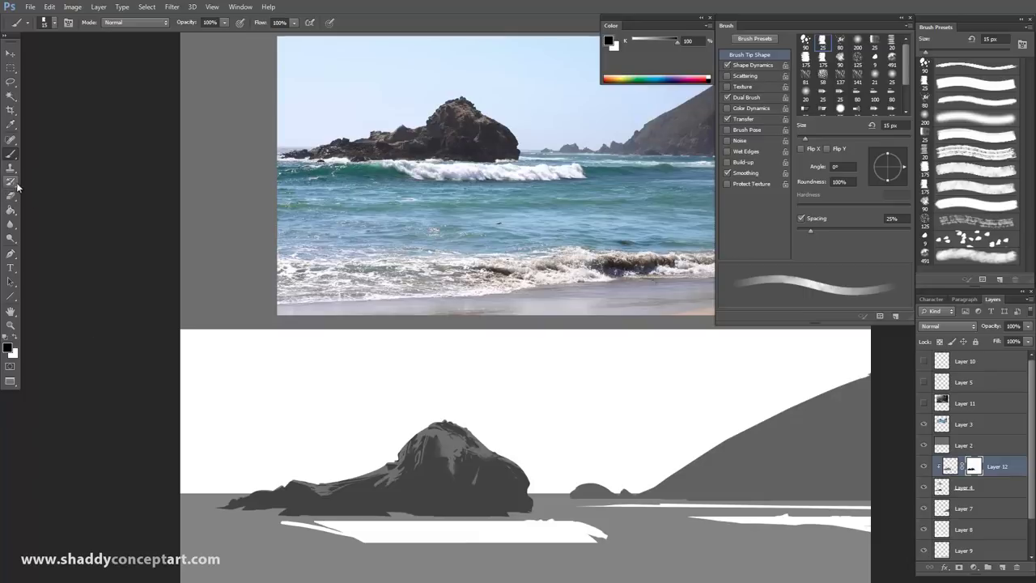
Paint a soft light patch on the rock's lower face with white and the textured brush at 30 px
click(16, 337)
key(bracketright)
key(bracketright)
key(bracketright)
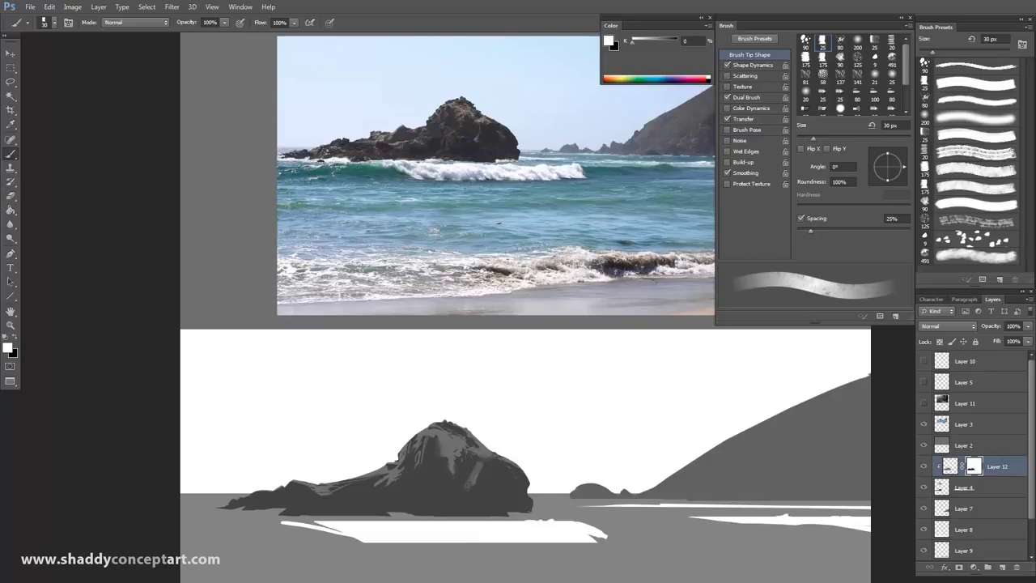
Add thin light marks in white with the rough 90 px preset reduced to 8 px, and soften them with the textured Eraser at 30 px
click(951, 71)
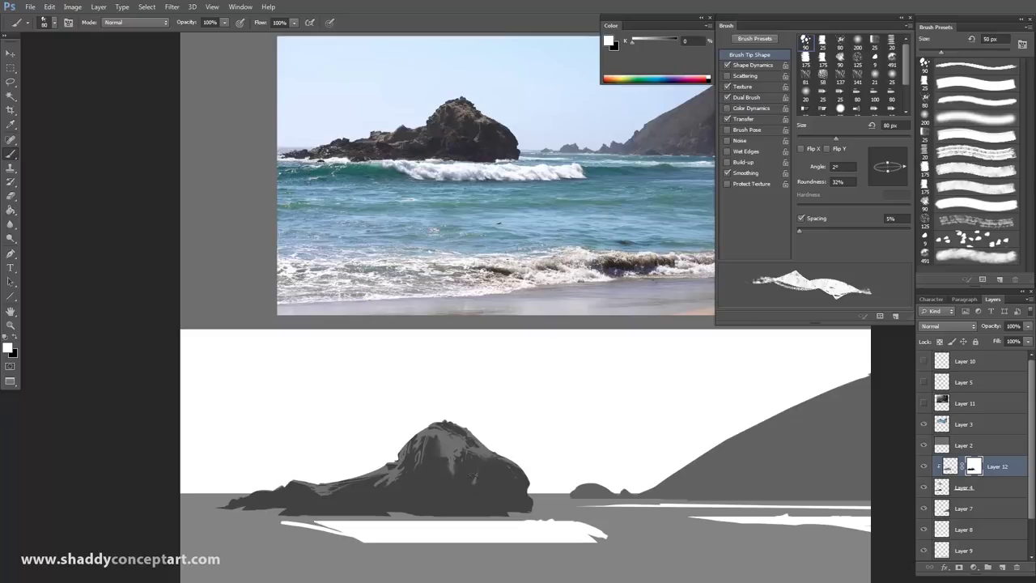
key(bracketleft)
key(bracketleft)
key(bracketleft)
key(bracketleft)
key(bracketleft)
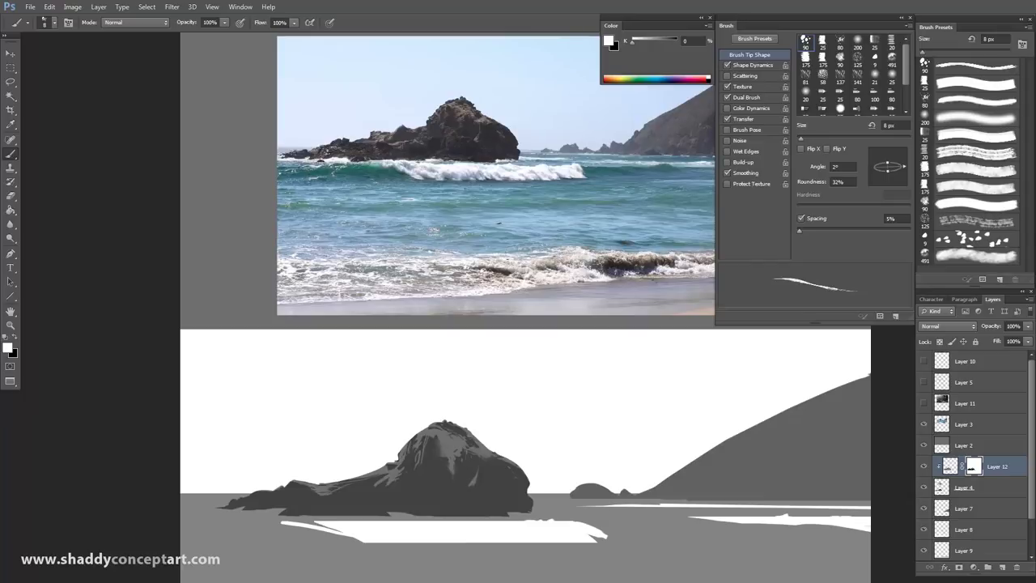
key(e)
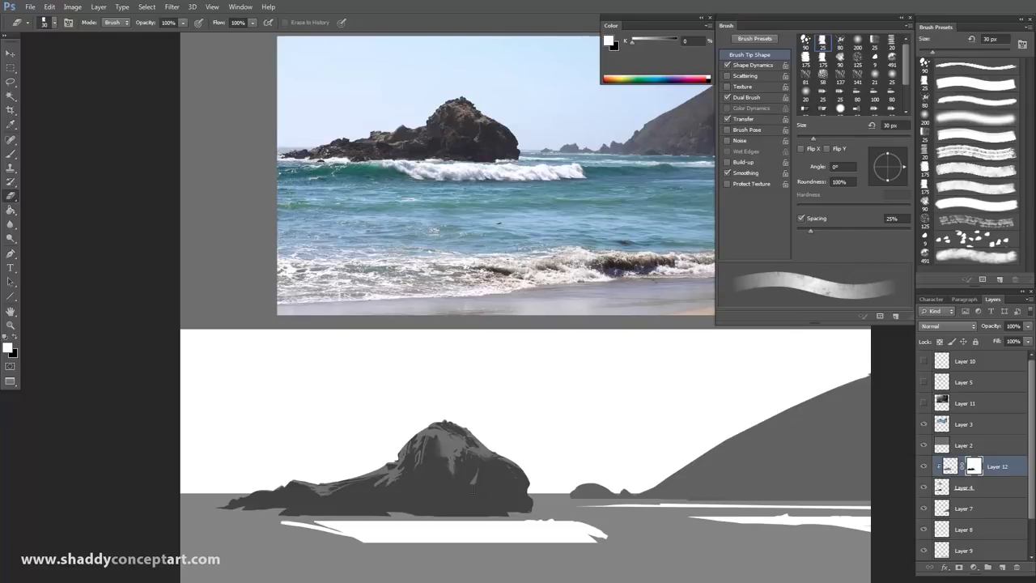
Return to the Brush and paint fine light details on the rock's face in white, varying the rough tip between 25 and 7 px
click(11, 154)
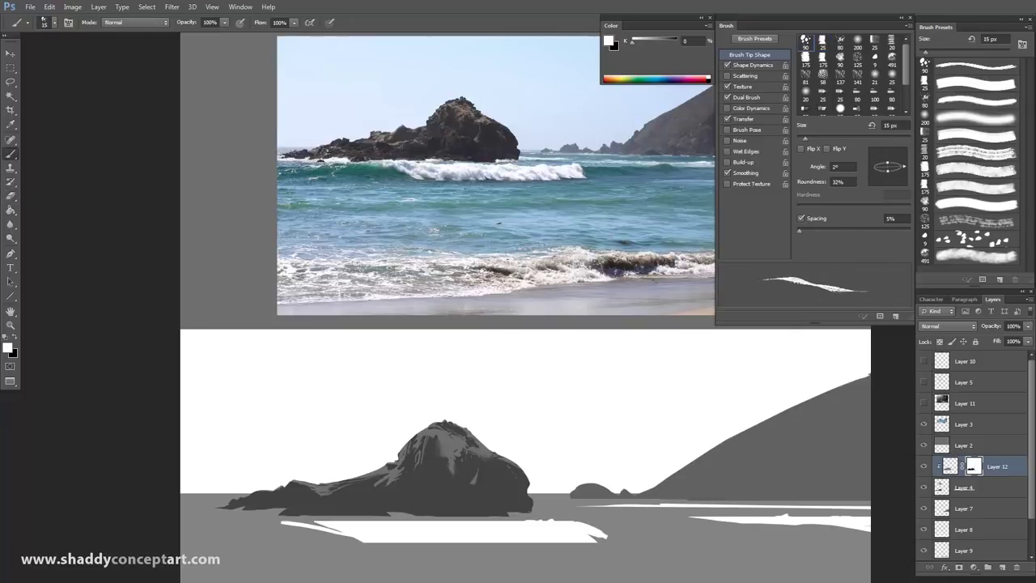
key(bracketright)
key(bracketright)
key(bracketright)
key(bracketleft)
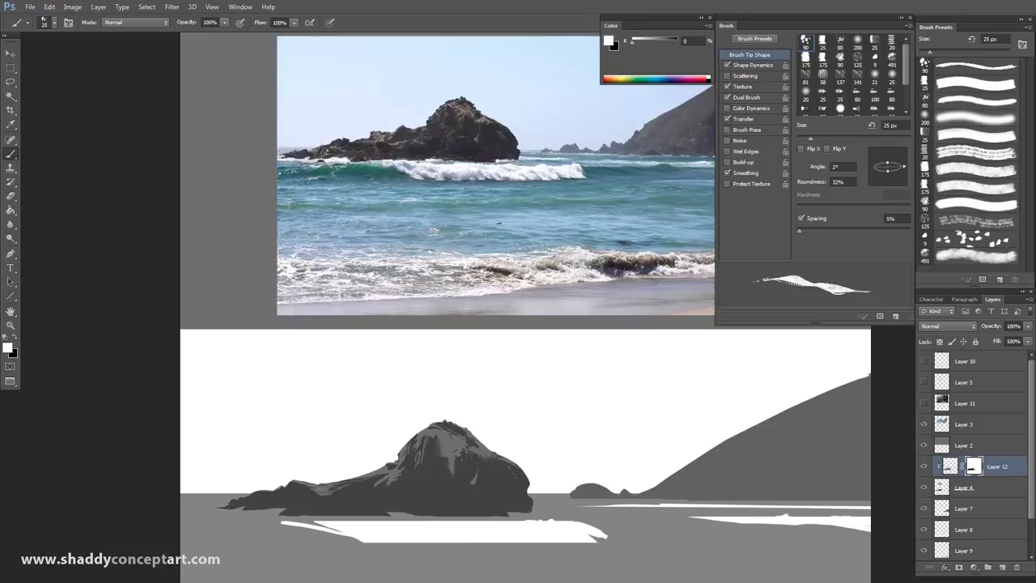
key(bracketleft)
key(bracketleft)
key(bracketleft)
key(bracketleft)
key(bracketleft)
key(bracketleft)
key(bracketleft)
key(bracketleft)
key(bracketleft)
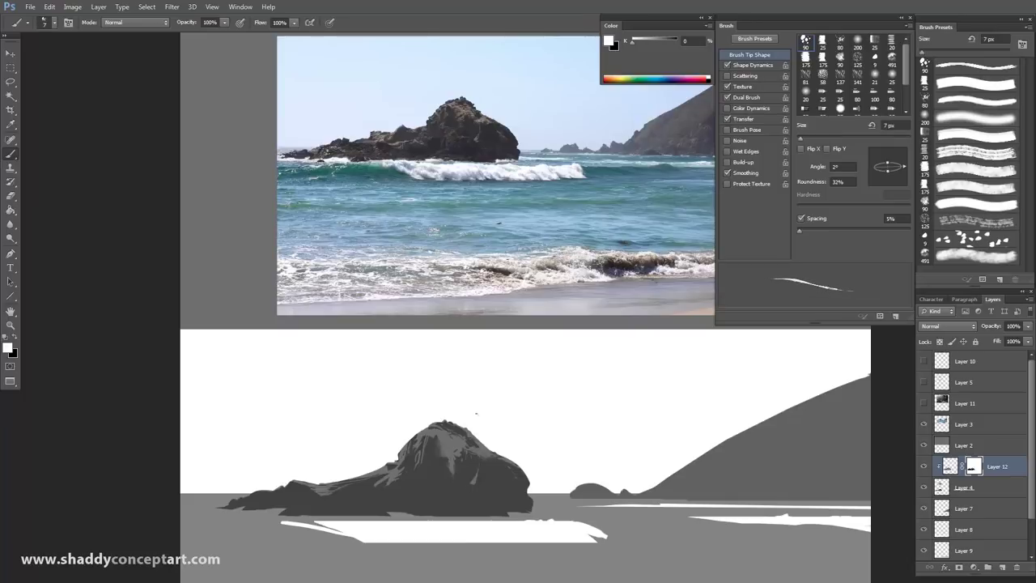
key(bracketright)
key(bracketright)
Build up soft light on the slope beside the peak in white with the textured preset, reduced from 40 to 15 px
click(975, 188)
key(bracketleft)
key(bracketleft)
key(bracketleft)
key(bracketleft)
key(bracketleft)
key(bracketleft)
key(bracketleft)
key(bracketleft)
key(bracketleft)
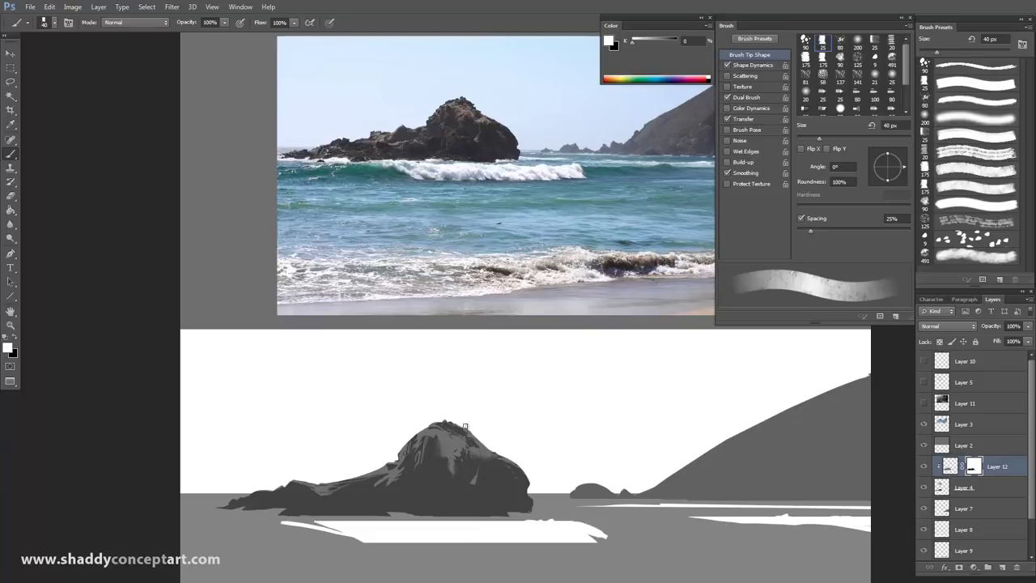
key(bracketleft)
key(bracketleft)
key(bracketleft)
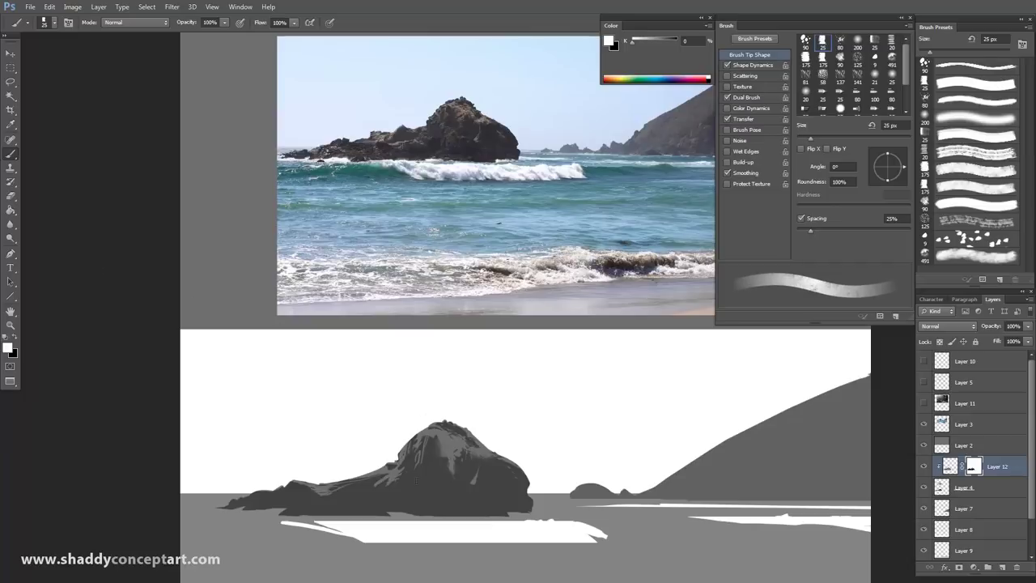
key(bracketleft)
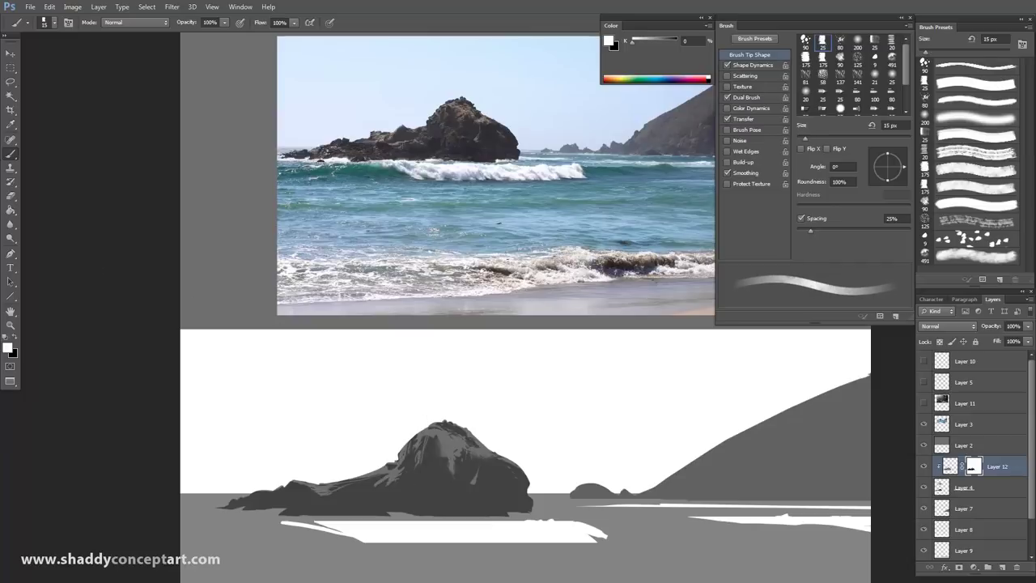
Carve dark breaks into the rock's light areas in black with the rough preset reduced to 15 px
click(14, 339)
click(967, 118)
click(957, 64)
key(bracketright)
key(bracketleft)
key(bracketleft)
key(bracketleft)
key(bracketleft)
key(bracketleft)
key(bracketleft)
key(bracketleft)
key(bracketleft)
key(bracketleft)
key(bracketleft)
key(bracketleft)
key(bracketleft)
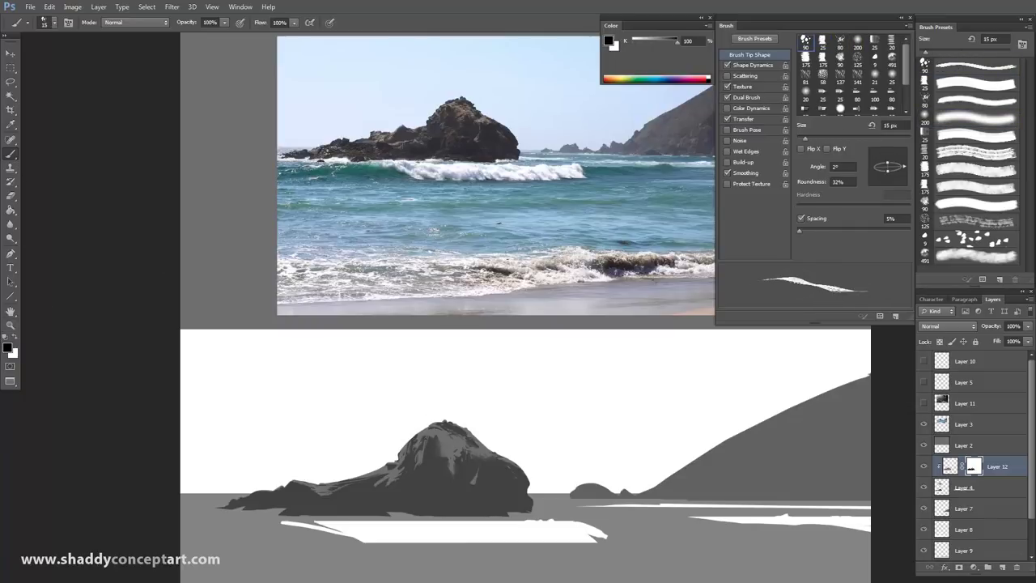
Paint light details on the rock in white with the rough preset, varying the tip between 10 and 20 px
key(z)
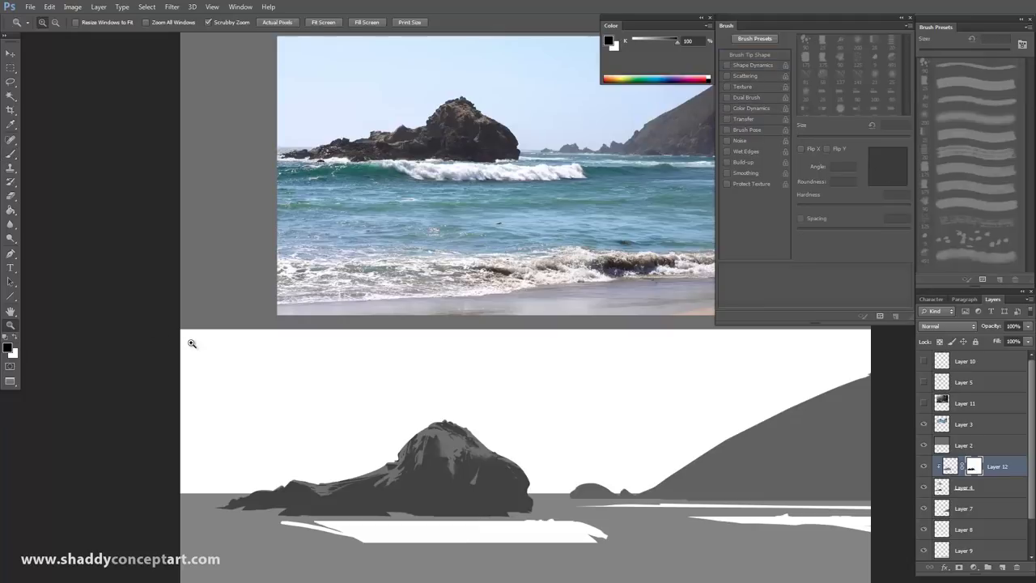
click(11, 154)
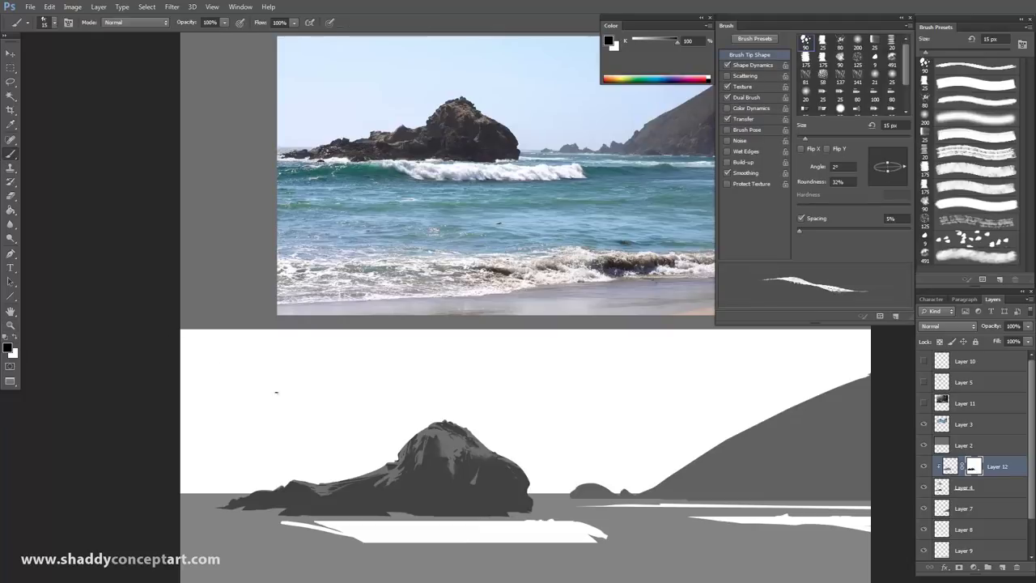
key(bracketleft)
key(x)
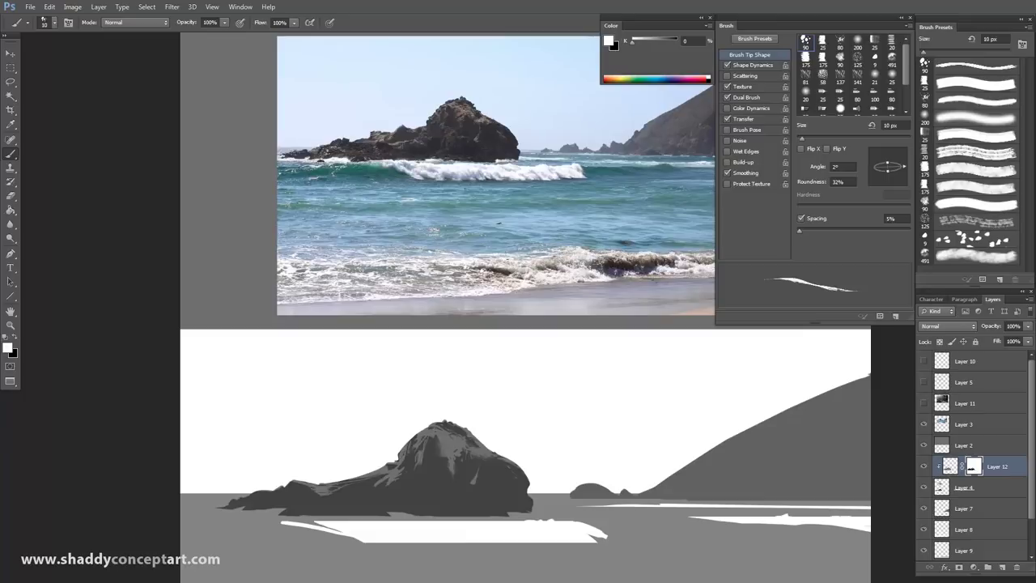
key(bracketright)
key(bracketright)
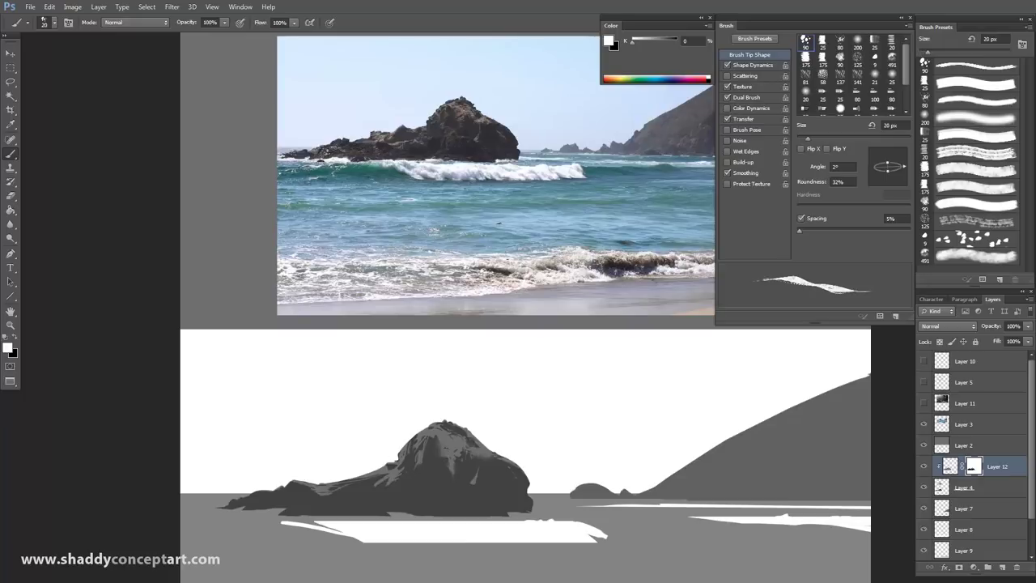
key(bracketleft)
Work dark shapes into the rock in black, varying the rough tip from 35 px down to 9 px
click(16, 336)
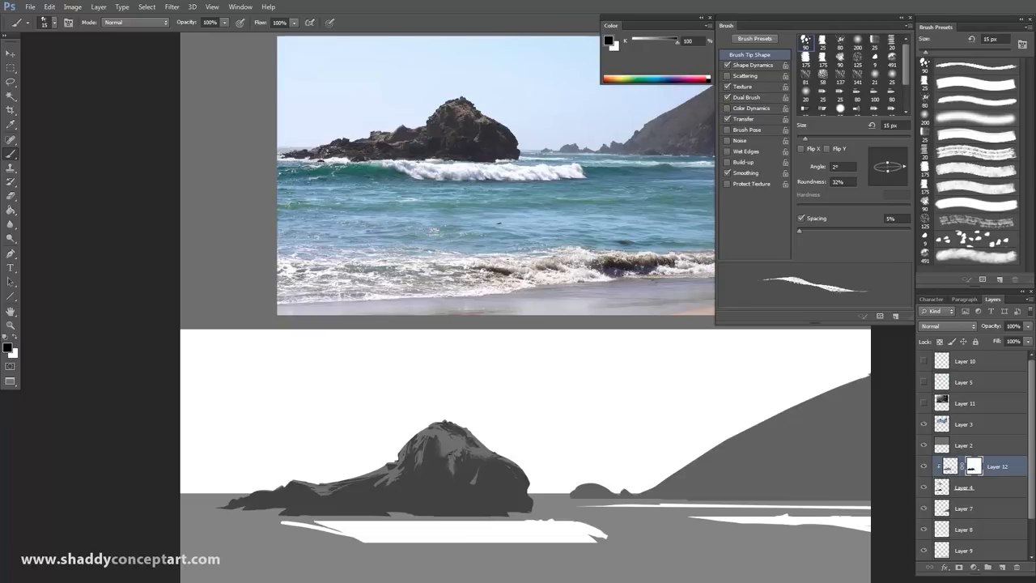
key(bracketleft)
key(bracketright)
key(bracketright)
key(bracketright)
key(bracketright)
key(bracketright)
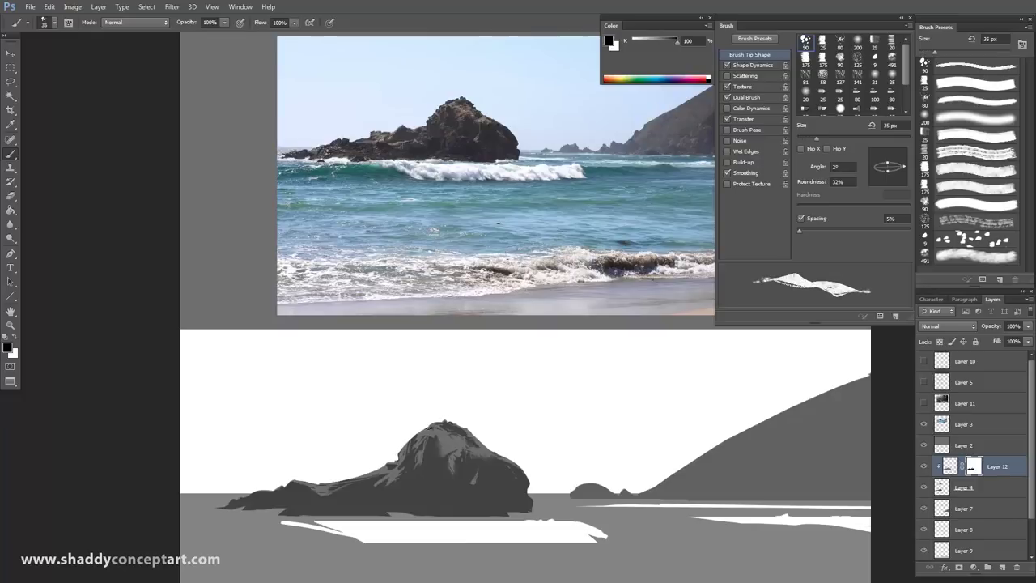
key(bracketleft)
key(bracketleft)
key(bracketleft)
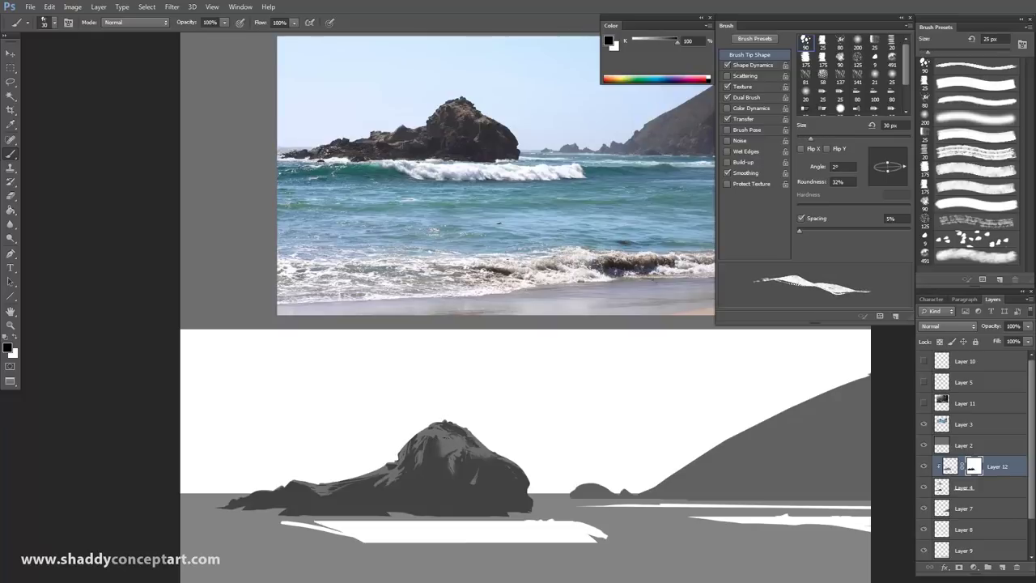
key(bracketleft)
key(bracketleft)
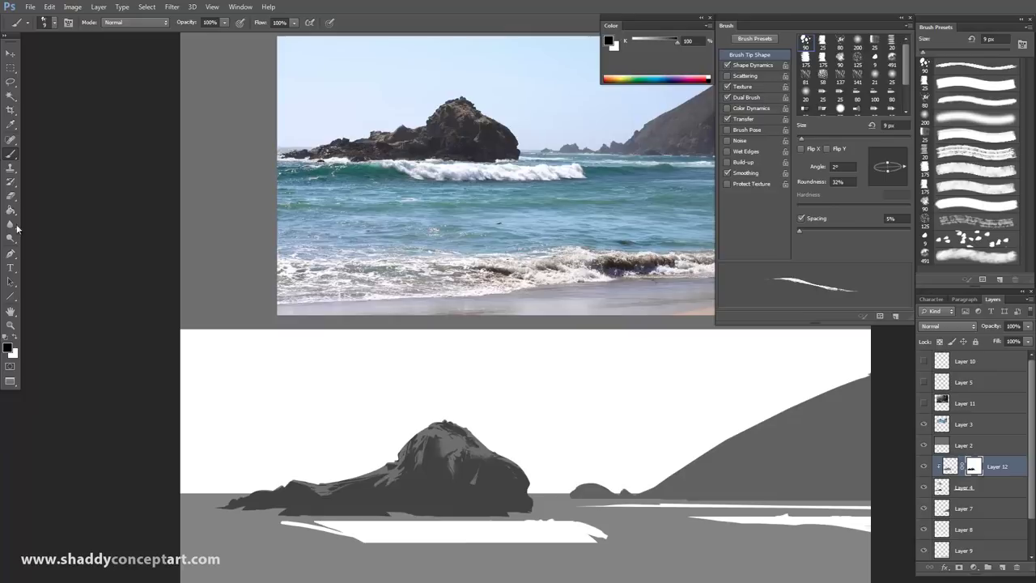
Touch up the rock's light areas in white with the rough tip at 15 px, and soften them with the textured Eraser at 30 px
click(16, 336)
key(bracketright)
key(bracketright)
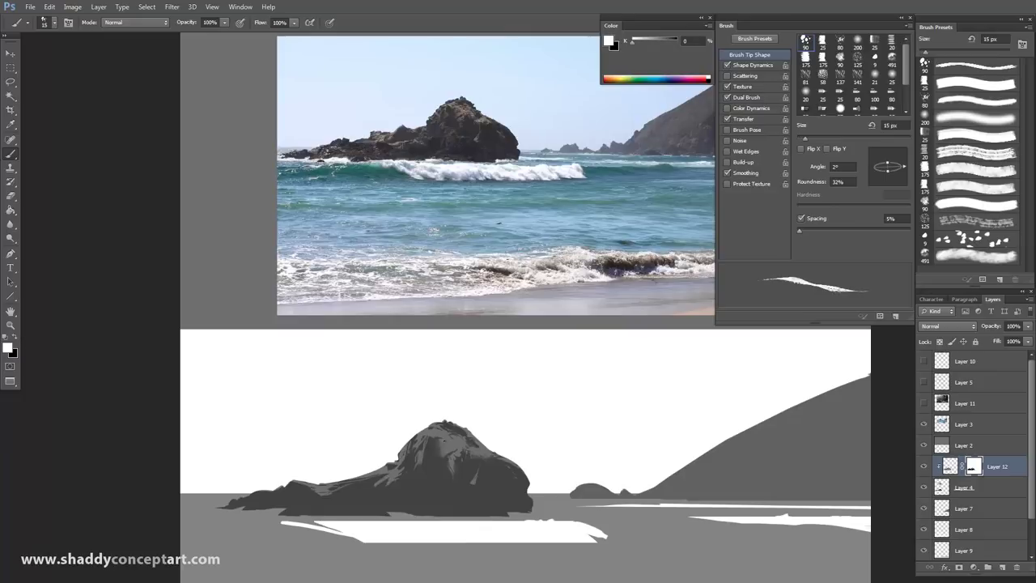
click(11, 199)
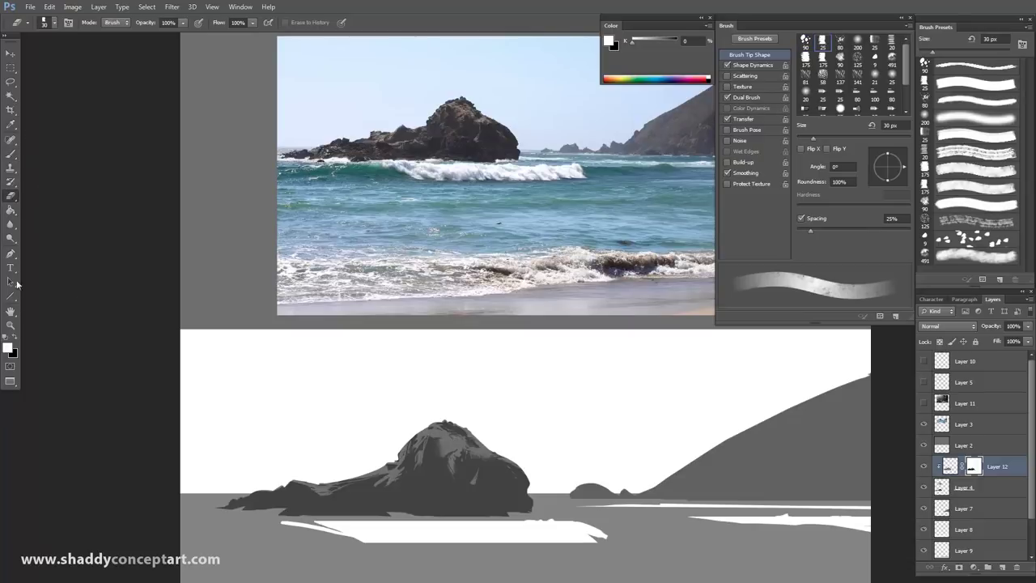
Return to the Brush and add thin dark marks on the rock in black with the rough tip at about 10 px
click(15, 339)
key(b)
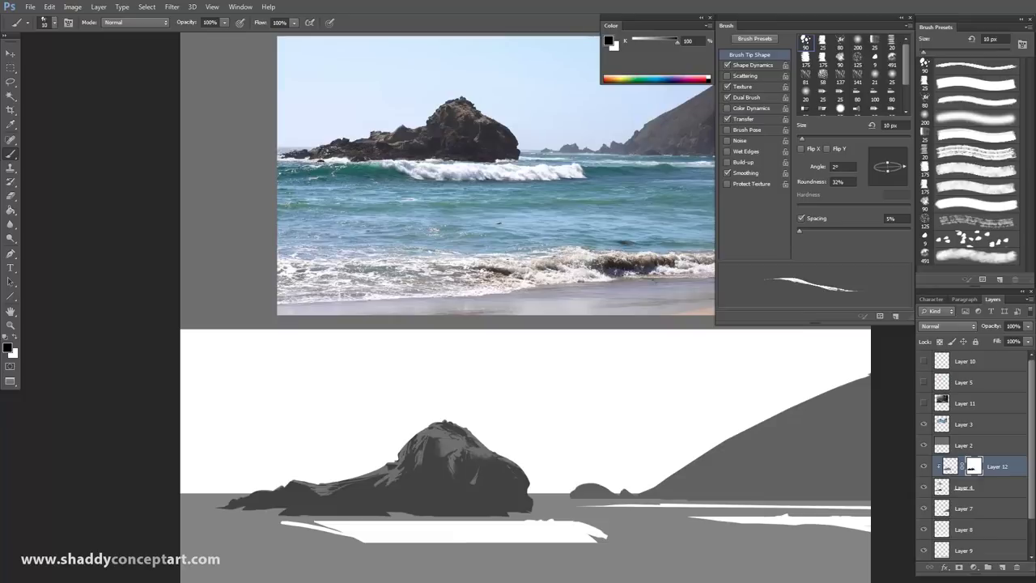
key(bracketright)
key(bracketleft)
Soften the rock's light areas in black with the textured 175 px preset reduced to 30 px
click(937, 191)
key(bracketleft)
key(bracketleft)
key(bracketleft)
key(bracketleft)
key(bracketleft)
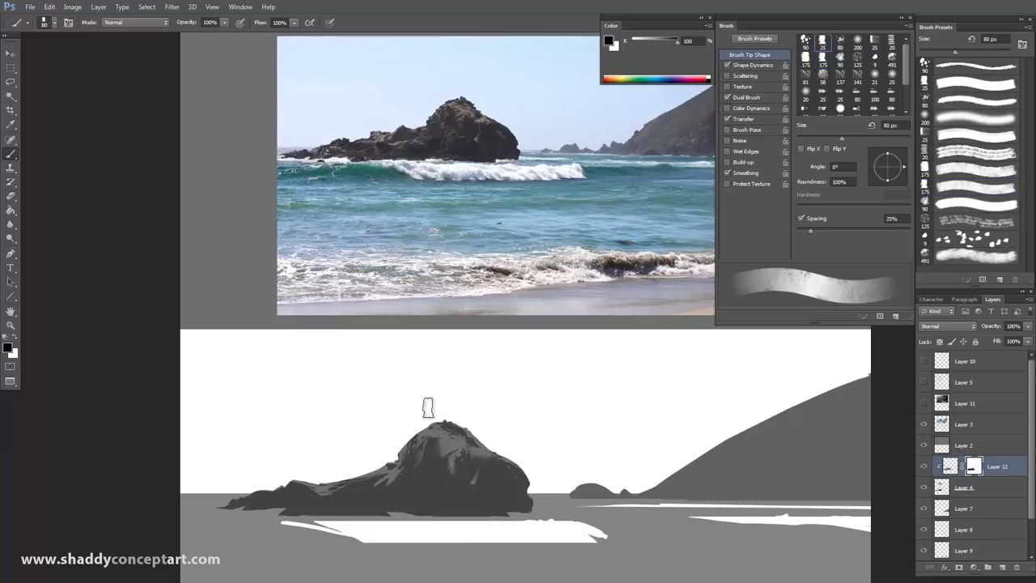
key(bracketleft)
key(bracketleft)
key(bracketleft)
key(bracketleft)
key(bracketleft)
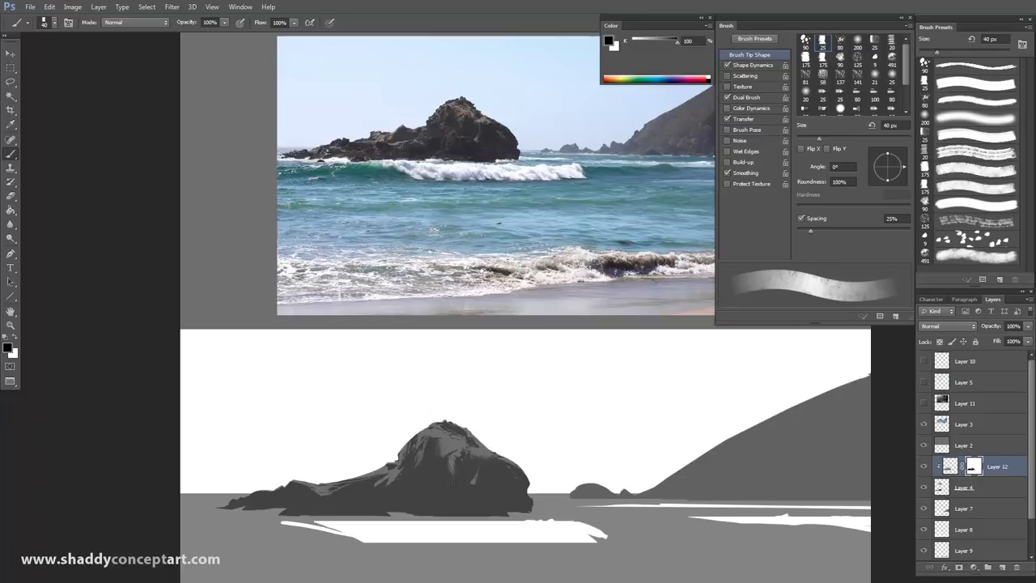
key(ctrl+minus)
key(ctrl+plus)
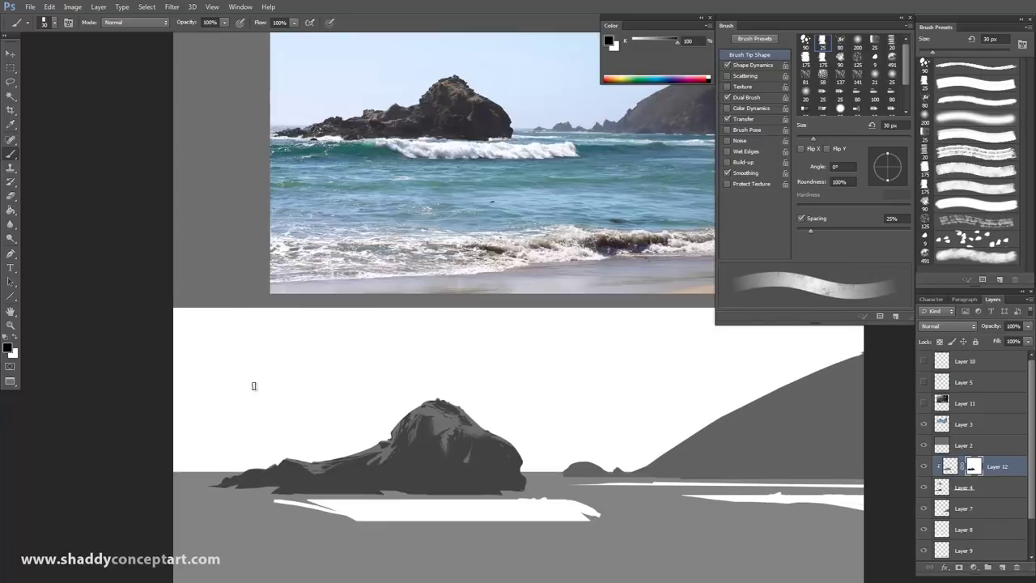
key(ctrl+plus)
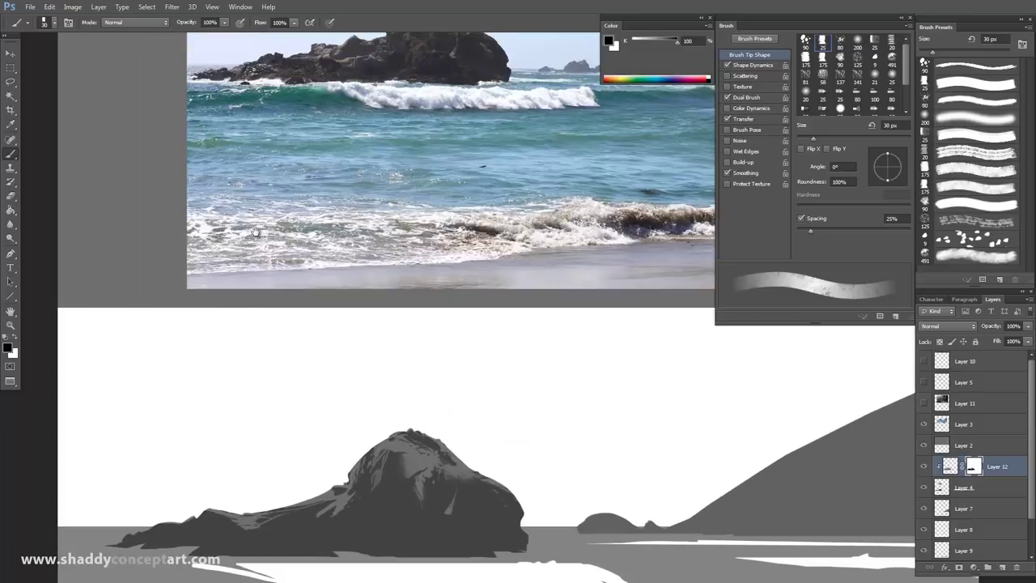
key(ctrl+minus)
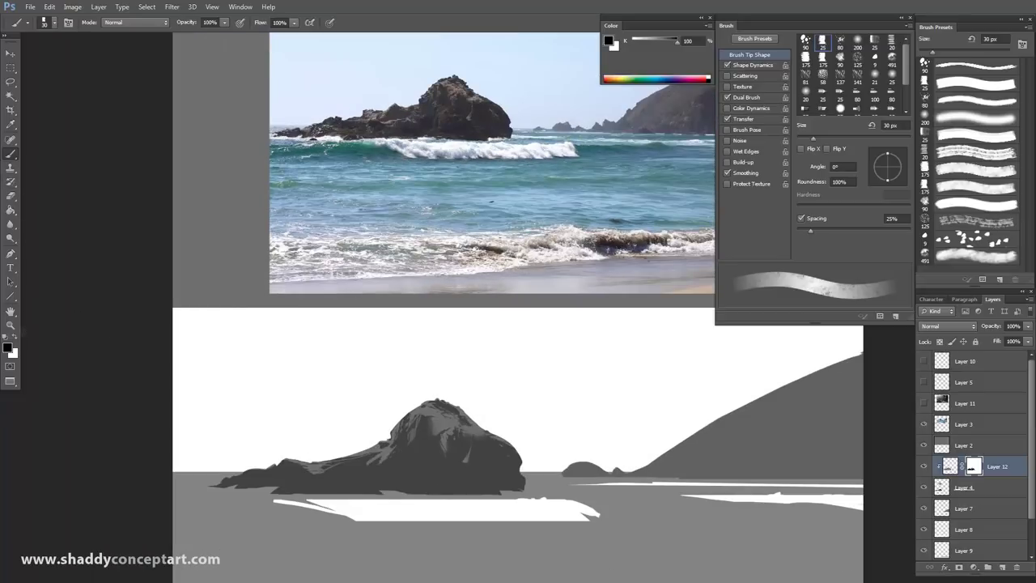
Give the Brush and Eraser the rough 90 px preset, try an Eraser stroke on the slope, undo it and reduce the Eraser to 45 px
click(936, 72)
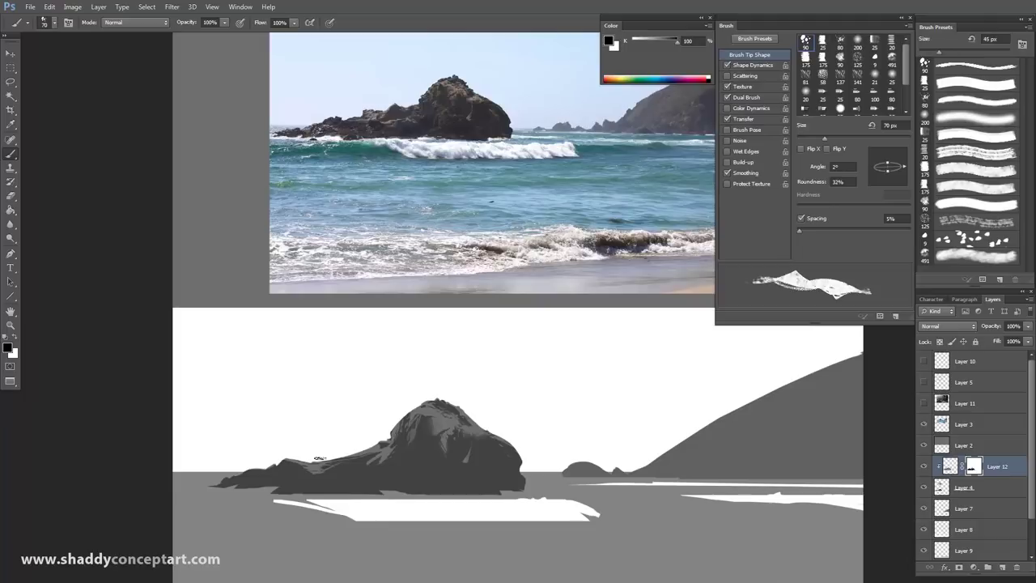
click(11, 196)
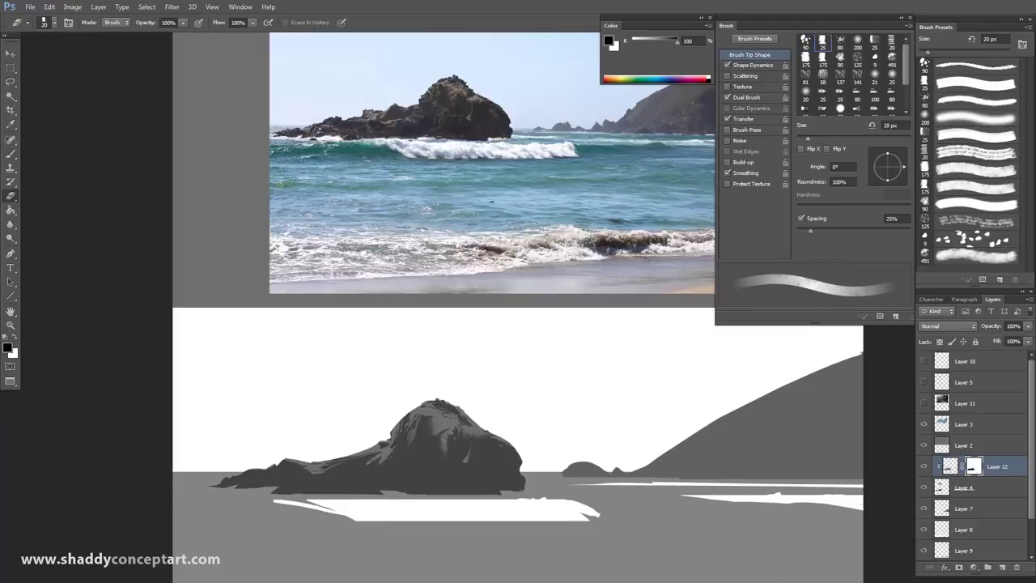
click(947, 69)
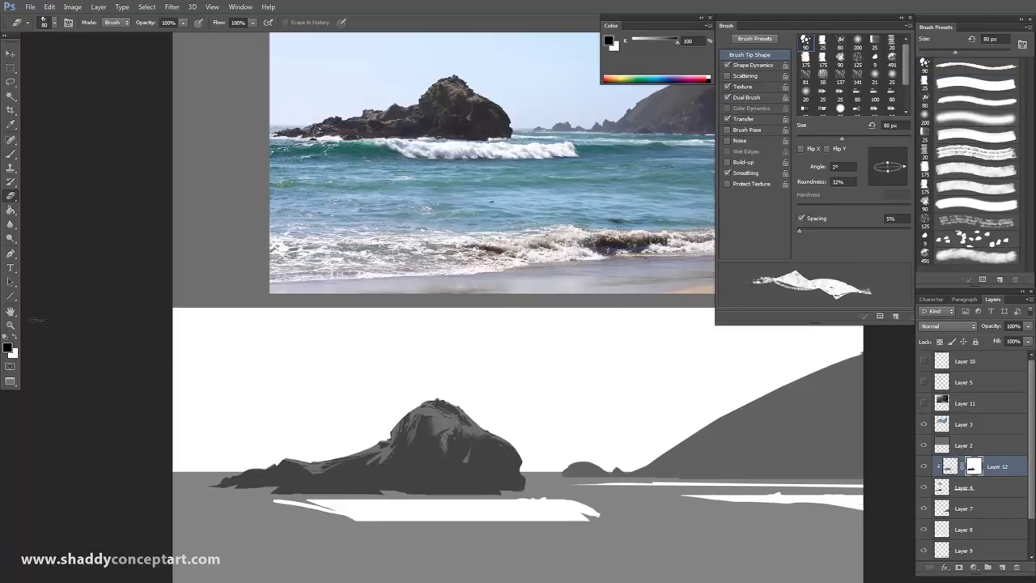
click(16, 338)
drag(369, 464, 383, 458)
key(ctrl+z)
key(bracketleft)
key(bracketleft)
key(bracketleft)
Examine the light and shadow structure of the rock in the photo reference up close
key(ctrl+plus)
drag(287, 191, 374, 493)
key(ctrl+plus)
key(ctrl+plus)
key(ctrl+plus)
key(ctrl+plus)
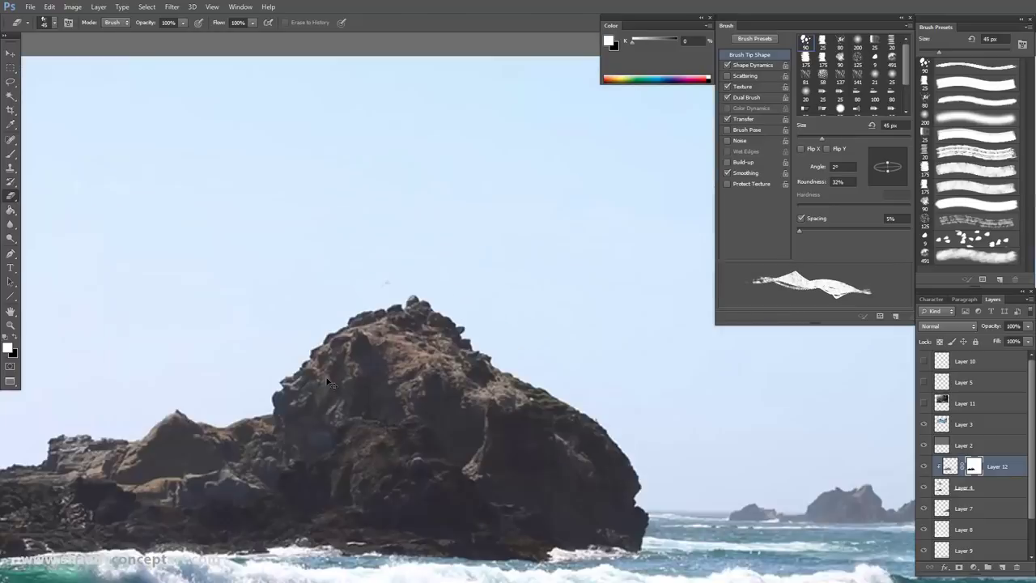
drag(255, 453, 332, 425)
key(bracketleft)
key(bracketleft)
key(bracketleft)
key(bracketleft)
key(bracketleft)
key(bracketleft)
key(bracketleft)
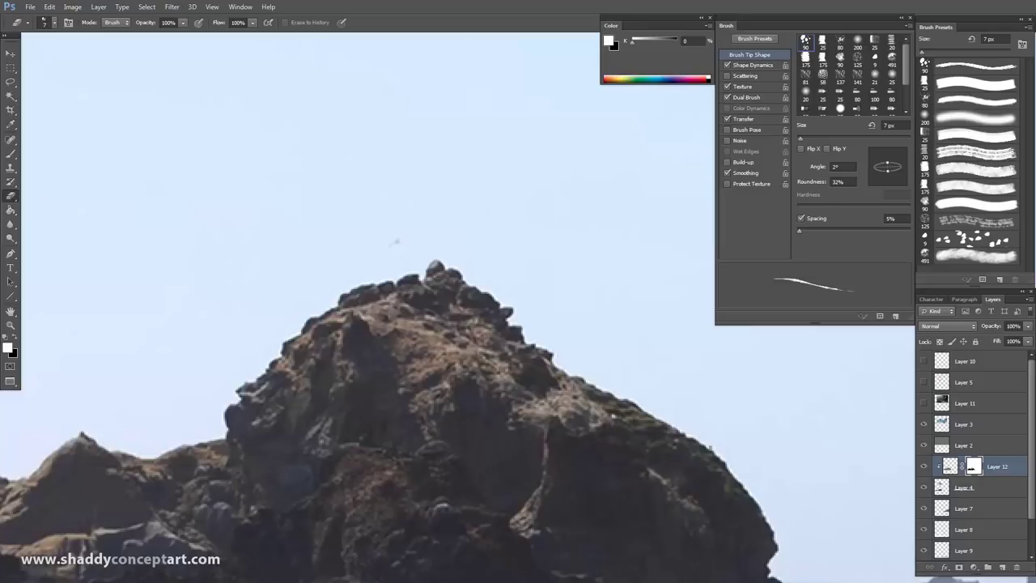
key(ctrl+minus)
key(ctrl+minus)
key(ctrl+minus)
key(ctrl+minus)
key(ctrl+minus)
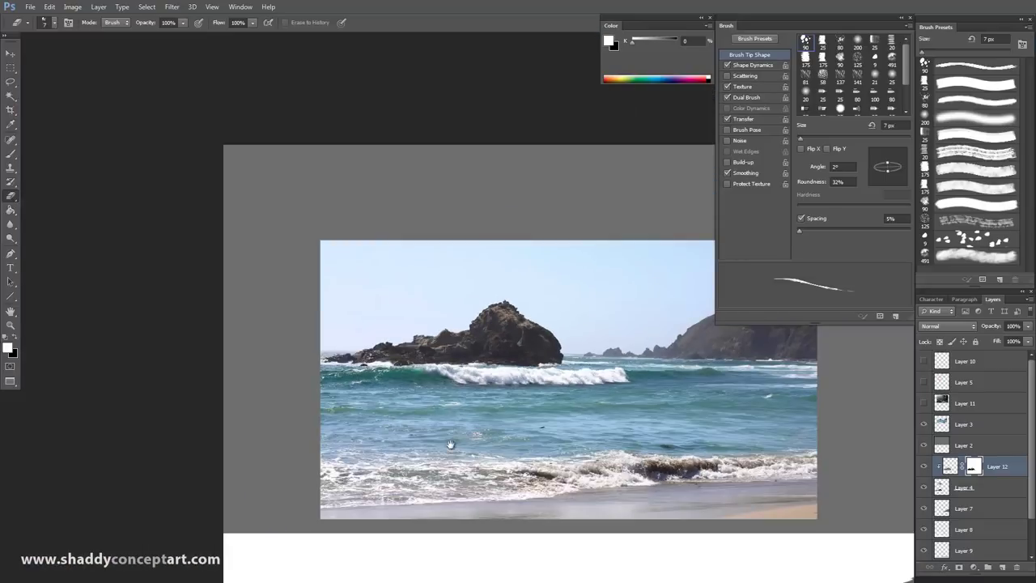
key(ctrl+plus)
Return to the Brush and paint dark marks on the rock in black, varying the rough tip between 25 and 15 px
key(b)
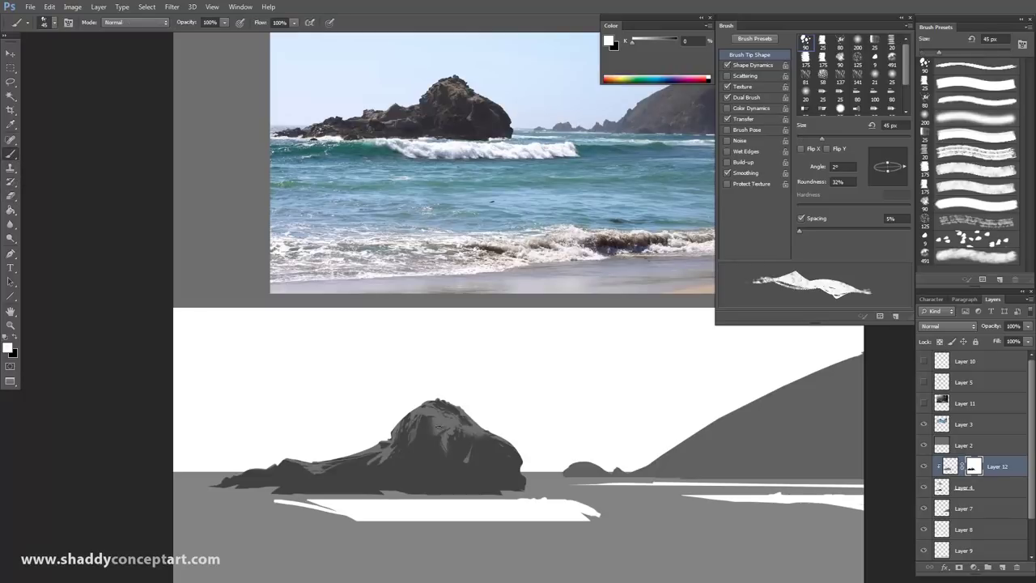
key(bracketleft)
click(15, 338)
key(bracketleft)
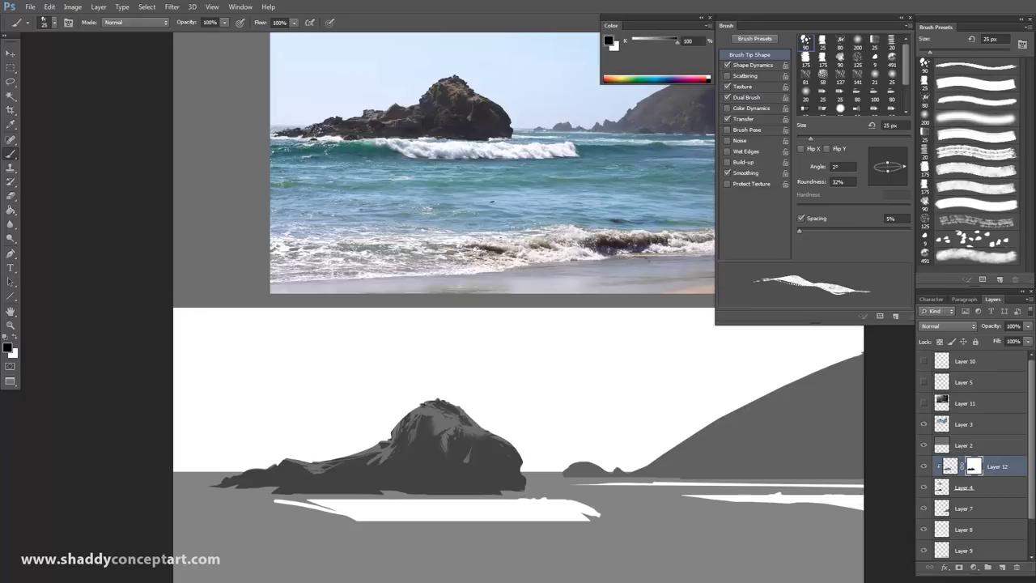
key(bracketleft)
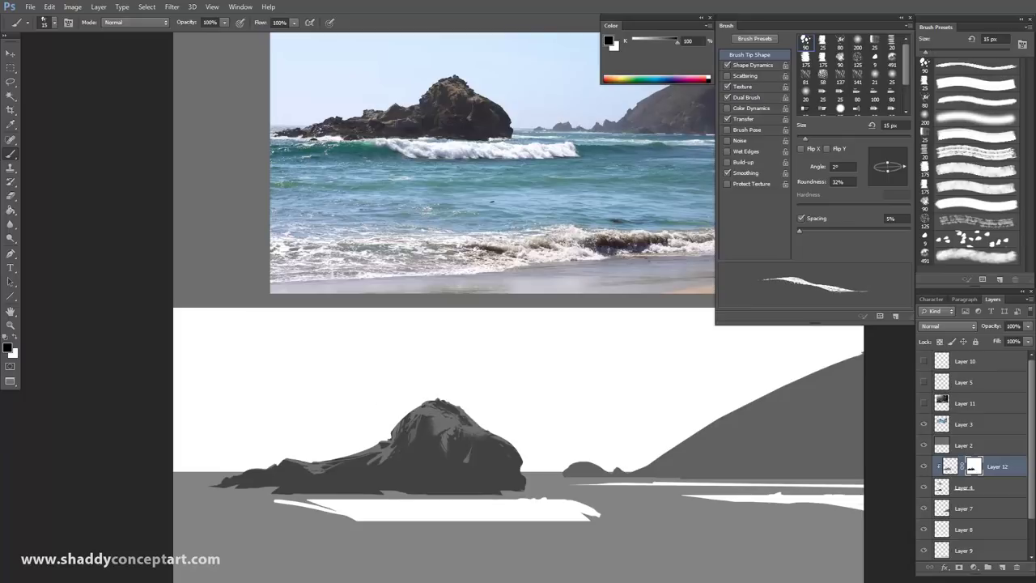
key(bracketleft)
key(bracketright)
key(bracketright)
key(bracketright)
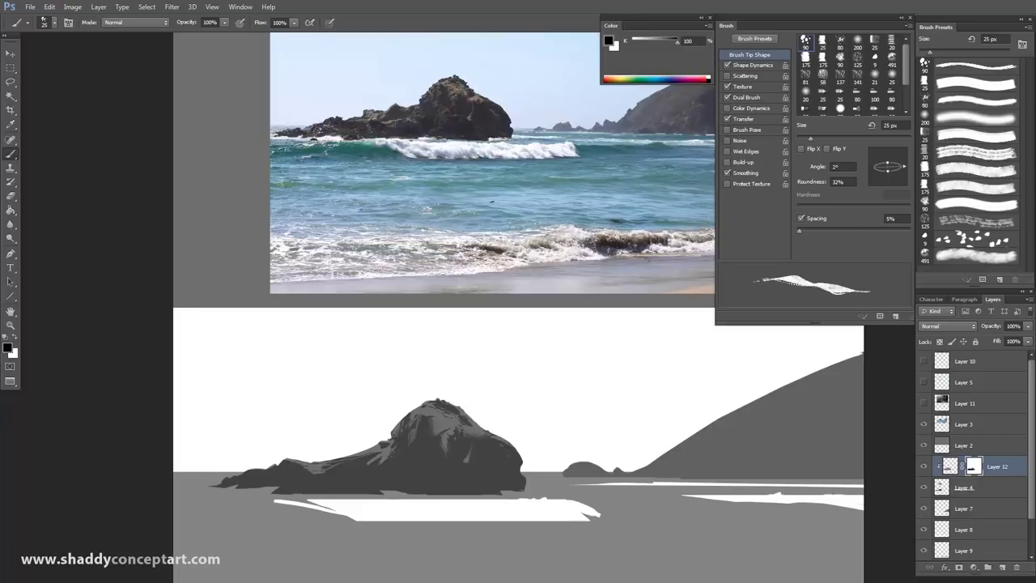
Carve finer dark details into the rock's face in black with the rough tip, reduced to 10 px and finished at 9 px
key(bracketleft)
key(bracketleft)
key(bracketleft)
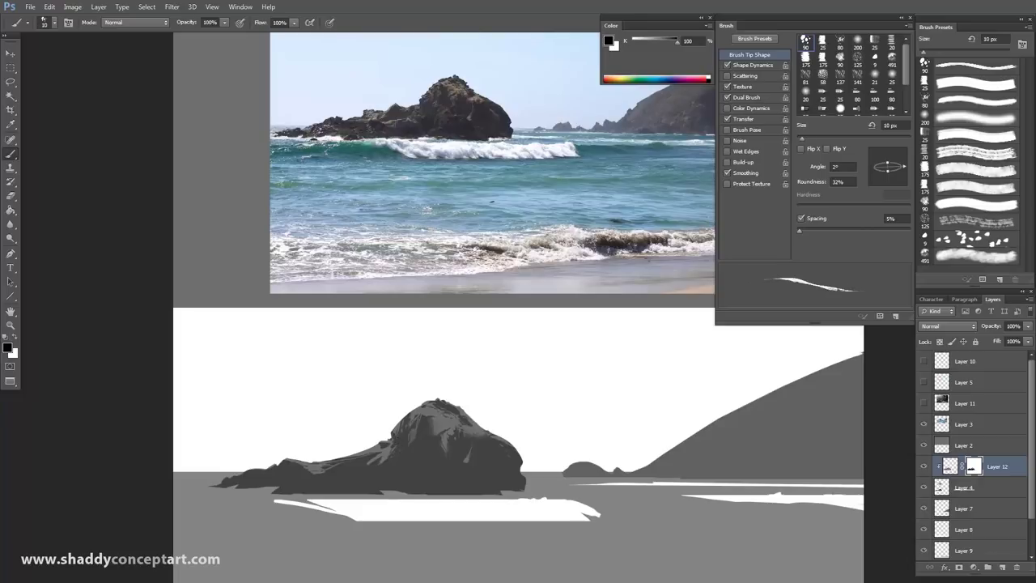
key(bracketleft)
key(bracketleft)
key(bracketleft)
key(bracketright)
key(bracketright)
key(bracketright)
key(bracketright)
key(bracketleft)
key(bracketleft)
key(bracketleft)
key(bracketright)
key(bracketright)
key(bracketright)
key(bracketleft)
key(bracketleft)
key(bracketleft)
key(bracketright)
key(bracketright)
key(bracketright)
key(bracketleft)
key(bracketleft)
key(bracketleft)
key(bracketleft)
key(bracketright)
key(bracketright)
key(ctrl+minus)
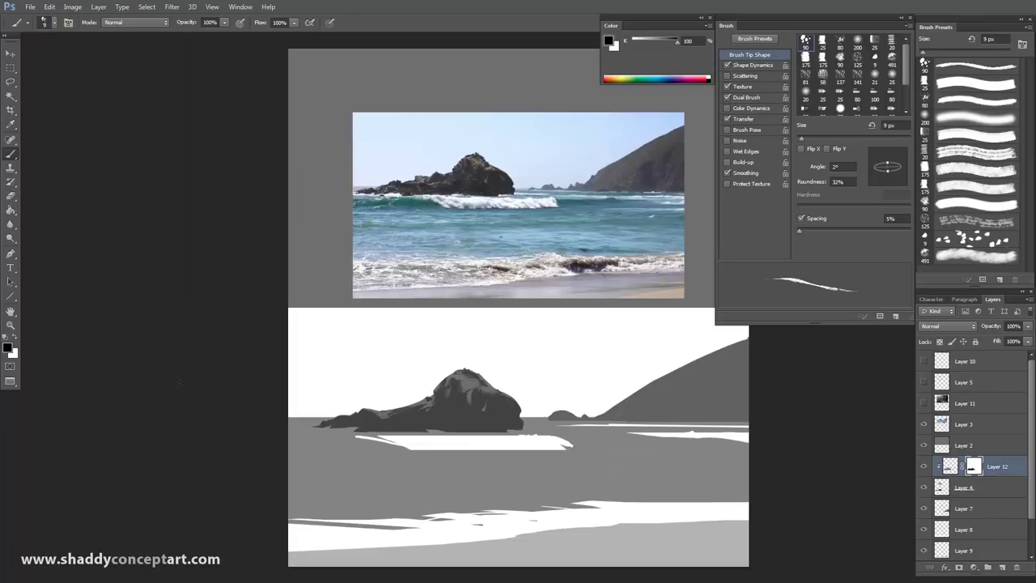
key(ctrl+plus)
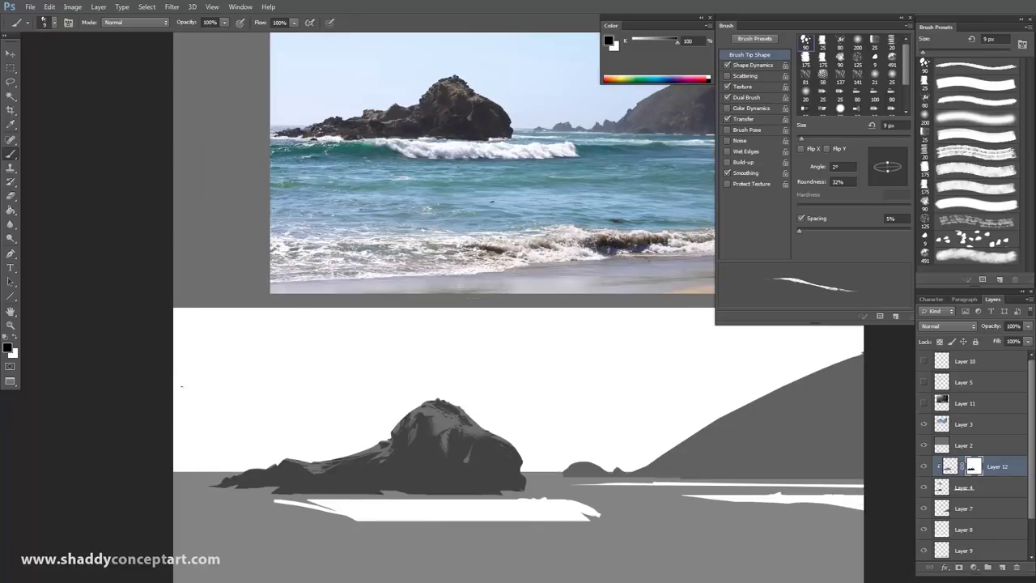
Show Layer 11, examine how the rocks are rendered in the stormy sea painting, and hide the layer again
click(924, 403)
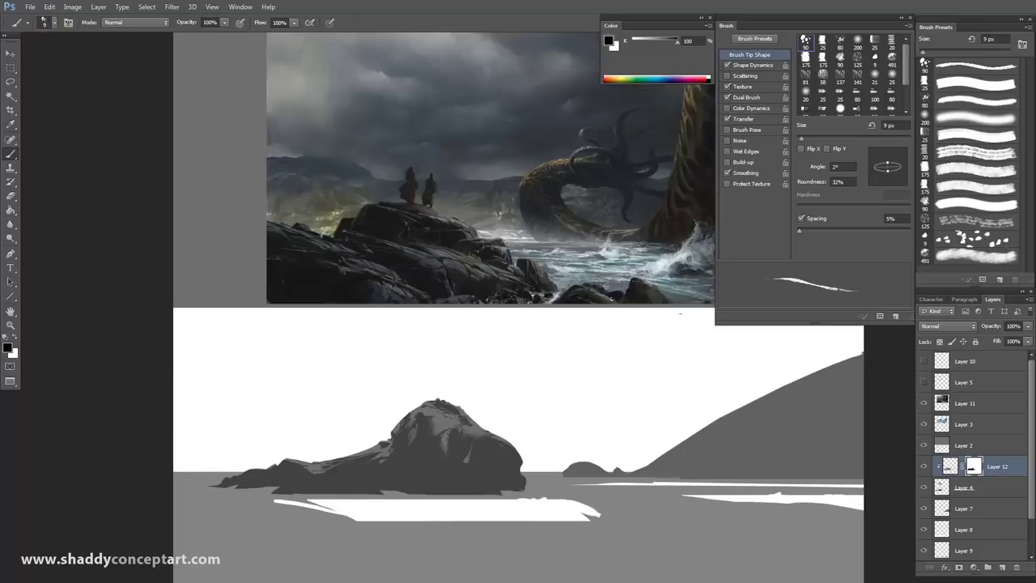
key(ctrl+plus)
key(ctrl+plus)
drag(187, 412, 160, 462)
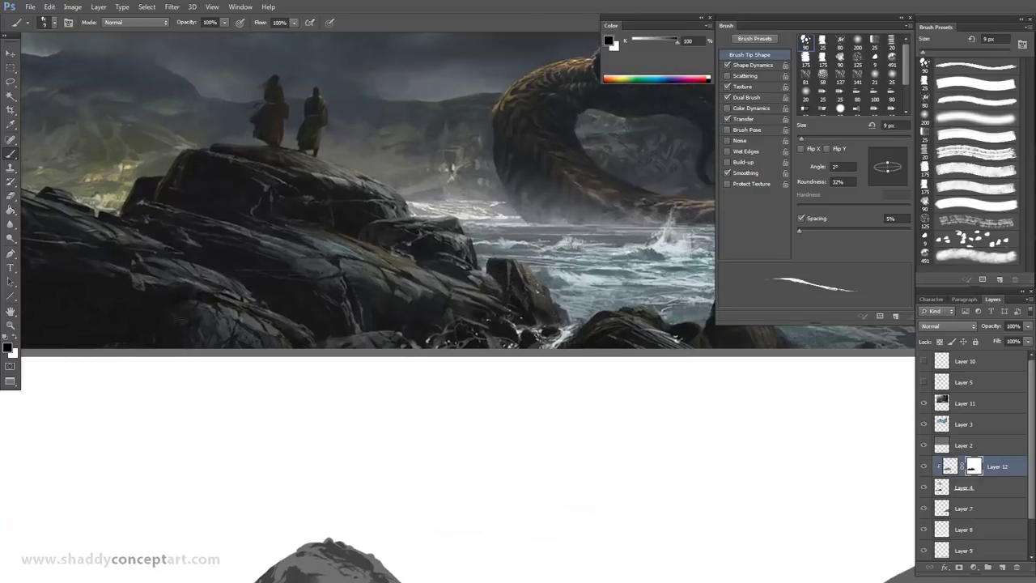
key(ctrl+minus)
mouse_move(212, 348)
mouse_down()
mouse_move(208, 330)
mouse_move(214, 365)
mouse_up()
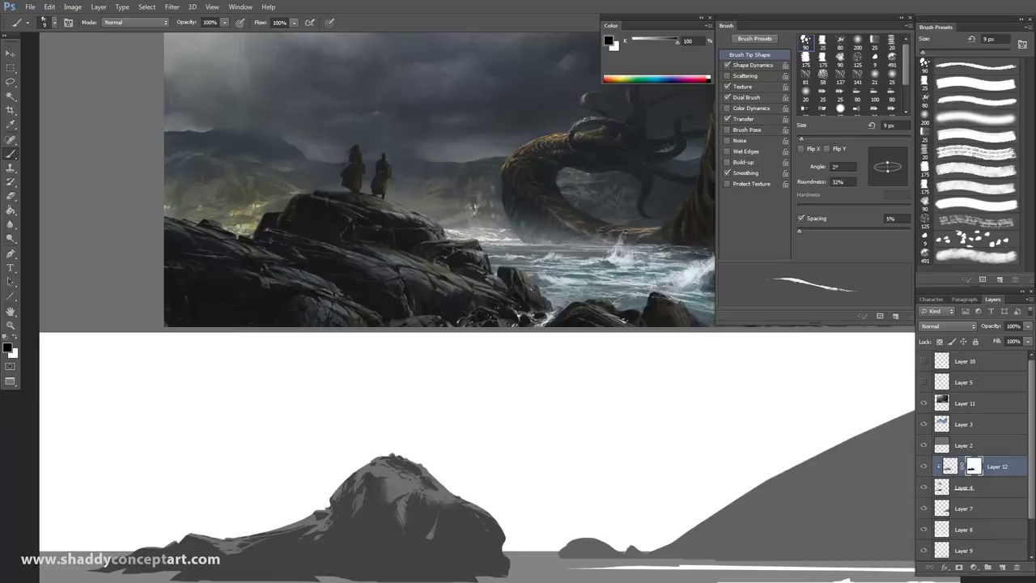
key(ctrl+minus)
drag(219, 443, 225, 391)
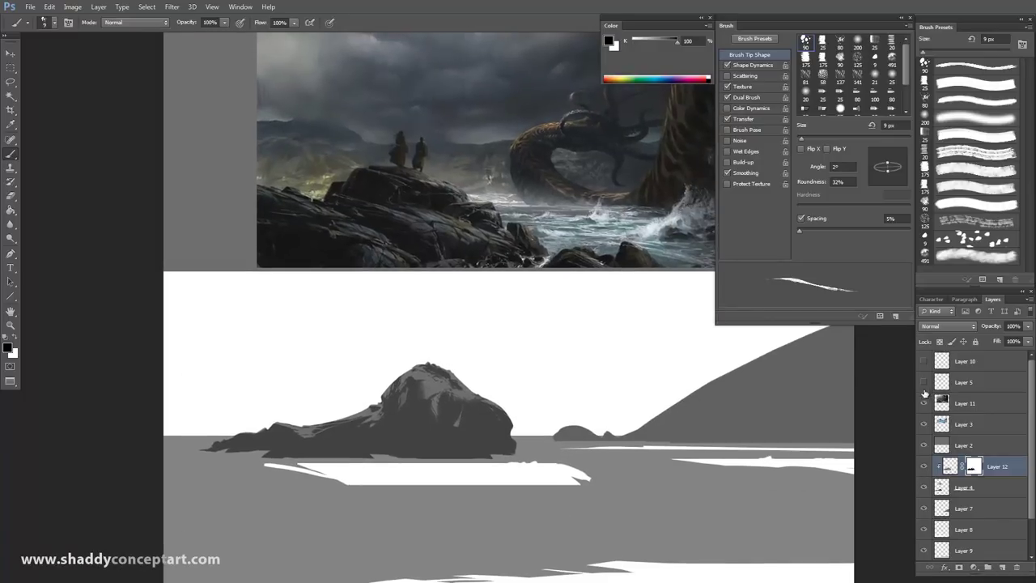
click(923, 403)
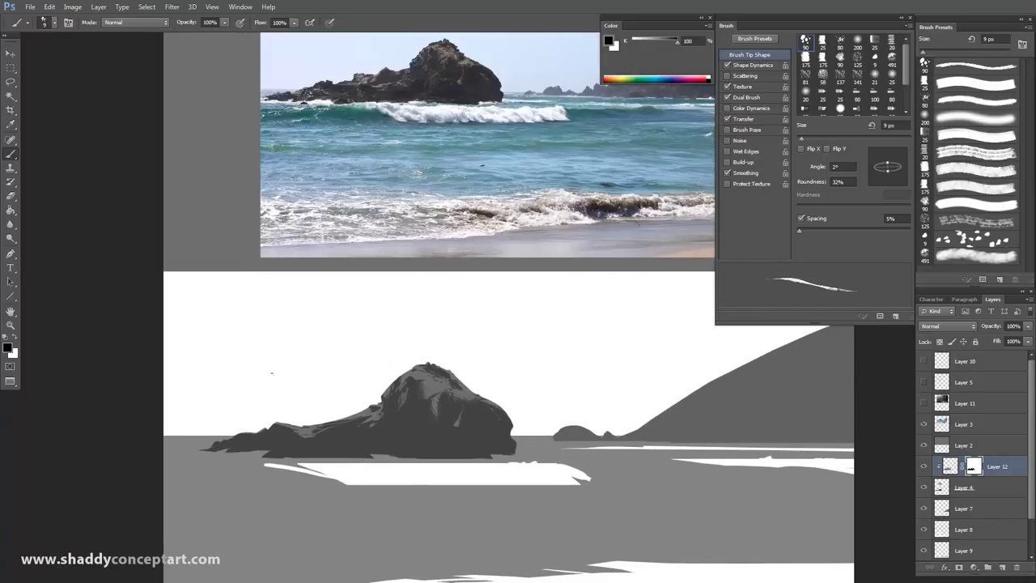
Resume painting dark details on the rock in black with the rough tip enlarged to 15 px
key(bracketright)
key(bracketright)
key(bracketleft)
key(bracketright)
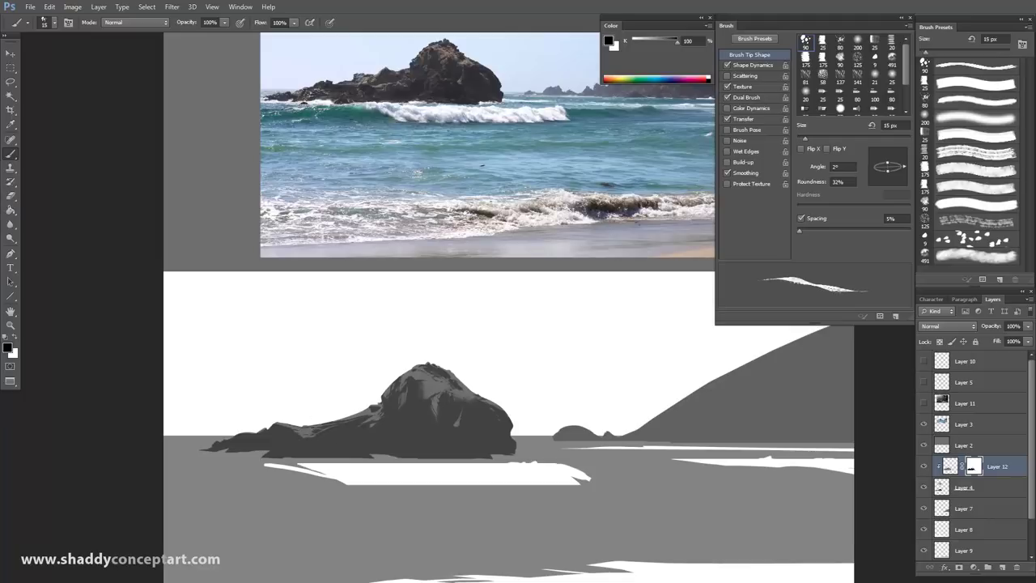
Paint dark detail on the rock's left shoulder in black with the rough tip enlarged to 20 px
key(bracketleft)
key(bracketright)
key(bracketright)
click(368, 411)
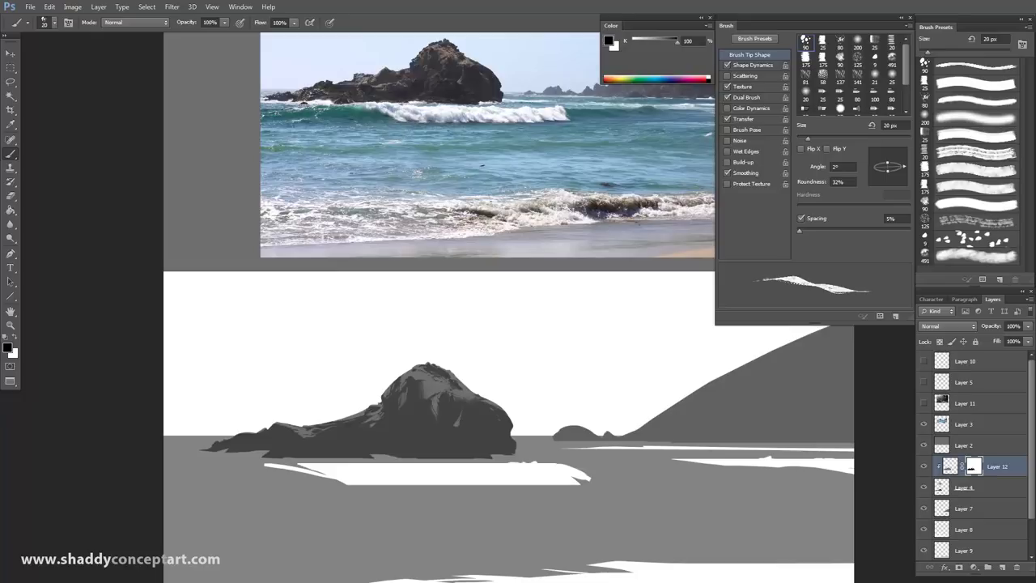
Examine the rock's light and shadow shapes up close in the reference photo
key(bracketleft)
key(ctrl+plus)
drag(180, 381, 179, 439)
key(ctrl+plus)
drag(234, 219, 356, 512)
key(ctrl+plus)
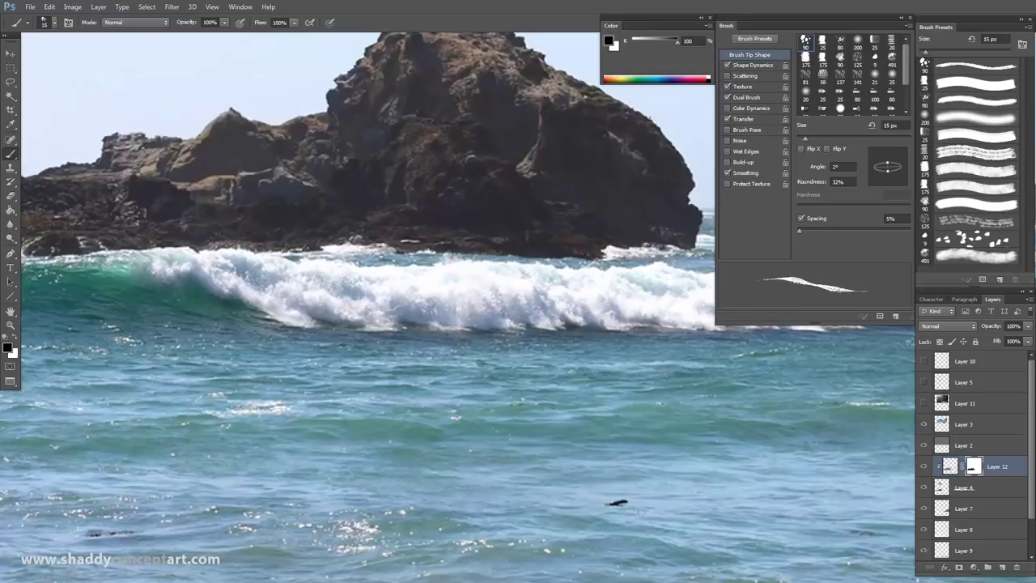
scroll(429, 324, up, 6)
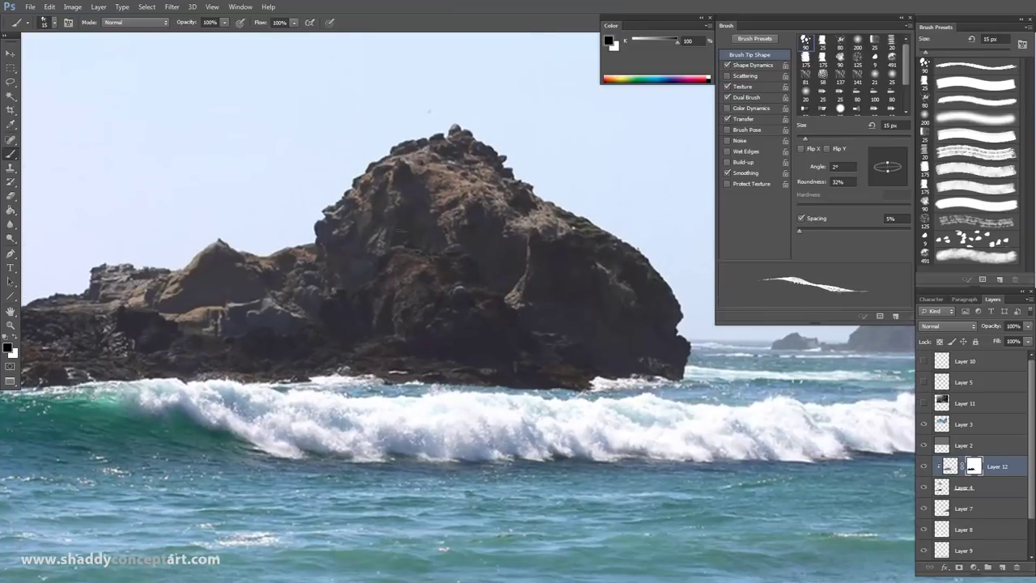
key(ctrl+minus)
key(ctrl+minus)
key(ctrl+plus)
key(ctrl+plus)
Reduce the rough tip to 8 px, sample red from Layer 5's annotations, and show Layer 10 with Layer 5 hidden
key(bracketleft)
key(bracketleft)
key(bracketleft)
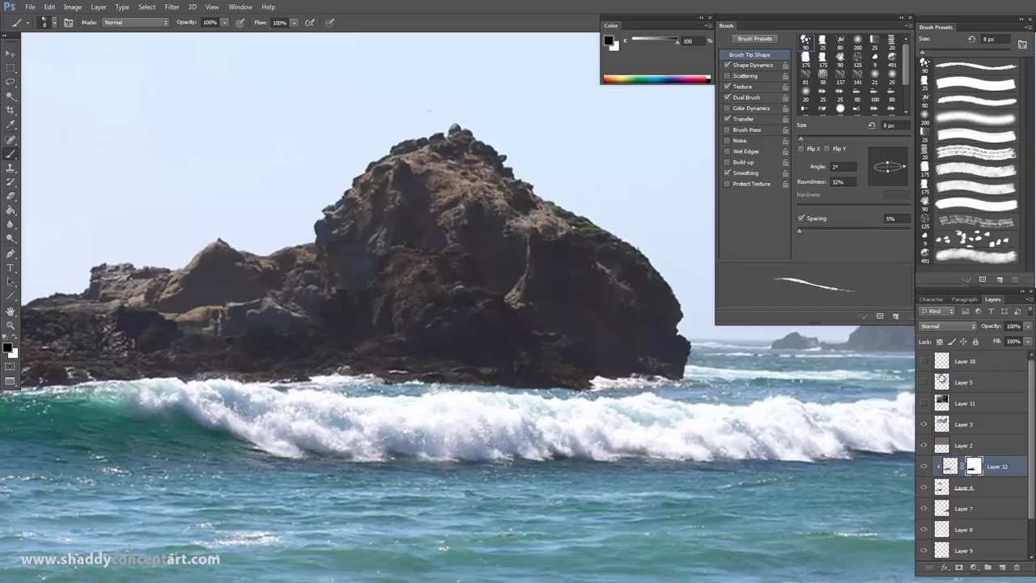
click(943, 379)
click(923, 382)
alt+click(443, 178)
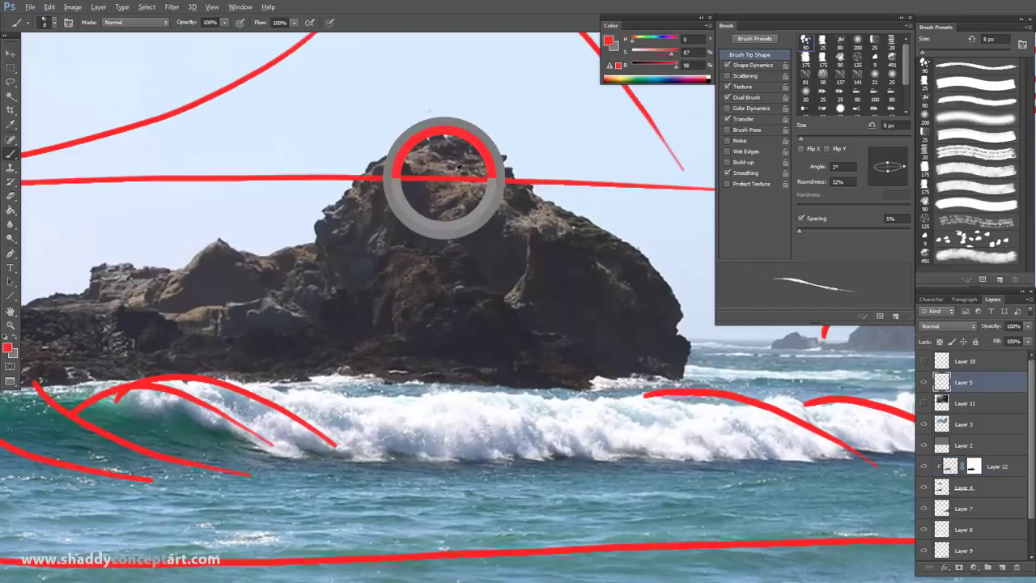
click(963, 361)
click(923, 360)
click(963, 382)
click(923, 382)
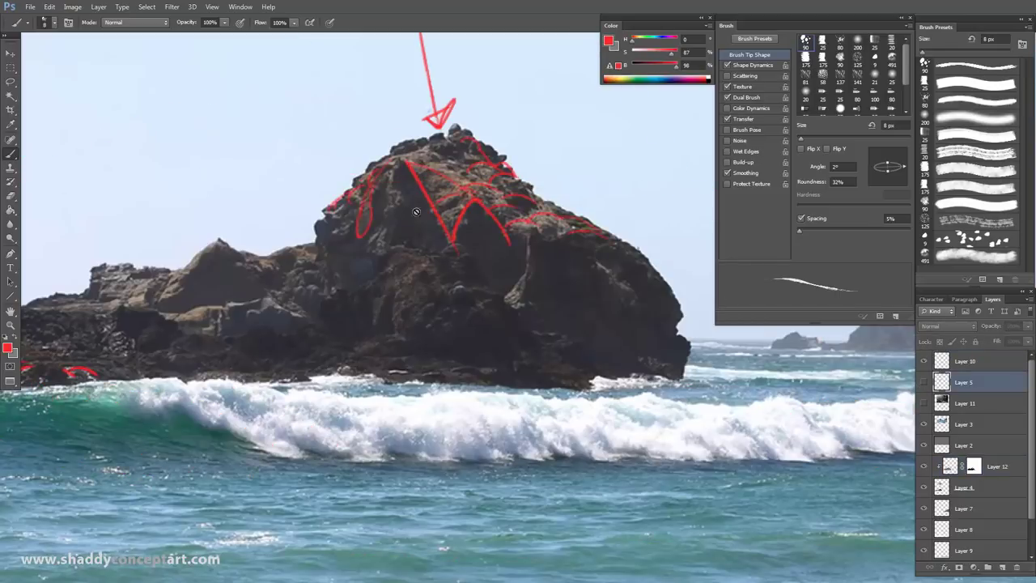
Draw red arcs over the photo's rock on Layer 10 to mark its form, enlarging the rough tip to 20 px
click(938, 364)
mouse_move(420, 224)
mouse_down()
mouse_move(495, 196)
mouse_move(511, 224)
mouse_up()
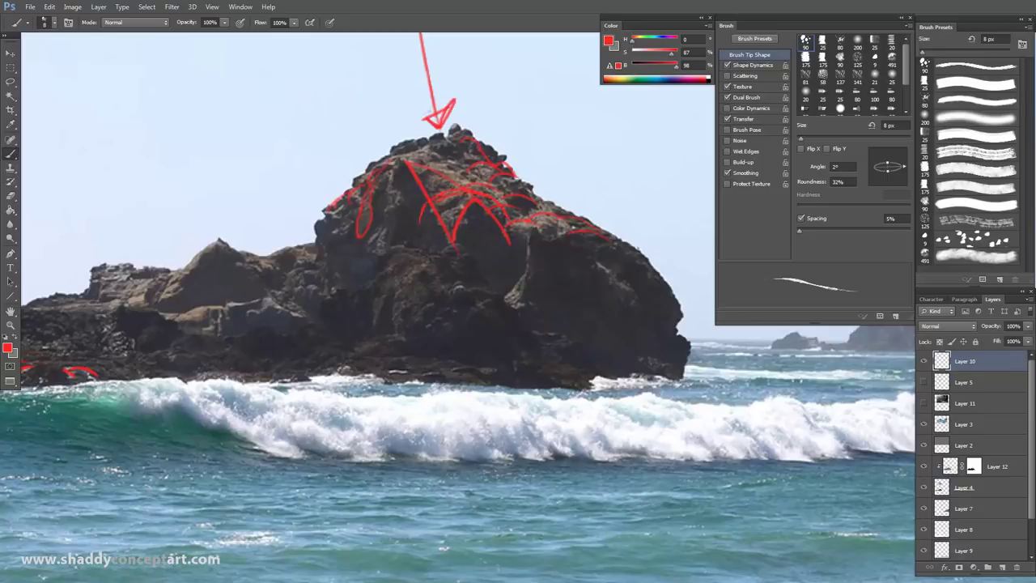
drag(434, 171, 413, 193)
key(bracketright)
key(bracketright)
key(bracketright)
drag(398, 267, 543, 253)
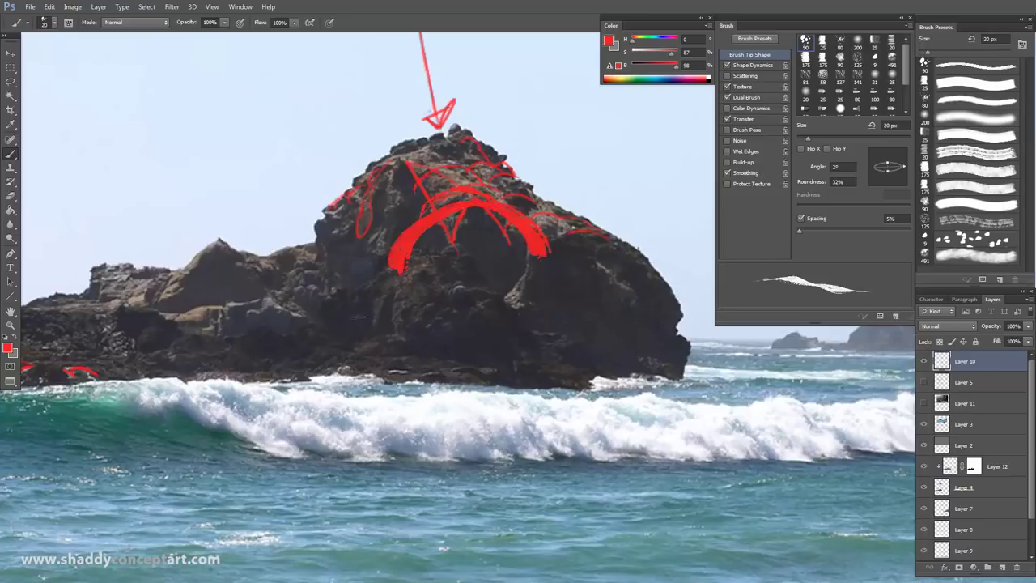
Hide the red annotations on Layer 10 and make Layer 12's mask active for painting the rock
key(ctrl+minus)
key(ctrl+minus)
key(ctrl+minus)
click(923, 360)
key(ctrl+minus)
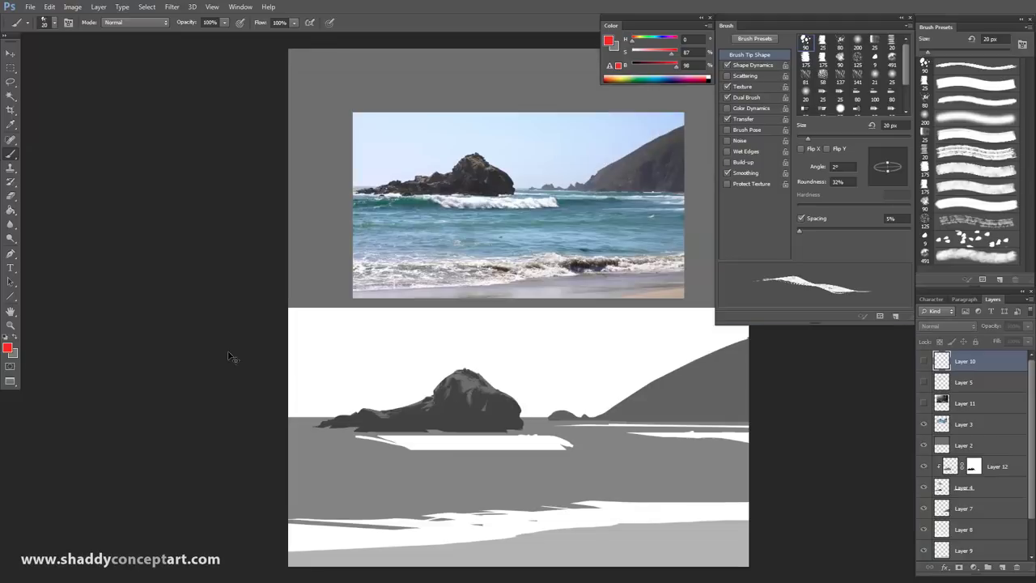
click(971, 466)
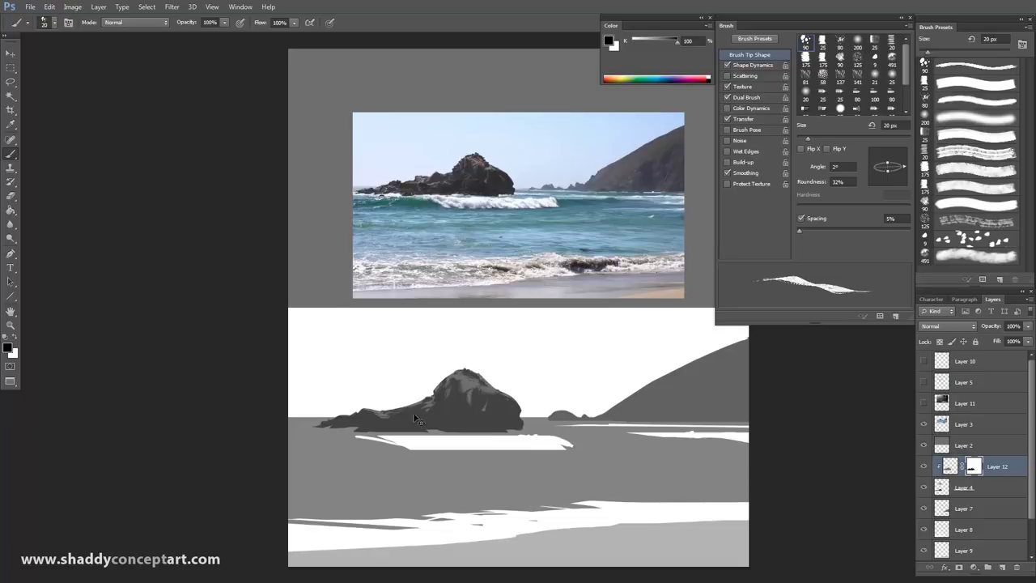
key(ctrl+plus)
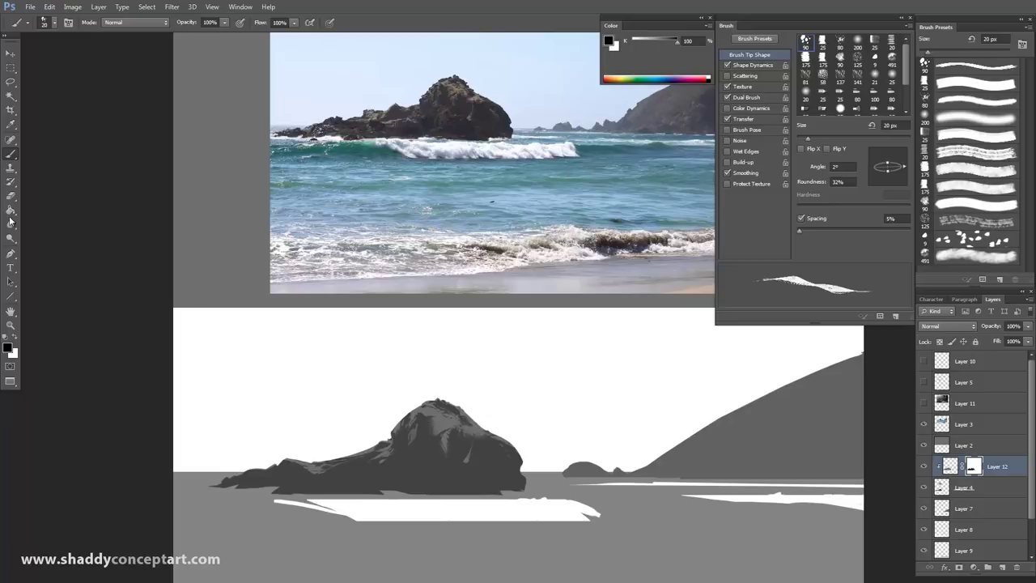
click(12, 152)
double_click(973, 466)
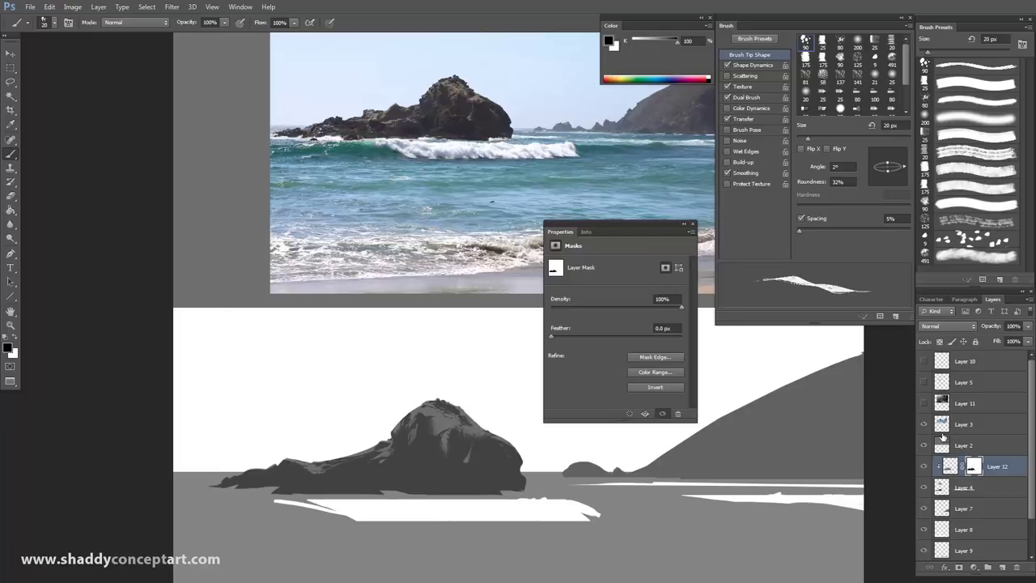
click(691, 224)
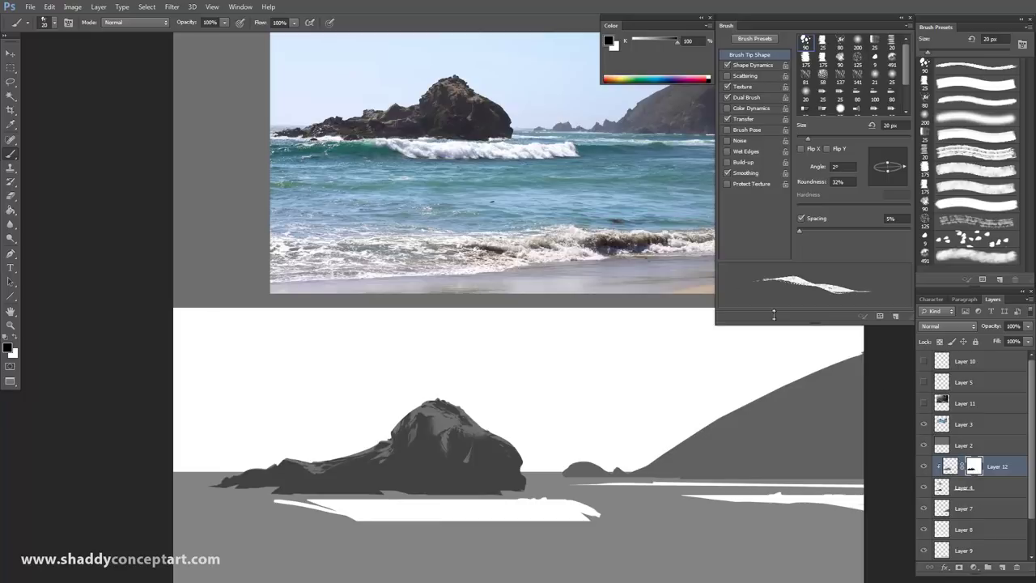
Switch between Layer 12's pixels and mask, settling on the mask with the rough tip at 15 px
click(949, 467)
click(973, 467)
click(949, 467)
click(973, 466)
key(alt+period)
key(bracketleft)
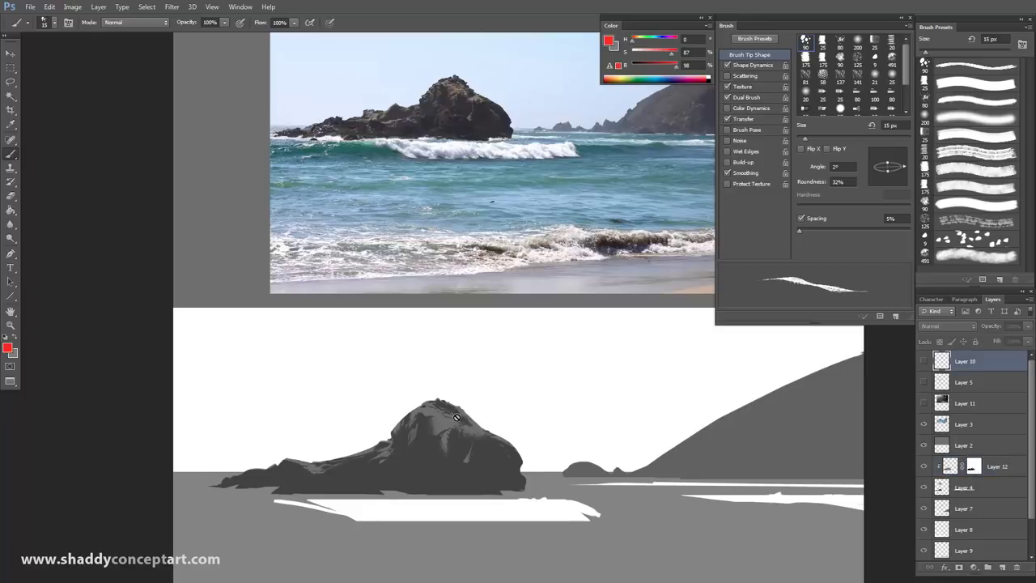
click(970, 467)
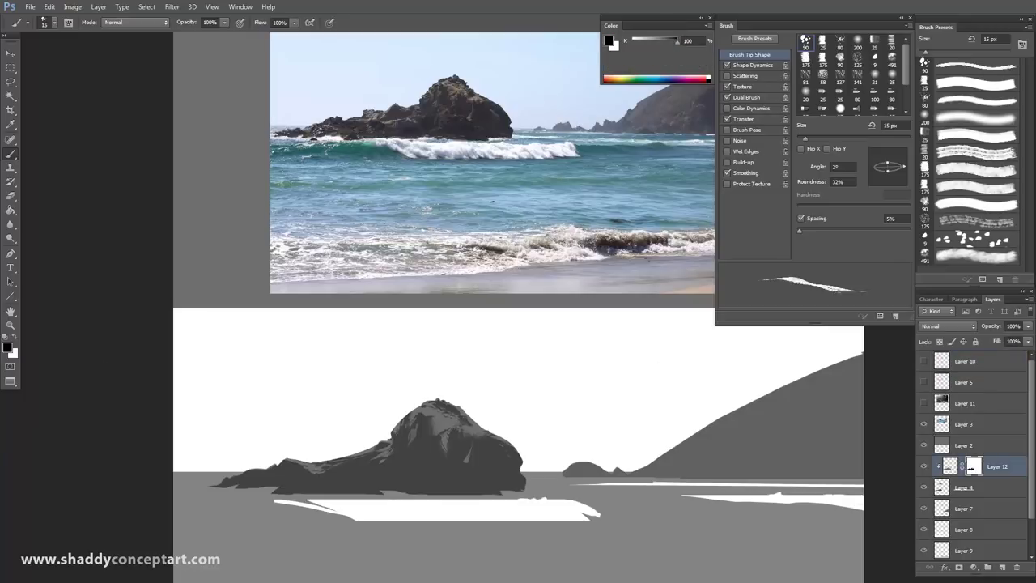
key(bracketleft)
key(bracketright)
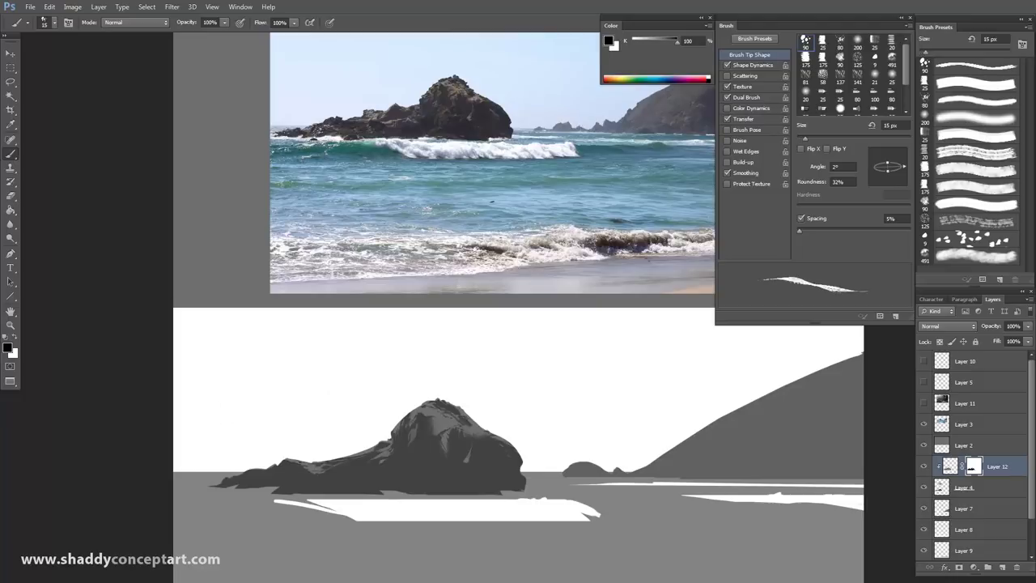